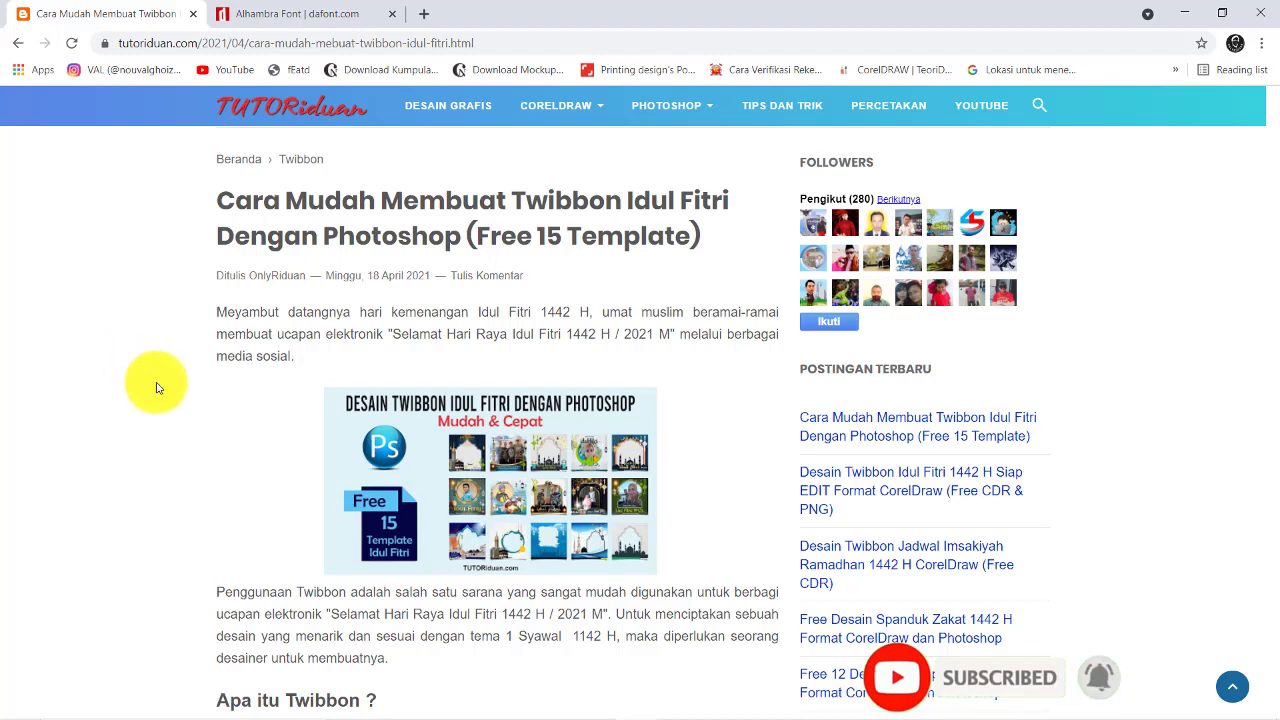
Step: Scroll the TUTORiduan article down to the template download details and the fonts-used list
{"action": "scroll", "coordinate": [172, 378], "scroll_direction": "down", "scroll_amount": 1}
{"action": "scroll", "coordinate": [174, 383], "scroll_direction": "down", "scroll_amount": 2}
{"action": "scroll", "coordinate": [174, 383], "scroll_direction": "down", "scroll_amount": 4}
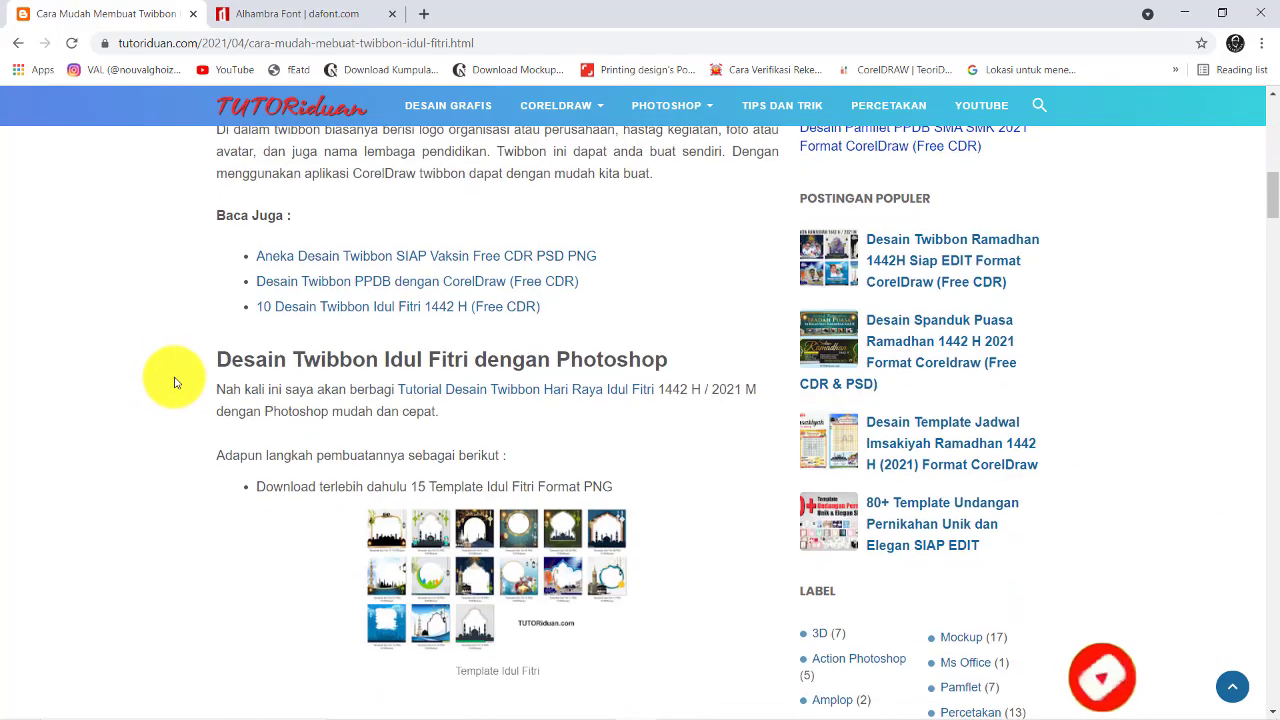
{"action": "scroll", "coordinate": [174, 383], "scroll_direction": "down", "scroll_amount": 1}
{"action": "scroll", "coordinate": [174, 383], "scroll_direction": "down", "scroll_amount": 2}
{"action": "scroll", "coordinate": [174, 383], "scroll_direction": "up", "scroll_amount": 1}
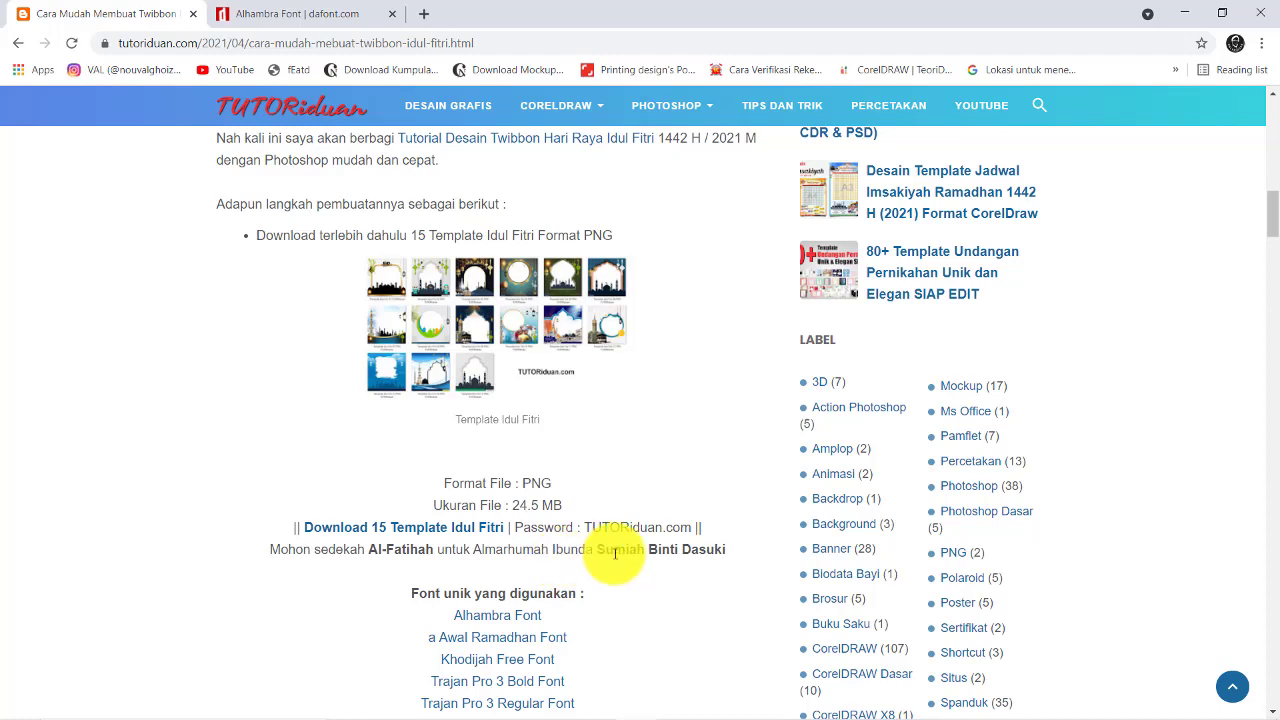
{"action": "scroll", "coordinate": [678, 407], "scroll_direction": "down", "scroll_amount": 1}
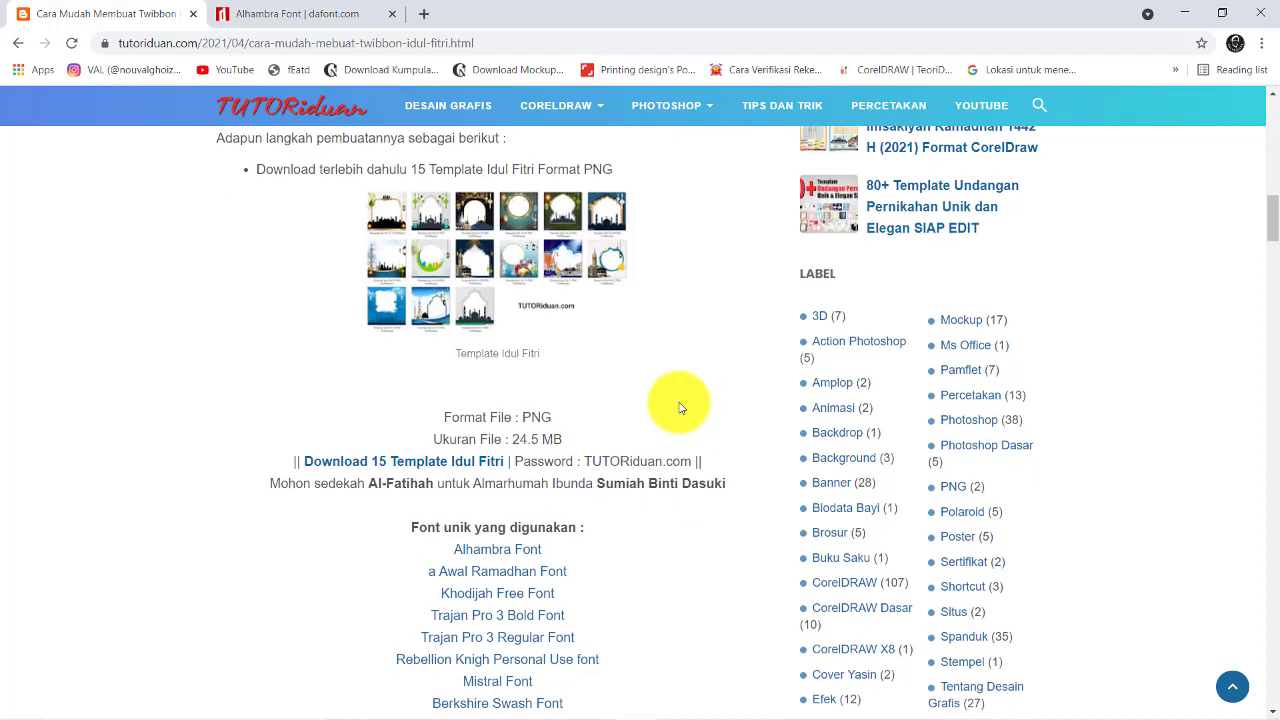
{"action": "scroll", "coordinate": [678, 407], "scroll_direction": "down", "scroll_amount": 3}
{"action": "scroll", "coordinate": [680, 408], "scroll_direction": "up", "scroll_amount": 1}
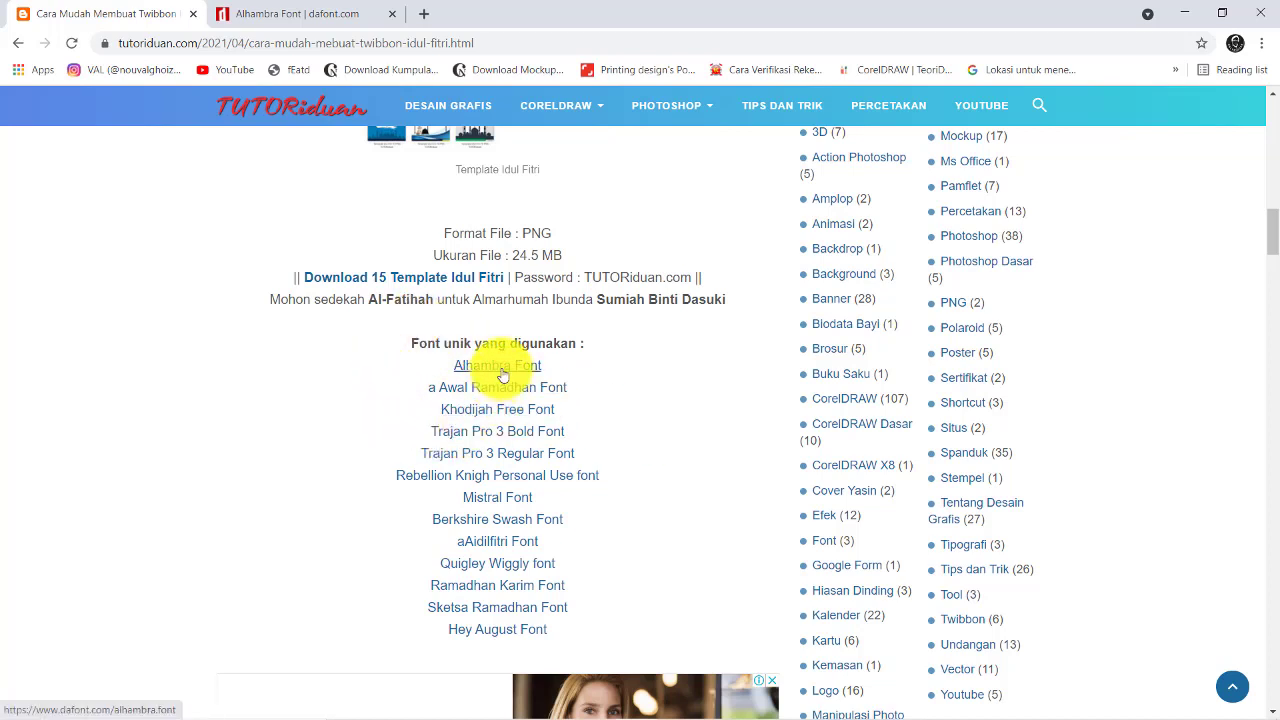
Step: Download the Alhambra font from dafont.com and show the file in the Downloads folder
{"action": "left_click", "coordinate": [308, 14]}
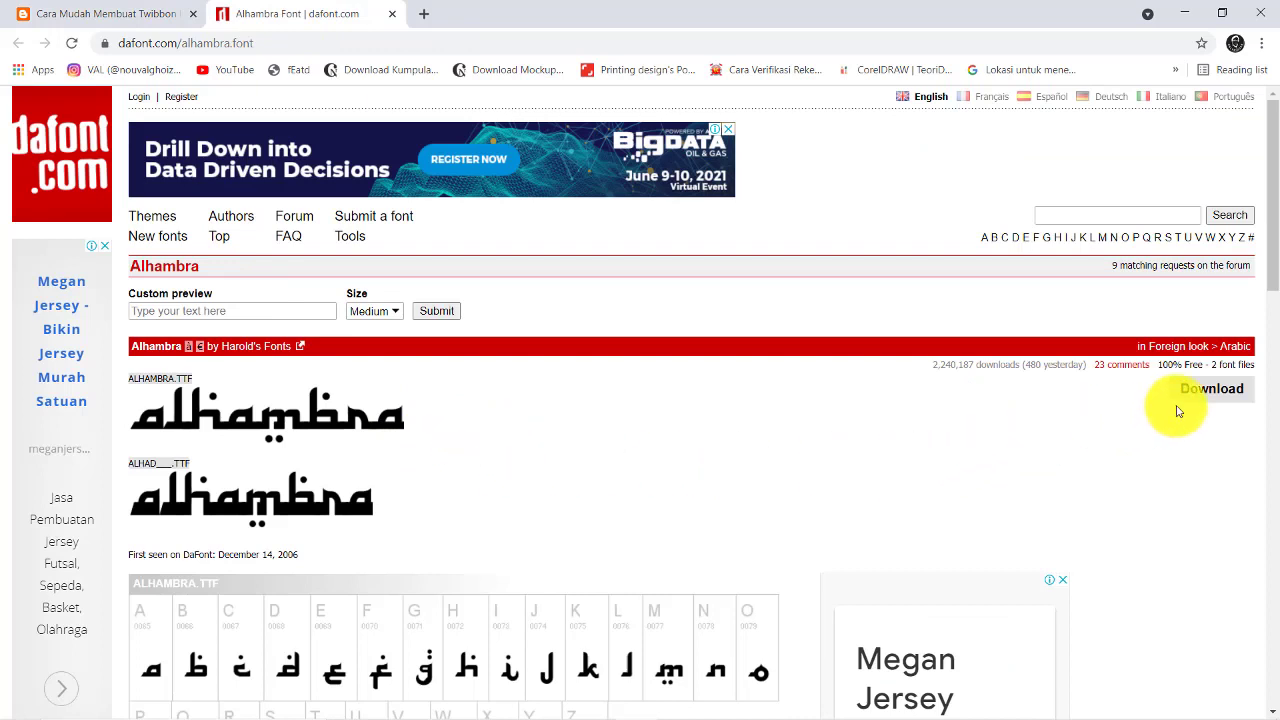
{"action": "left_click", "coordinate": [1228, 397]}
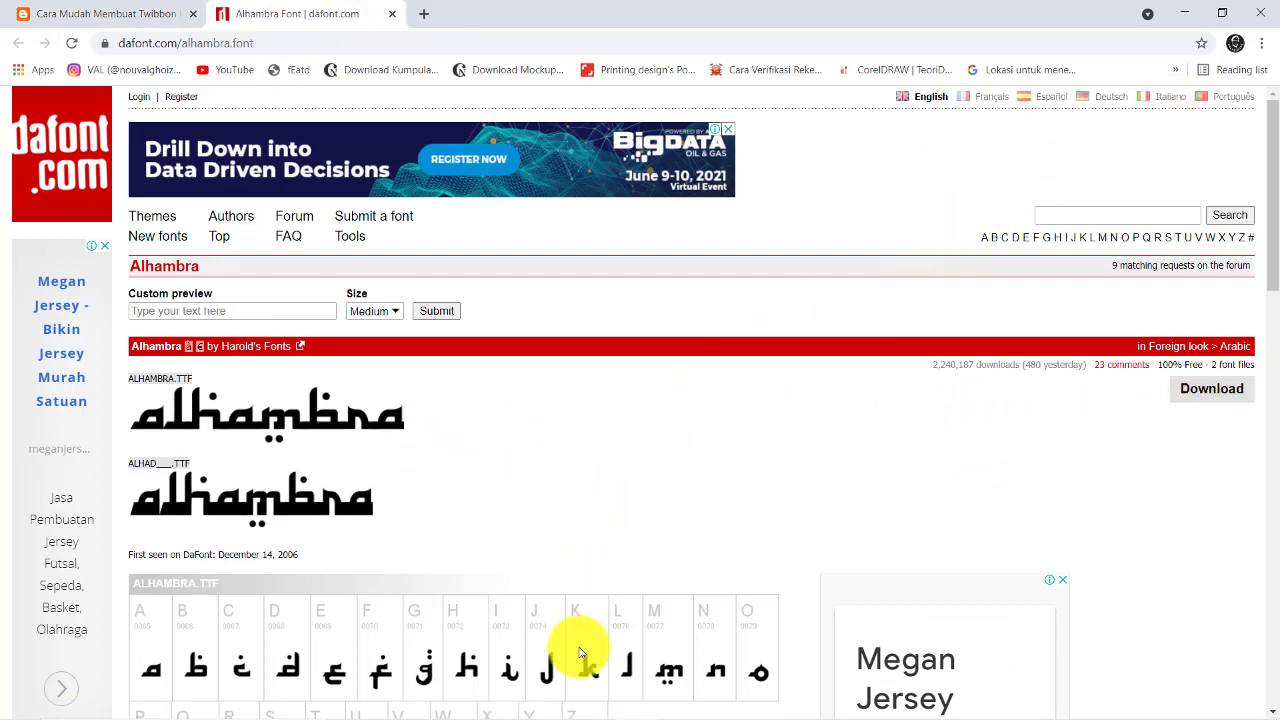
{"action": "left_click", "coordinate": [470, 710]}
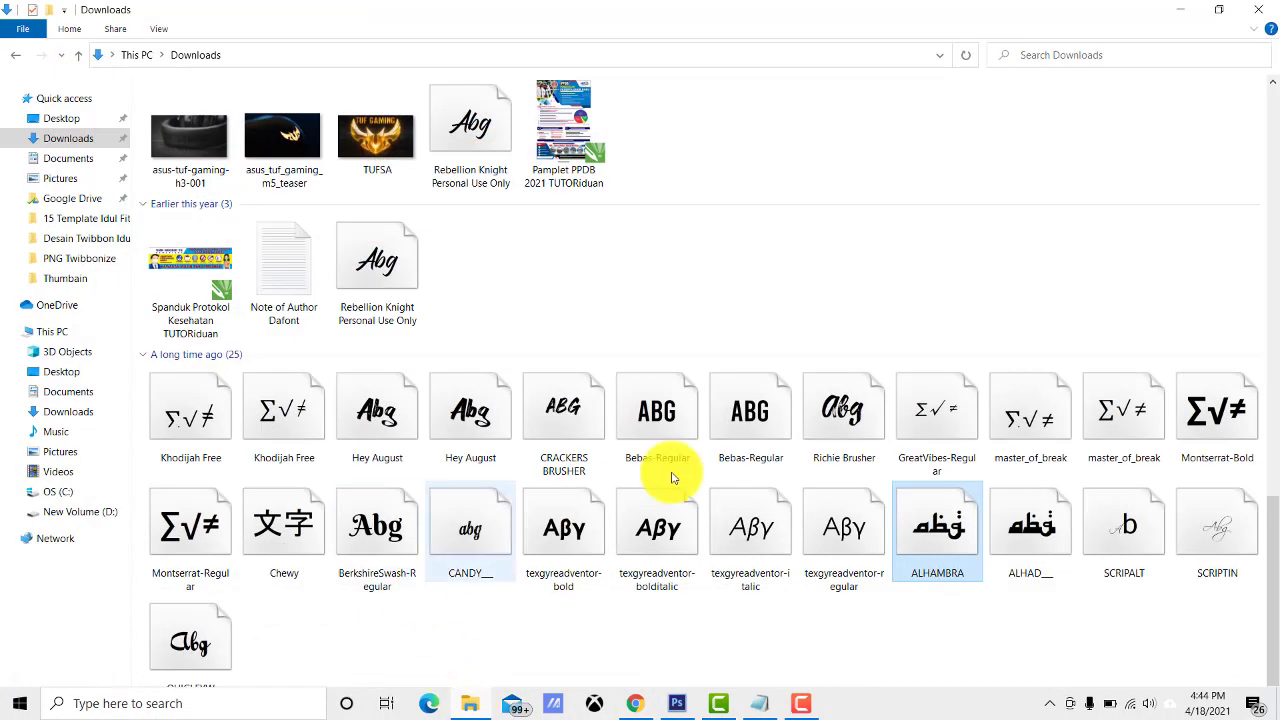
Step: Install the ALHAMBRA font, minimize File Explorer, and return to the TUTORiduan article
{"action": "left_click", "coordinate": [930, 628]}
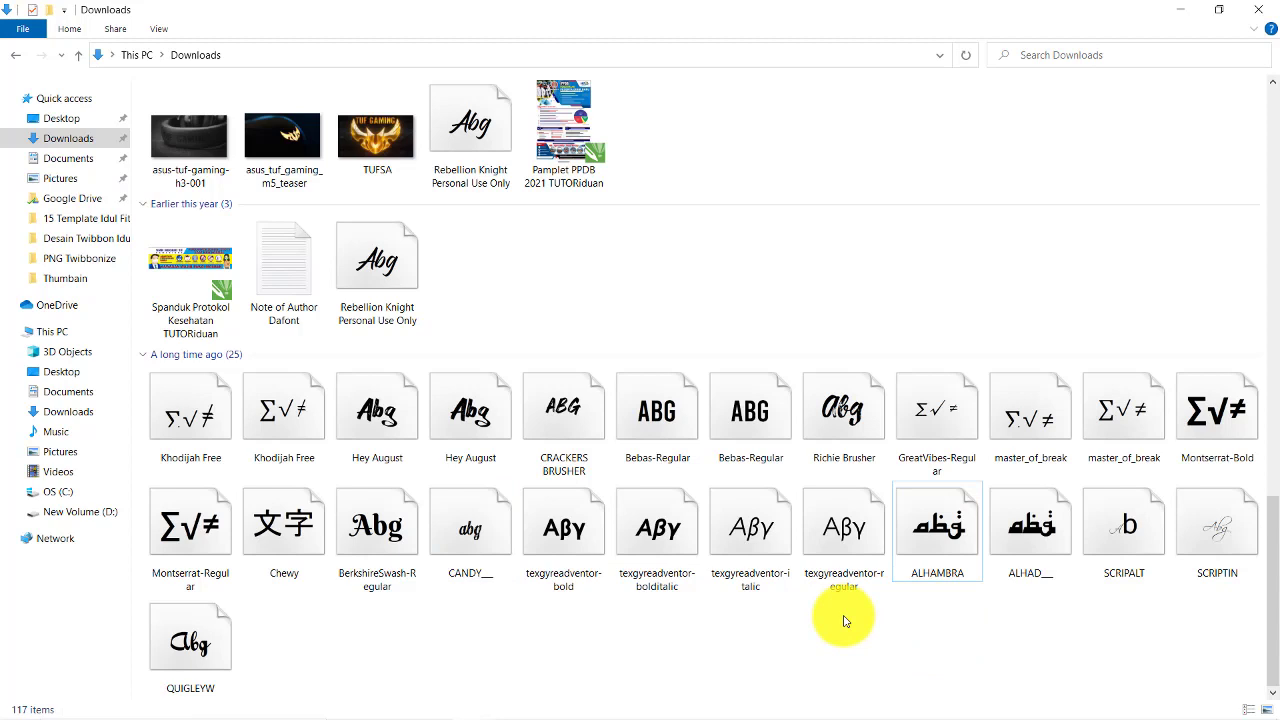
{"action": "right_click", "coordinate": [942, 525]}
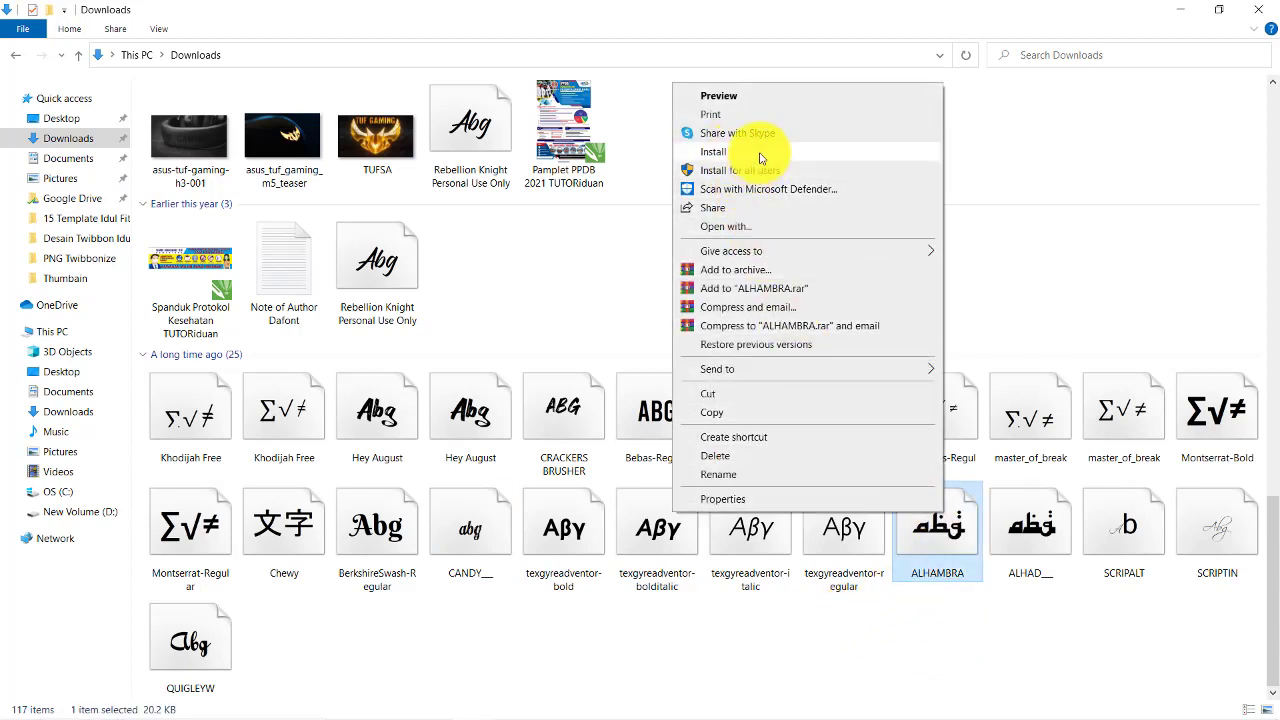
{"action": "left_click", "coordinate": [740, 247]}
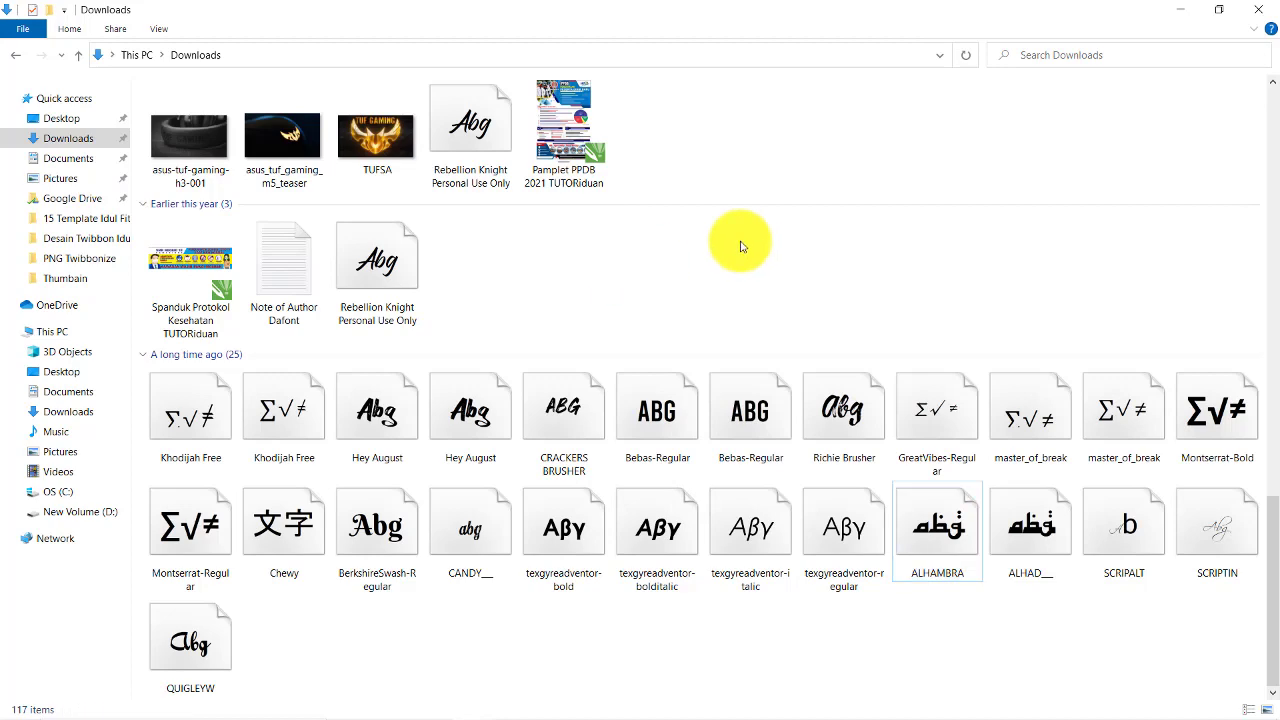
{"action": "left_click", "coordinate": [1181, 10]}
{"action": "left_click", "coordinate": [133, 14]}
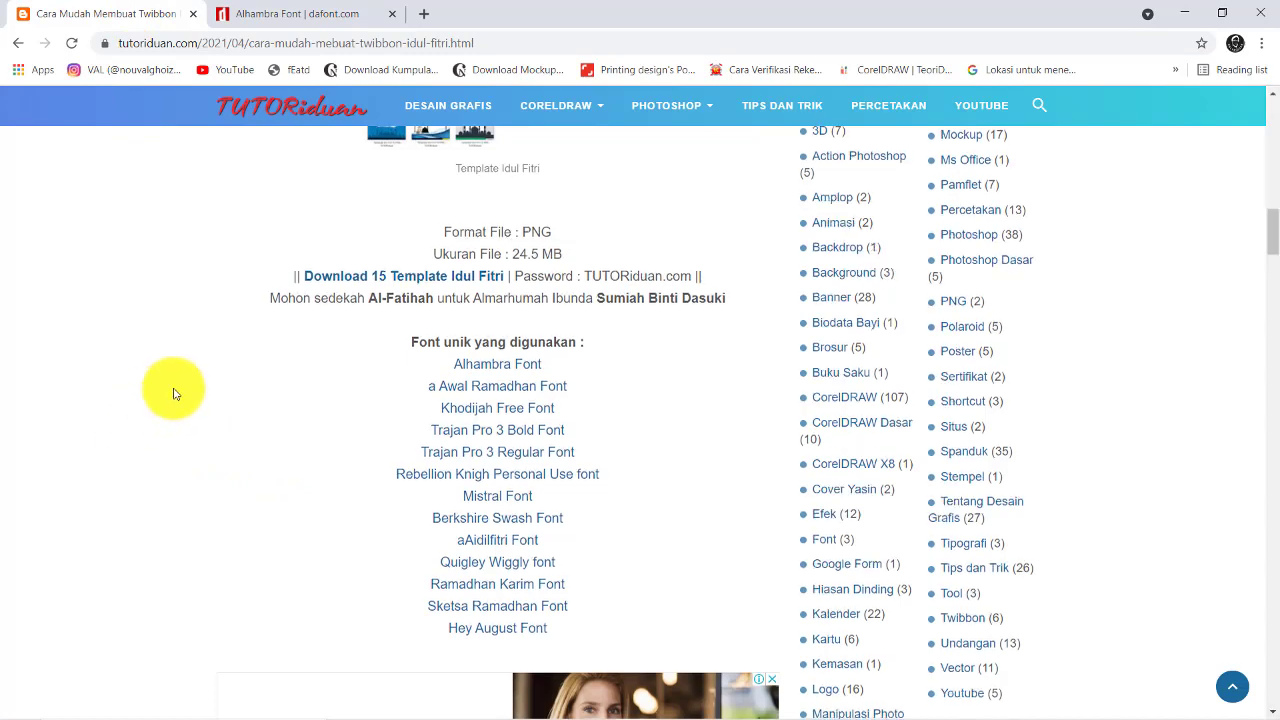
Step: Read through the Photoshop and Simpan Format PNG steps down to the Twibbonize upload section
{"action": "scroll", "coordinate": [171, 392], "scroll_direction": "down", "scroll_amount": 5}
{"action": "scroll", "coordinate": [172, 393], "scroll_direction": "down", "scroll_amount": 3}
{"action": "scroll", "coordinate": [172, 393], "scroll_direction": "up", "scroll_amount": 2}
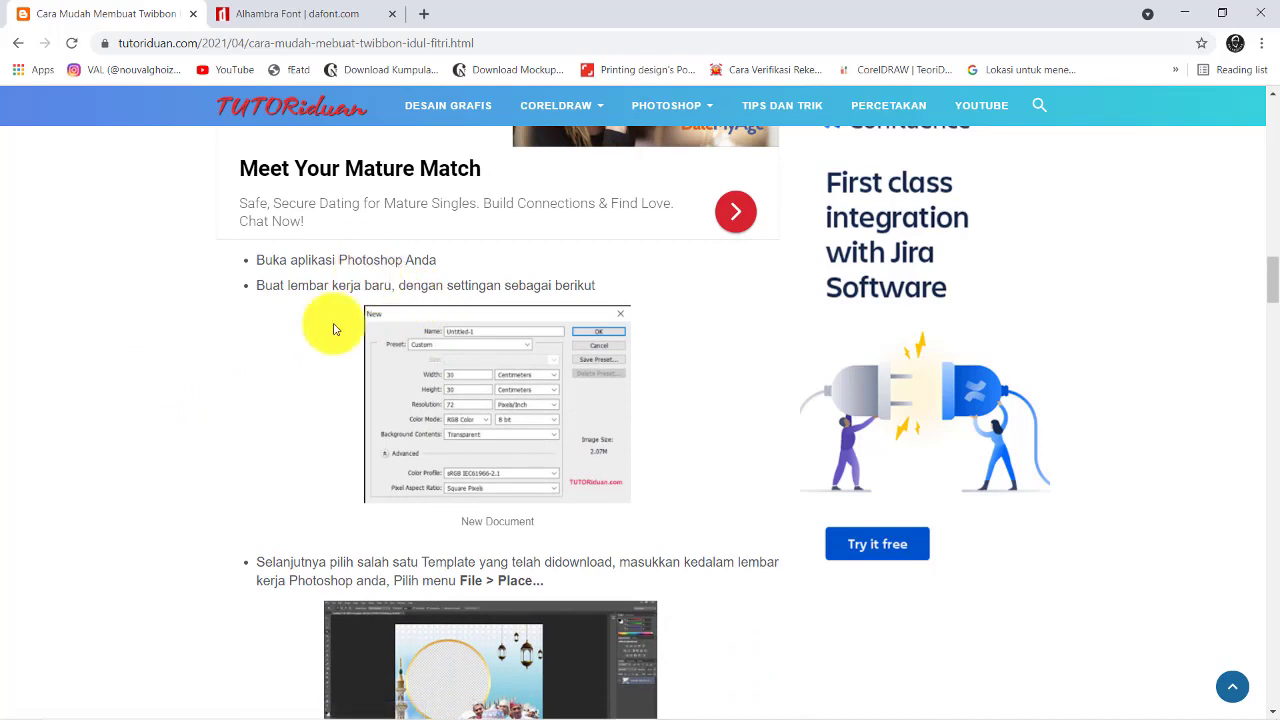
{"action": "scroll", "coordinate": [452, 372], "scroll_direction": "down", "scroll_amount": 3}
{"action": "scroll", "coordinate": [457, 376], "scroll_direction": "up", "scroll_amount": 2}
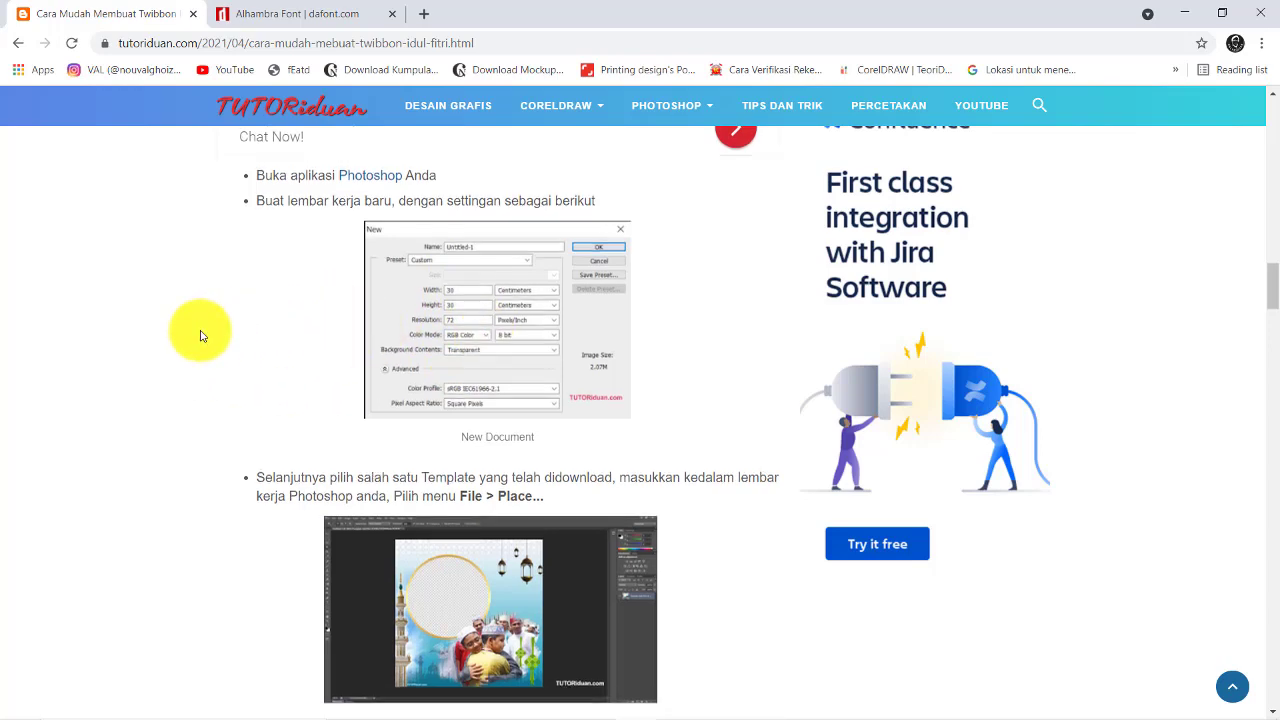
{"action": "scroll", "coordinate": [203, 333], "scroll_direction": "down", "scroll_amount": 3}
{"action": "scroll", "coordinate": [205, 330], "scroll_direction": "up", "scroll_amount": 2}
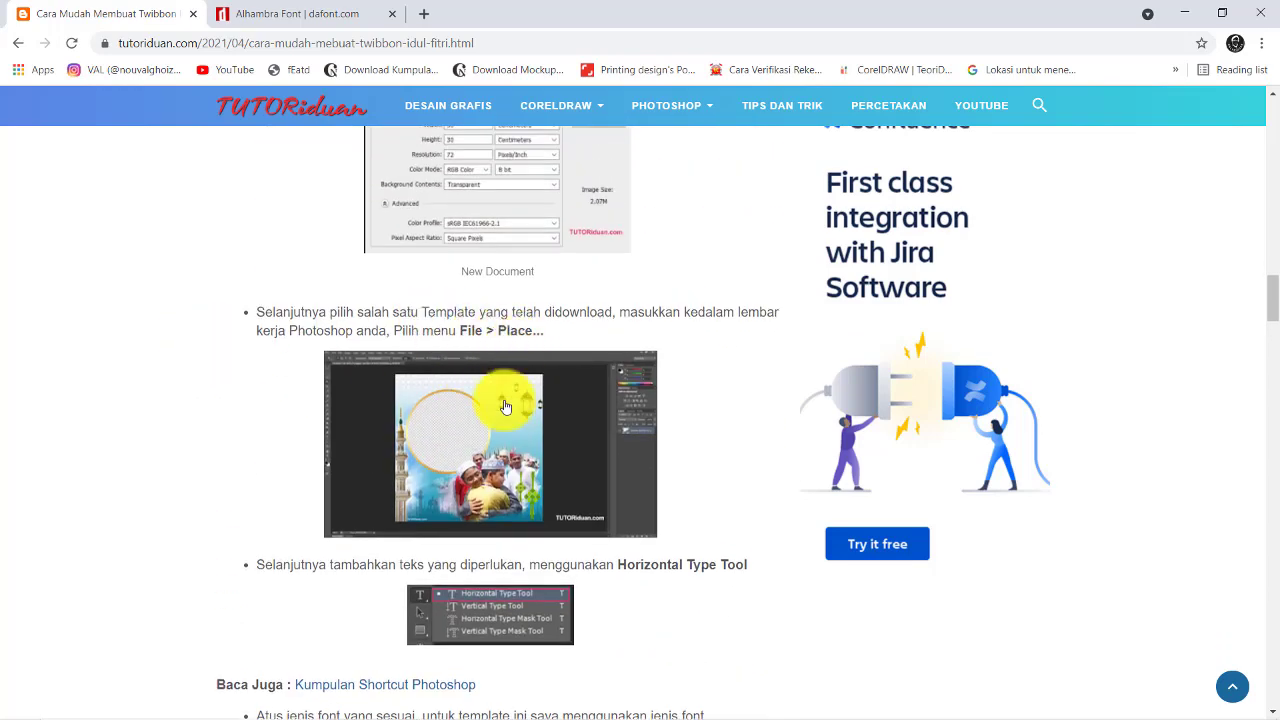
{"action": "scroll", "coordinate": [457, 428], "scroll_direction": "down", "scroll_amount": 3}
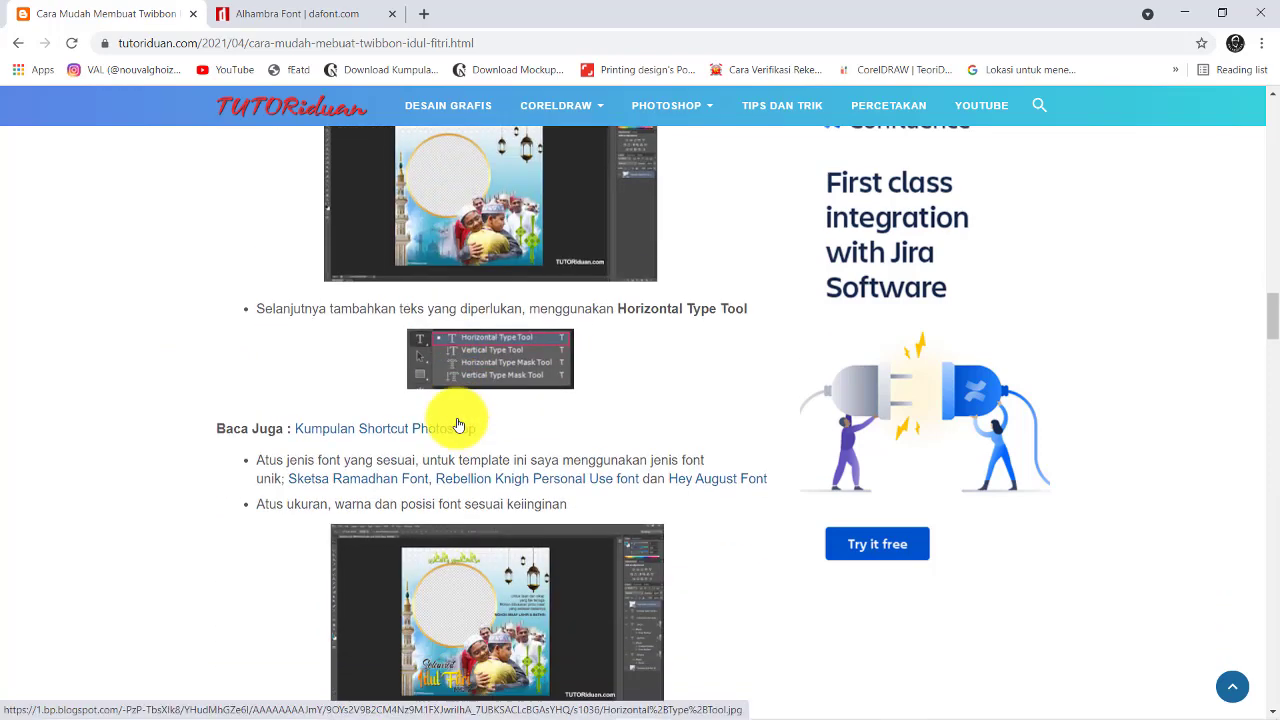
{"action": "scroll", "coordinate": [586, 363], "scroll_direction": "up", "scroll_amount": 1}
{"action": "scroll", "coordinate": [480, 406], "scroll_direction": "down", "scroll_amount": 3}
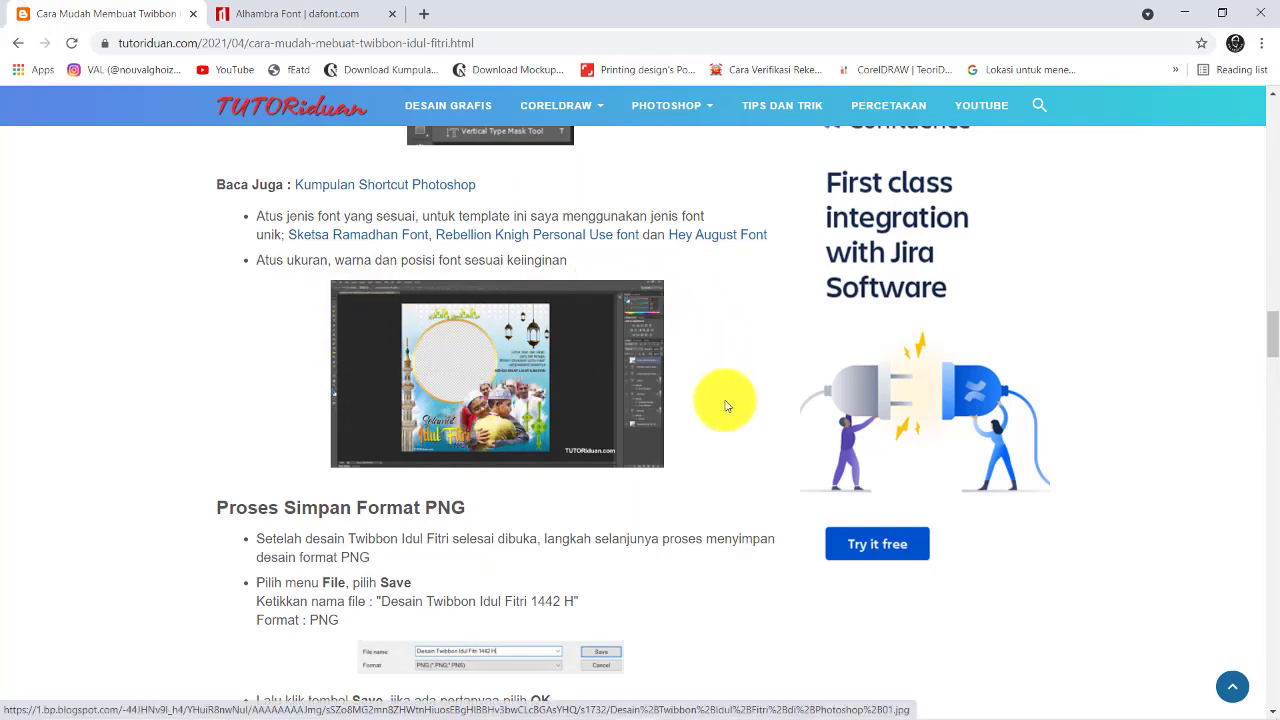
{"action": "scroll", "coordinate": [512, 344], "scroll_direction": "down", "scroll_amount": 3}
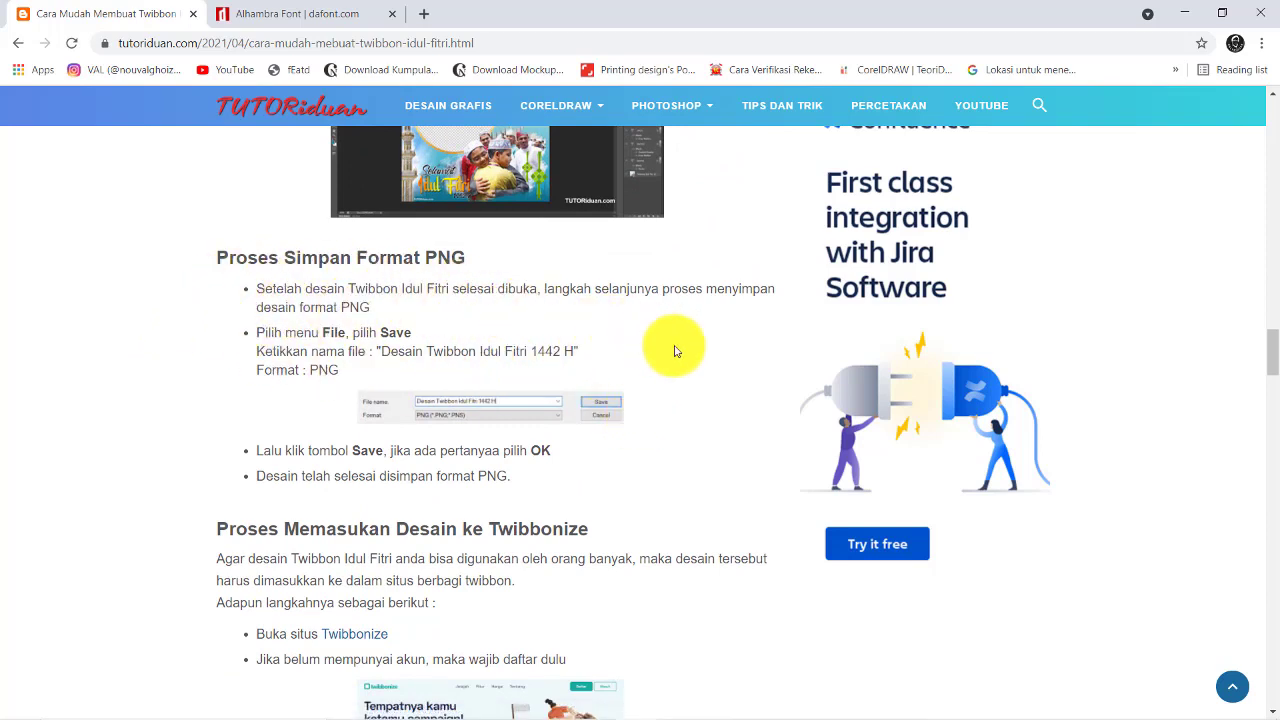
{"action": "scroll", "coordinate": [676, 352], "scroll_direction": "down", "scroll_amount": 1}
{"action": "scroll", "coordinate": [676, 352], "scroll_direction": "down", "scroll_amount": 2}
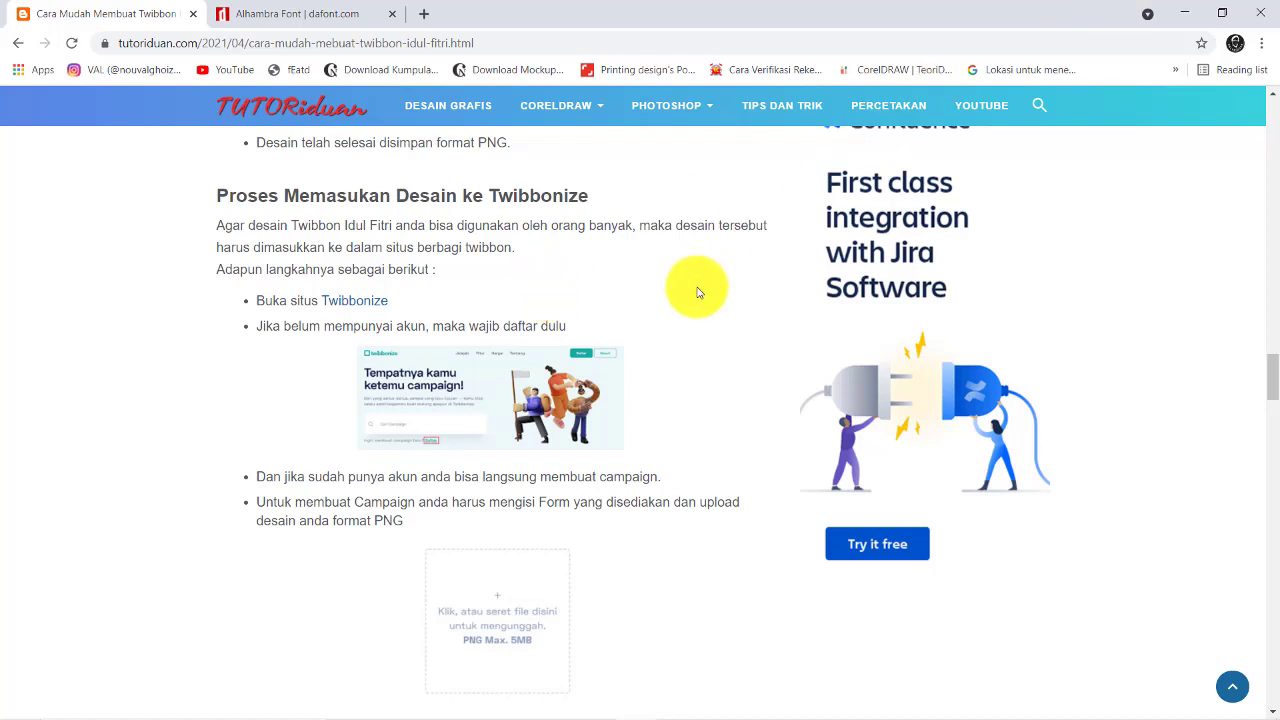
Step: Minimize Chrome to reach the desktop so Adobe Photoshop can be launched
{"action": "left_click", "coordinate": [1185, 13]}
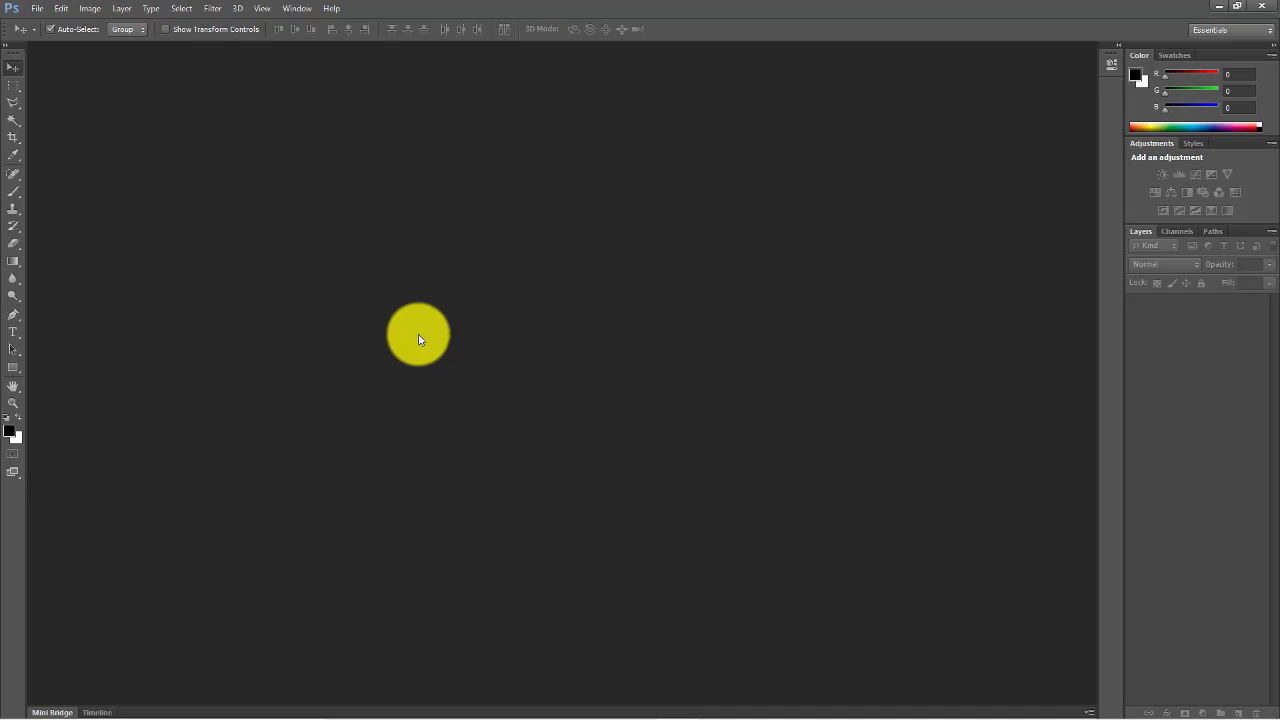
Step: Create a new 30 × 30 cm, 72 pixels/inch RGB document with a transparent background
{"action": "left_click", "coordinate": [37, 8]}
{"action": "left_click", "coordinate": [49, 30]}
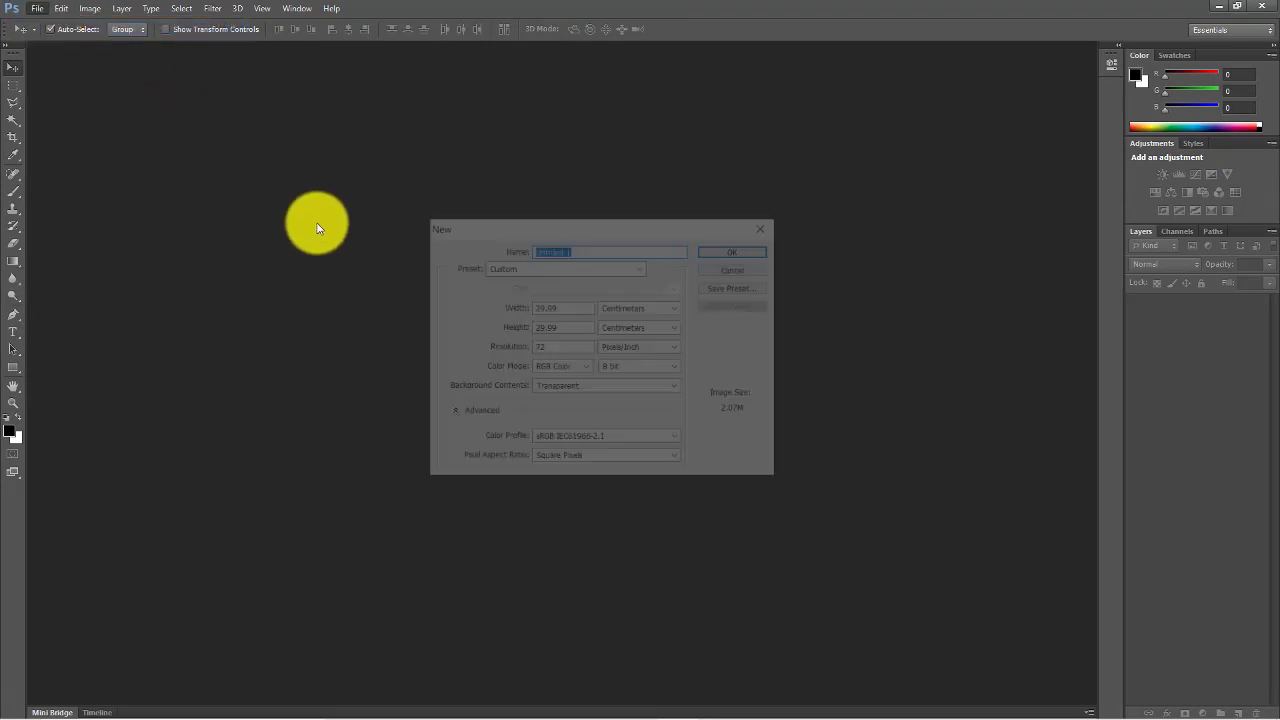
{"action": "left_click", "coordinate": [631, 308]}
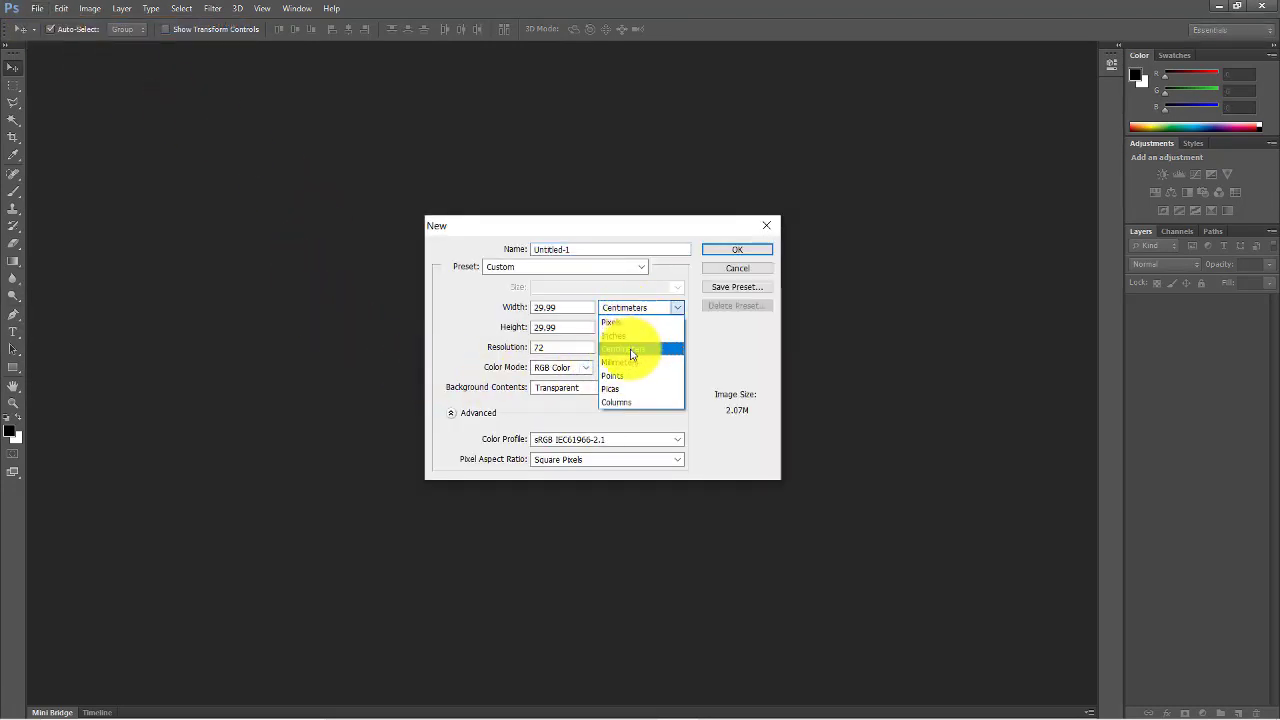
{"action": "left_click", "coordinate": [633, 349]}
{"action": "left_click_drag", "start_coordinate": [557, 307], "coordinate": [512, 306]}
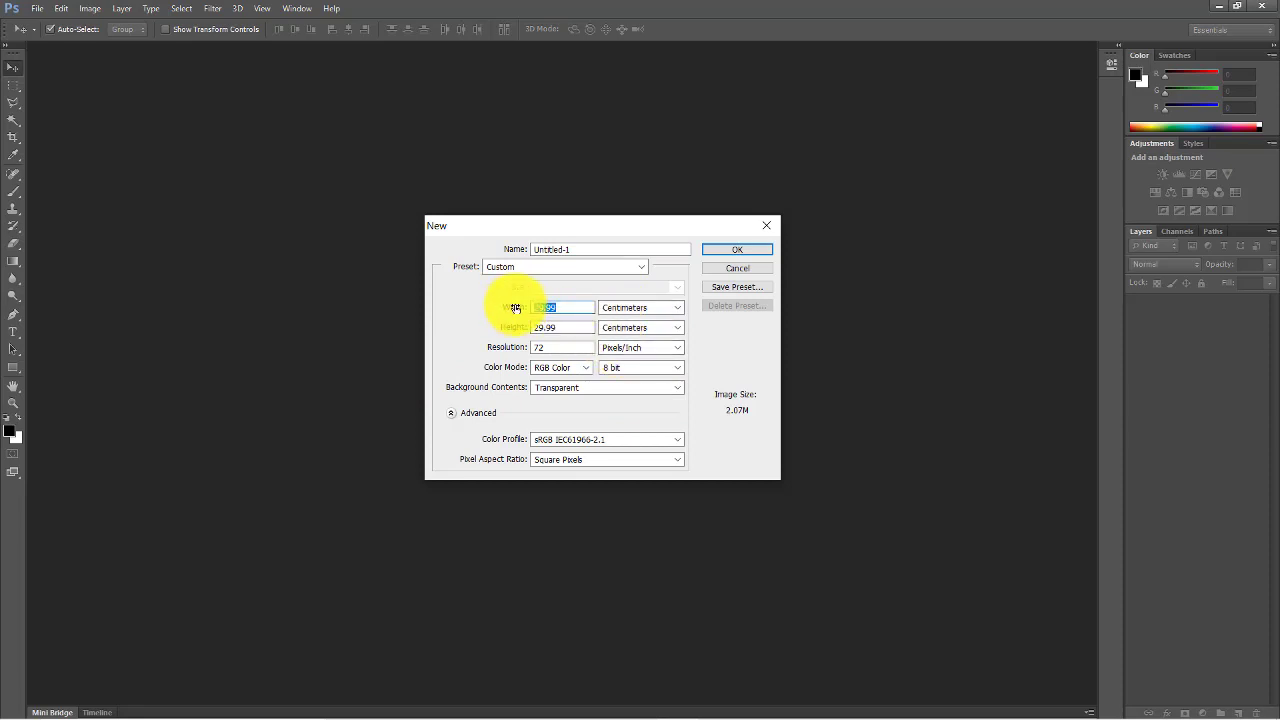
{"action": "type", "text": "30"}
{"action": "key", "text": "Tab"}
{"action": "type", "text": "30"}
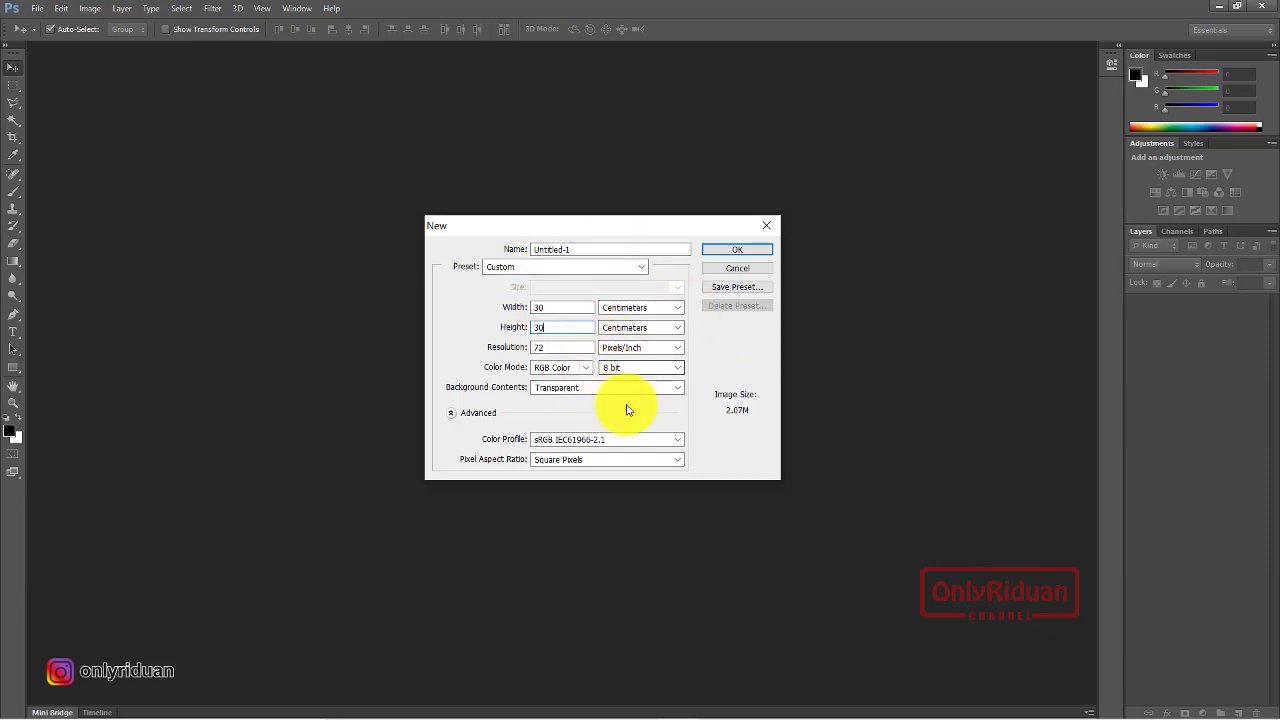
{"action": "left_click", "coordinate": [731, 256]}
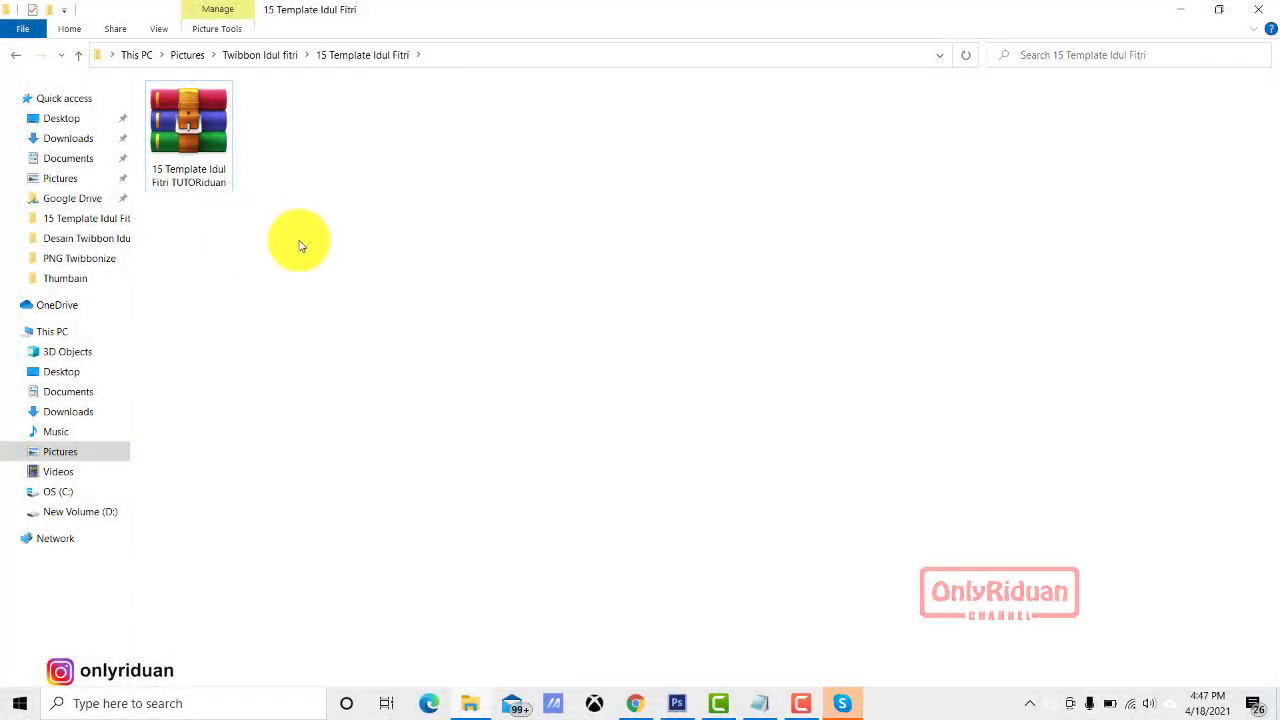
Step: Extract the 15 Template Idul Fitri archive into the current folder, entering its password
{"action": "left_click", "coordinate": [190, 130]}
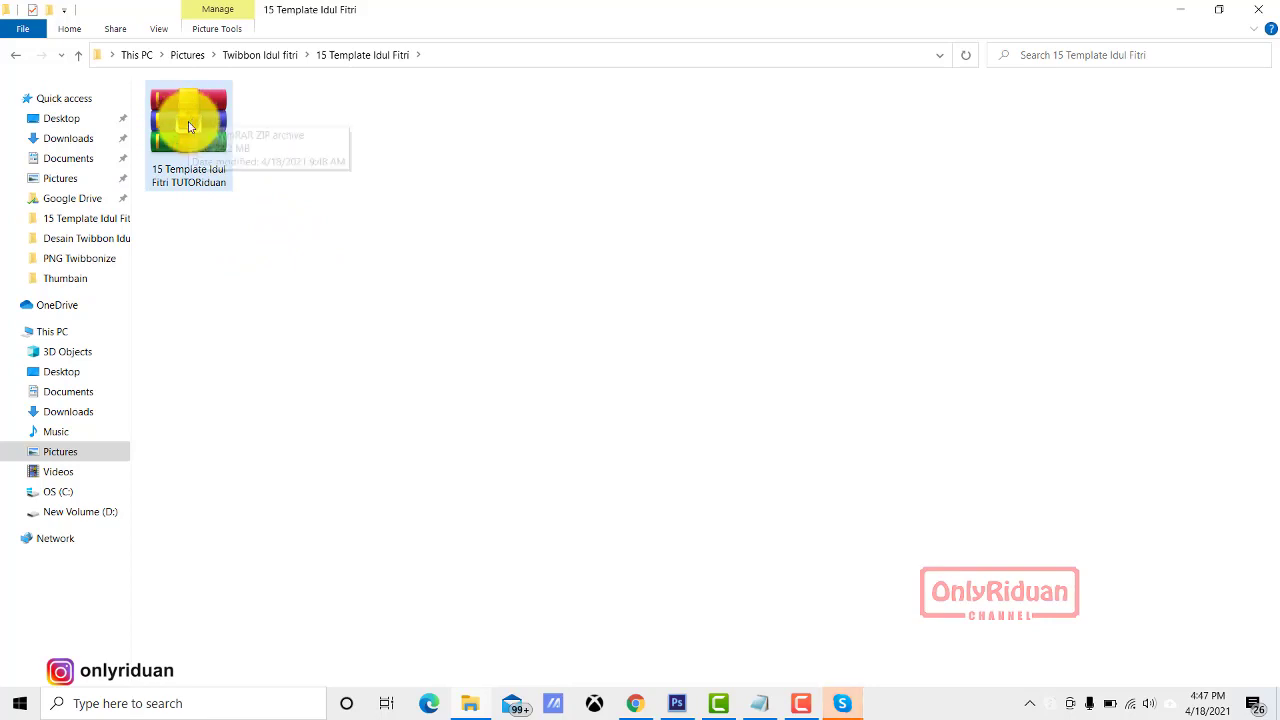
{"action": "left_click", "coordinate": [288, 203]}
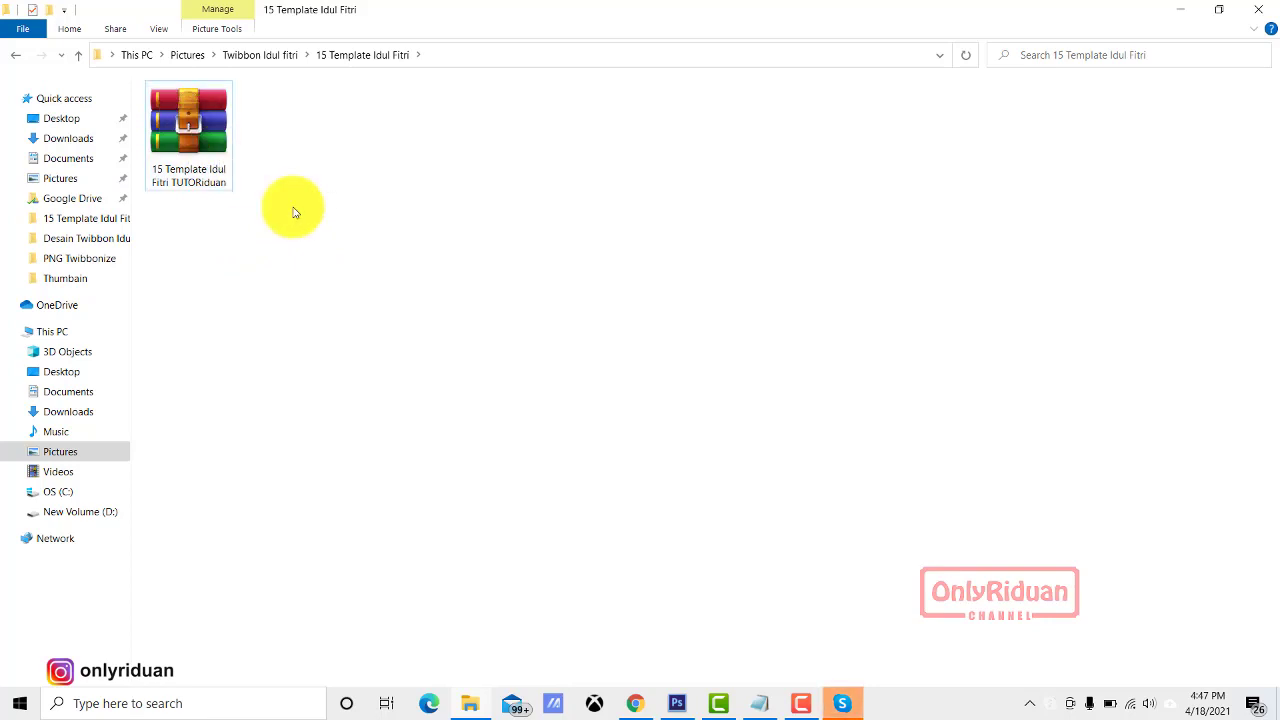
{"action": "left_click", "coordinate": [186, 128]}
{"action": "right_click", "coordinate": [184, 132]}
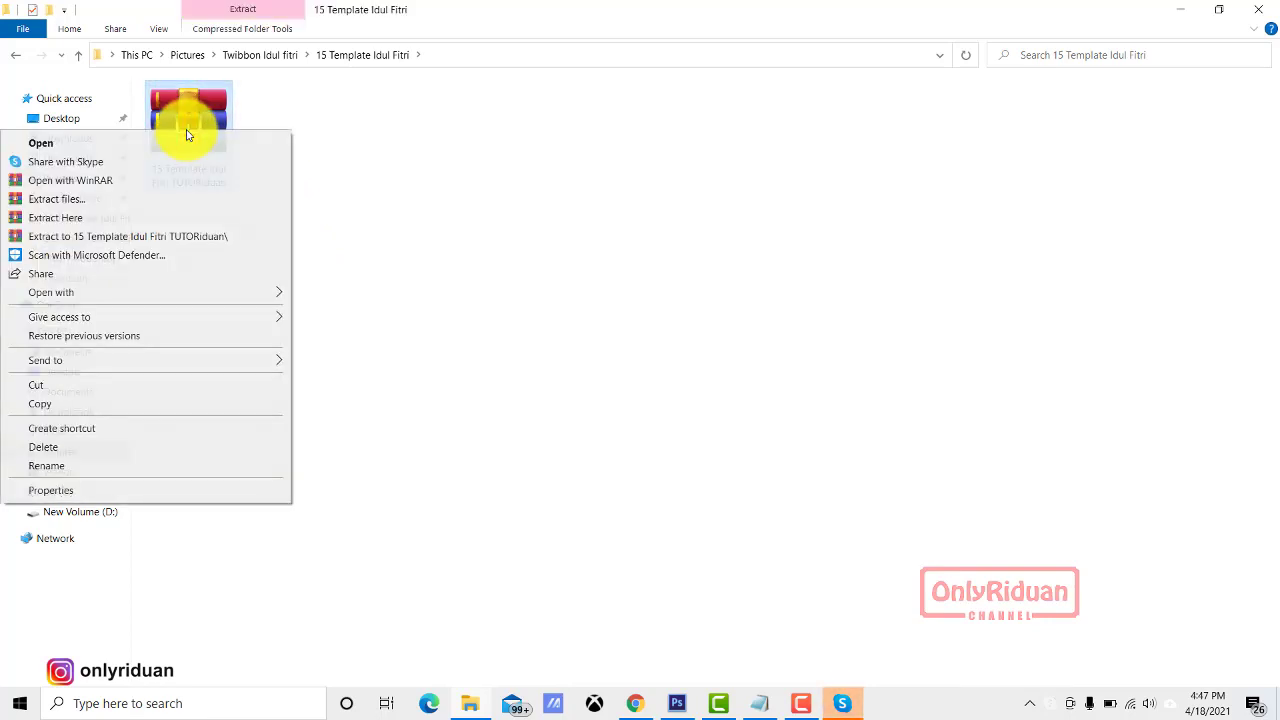
{"action": "left_click", "coordinate": [60, 217]}
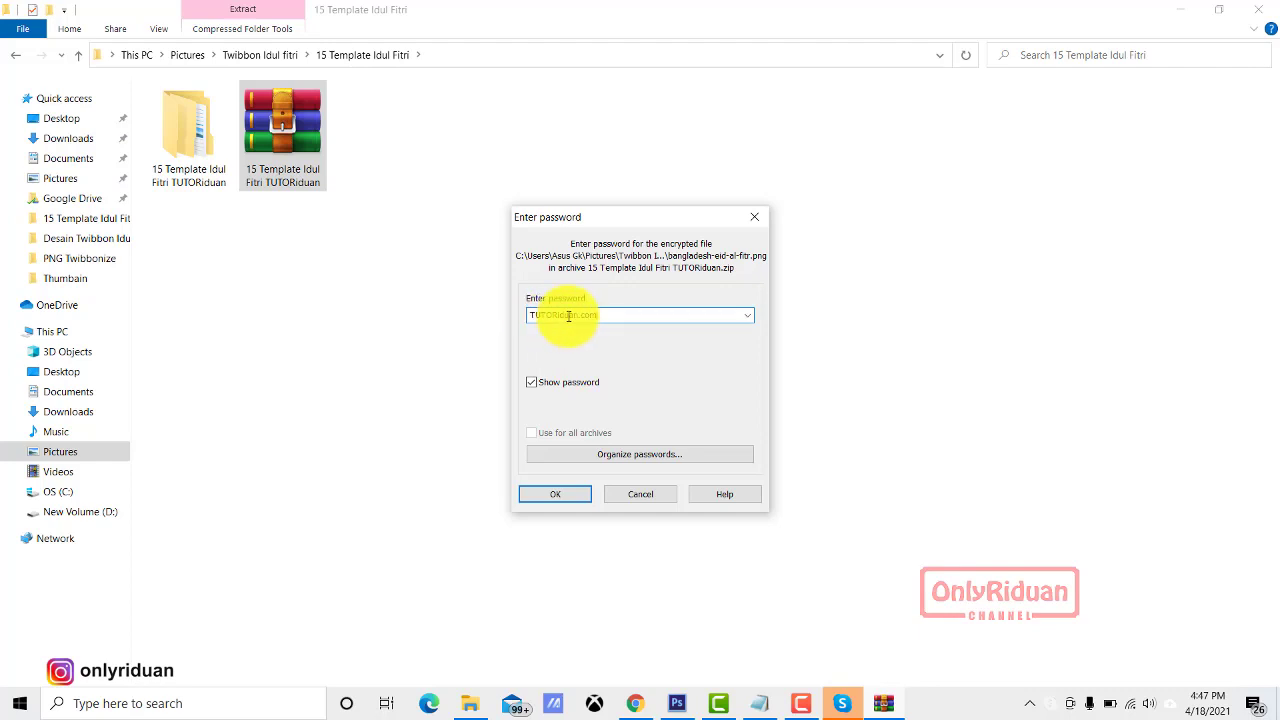
{"action": "left_click", "coordinate": [556, 493]}
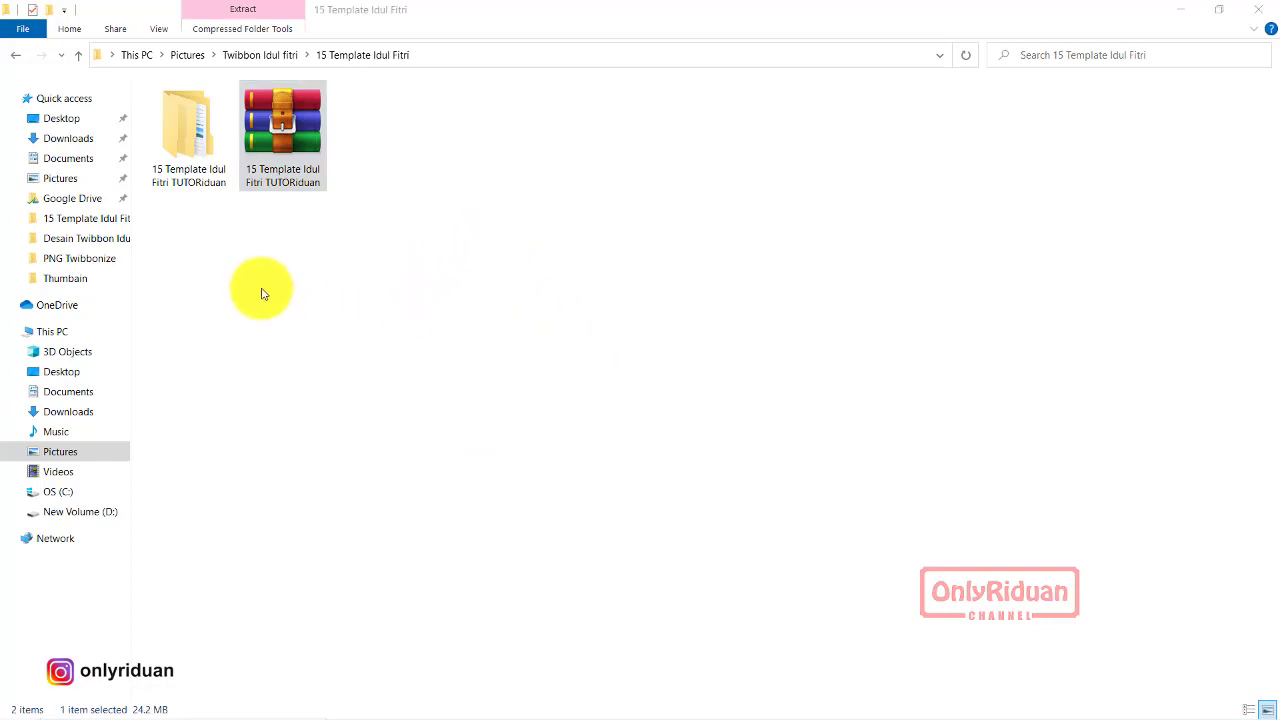
Step: Browse the extracted Template Idul Fitri and Gambar PNG folders, then minimize File Explorer
{"action": "left_click", "coordinate": [191, 136]}
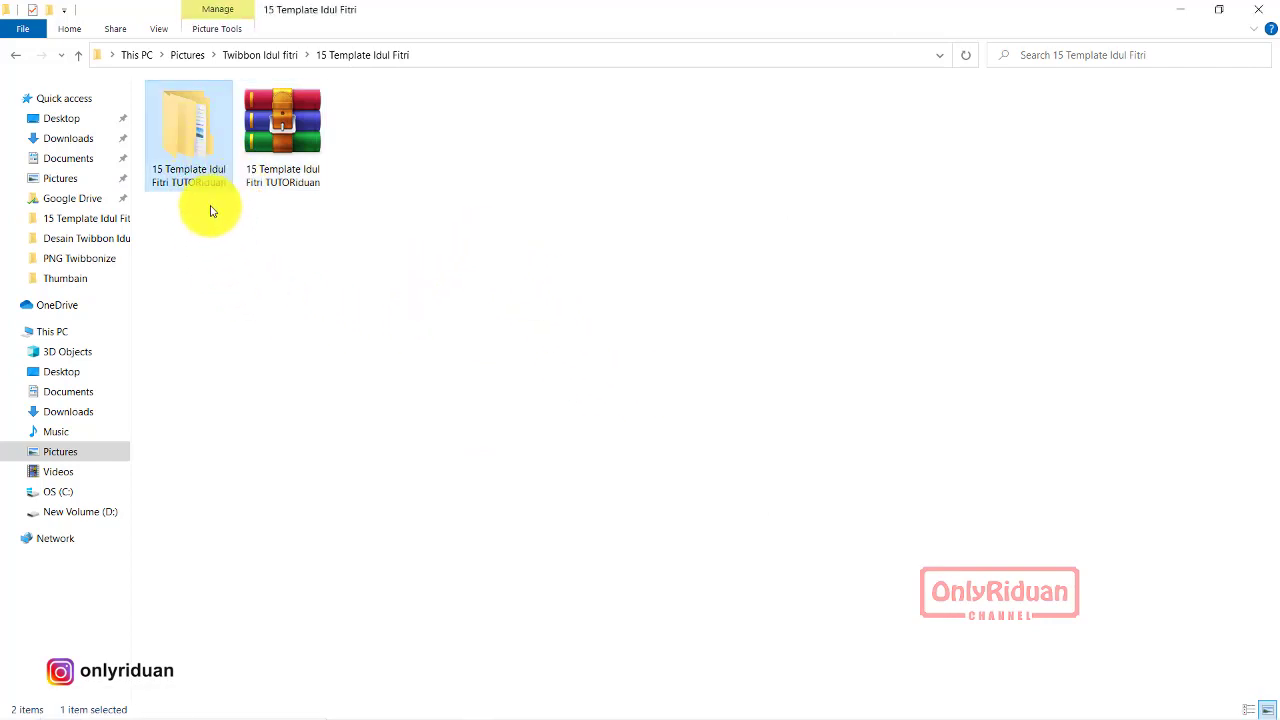
{"action": "double_click", "coordinate": [185, 118]}
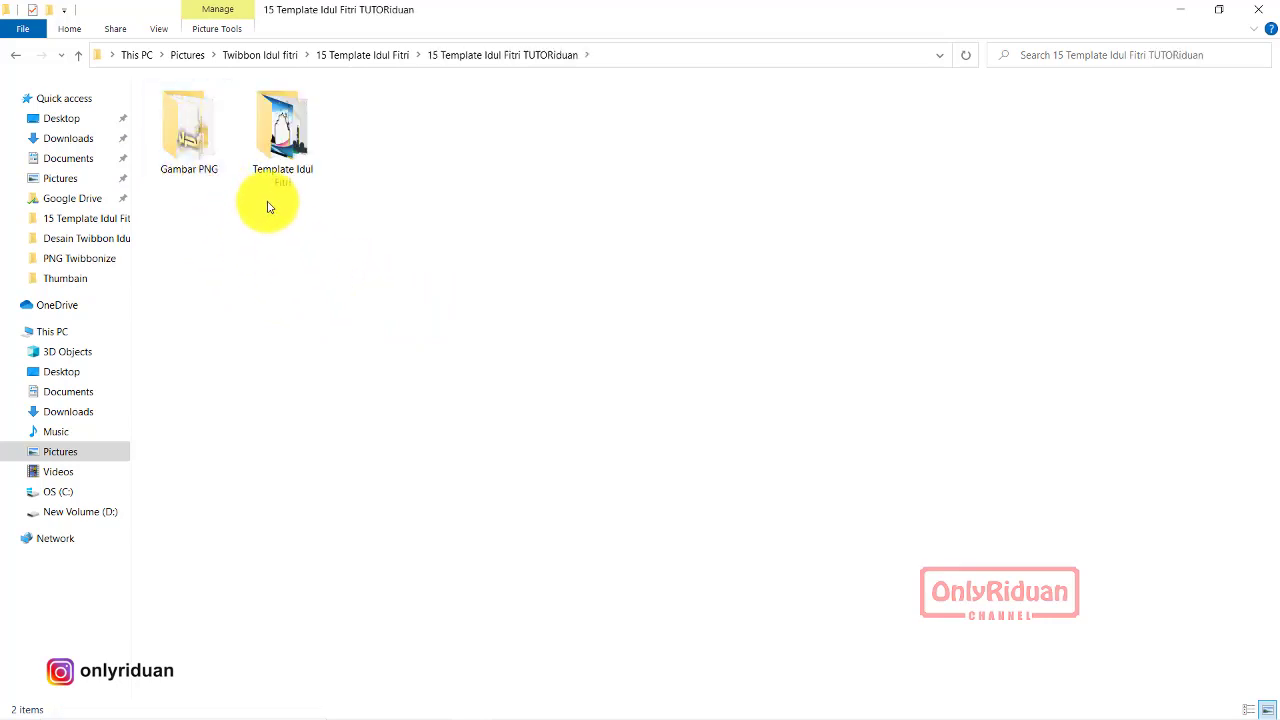
{"action": "double_click", "coordinate": [280, 125]}
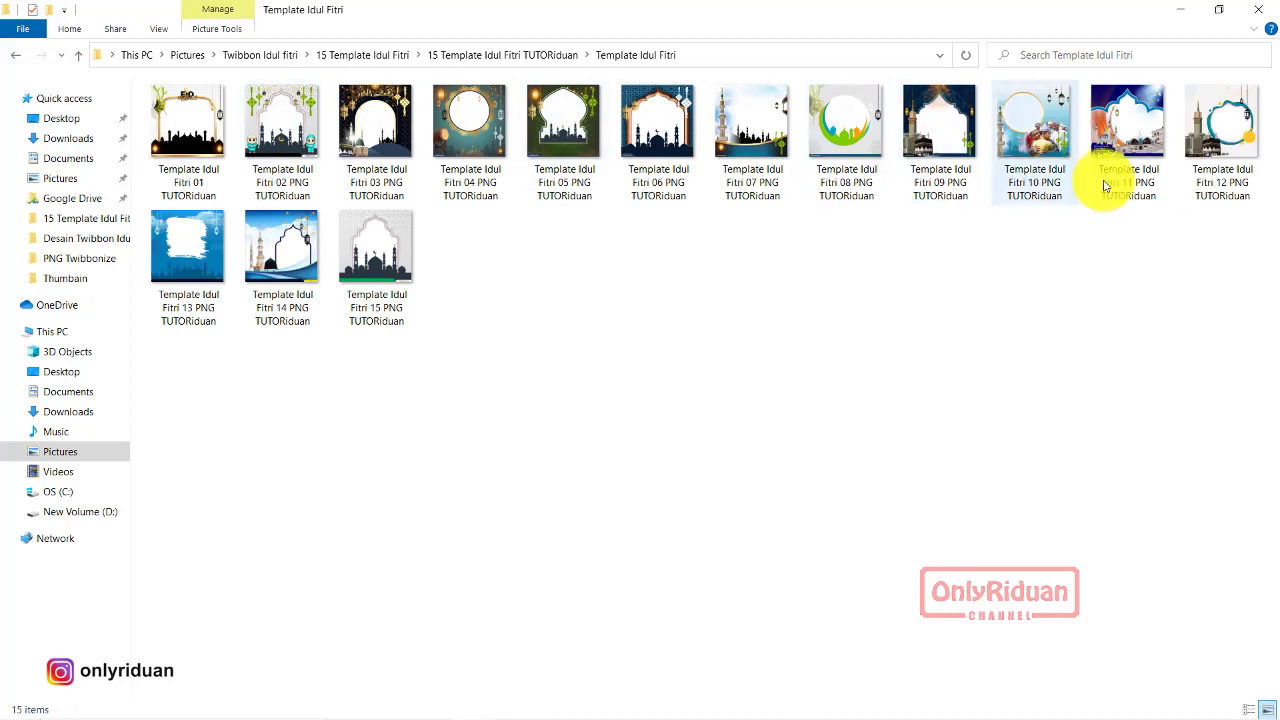
{"action": "left_click", "coordinate": [20, 55]}
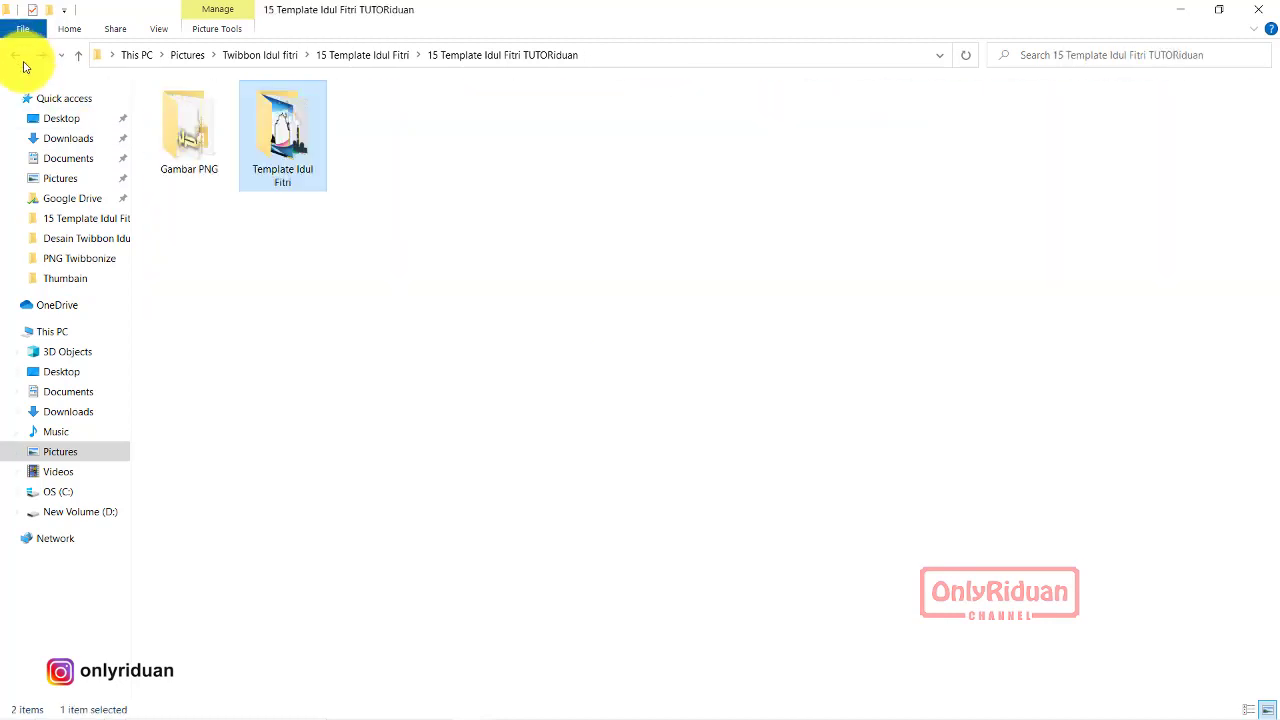
{"action": "double_click", "coordinate": [188, 145]}
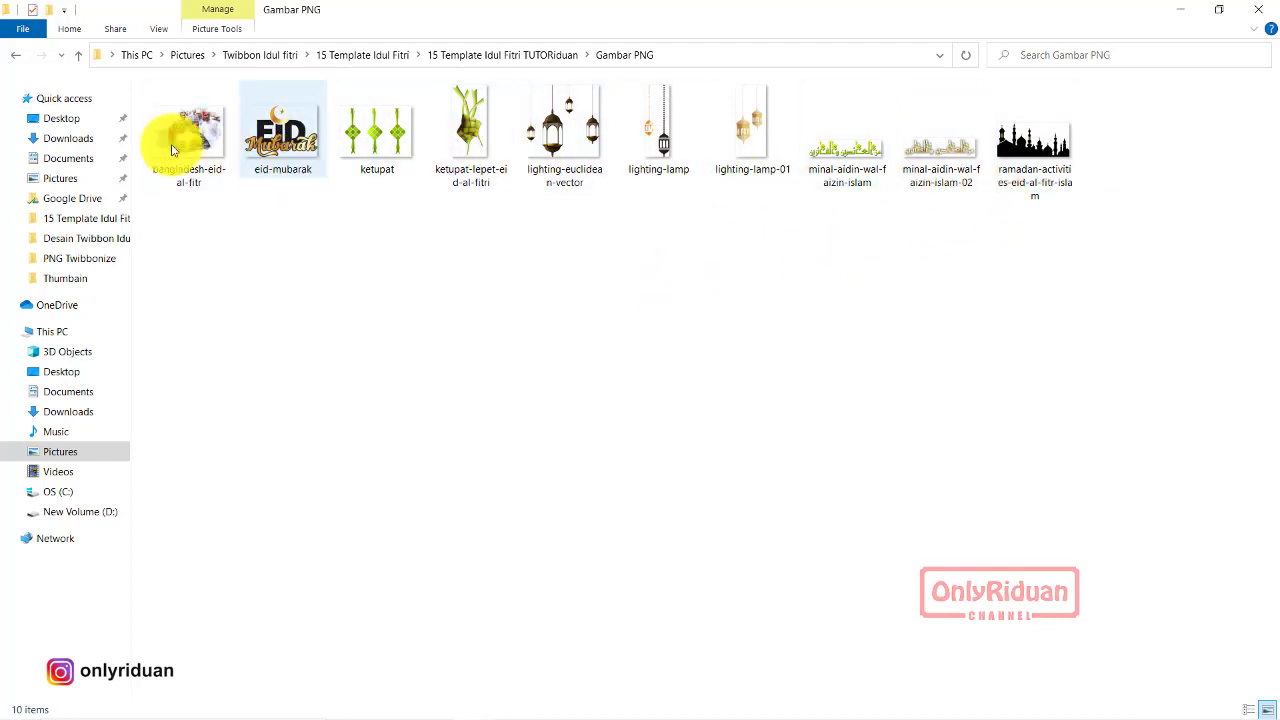
{"action": "left_click", "coordinate": [16, 57]}
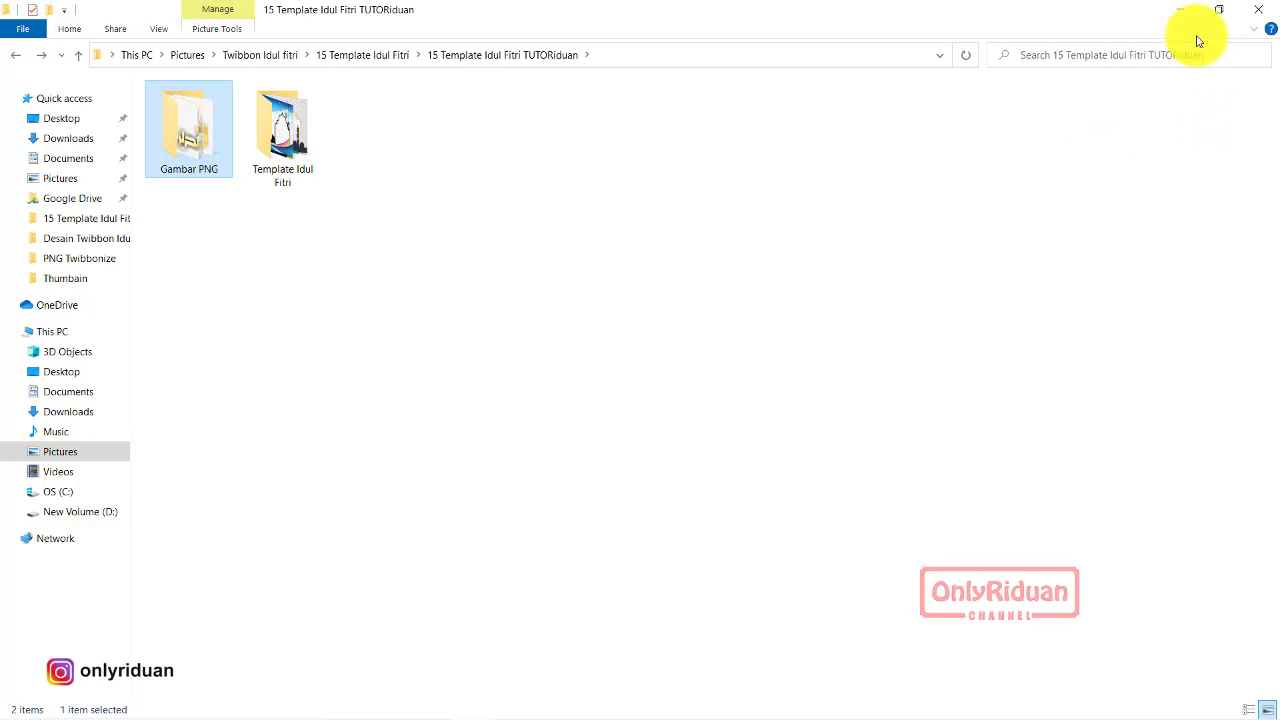
{"action": "left_click", "coordinate": [1182, 10]}
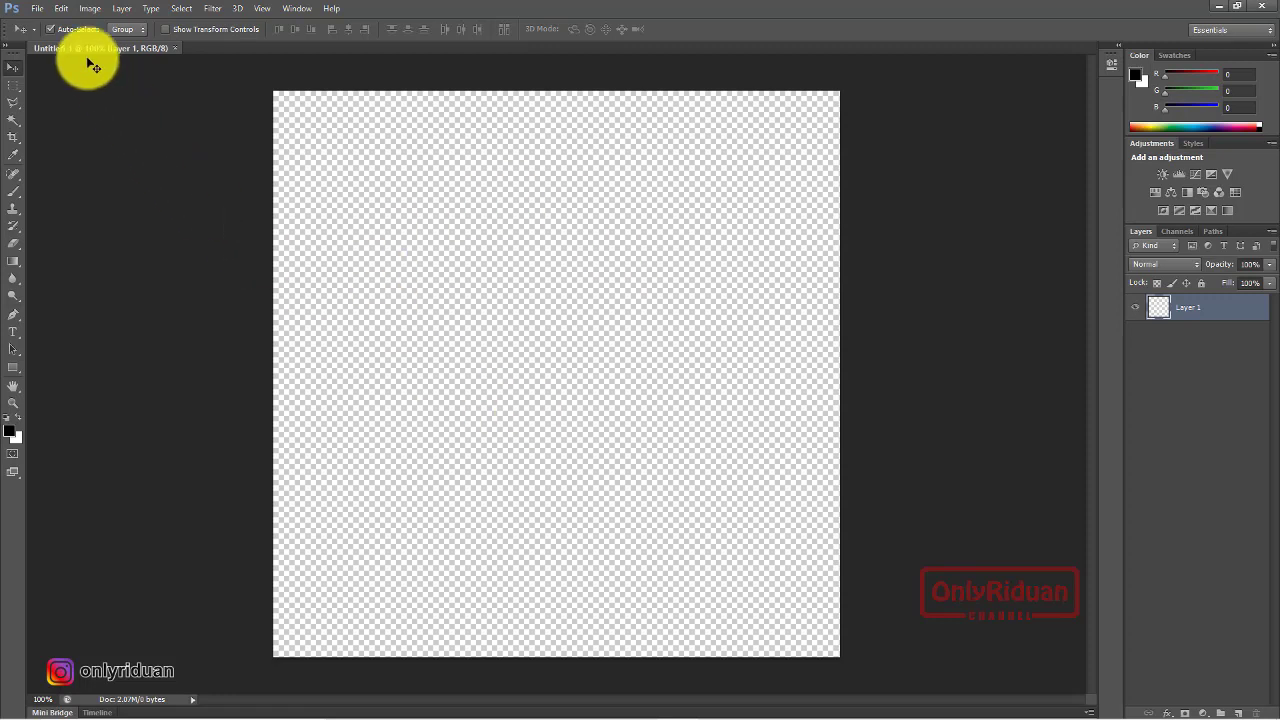
Step: Place Template Idul Fitri 10 PNG TUTORiduan from the Template Idul Fitri folder into the document
{"action": "left_click", "coordinate": [38, 9]}
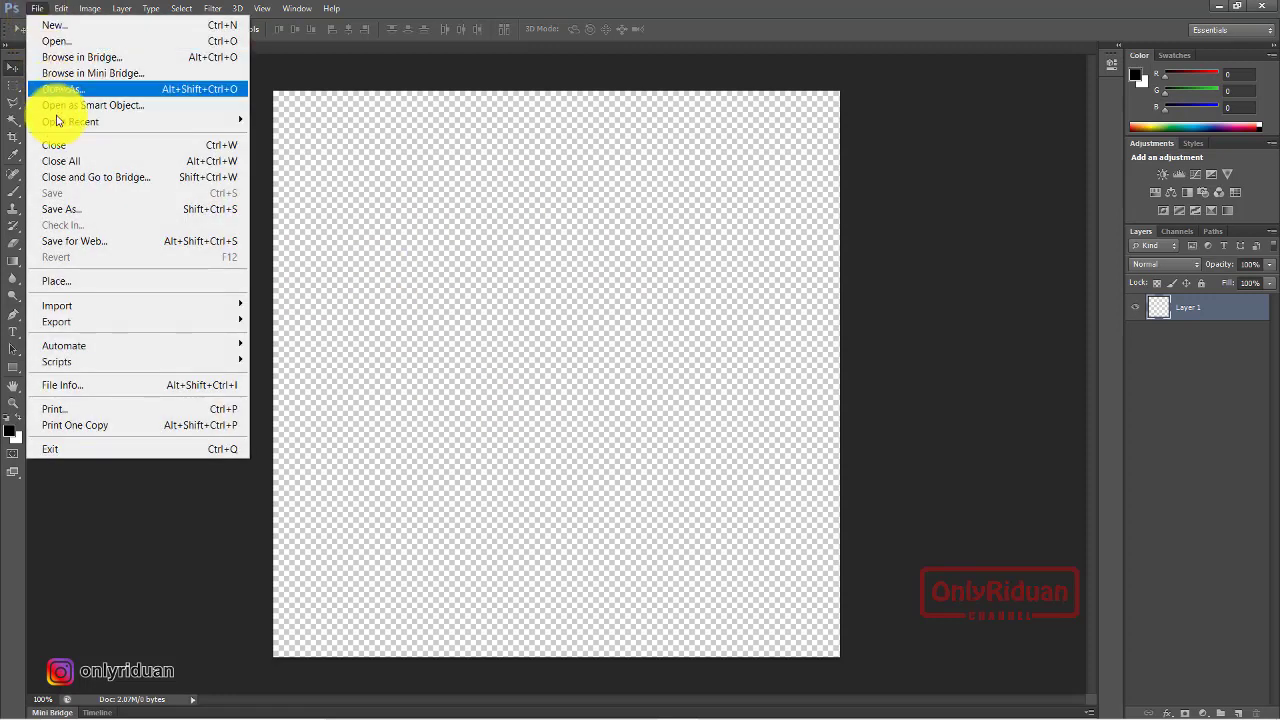
{"action": "left_click", "coordinate": [72, 284]}
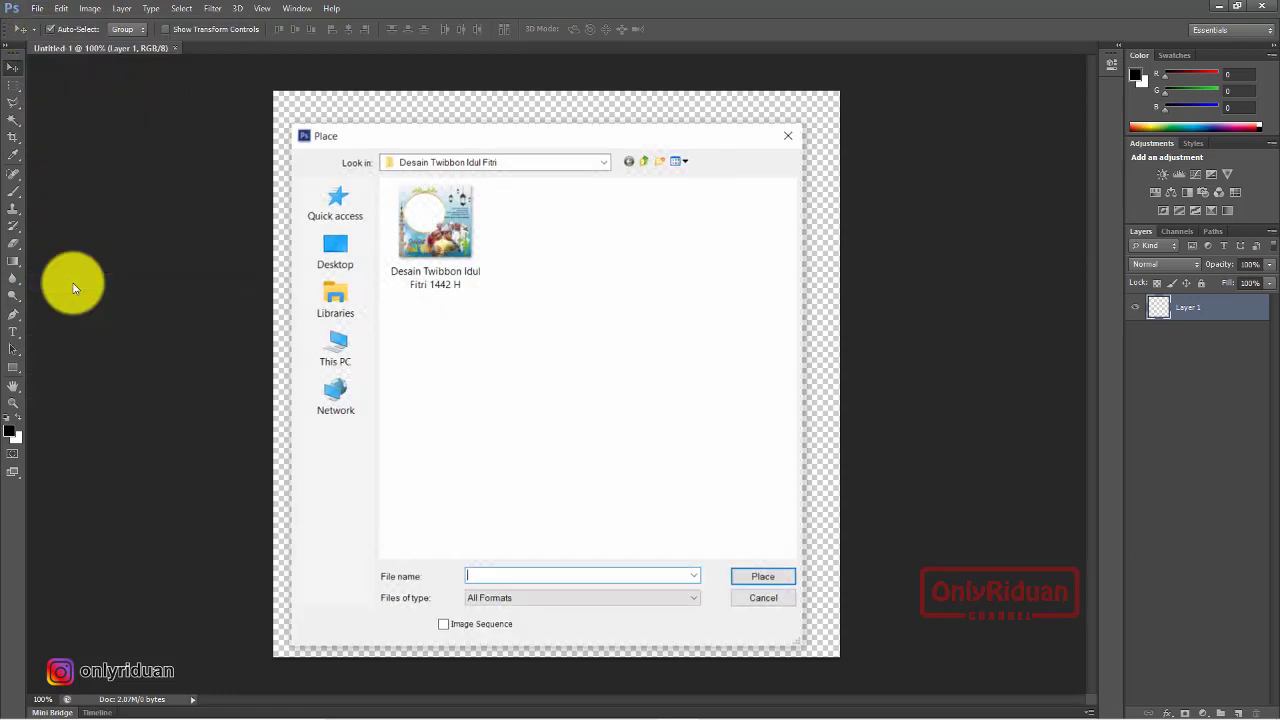
{"action": "left_click", "coordinate": [642, 168]}
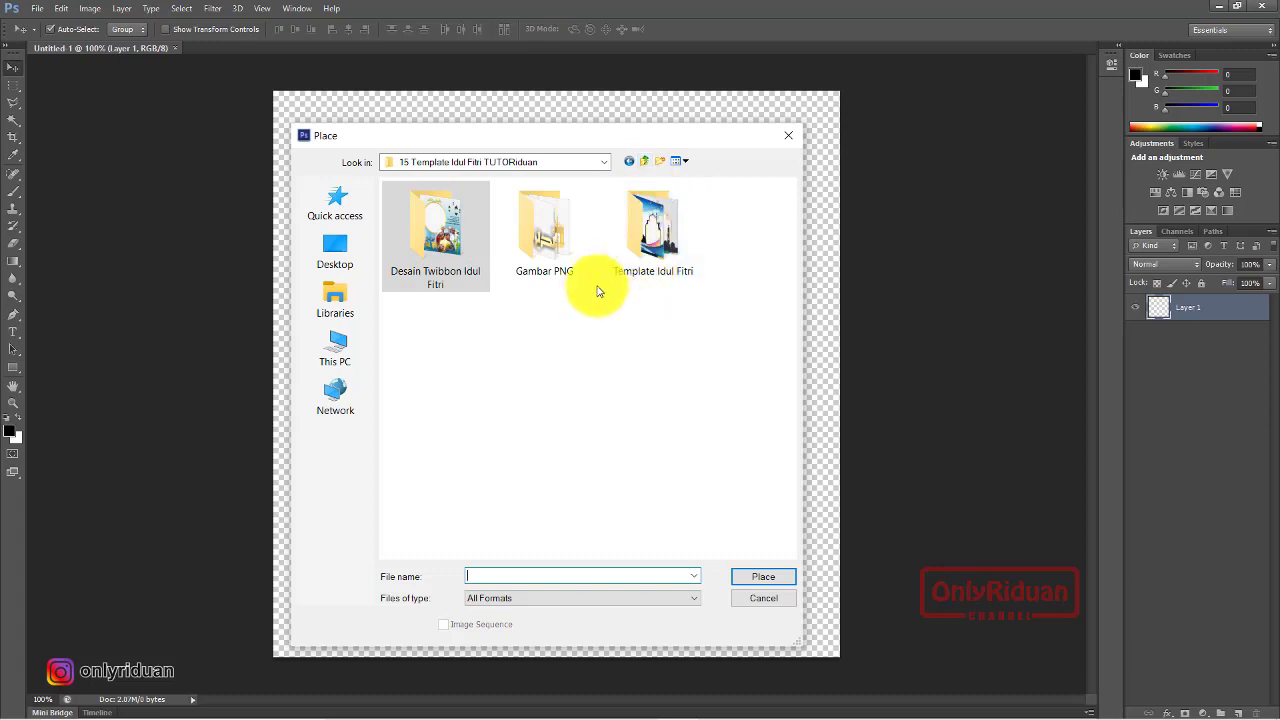
{"action": "key", "text": "BackSpace"}
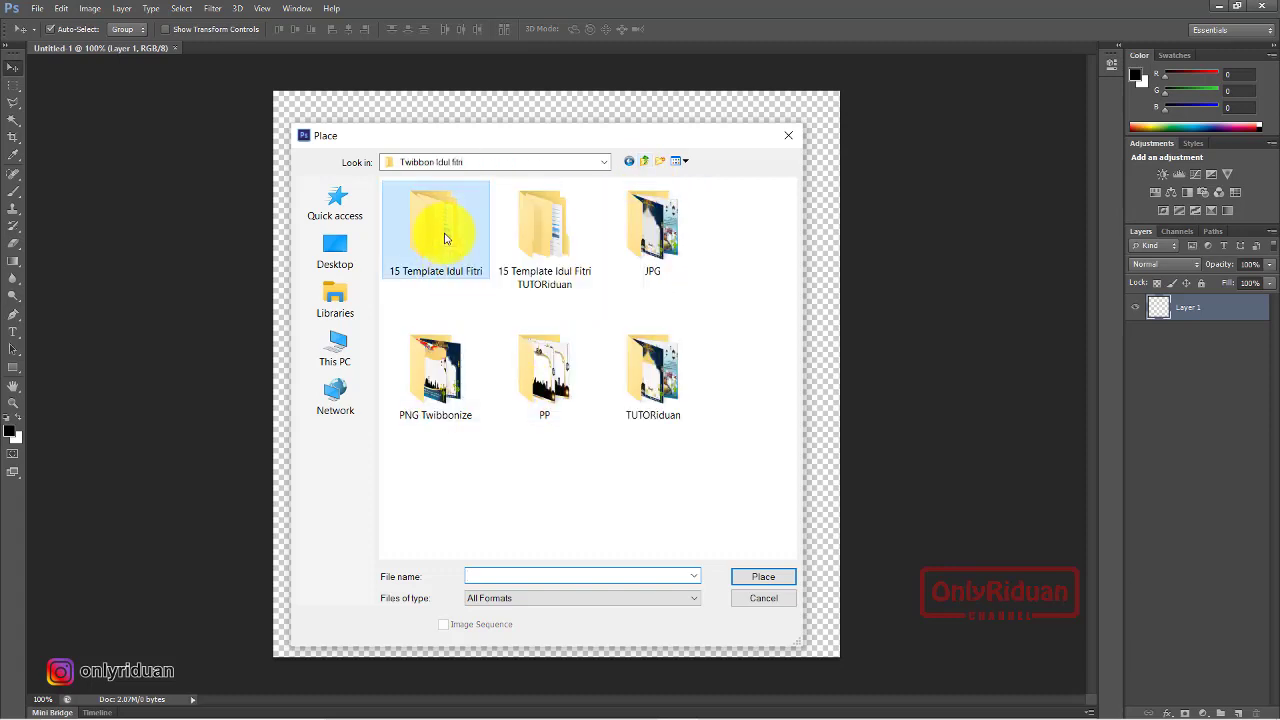
{"action": "double_click", "coordinate": [437, 225]}
{"action": "double_click", "coordinate": [433, 222]}
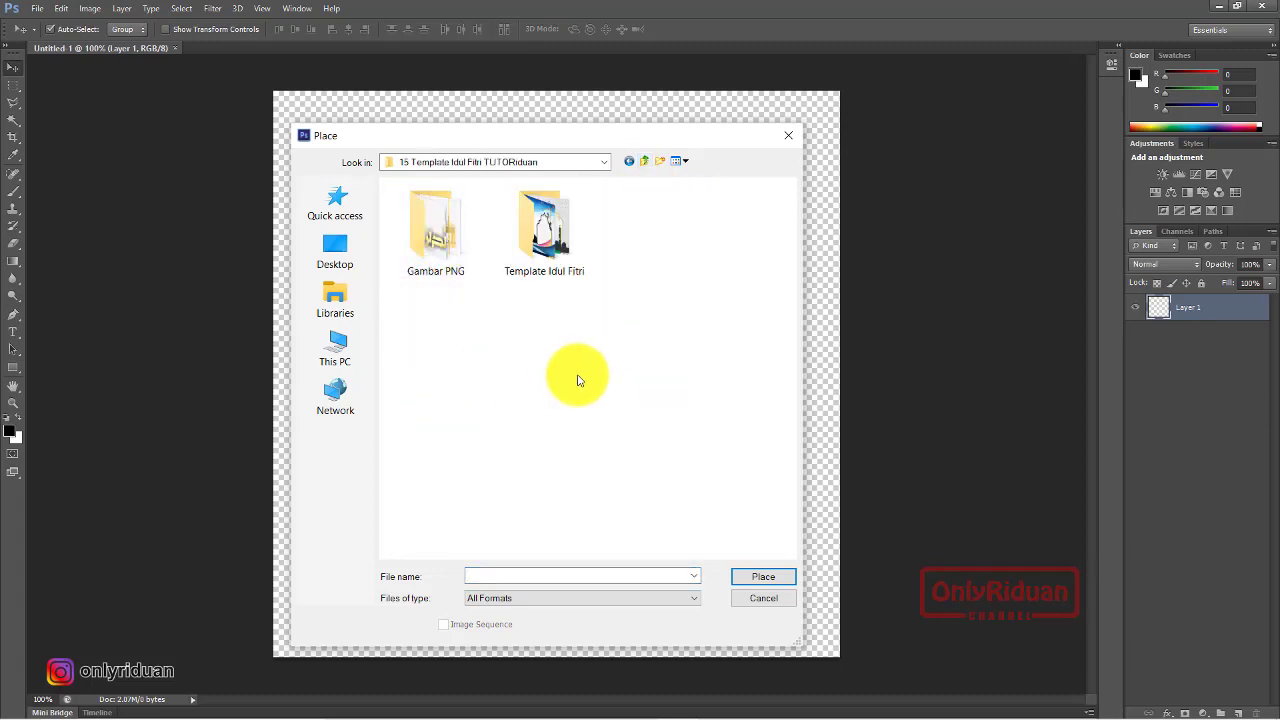
{"action": "double_click", "coordinate": [544, 228]}
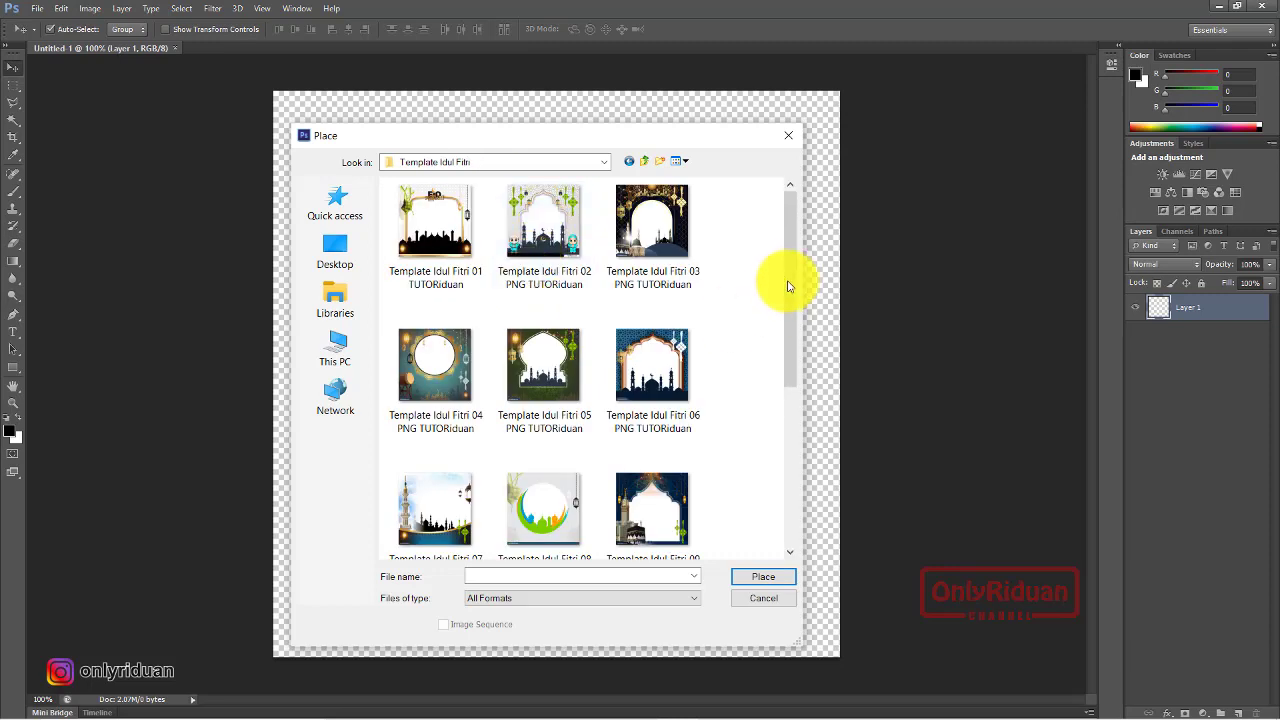
{"action": "left_click_drag", "start_coordinate": [788, 277], "coordinate": [794, 508]}
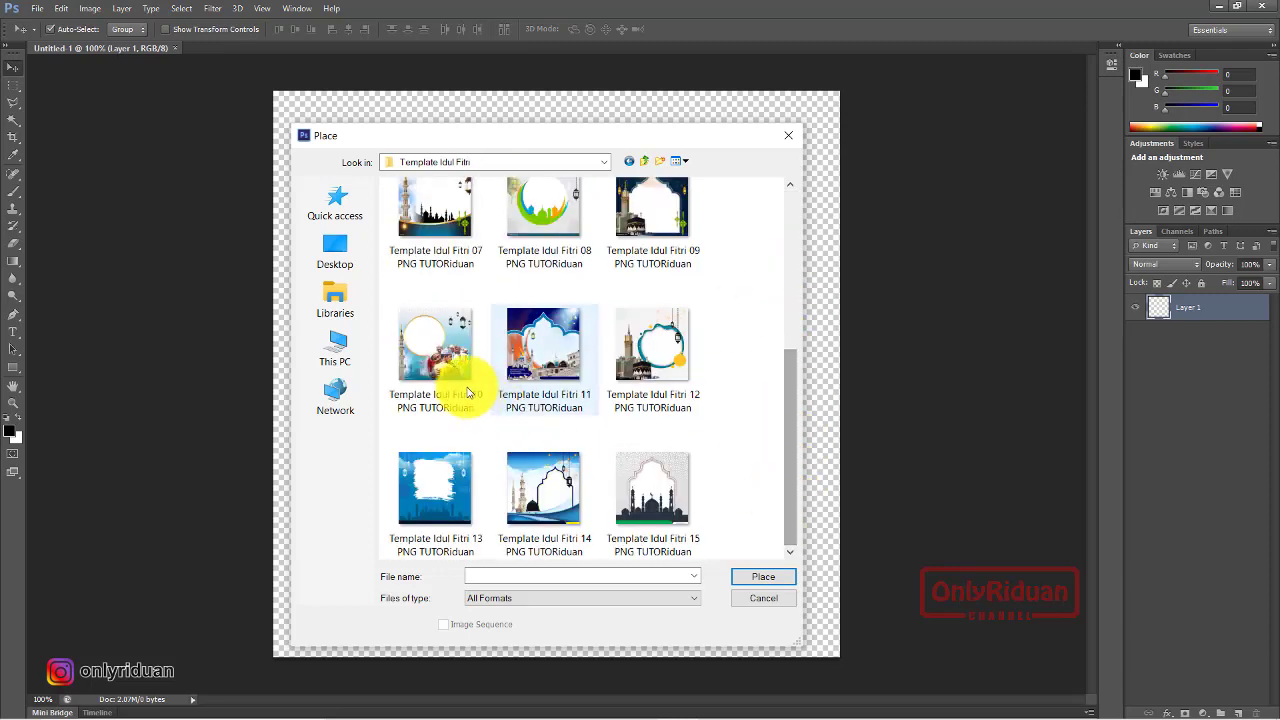
{"action": "left_click", "coordinate": [447, 358]}
{"action": "left_click", "coordinate": [761, 580]}
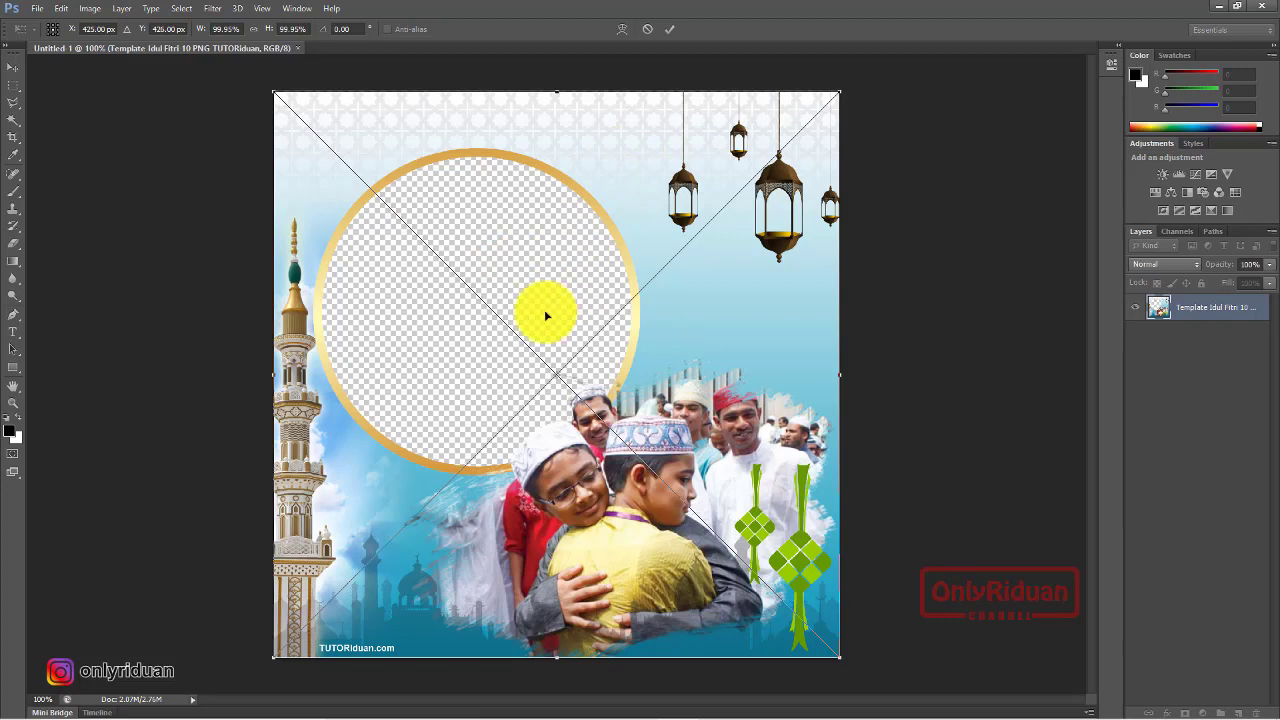
Step: Commit the placed Idul Fitri 10 template at full canvas size
{"action": "left_click", "coordinate": [672, 30]}
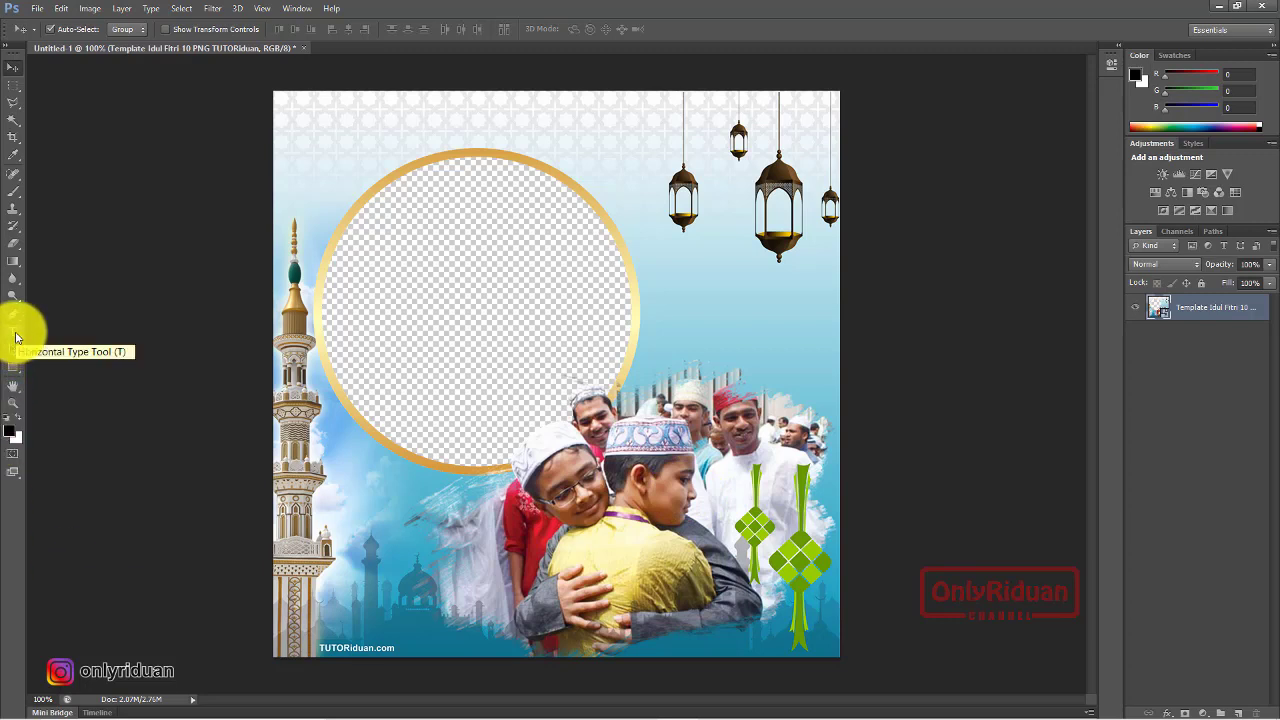
Step: Type 'Selamat' at the lower left and set it in the Rebellion Knight font
{"action": "left_click", "coordinate": [14, 333]}
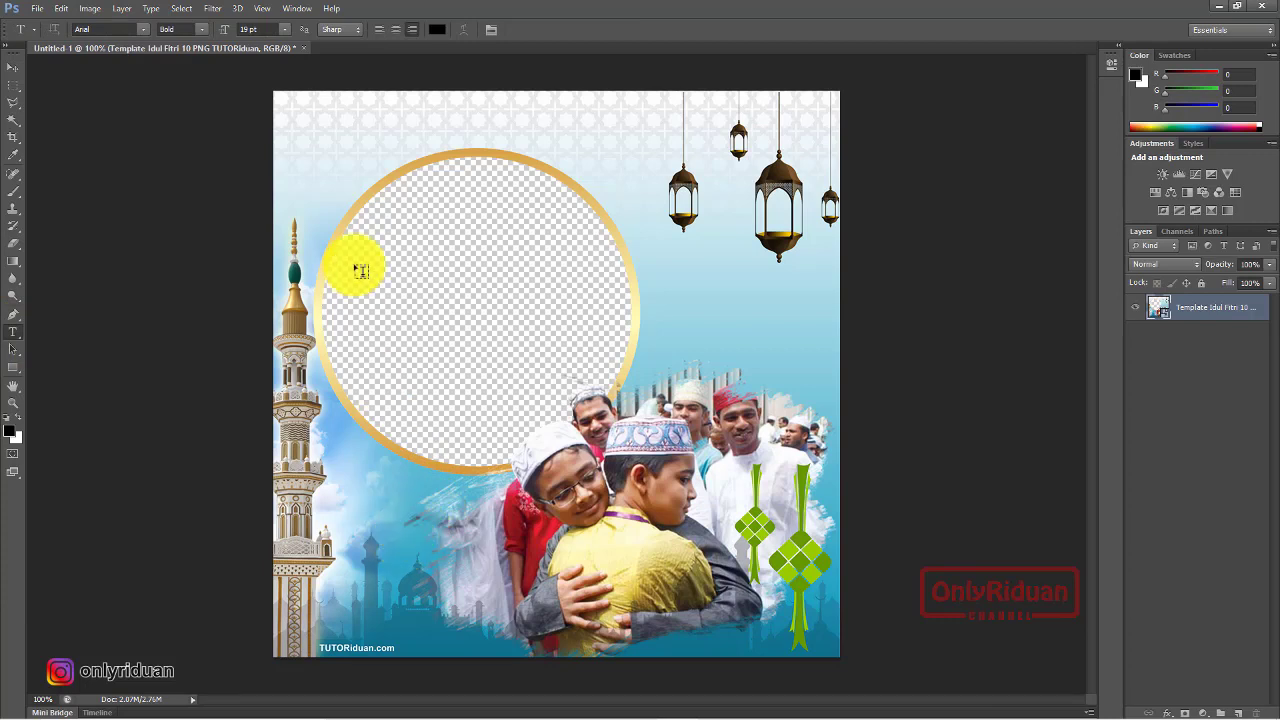
{"action": "left_click", "coordinate": [353, 531]}
{"action": "type", "text": "Selamat"}
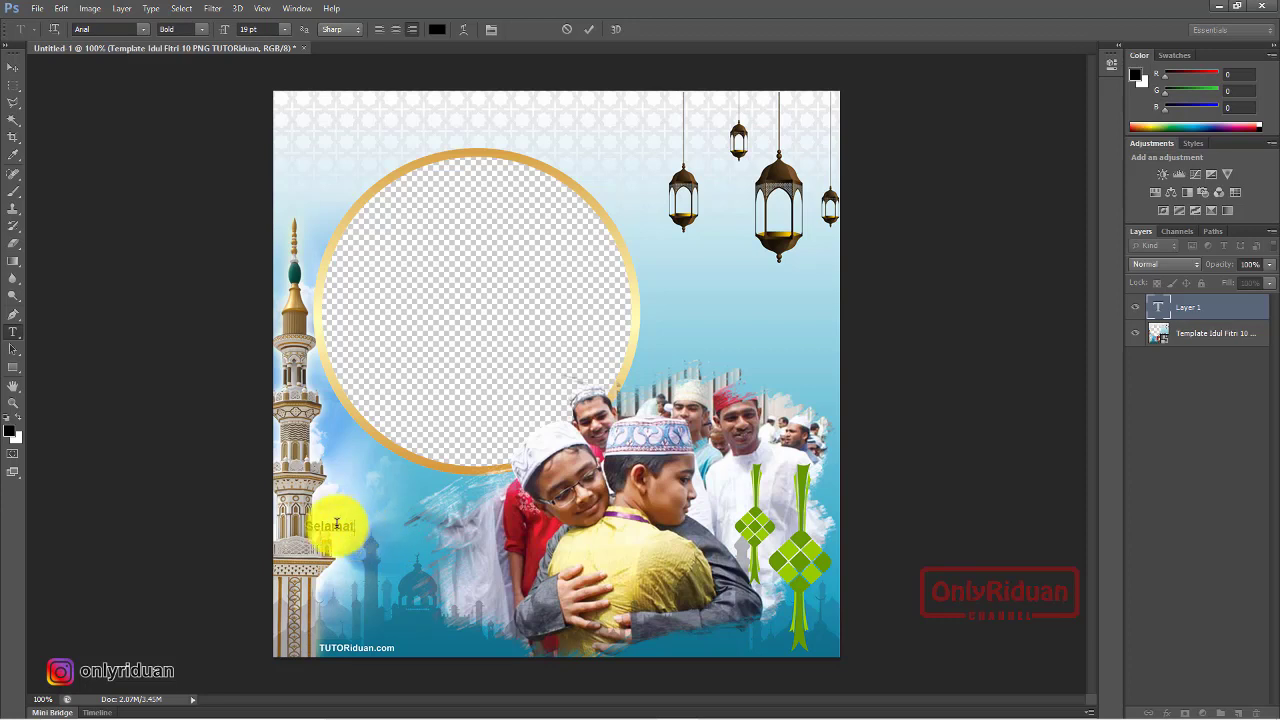
{"action": "left_click_drag", "start_coordinate": [358, 526], "coordinate": [302, 524]}
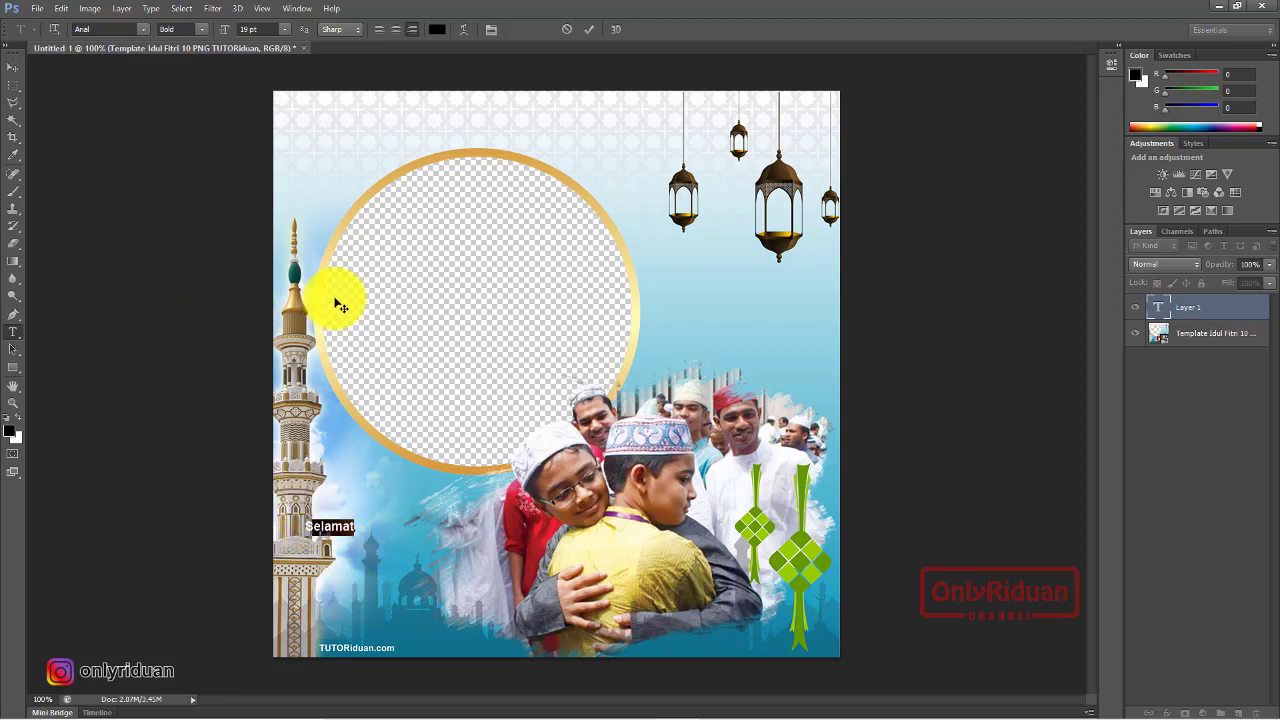
{"action": "left_click", "coordinate": [143, 30]}
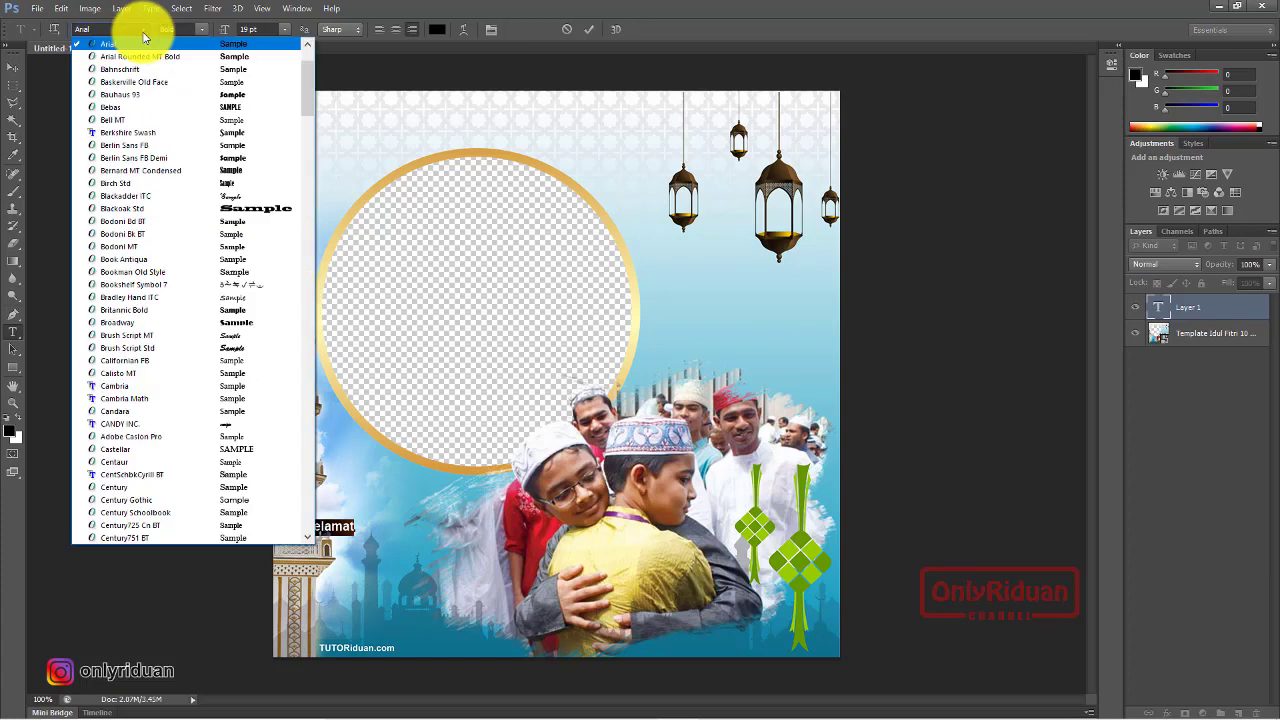
{"action": "scroll", "coordinate": [166, 251], "scroll_direction": "down", "scroll_amount": 2}
{"action": "scroll", "coordinate": [171, 257], "scroll_direction": "down", "scroll_amount": 2}
{"action": "scroll", "coordinate": [157, 271], "scroll_direction": "down", "scroll_amount": 1}
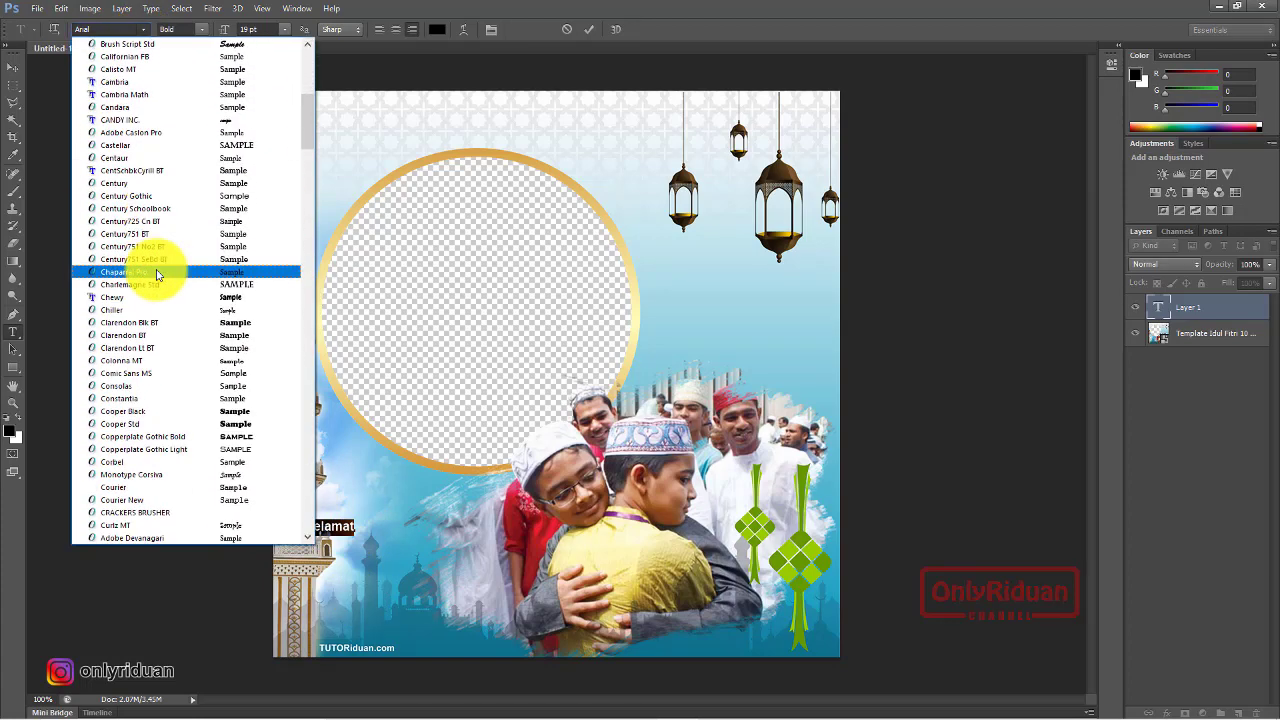
{"action": "scroll", "coordinate": [157, 273], "scroll_direction": "down", "scroll_amount": 10}
{"action": "scroll", "coordinate": [171, 286], "scroll_direction": "down", "scroll_amount": 10}
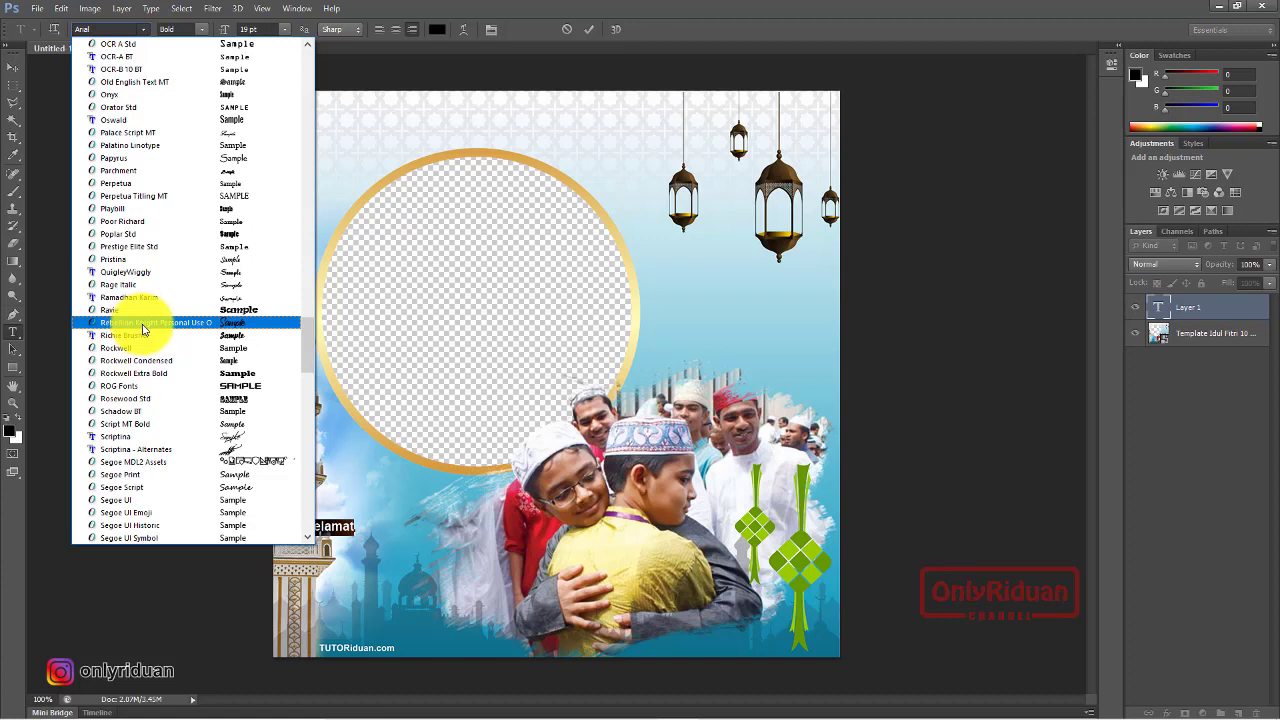
{"action": "left_click", "coordinate": [142, 324]}
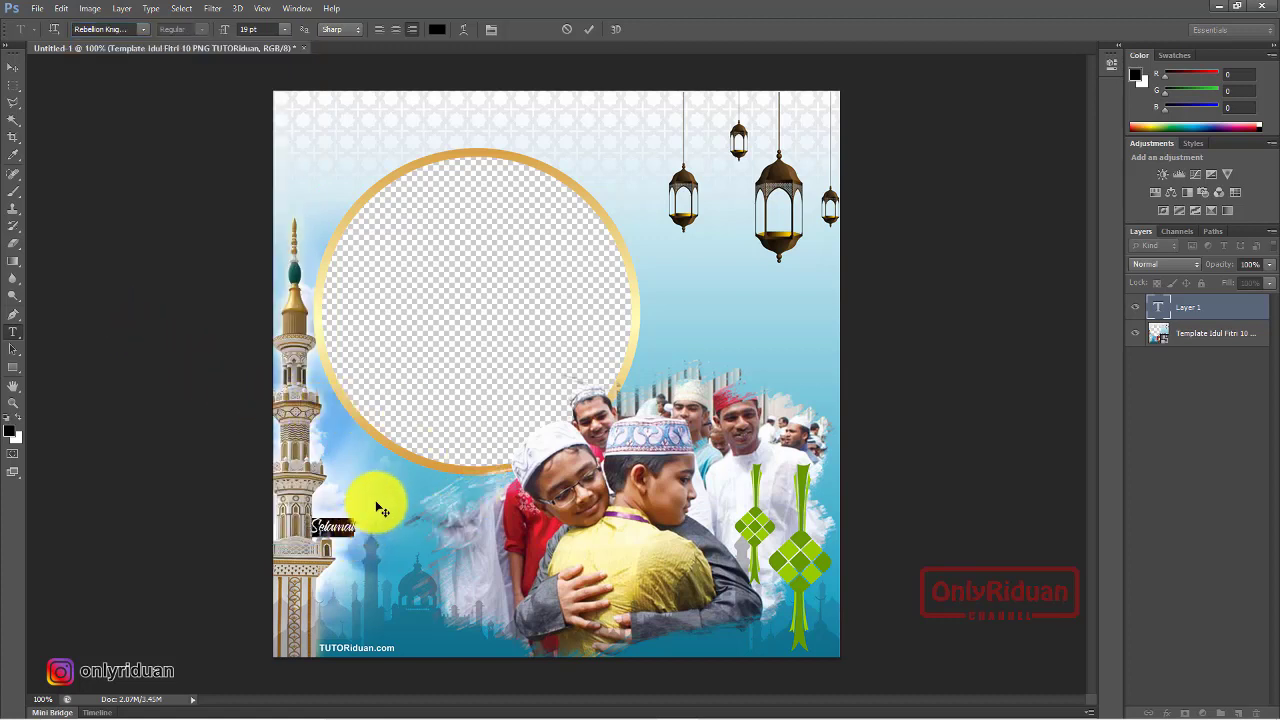
Step: Make Selamat 36 pt and move it right and down above the mosque silhouette
{"action": "left_click", "coordinate": [286, 29]}
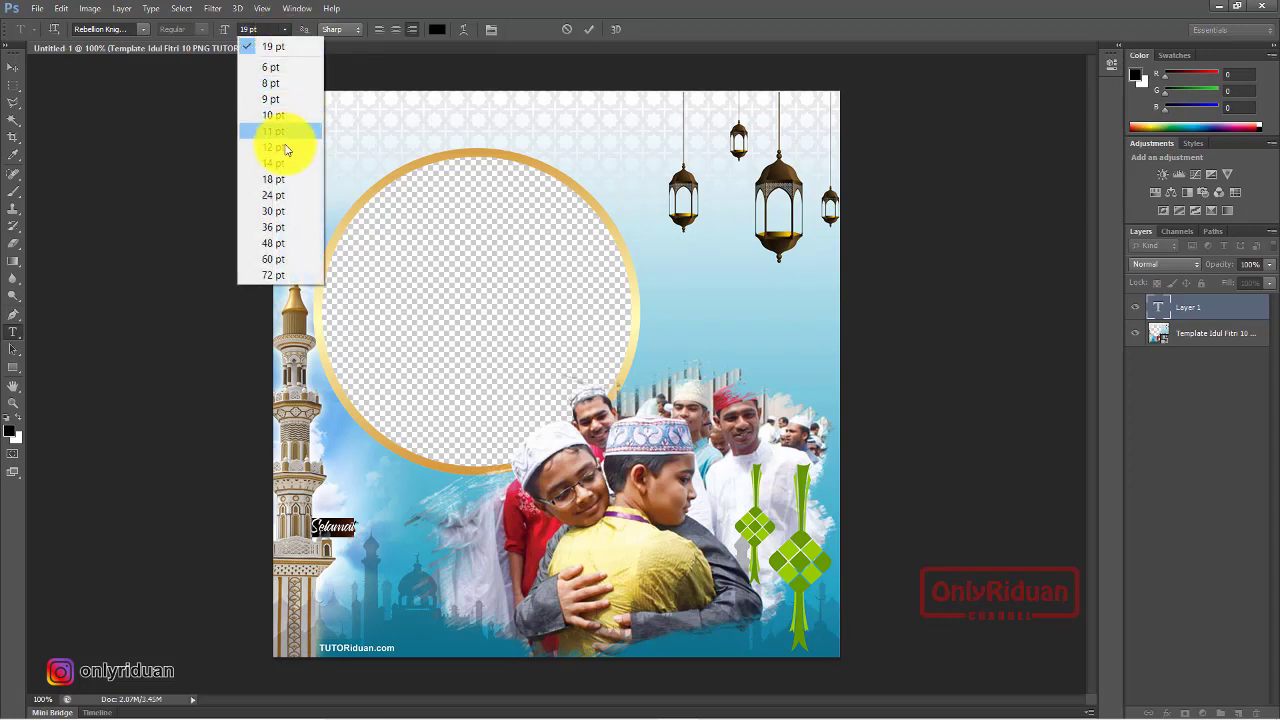
{"action": "left_click", "coordinate": [272, 226]}
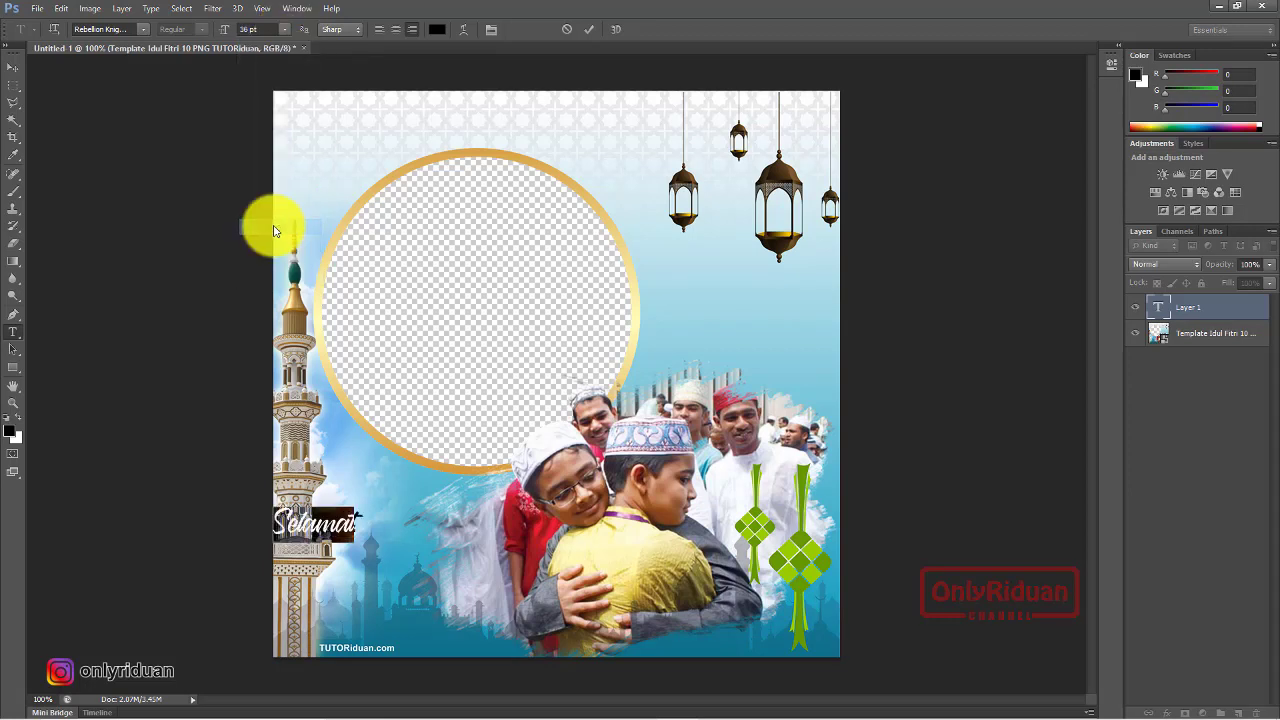
{"action": "left_click", "coordinate": [586, 33]}
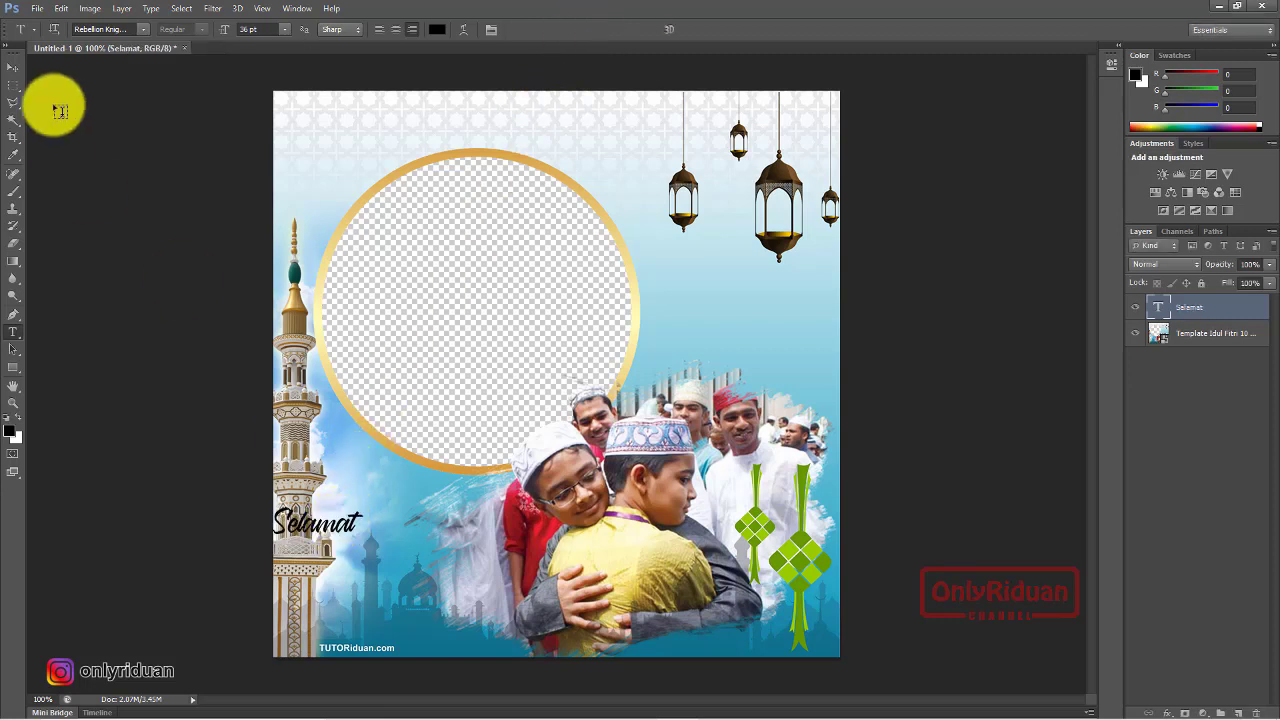
{"action": "left_click", "coordinate": [13, 67]}
{"action": "left_click_drag", "start_coordinate": [338, 524], "coordinate": [426, 562]}
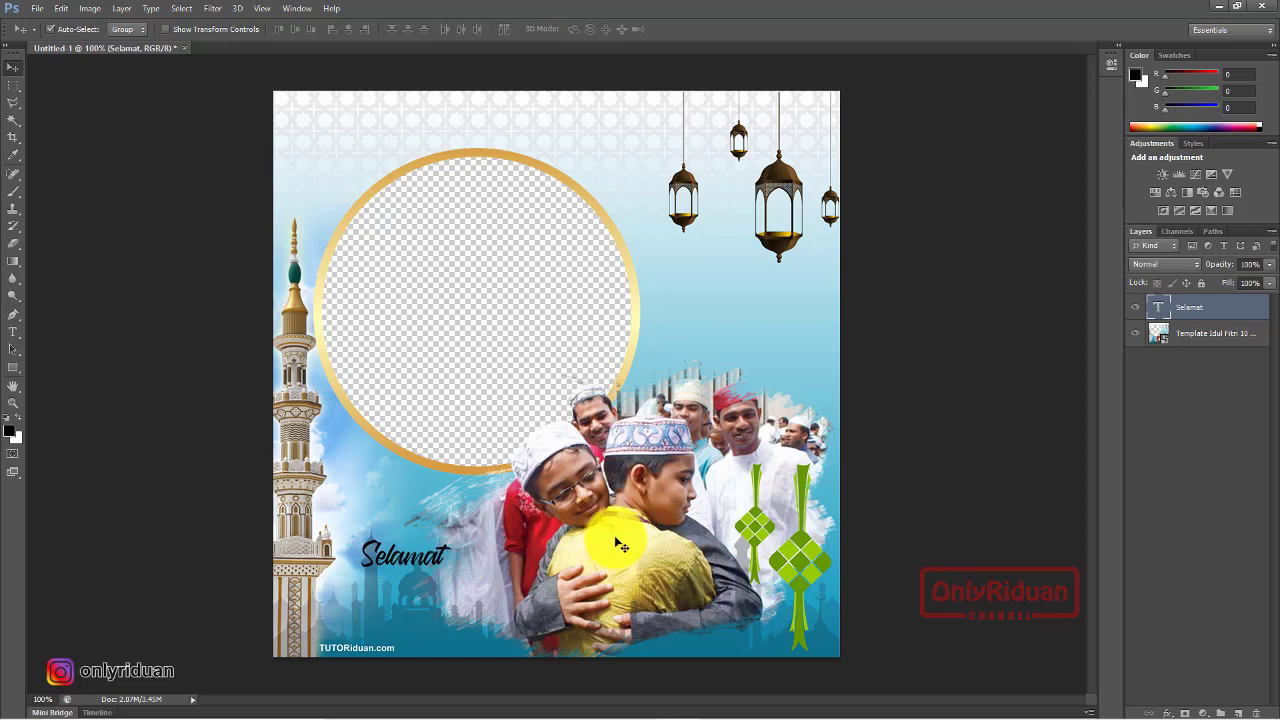
Step: Add a 'Fitri' text line below Selamat in the Sketsa Ramadhan font
{"action": "left_click", "coordinate": [17, 334]}
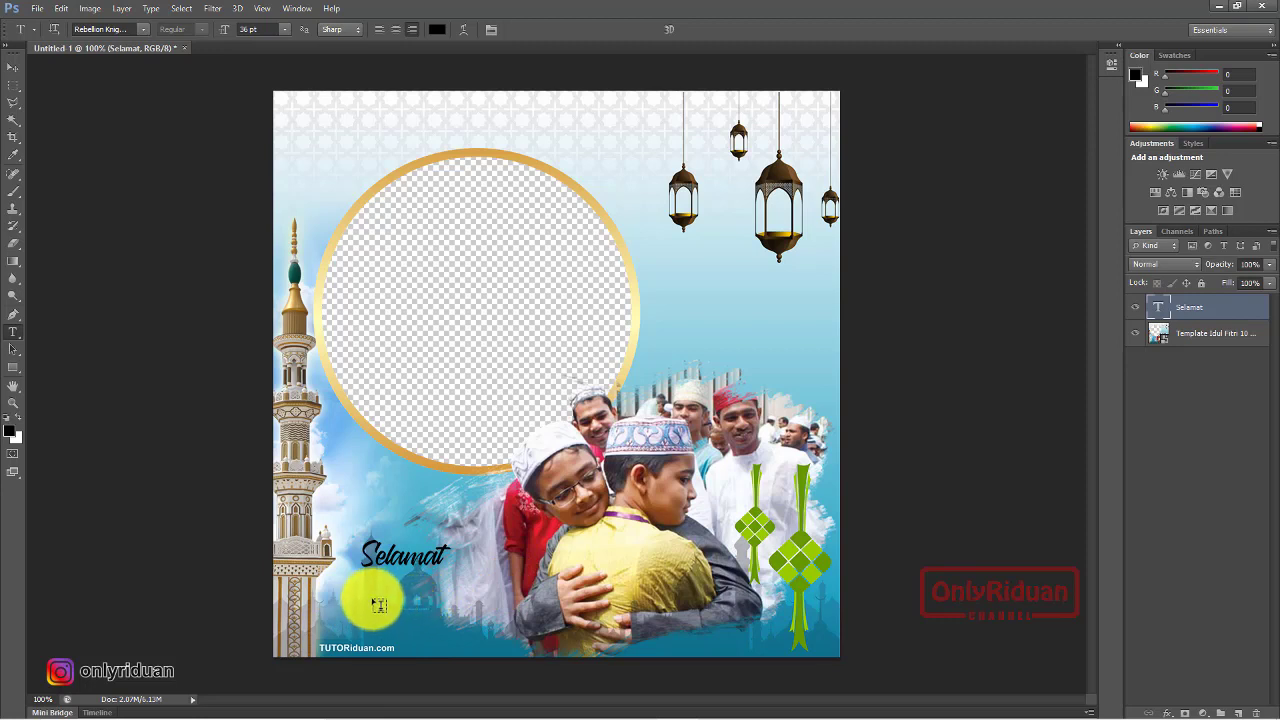
{"action": "left_click", "coordinate": [378, 605]}
{"action": "type", "text": "Idu"}
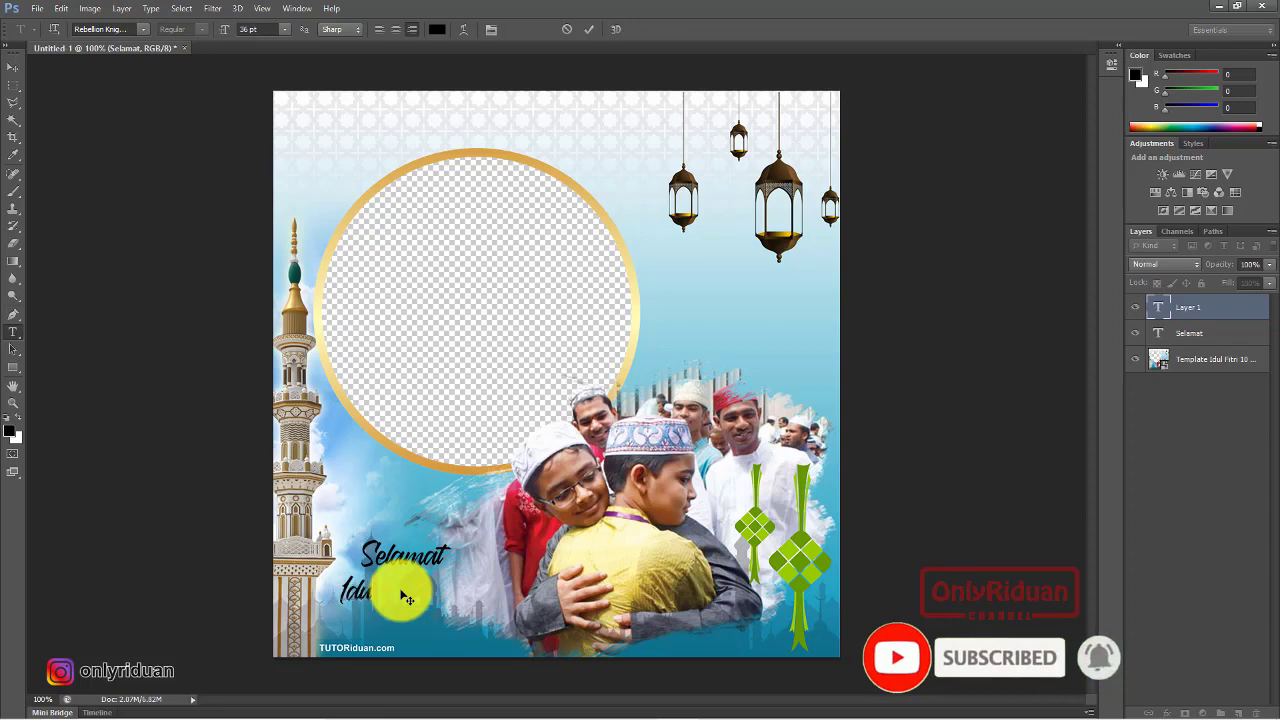
{"action": "type", "text": "Fitri"}
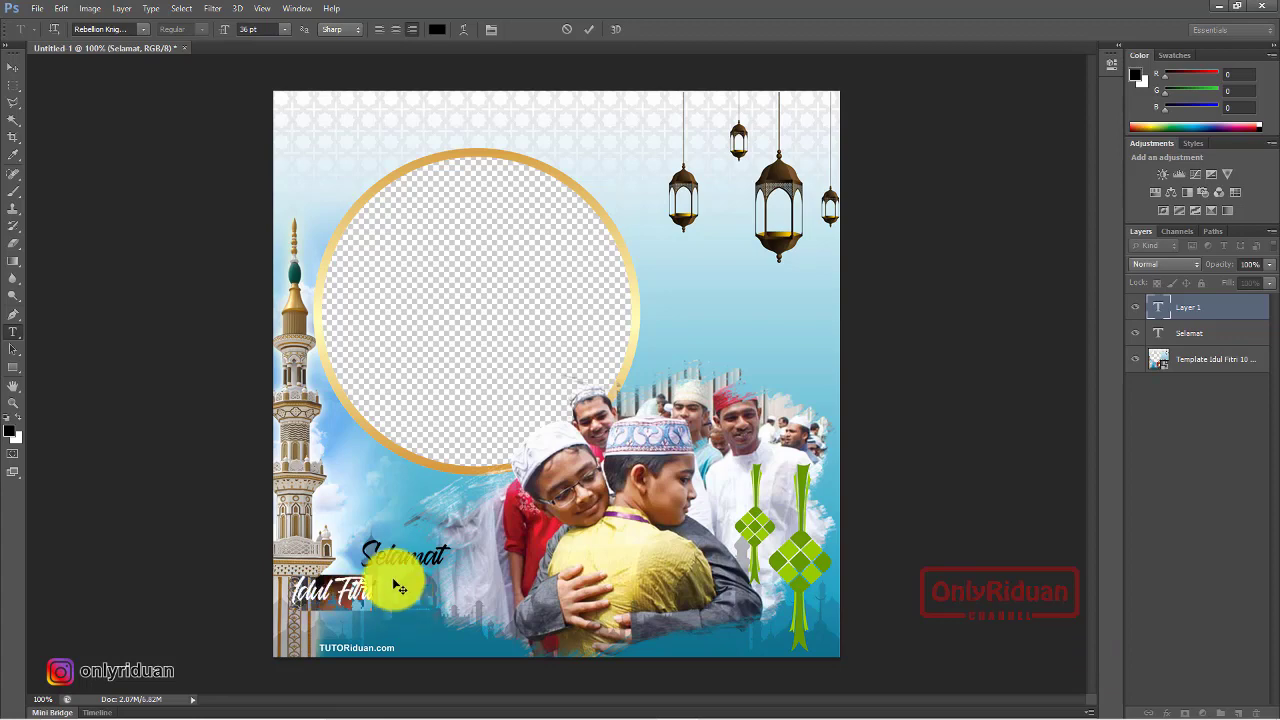
{"action": "left_click", "coordinate": [145, 29]}
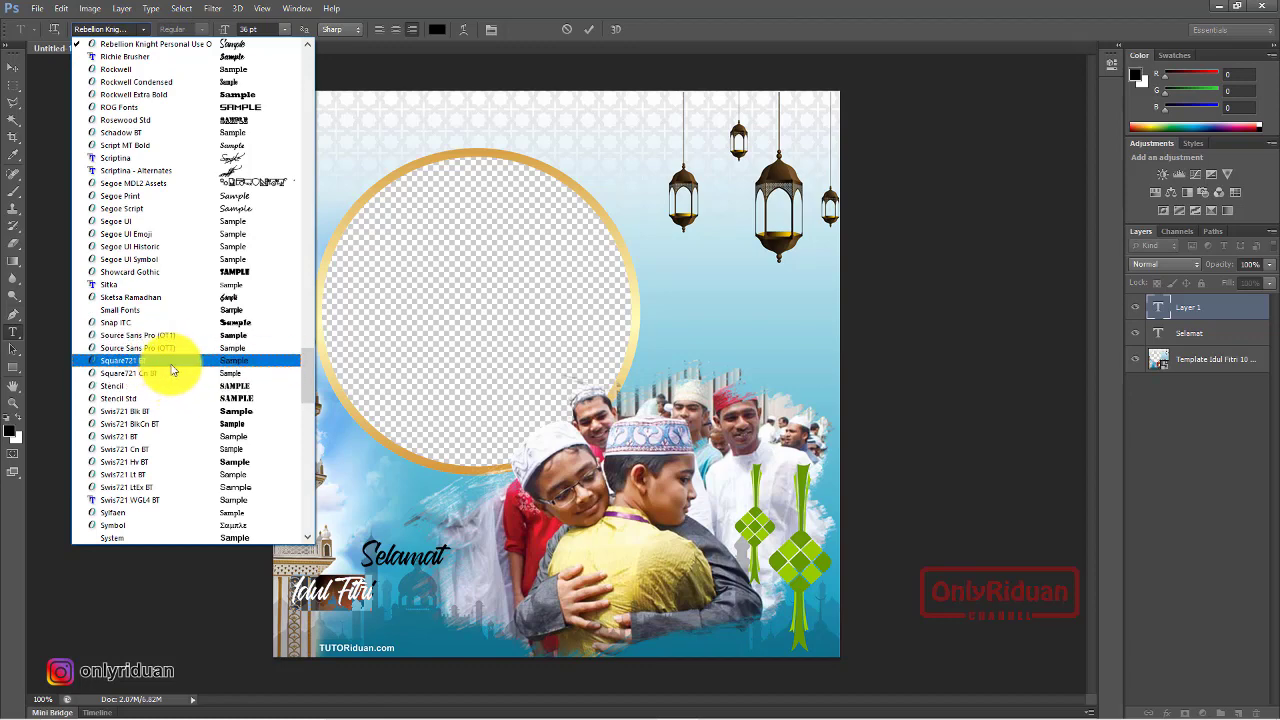
{"action": "scroll", "coordinate": [172, 370], "scroll_direction": "up", "scroll_amount": 2}
{"action": "scroll", "coordinate": [172, 370], "scroll_direction": "up", "scroll_amount": 3}
{"action": "scroll", "coordinate": [172, 370], "scroll_direction": "up", "scroll_amount": 1}
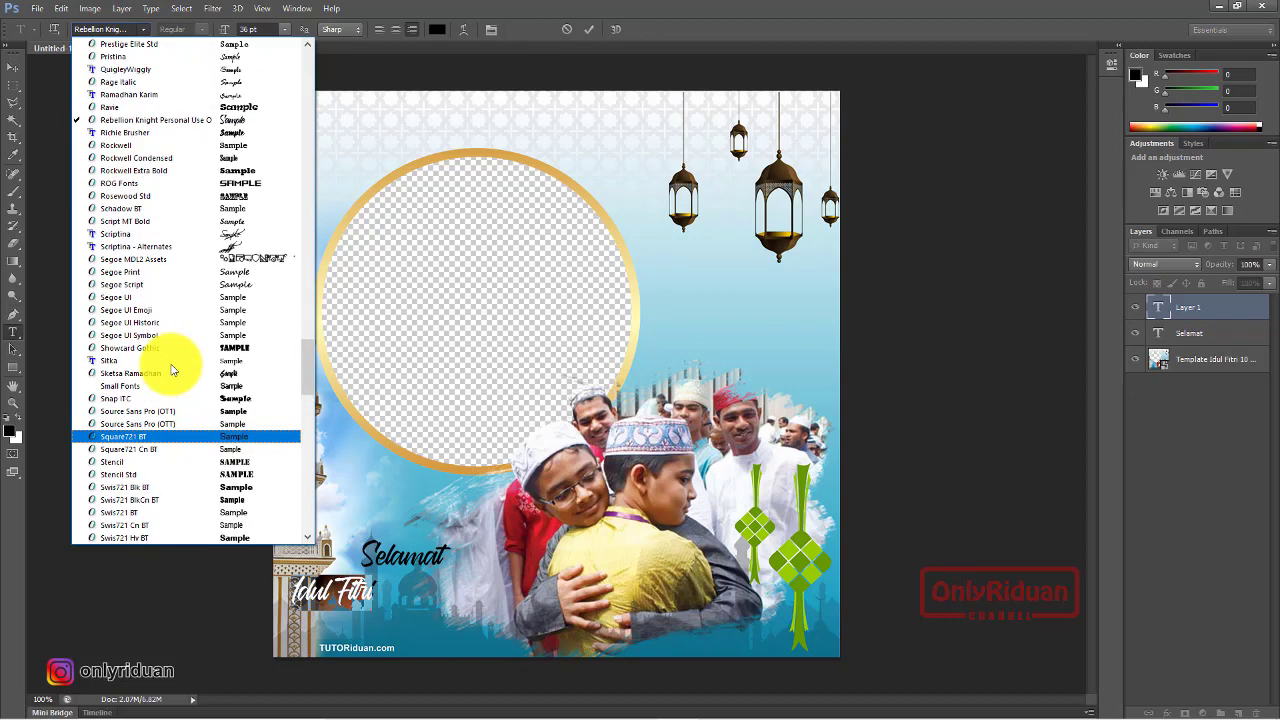
{"action": "left_click", "coordinate": [165, 372]}
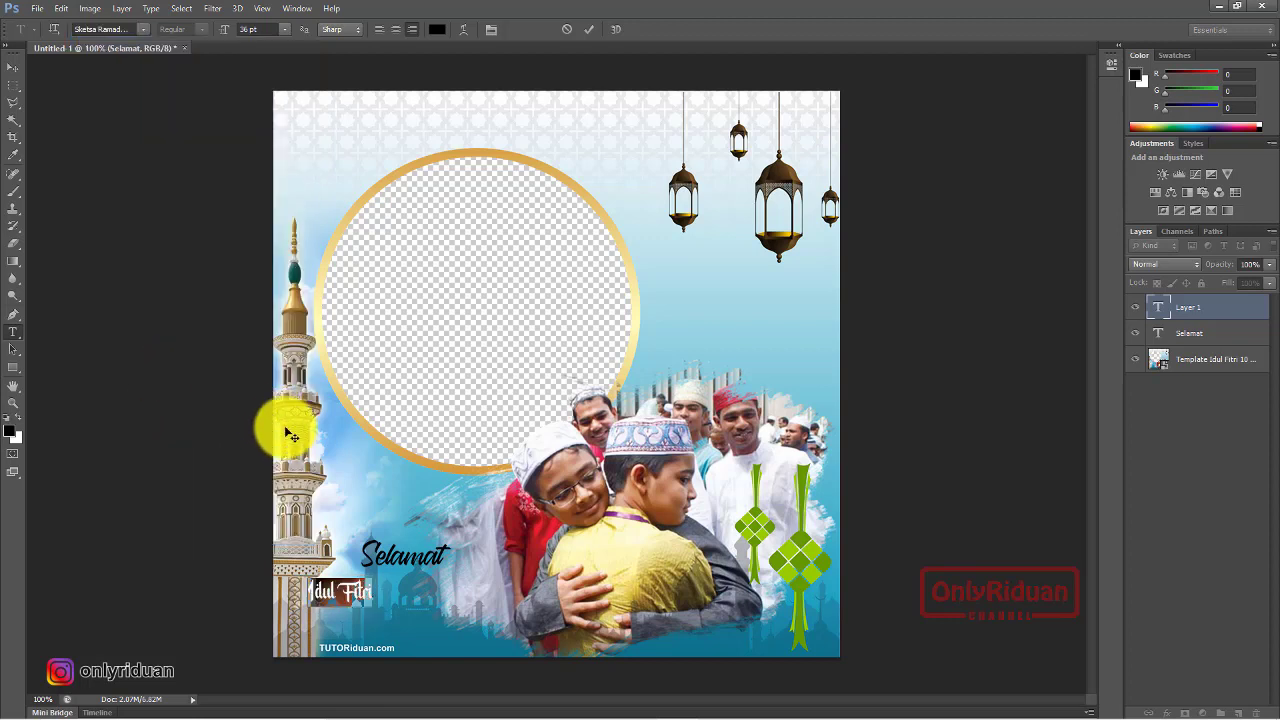
Step: Size Idul Fitri to 72 pt, commit it, and drag it right fully onto the canvas
{"action": "left_click", "coordinate": [284, 30]}
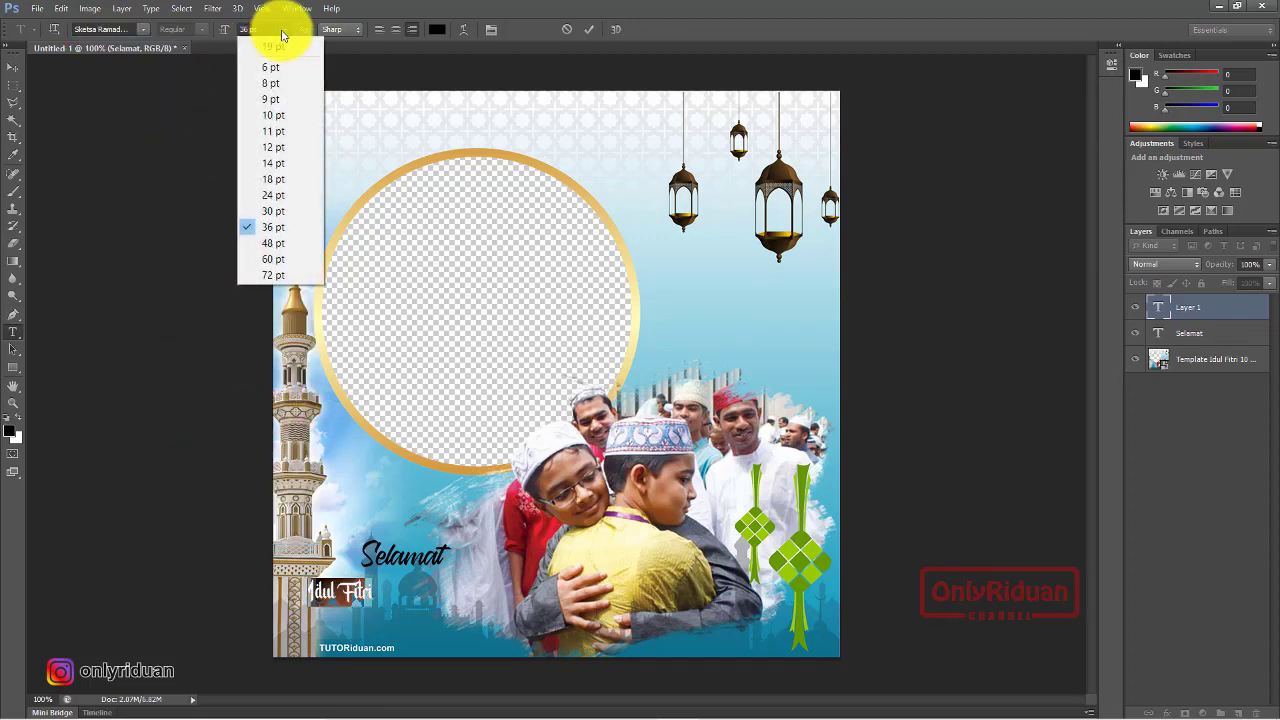
{"action": "left_click", "coordinate": [274, 260]}
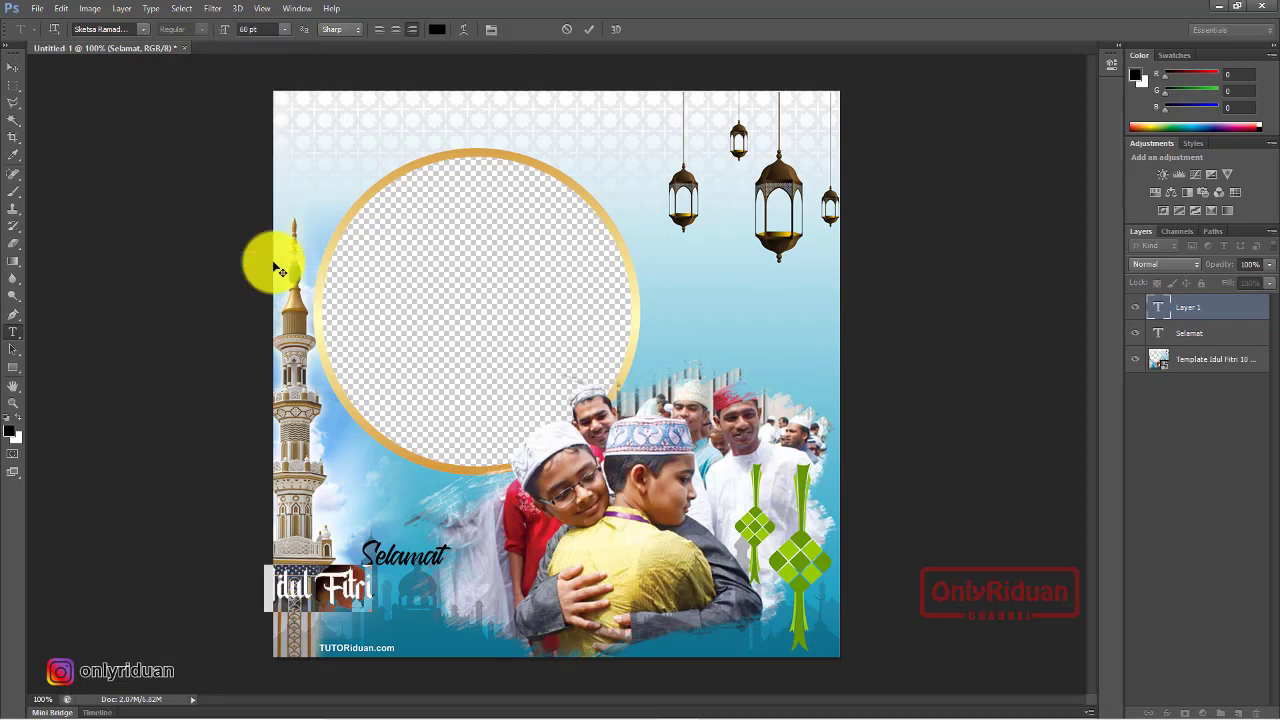
{"action": "left_click", "coordinate": [289, 30]}
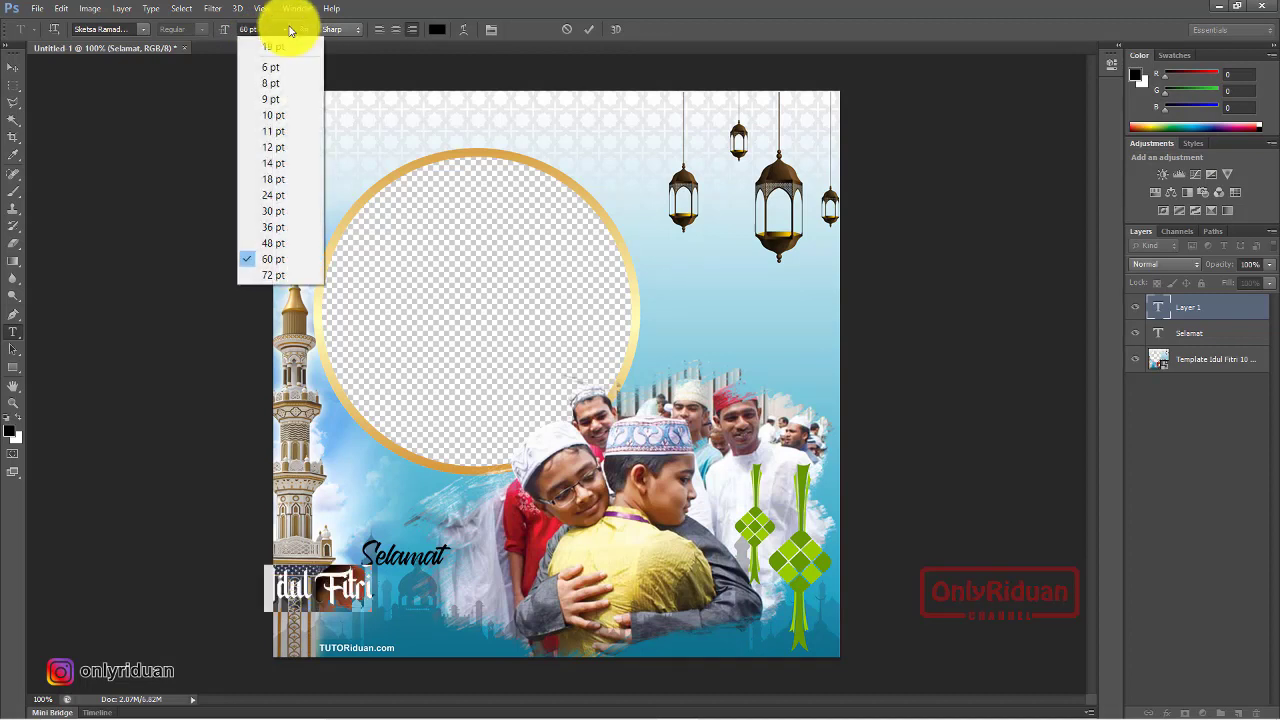
{"action": "left_click", "coordinate": [272, 274]}
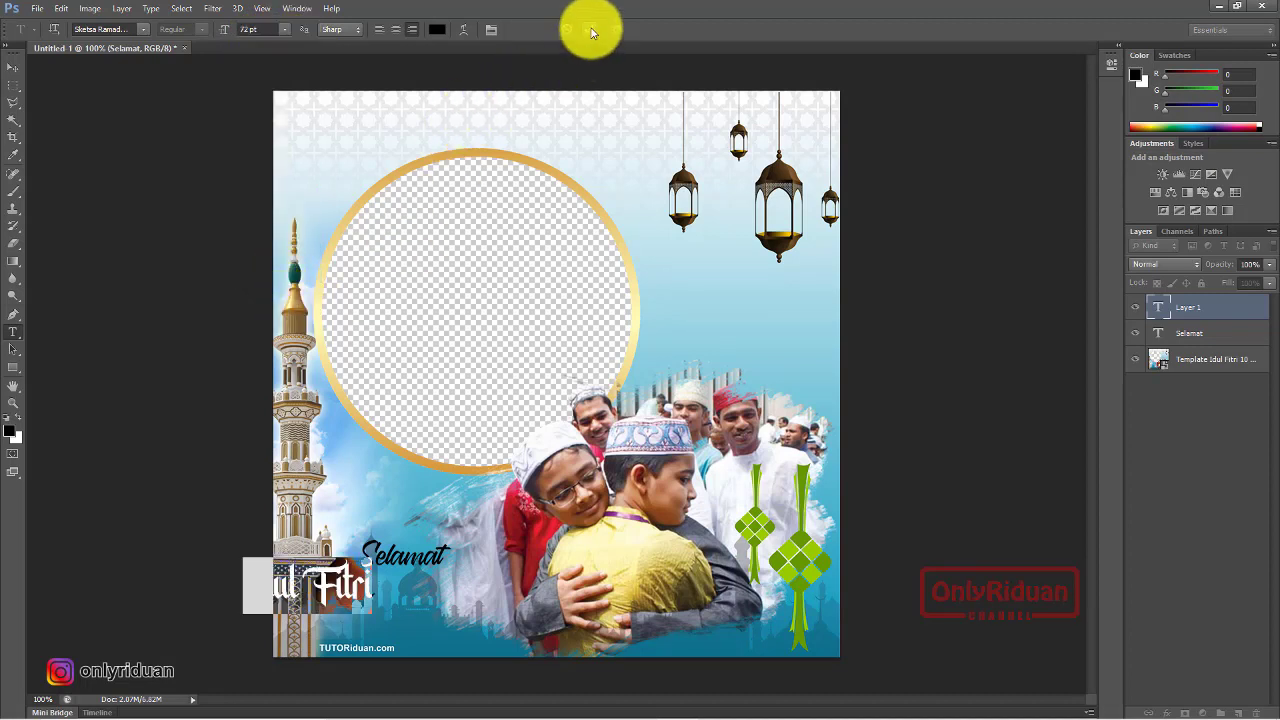
{"action": "left_click", "coordinate": [589, 29]}
{"action": "left_click", "coordinate": [13, 67]}
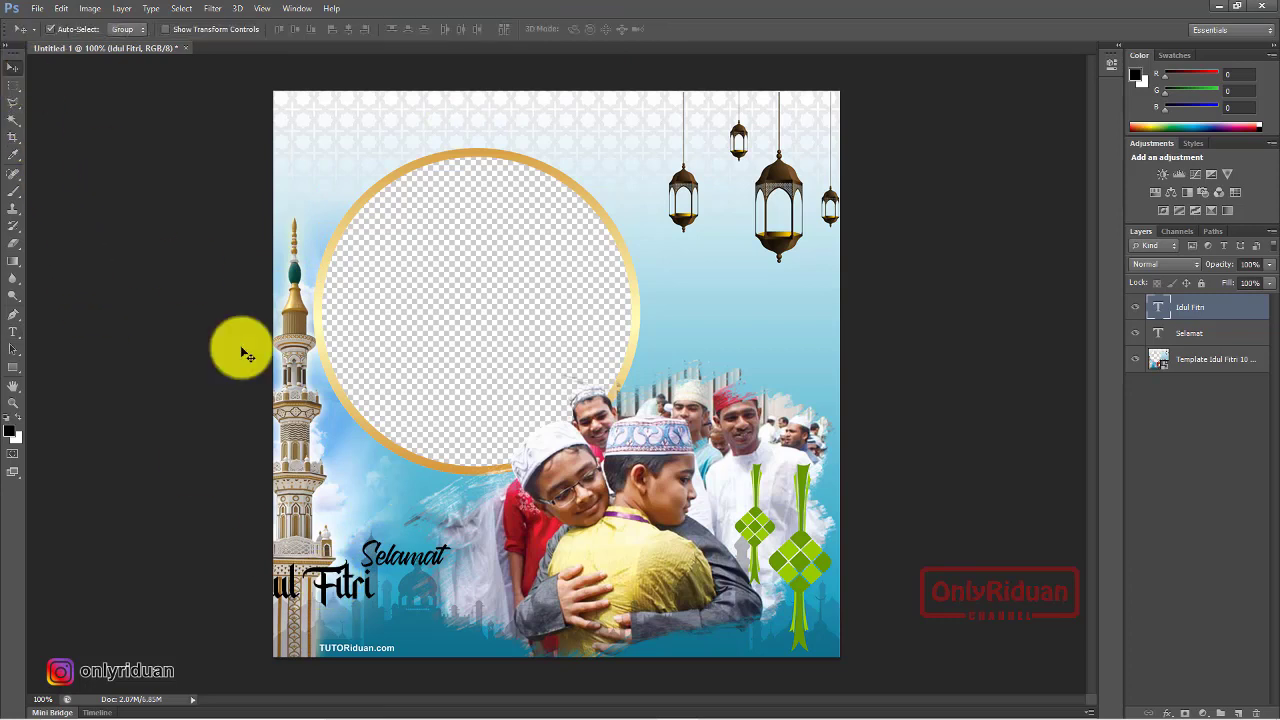
{"action": "mouse_move", "coordinate": [329, 588]}
{"action": "left_mouse_down"}
{"action": "mouse_move", "coordinate": [423, 612]}
{"action": "mouse_move", "coordinate": [435, 597]}
{"action": "left_mouse_up"}
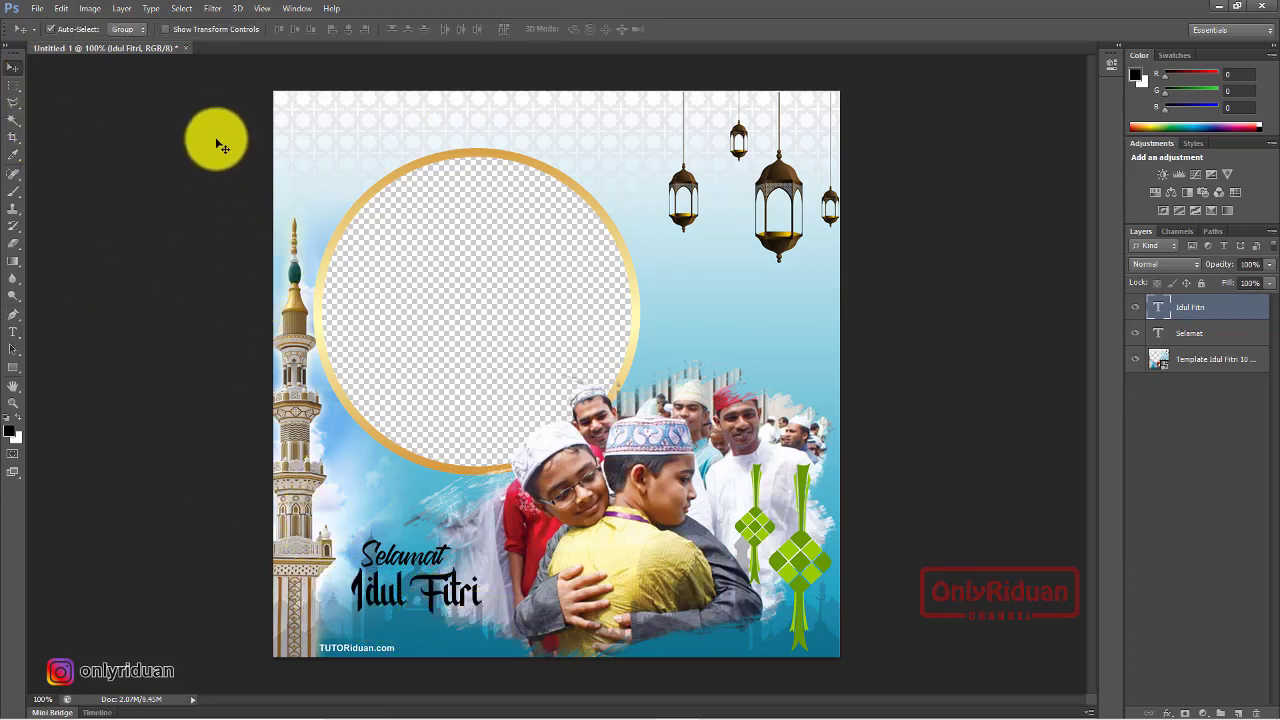
Step: Stretch Idul Fitri wider with transform handles and nudge it slightly left under Selamat
{"action": "left_click", "coordinate": [168, 29]}
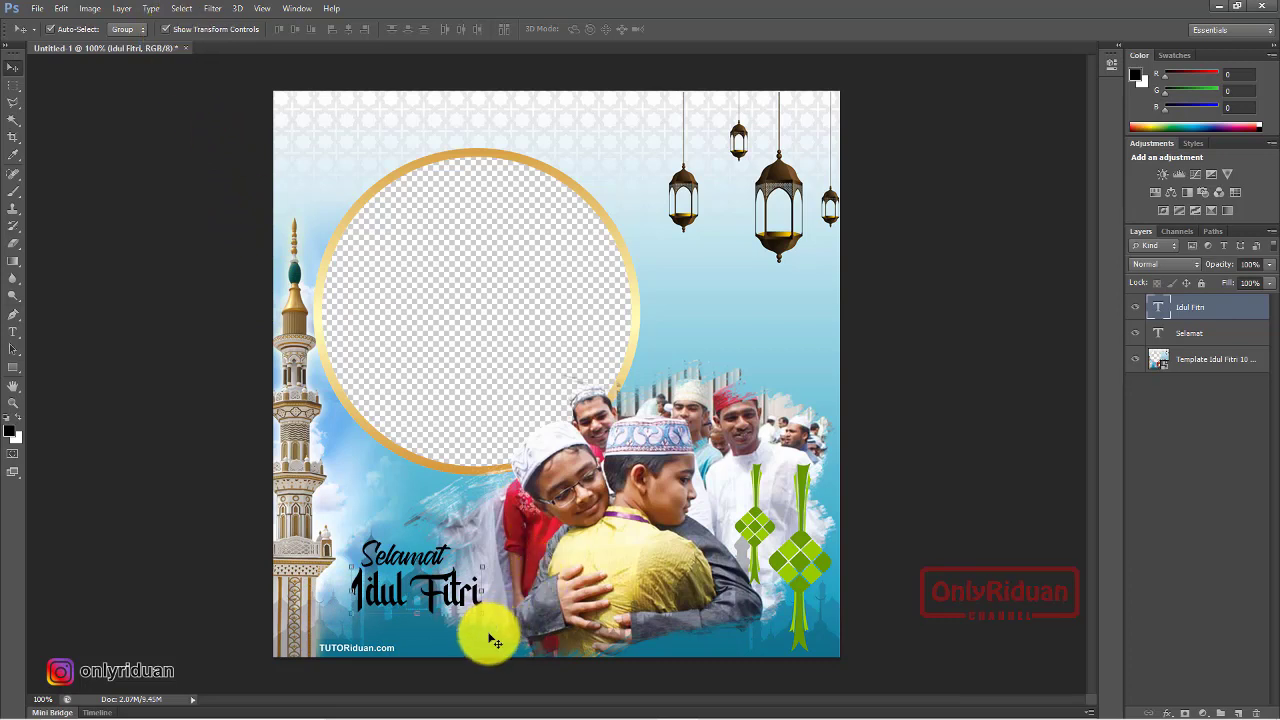
{"action": "left_click_drag", "start_coordinate": [482, 613], "coordinate": [524, 636]}
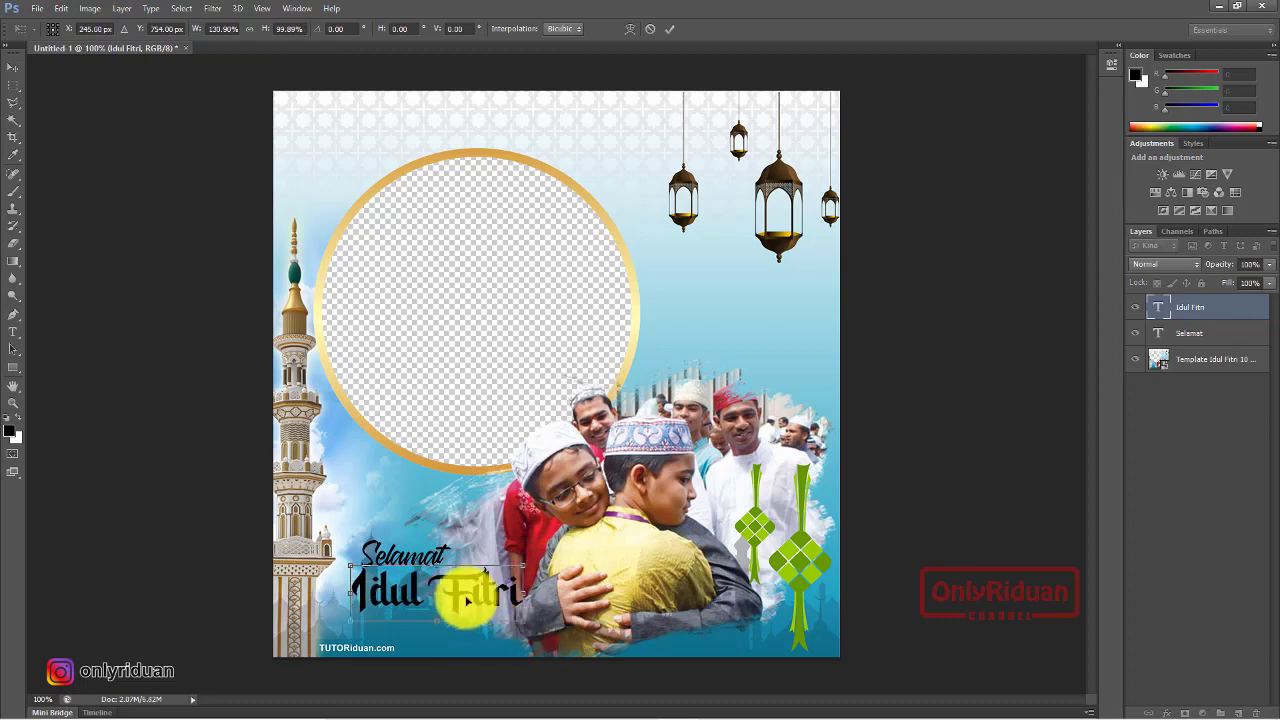
{"action": "left_click_drag", "start_coordinate": [458, 595], "coordinate": [445, 598]}
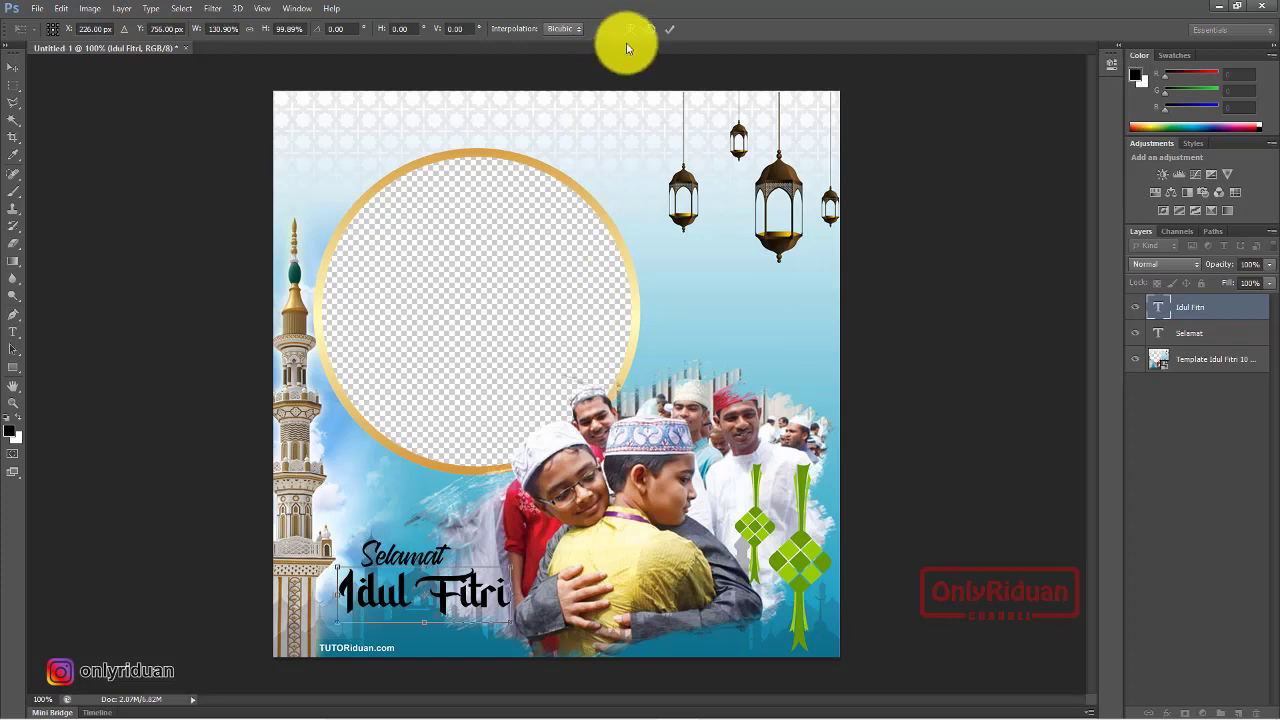
{"action": "key", "text": "Return"}
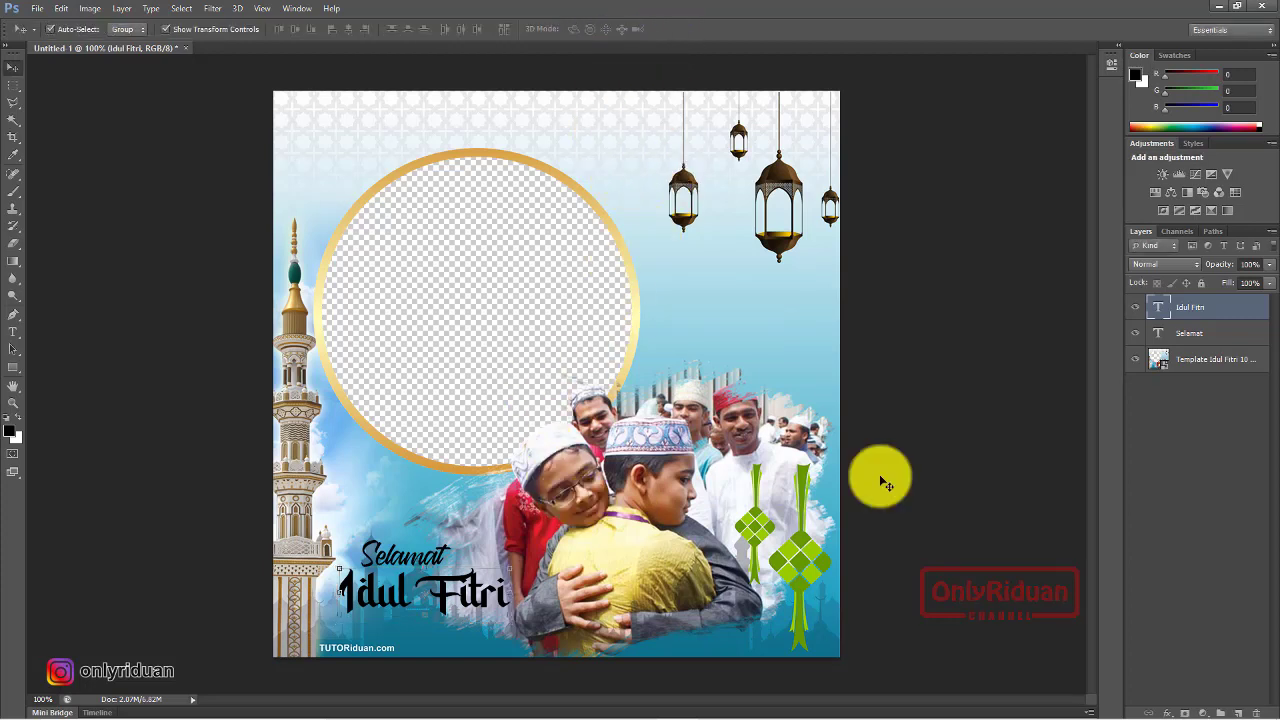
{"action": "left_click", "coordinate": [1193, 335]}
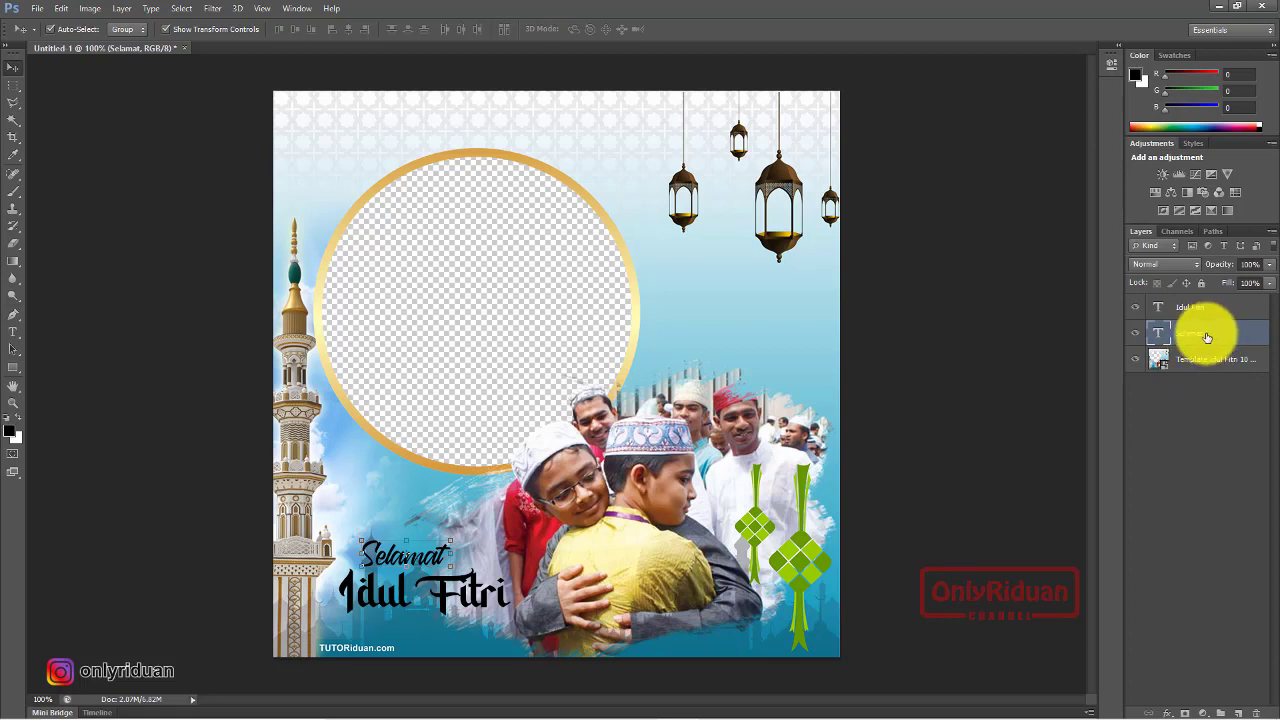
Step: Give the Selamat text a white (#ffffff) Stroke layer effect
{"action": "left_click", "coordinate": [1168, 714]}
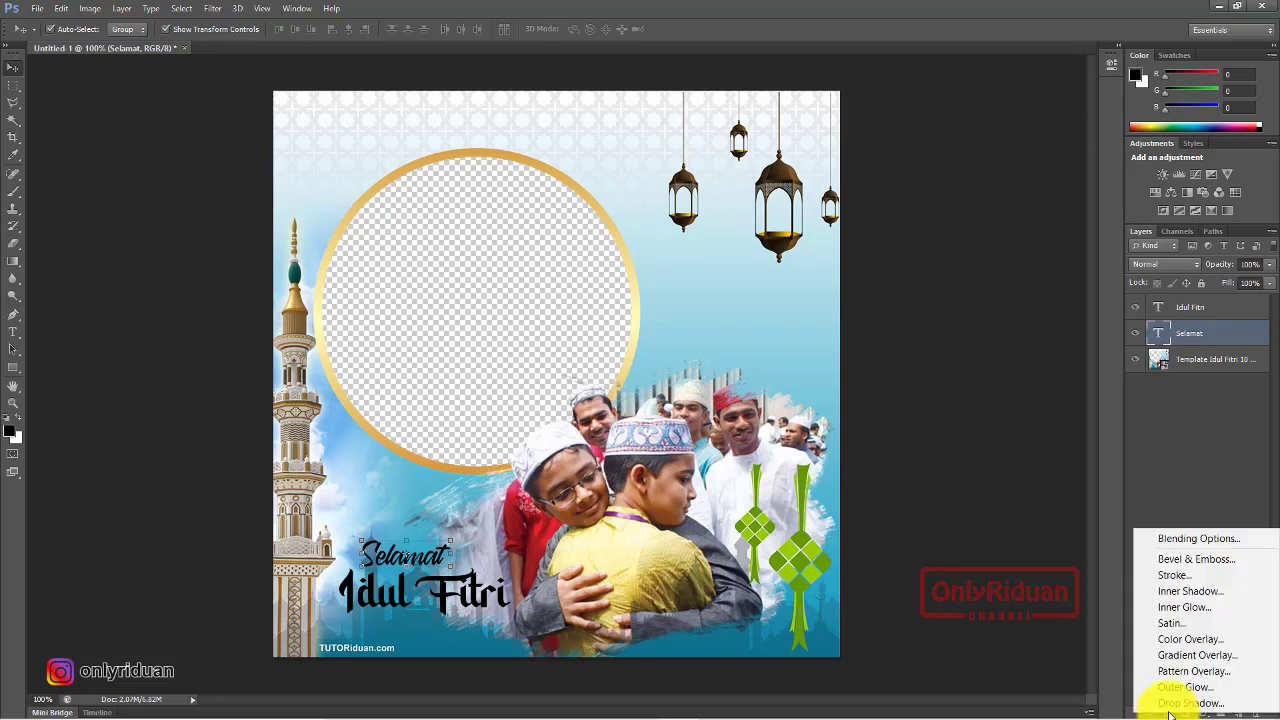
{"action": "left_click", "coordinate": [1173, 577]}
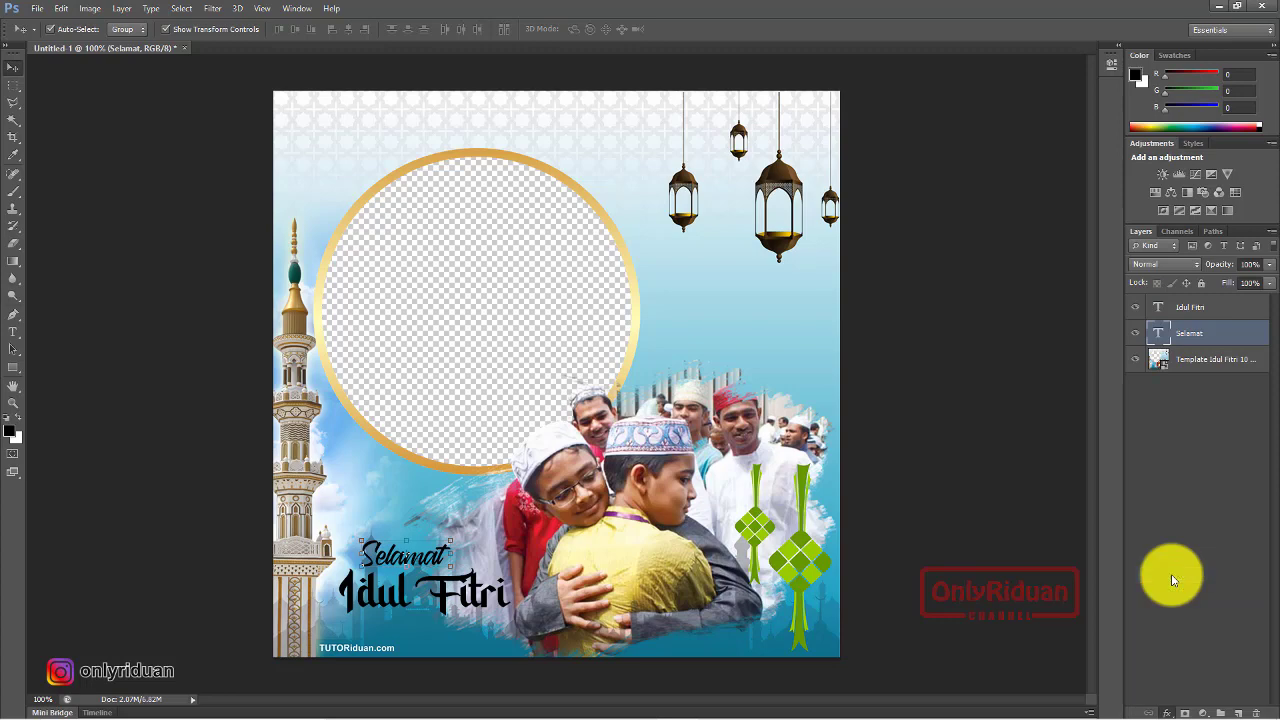
{"action": "left_click", "coordinate": [813, 330]}
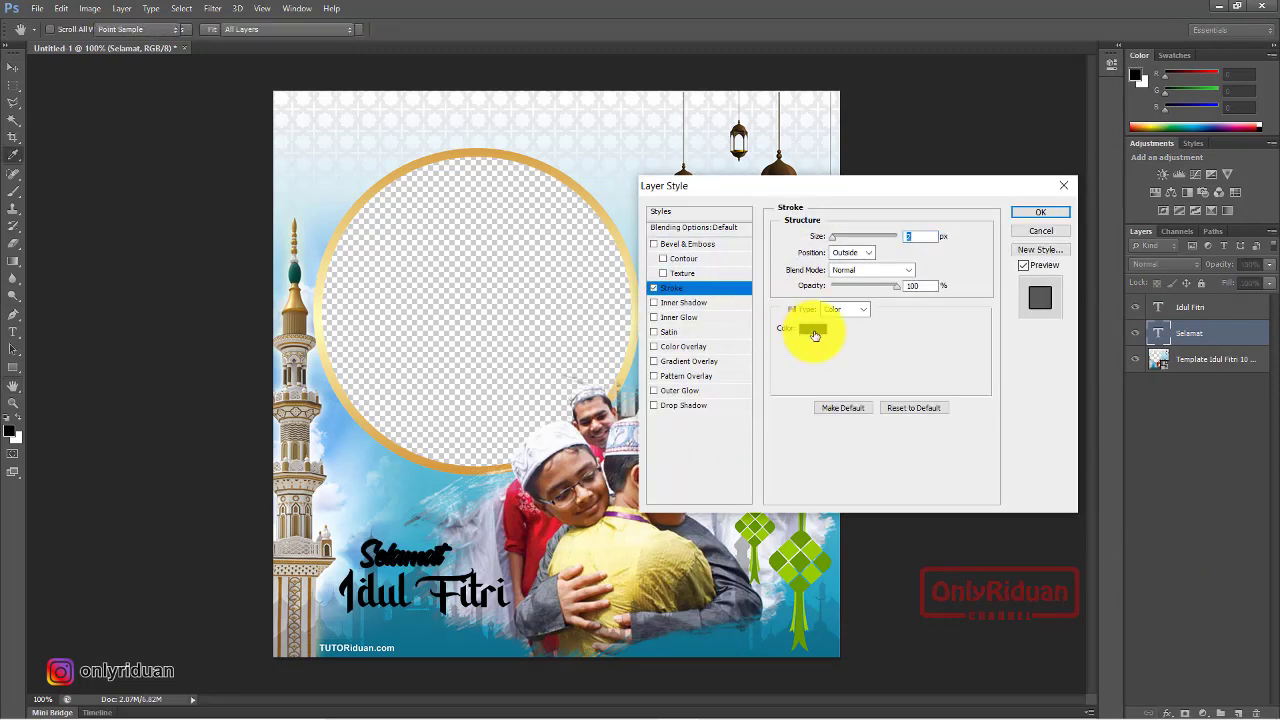
{"action": "left_click", "coordinate": [461, 190]}
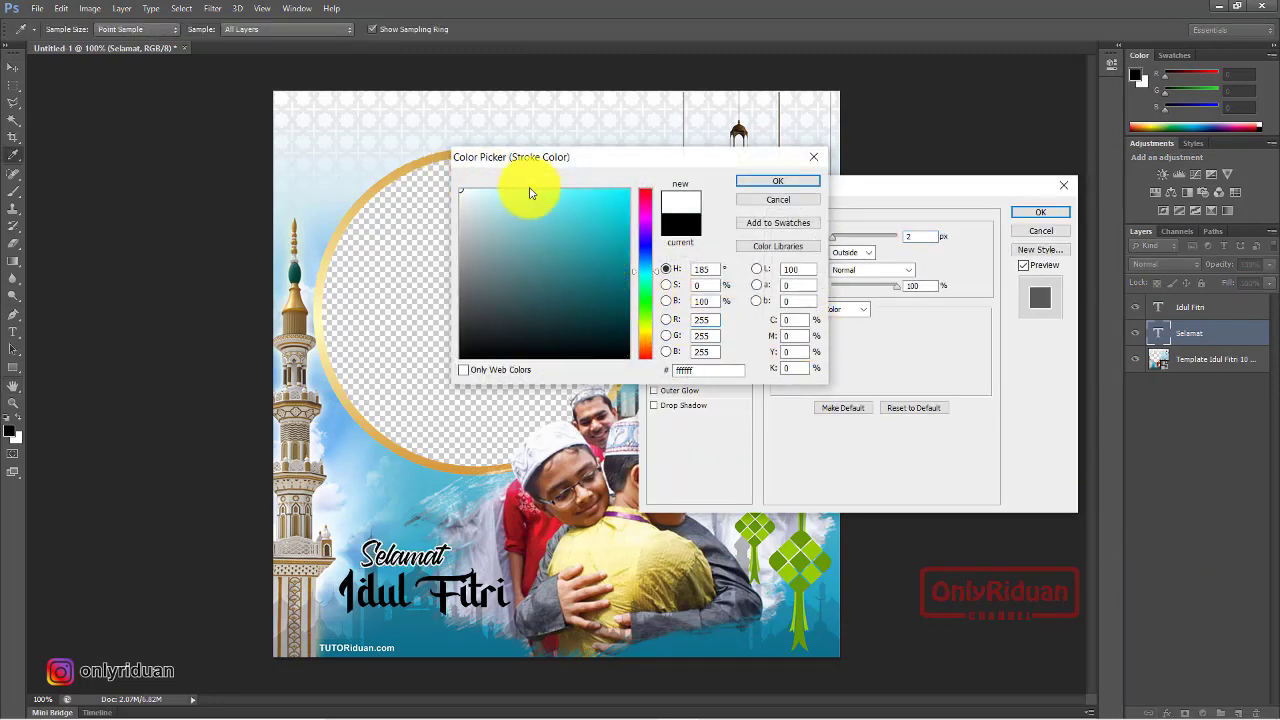
{"action": "left_click", "coordinate": [751, 185]}
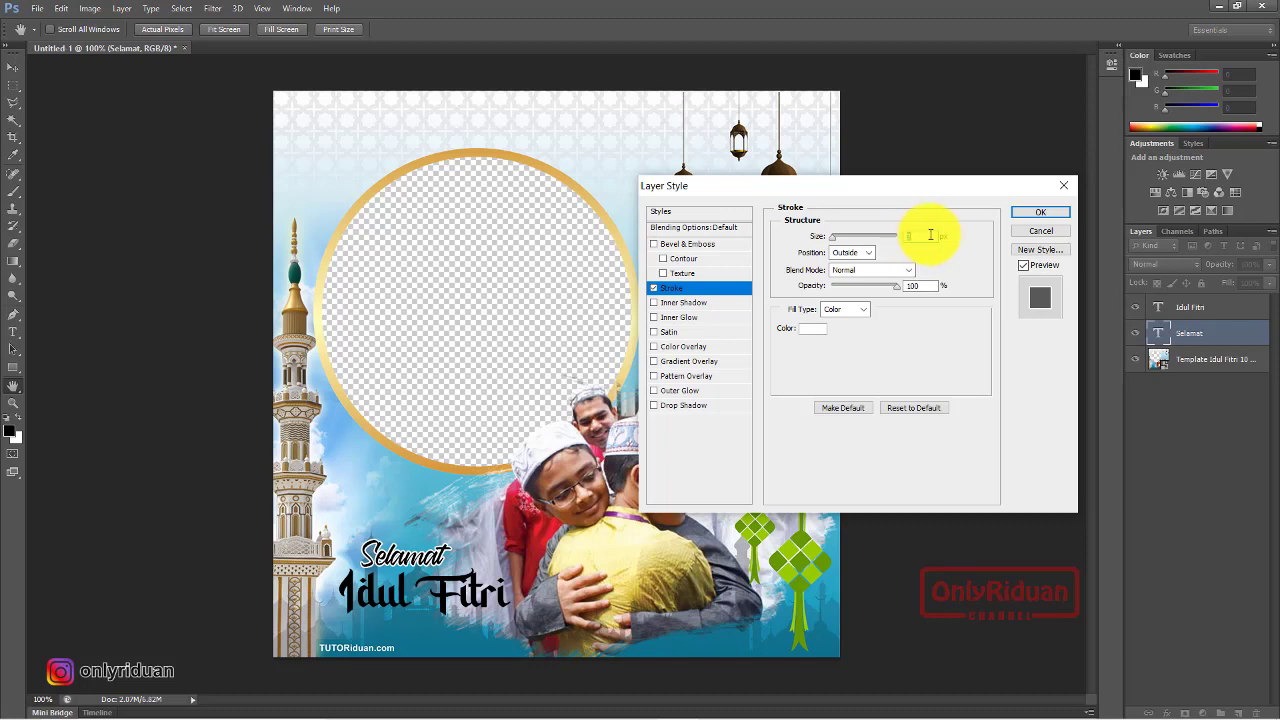
{"action": "left_click", "coordinate": [930, 235]}
{"action": "left_click", "coordinate": [1040, 212]}
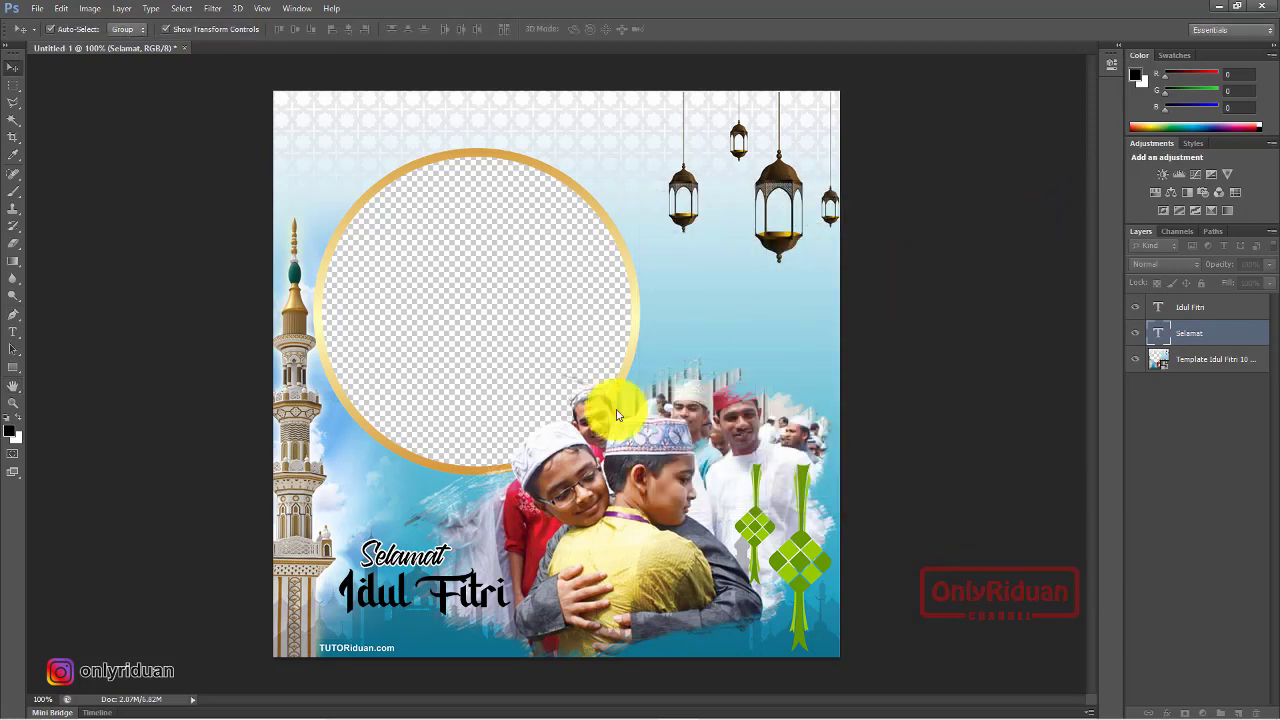
Step: Scale the Idul Fitri layer up to about 112% with a corner handle
{"action": "left_click", "coordinate": [1204, 311]}
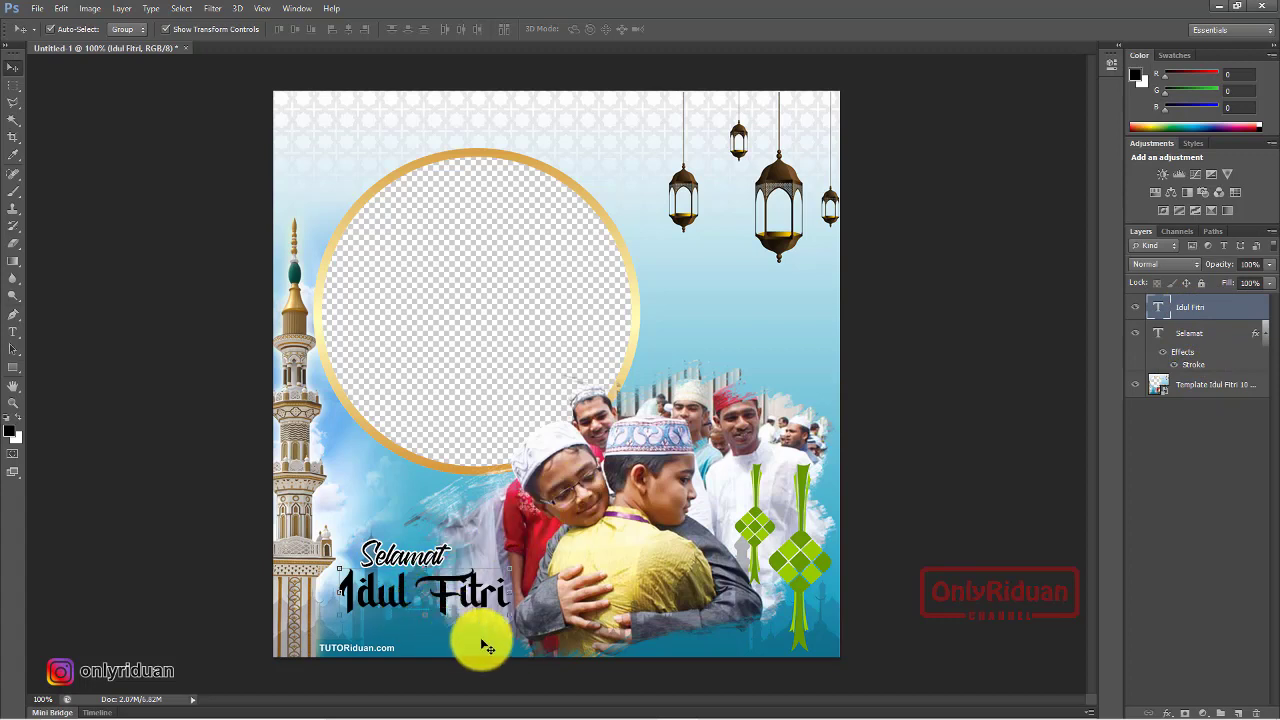
{"action": "left_click_drag", "start_coordinate": [513, 620], "coordinate": [529, 627]}
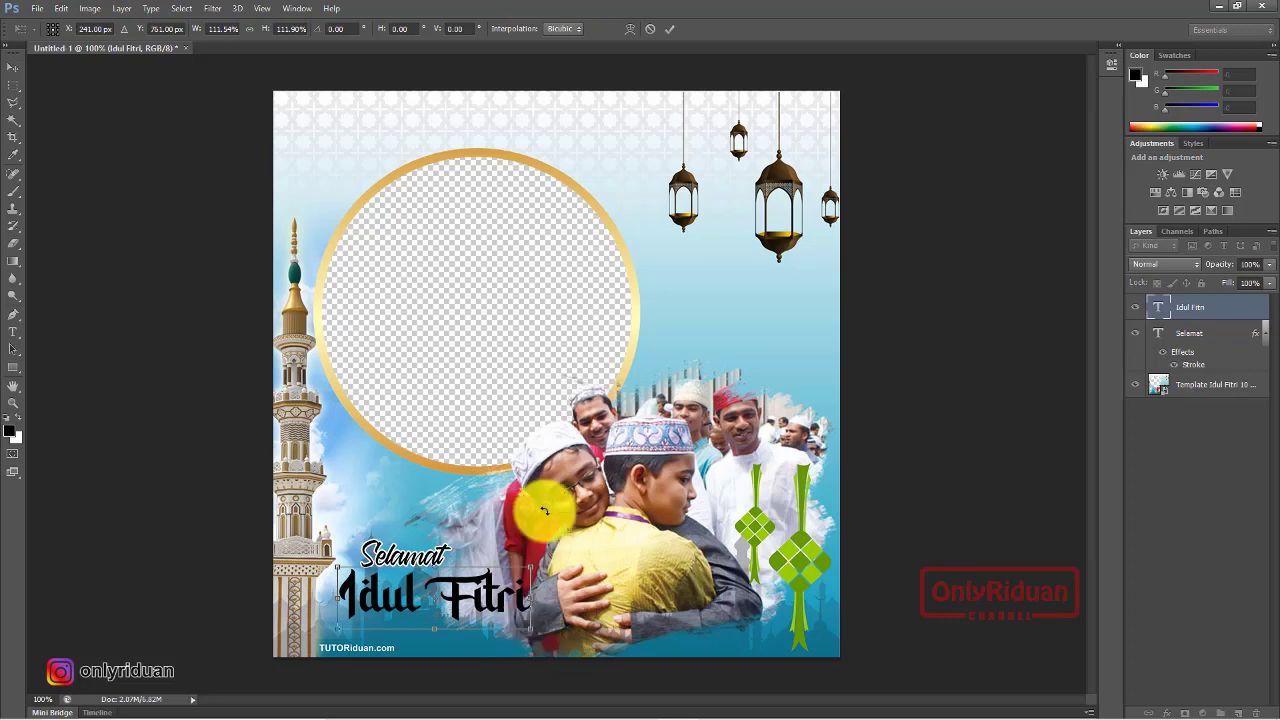
{"action": "left_click", "coordinate": [669, 28]}
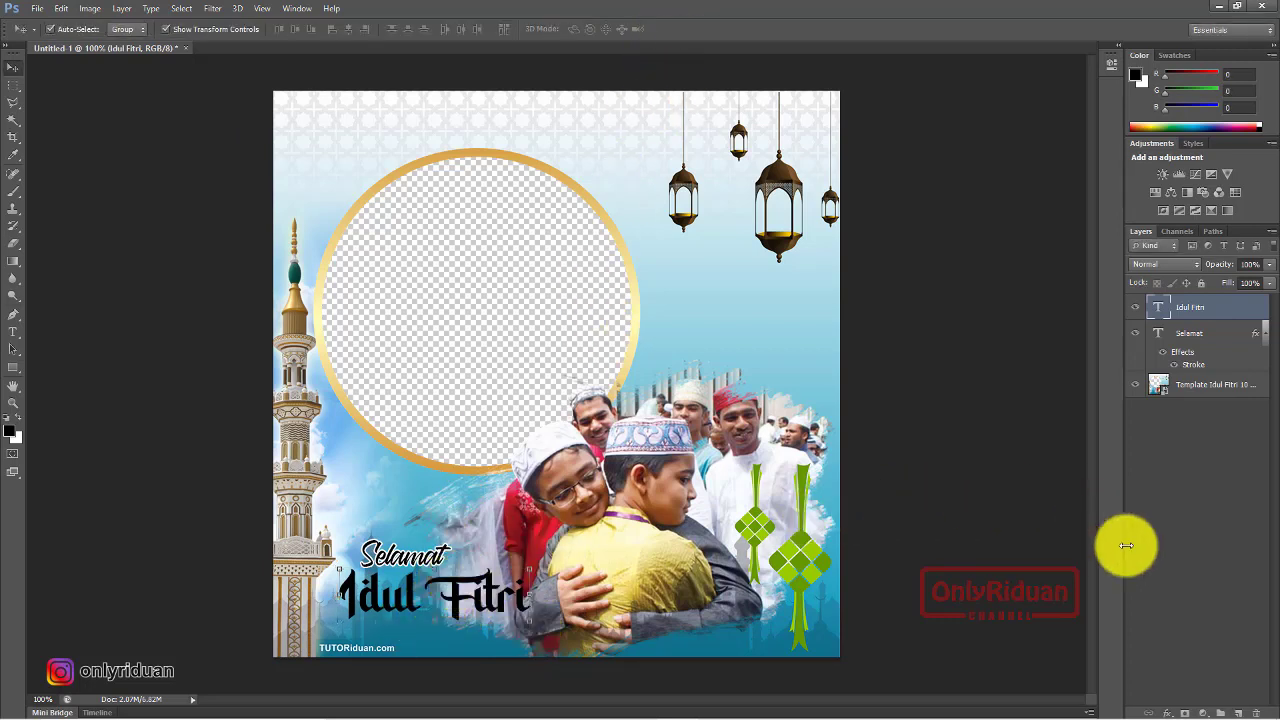
{"action": "left_click", "coordinate": [1167, 713]}
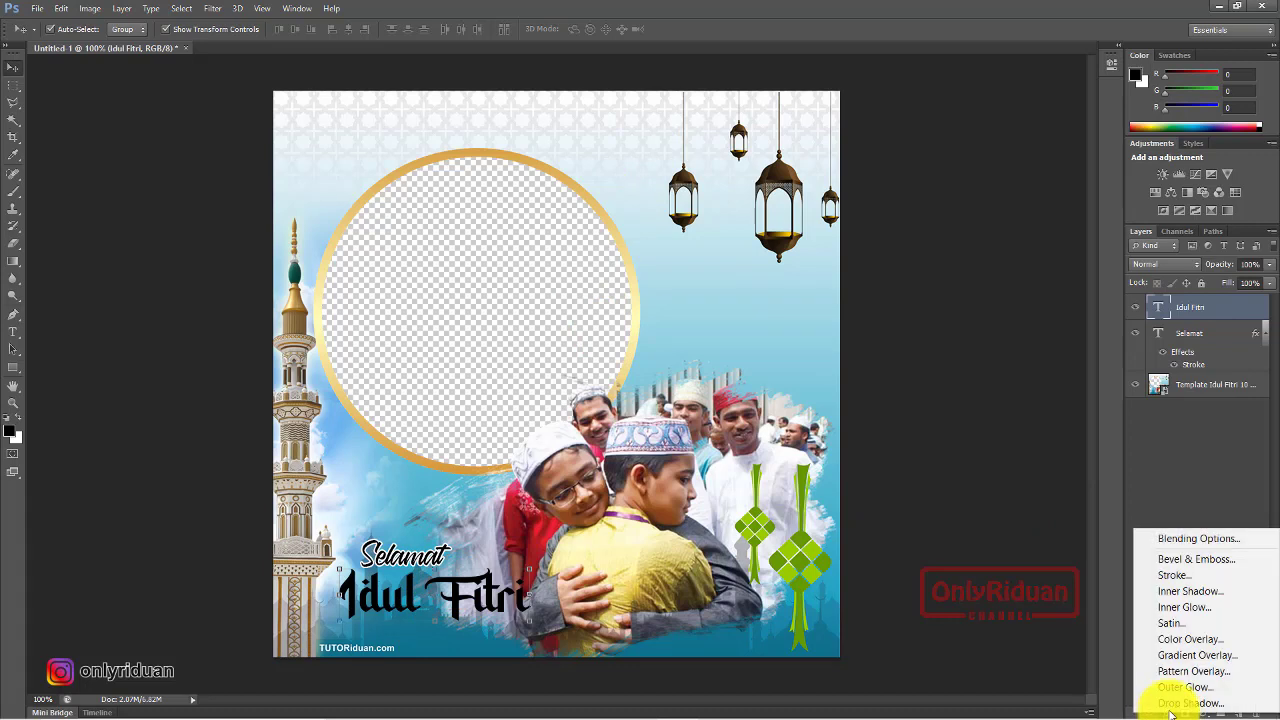
{"action": "key", "text": "Escape"}
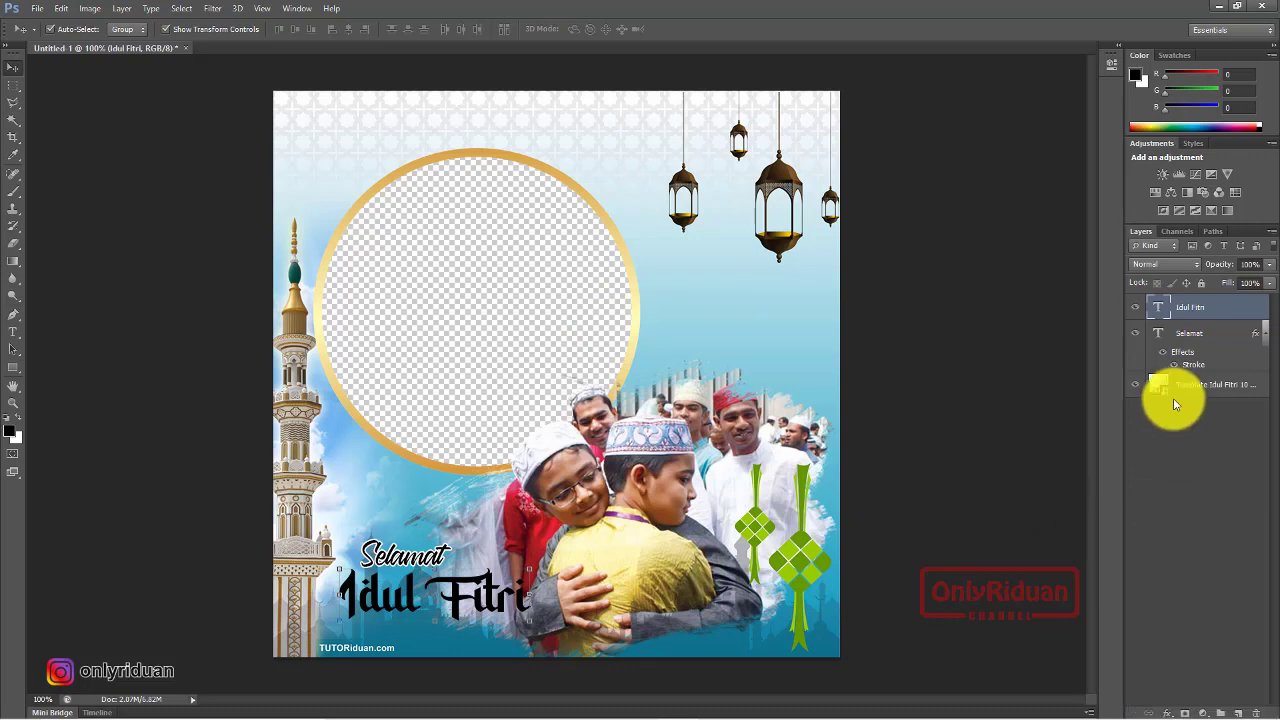
Step: Apply an Orange, Yellow, Orange Gradient Overlay to Idul Fitri and reposition the gradient
{"action": "left_click", "coordinate": [1167, 713]}
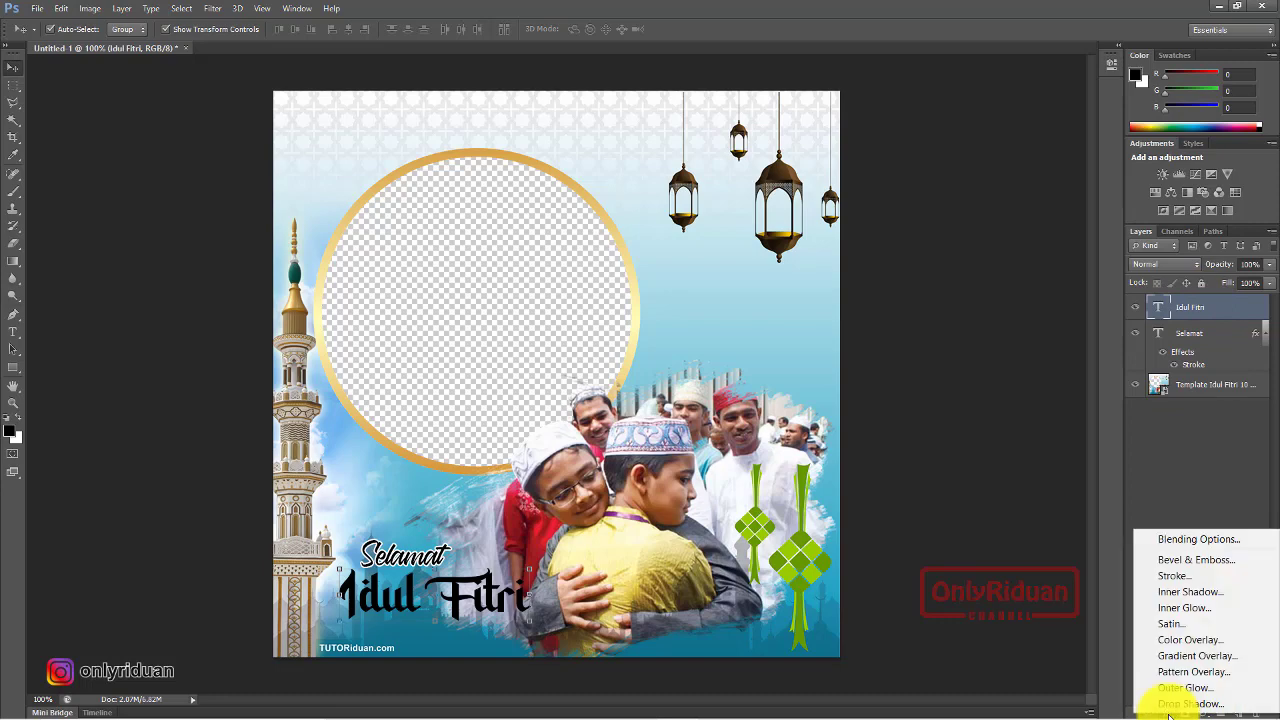
{"action": "left_click", "coordinate": [1195, 656]}
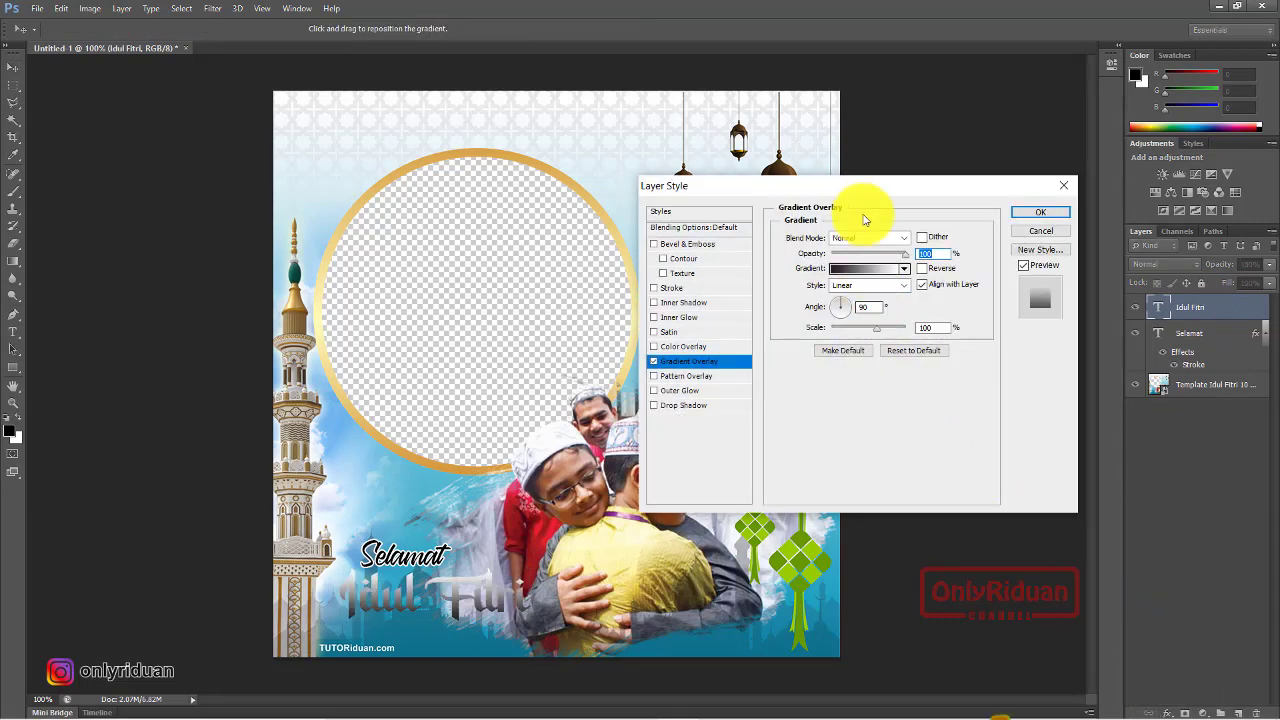
{"action": "left_click_drag", "start_coordinate": [862, 183], "coordinate": [802, 115]}
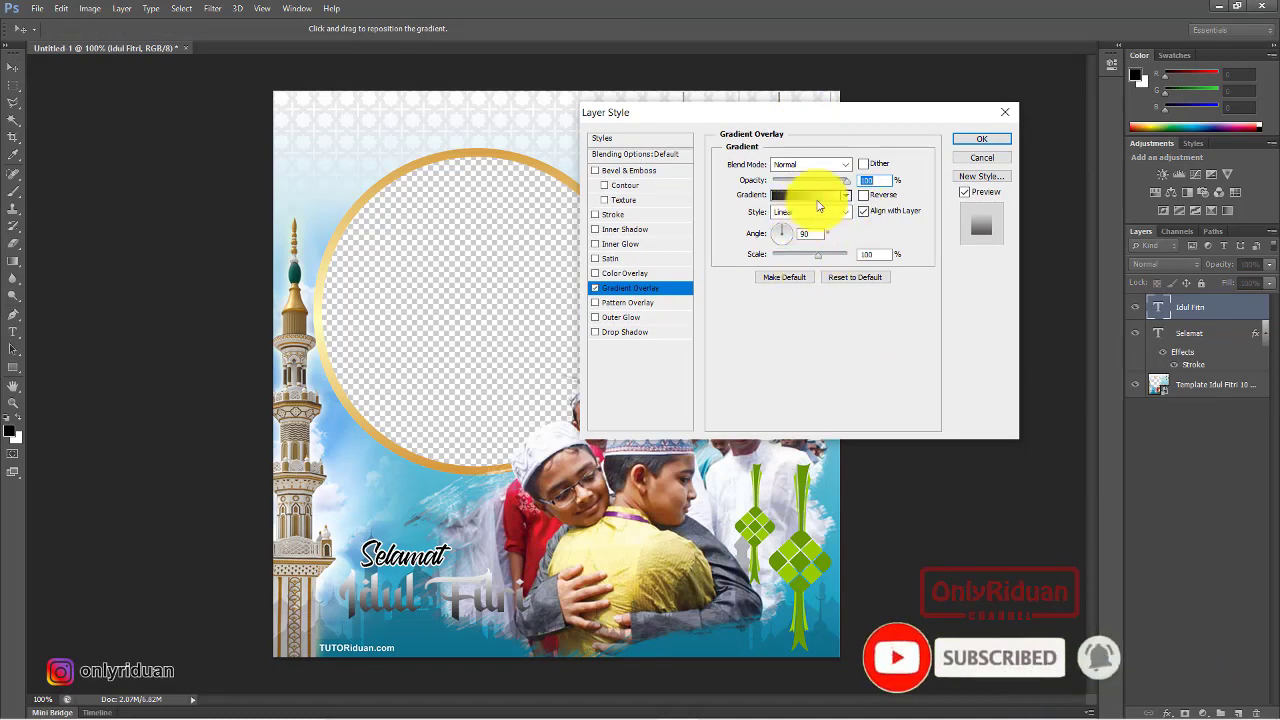
{"action": "left_click", "coordinate": [815, 197]}
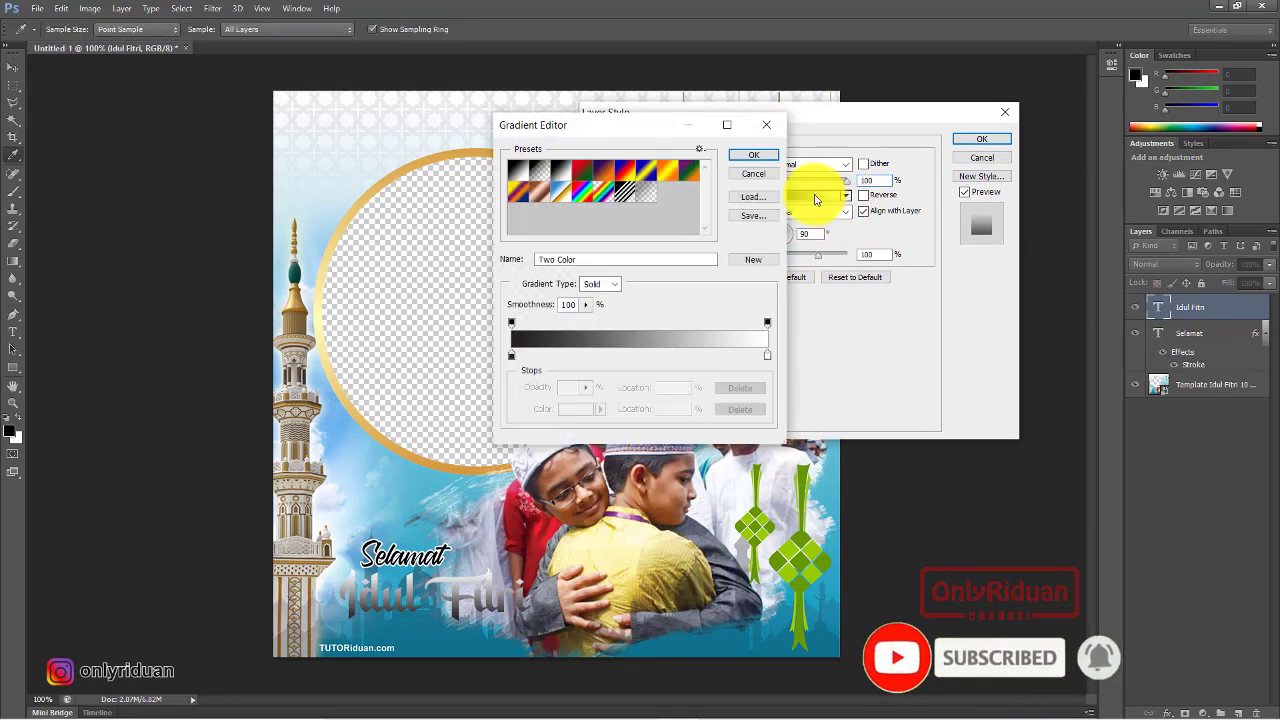
{"action": "left_click", "coordinate": [667, 178]}
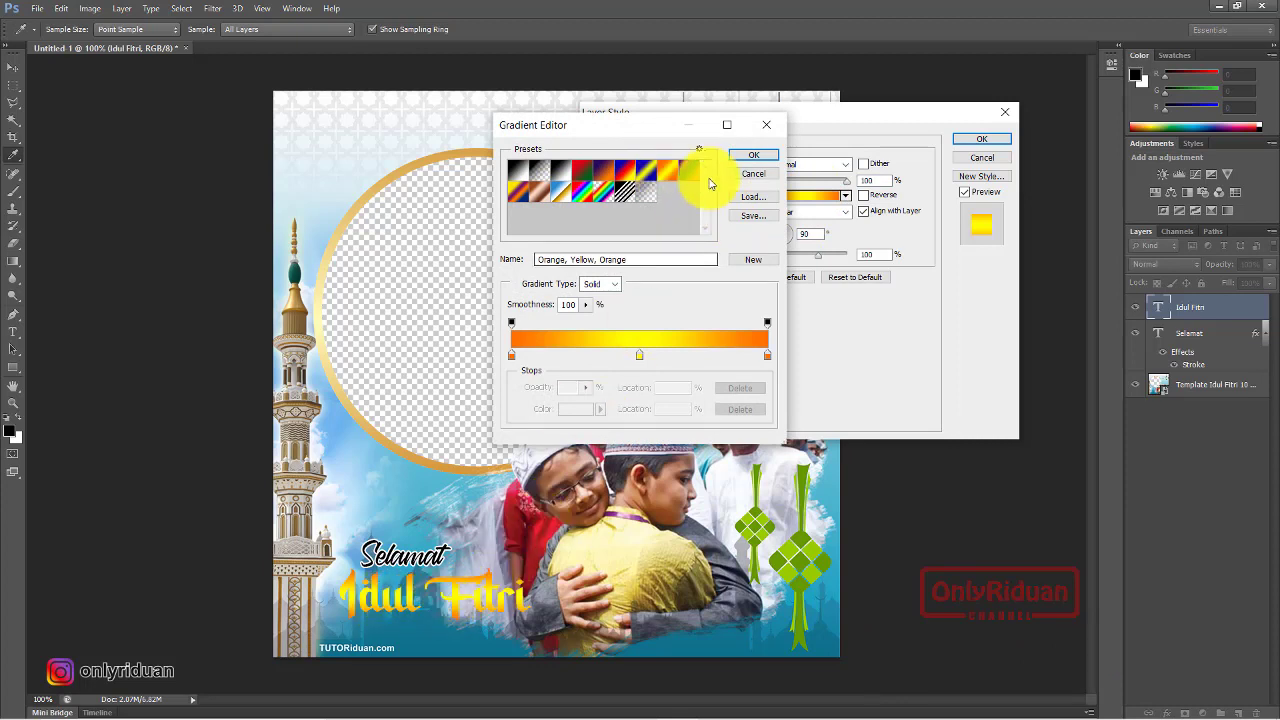
{"action": "left_click", "coordinate": [753, 155]}
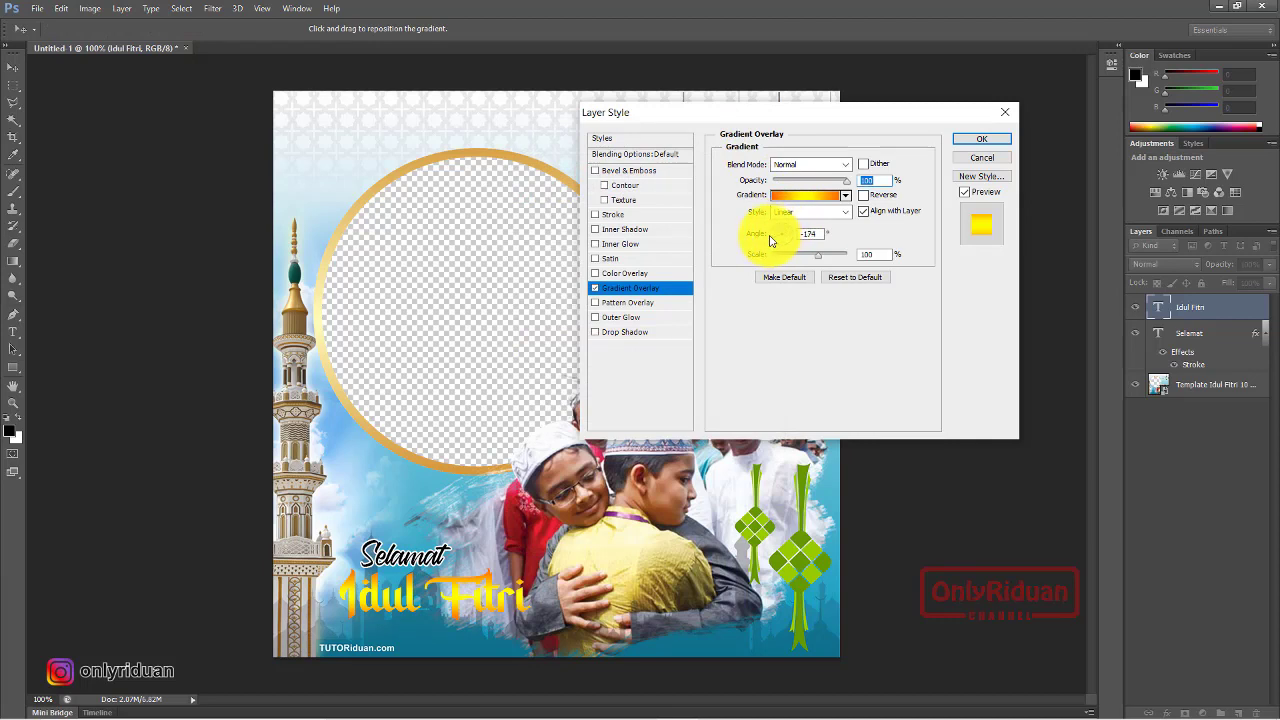
{"action": "left_click_drag", "start_coordinate": [343, 594], "coordinate": [466, 604]}
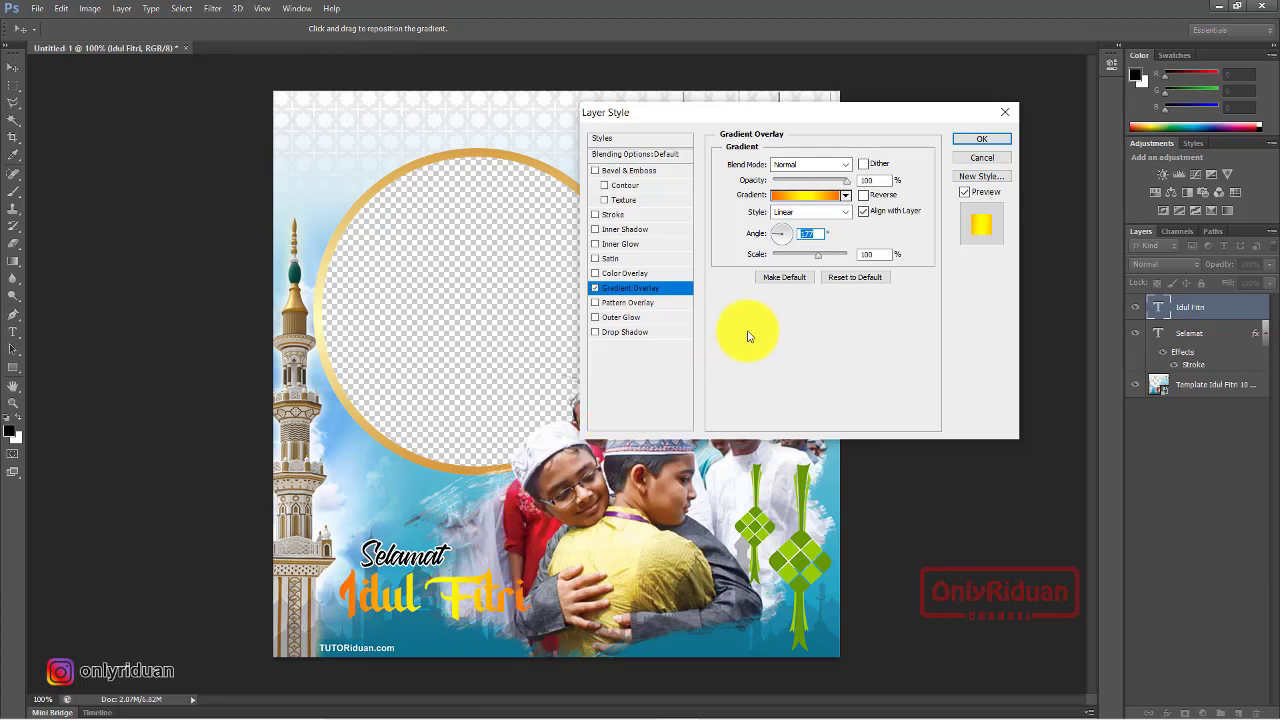
{"action": "left_click", "coordinate": [975, 139]}
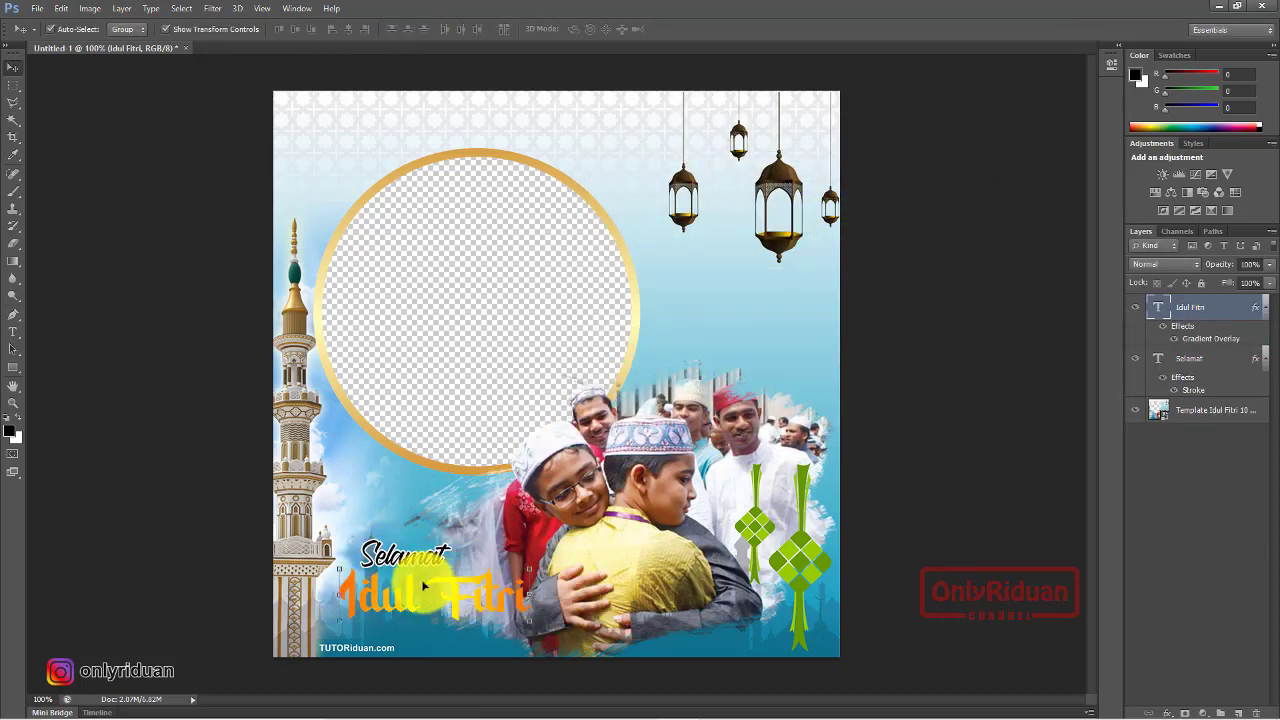
Step: Add a default Multiply Drop Shadow to the Idul Fitri text
{"action": "left_click", "coordinate": [1171, 713]}
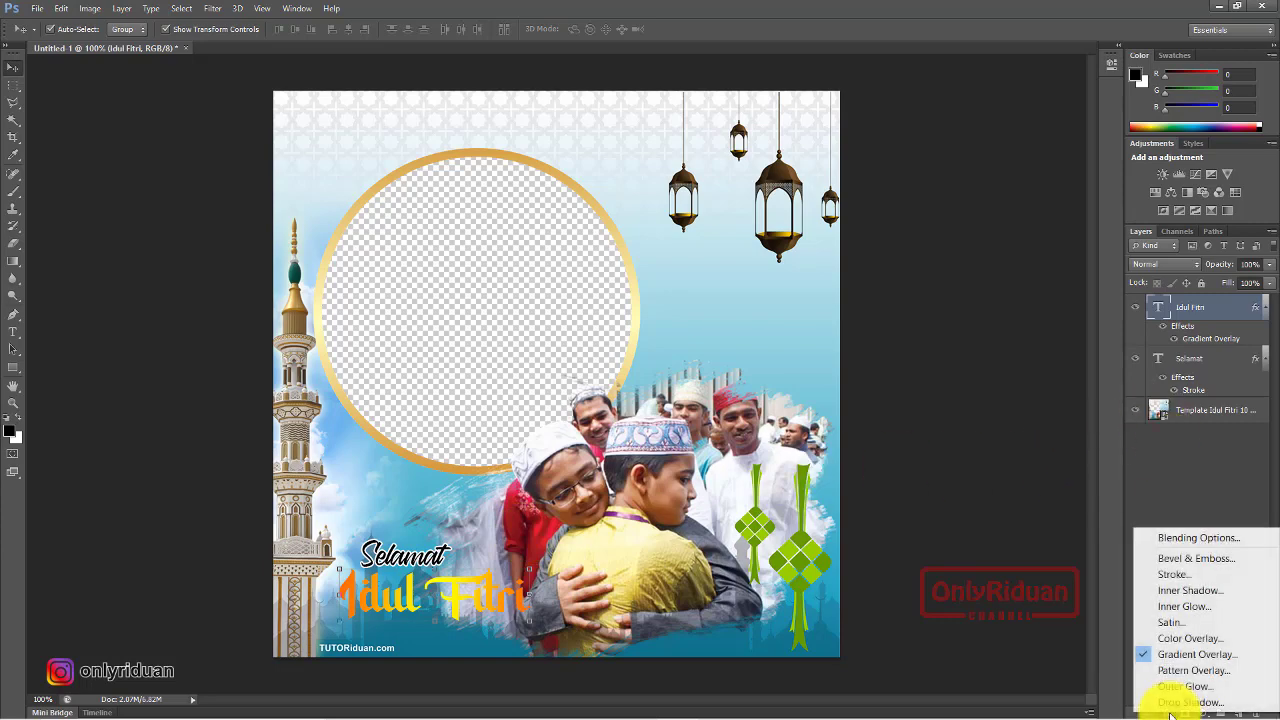
{"action": "left_click", "coordinate": [1181, 704]}
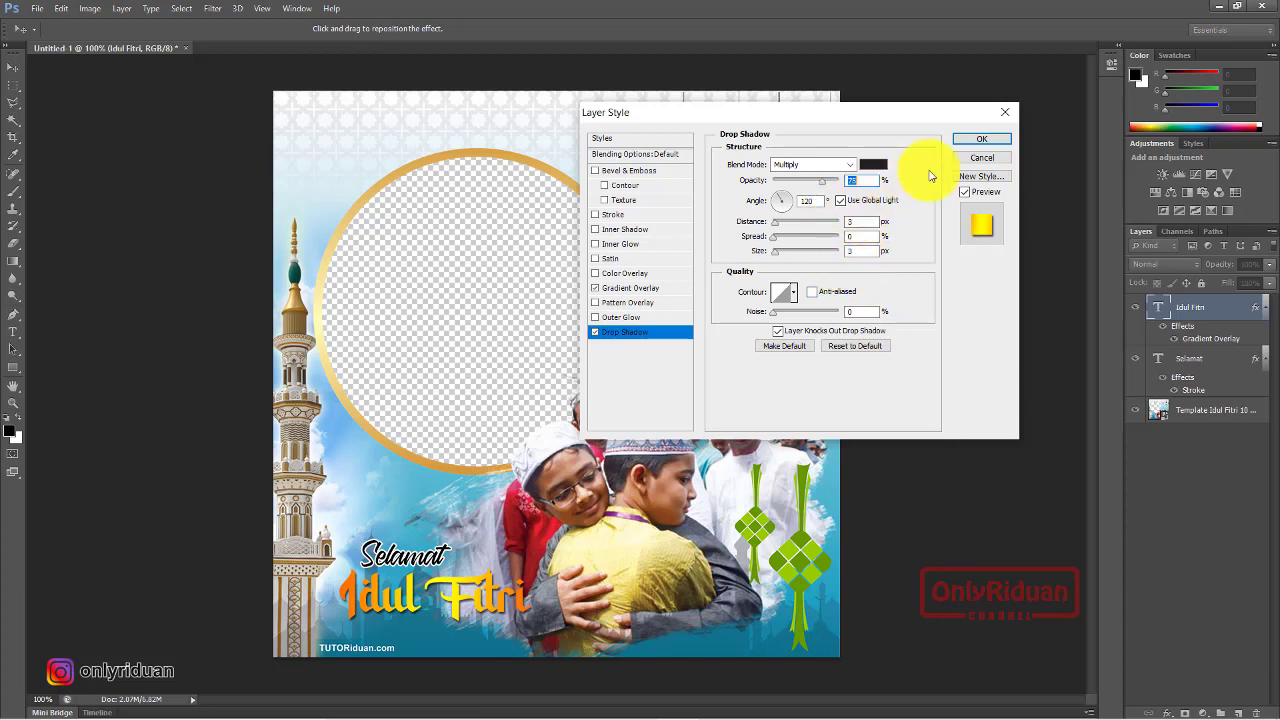
{"action": "left_click", "coordinate": [997, 140]}
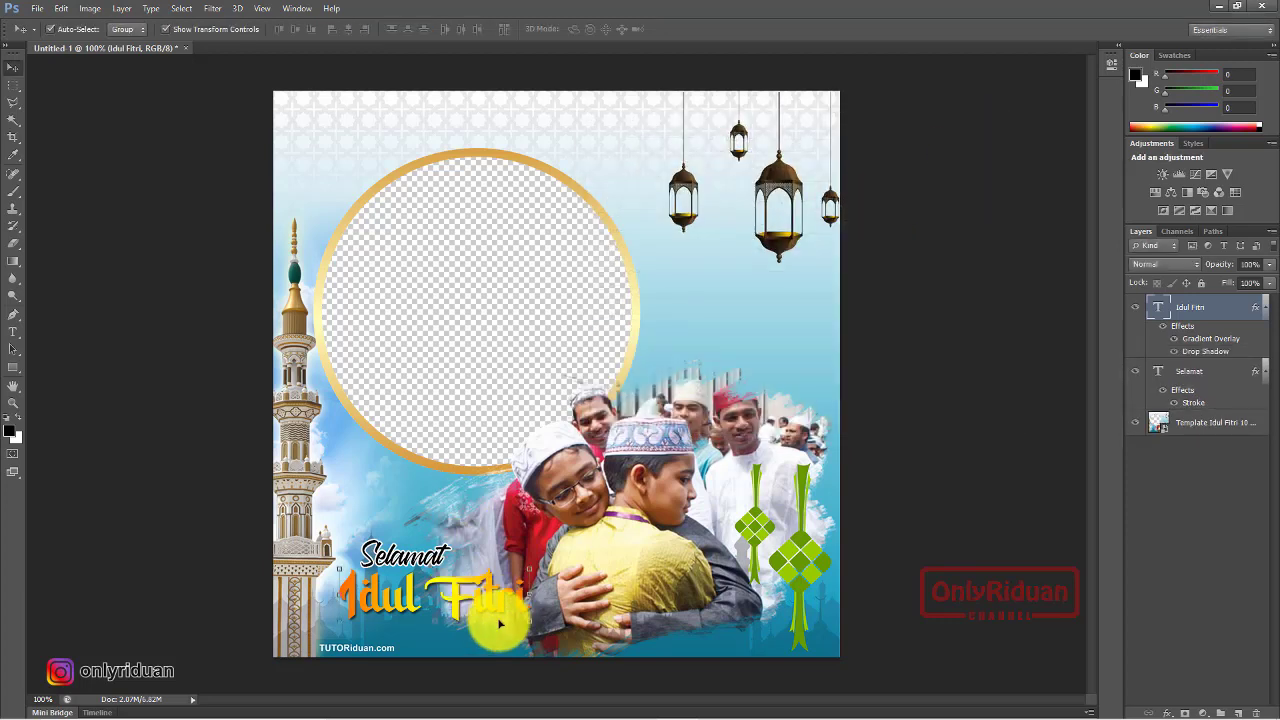
Step: Start a new text layer below Idul Fitri using the Hey August font
{"action": "left_click", "coordinate": [15, 331]}
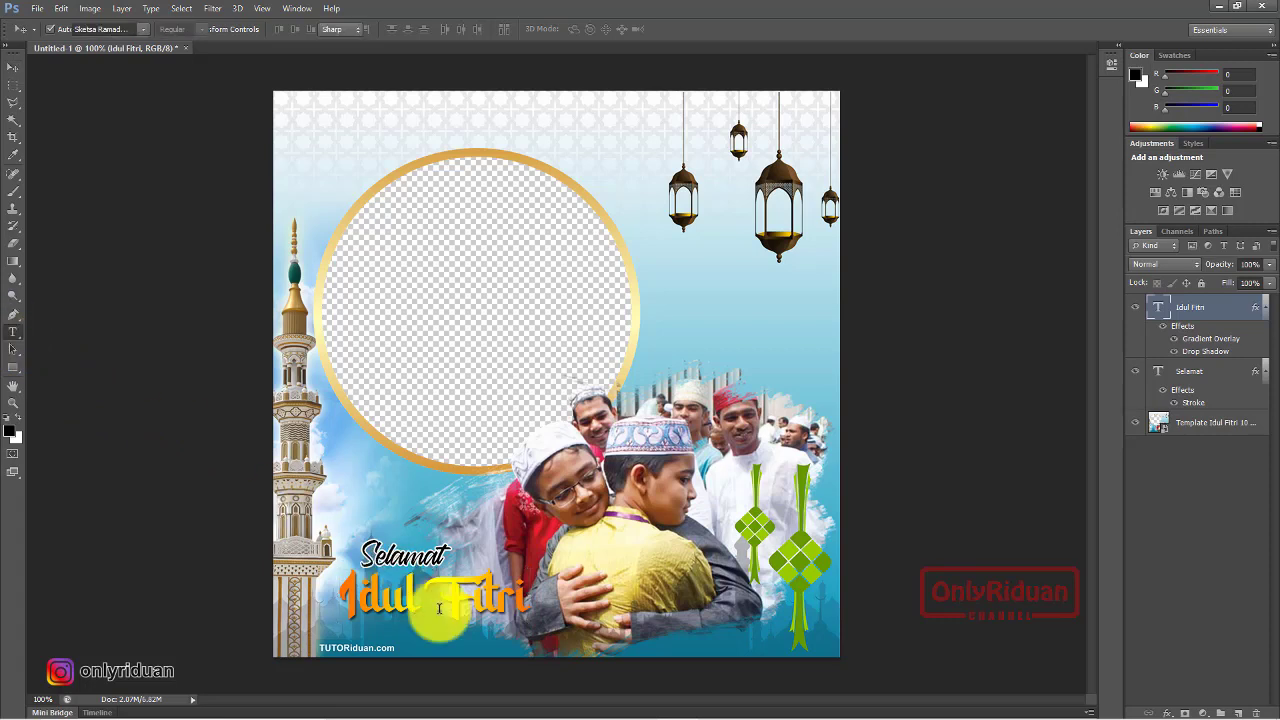
{"action": "left_click", "coordinate": [469, 643]}
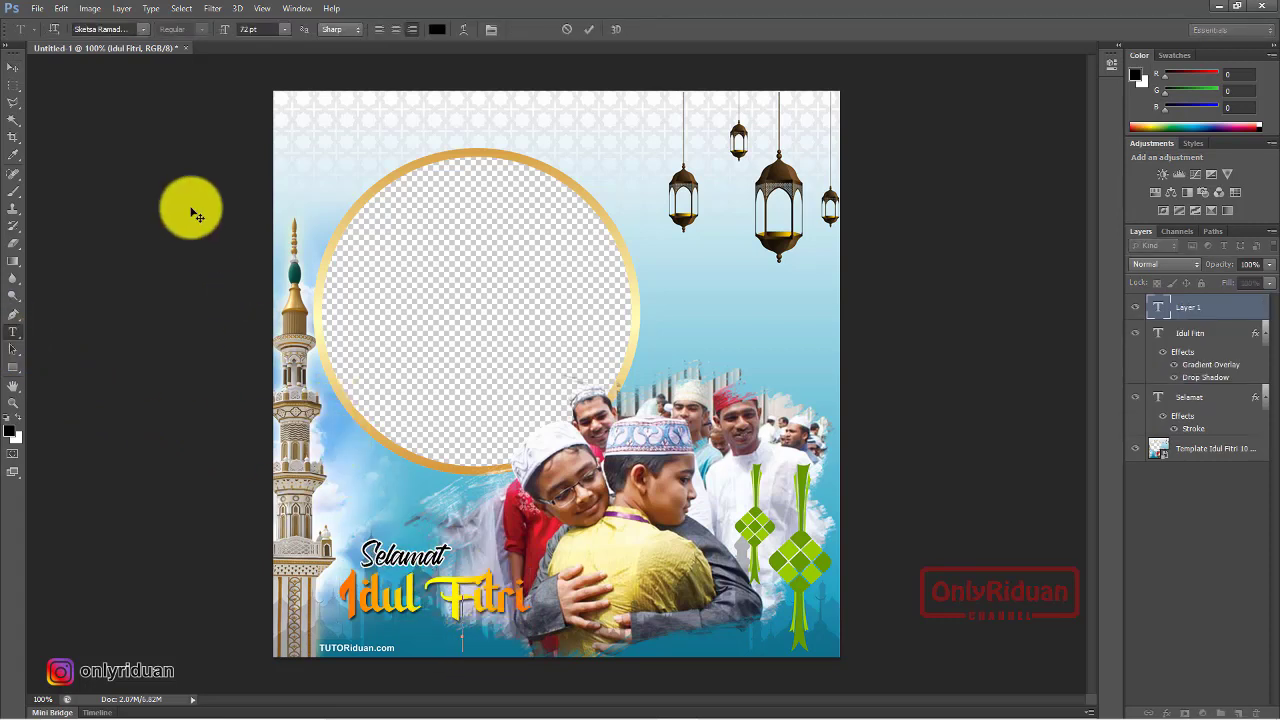
{"action": "left_click", "coordinate": [144, 30]}
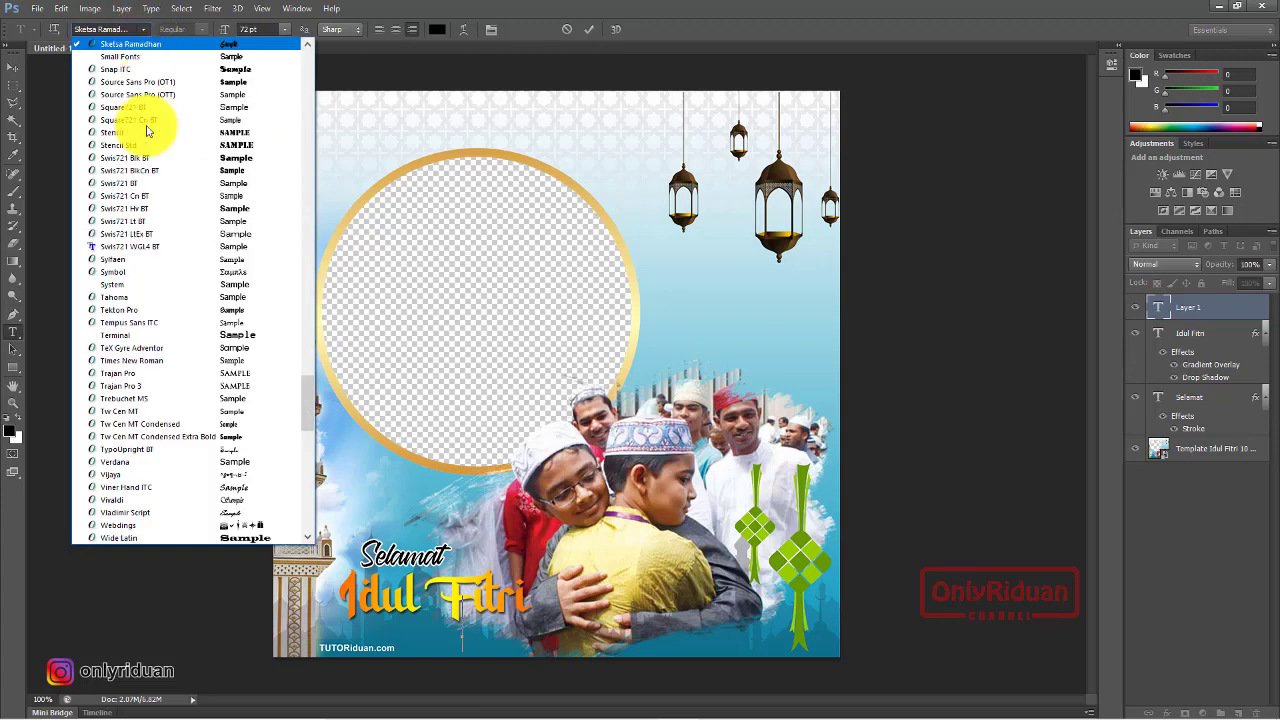
{"action": "left_click_drag", "start_coordinate": [318, 193], "coordinate": [322, 75]}
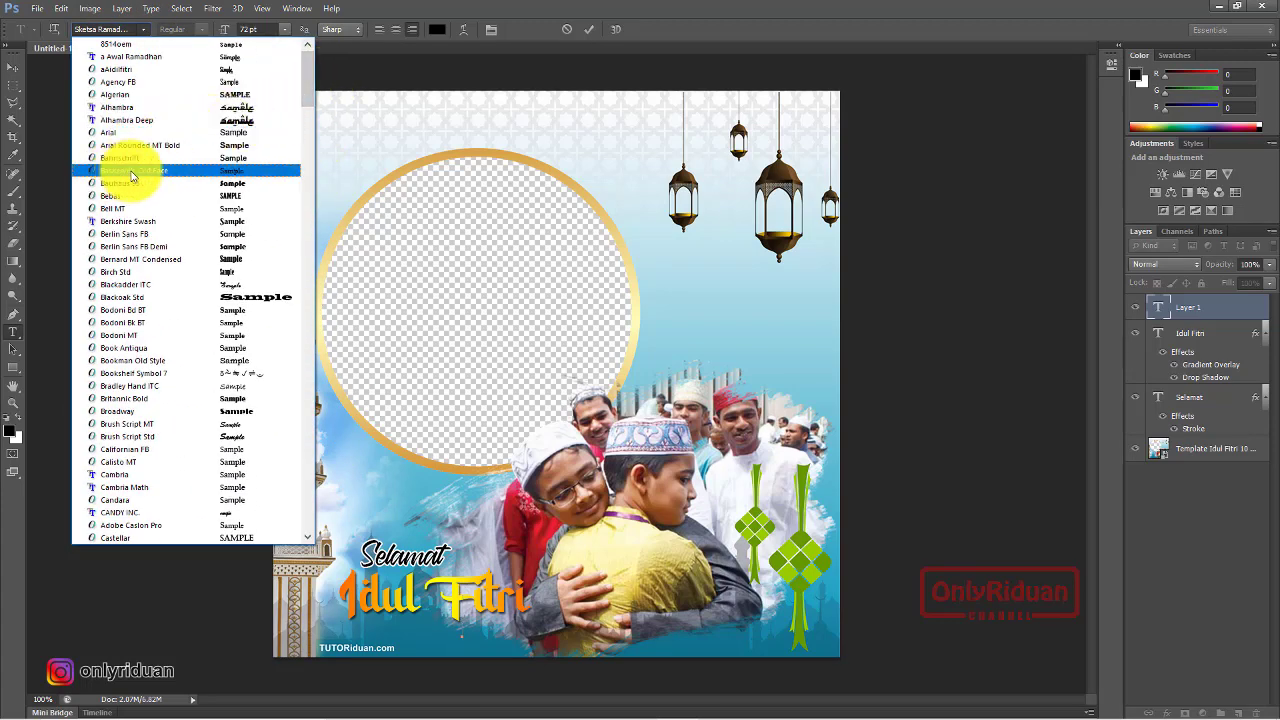
{"action": "scroll", "coordinate": [149, 188], "scroll_direction": "down", "scroll_amount": 3}
{"action": "scroll", "coordinate": [148, 197], "scroll_direction": "down", "scroll_amount": 2}
{"action": "scroll", "coordinate": [150, 197], "scroll_direction": "down", "scroll_amount": 1}
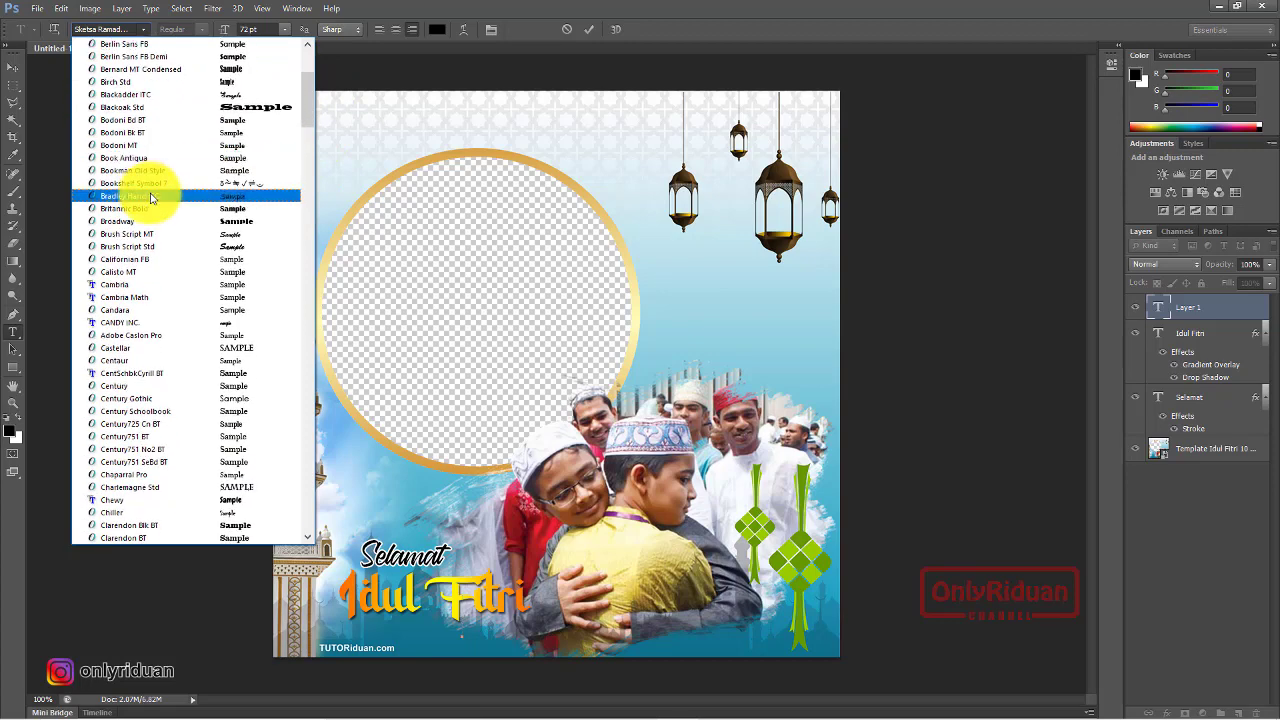
{"action": "scroll", "coordinate": [155, 199], "scroll_direction": "down", "scroll_amount": 2}
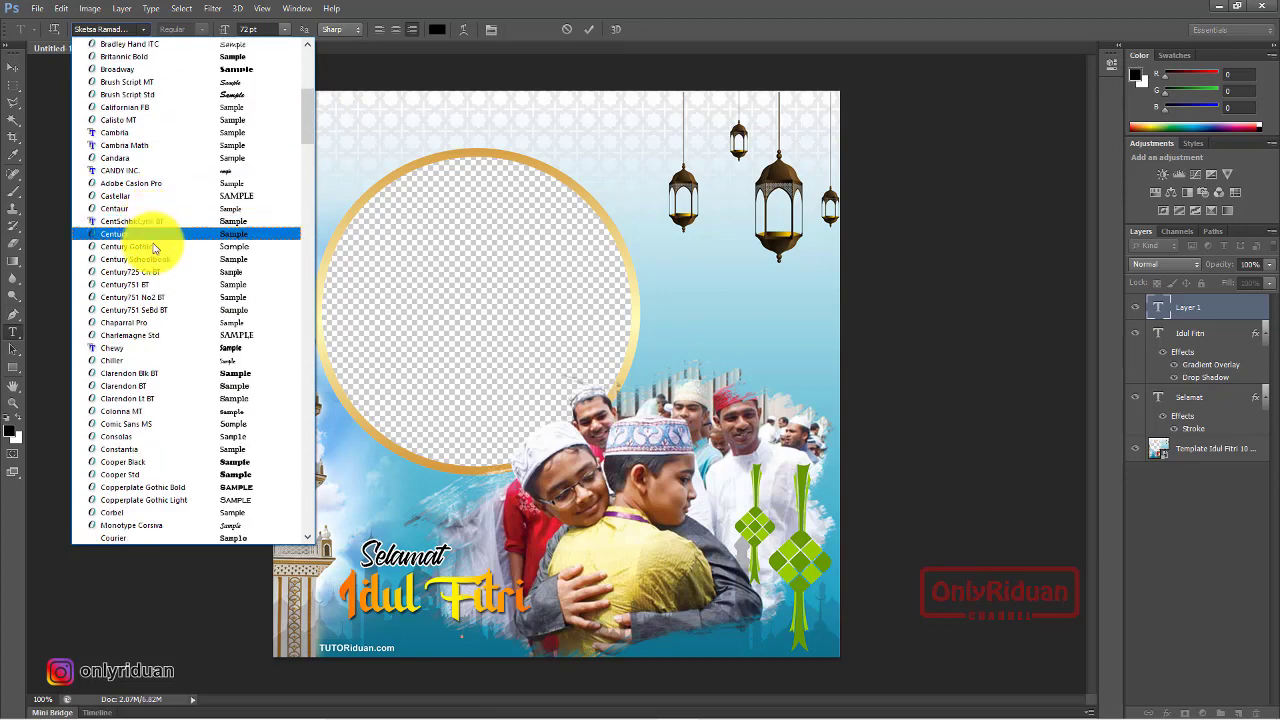
{"action": "scroll", "coordinate": [160, 245], "scroll_direction": "down", "scroll_amount": 10}
{"action": "left_click", "coordinate": [155, 399]}
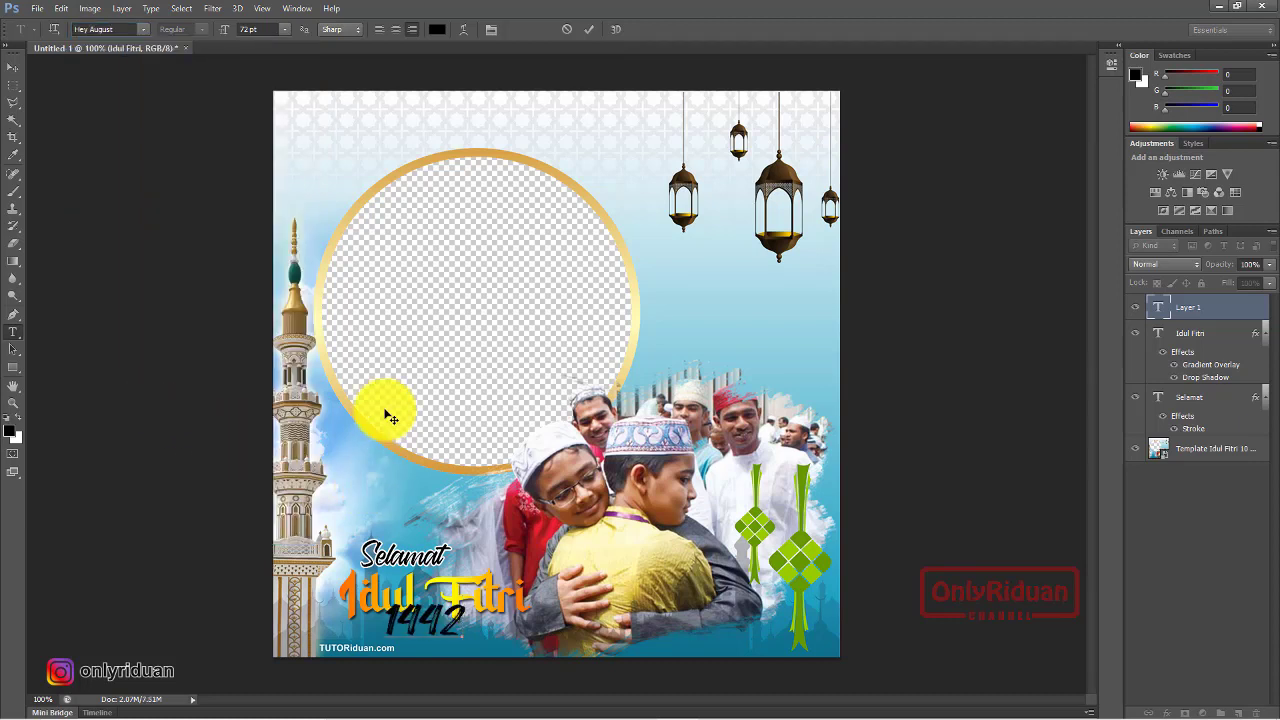
Step: Enter 1442H at 36 pt, commit it, and move it under Fitri
{"action": "type", "text": "H"}
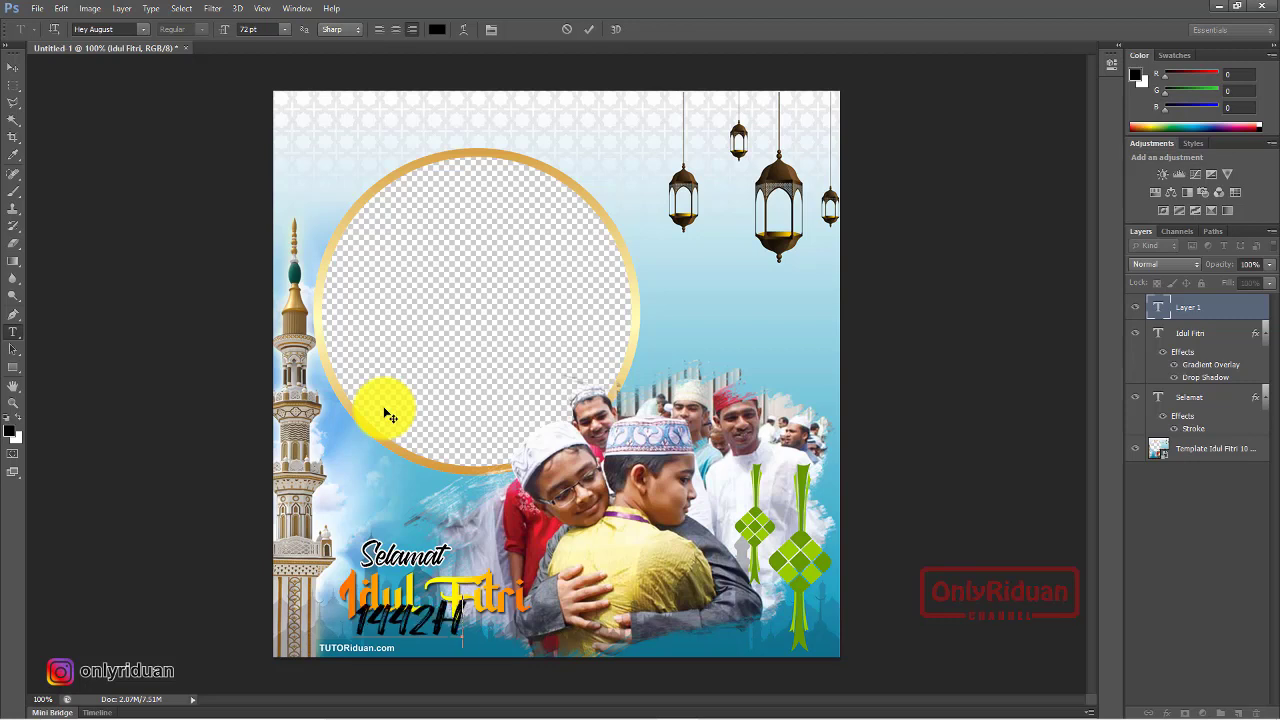
{"action": "key", "text": "shift+Left"}
{"action": "key", "text": "shift+Left"}
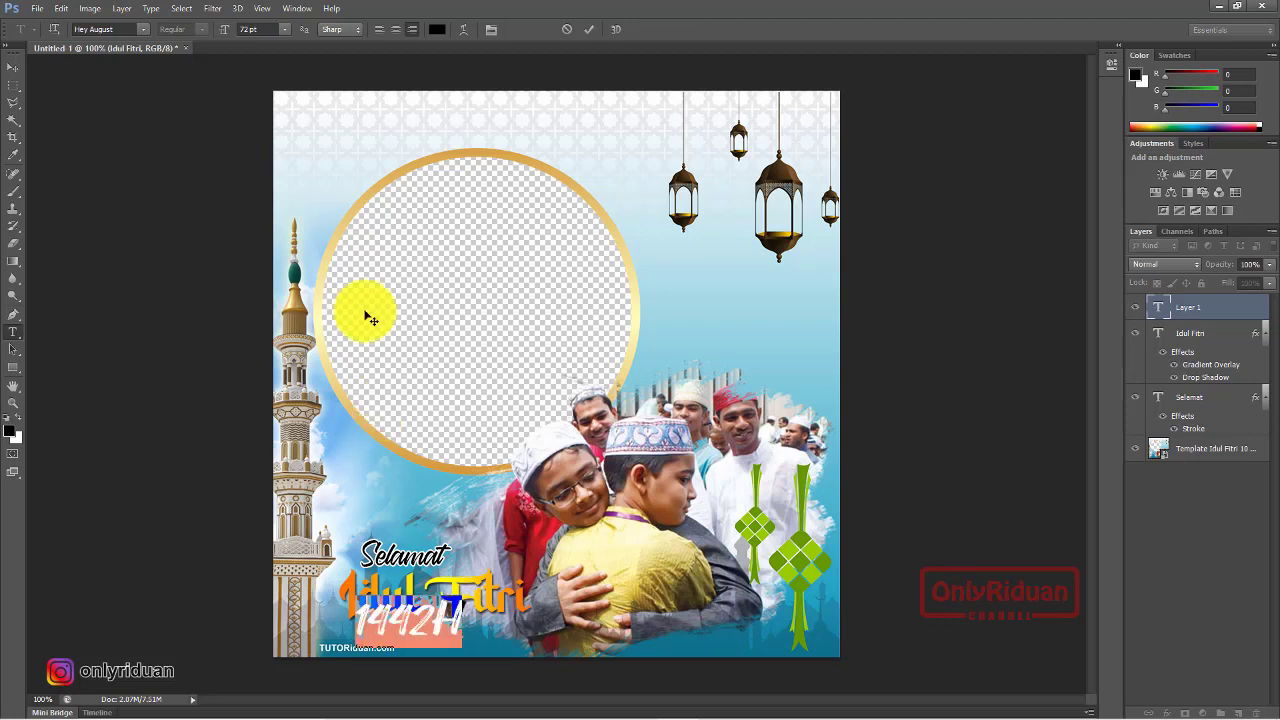
{"action": "left_click", "coordinate": [286, 30]}
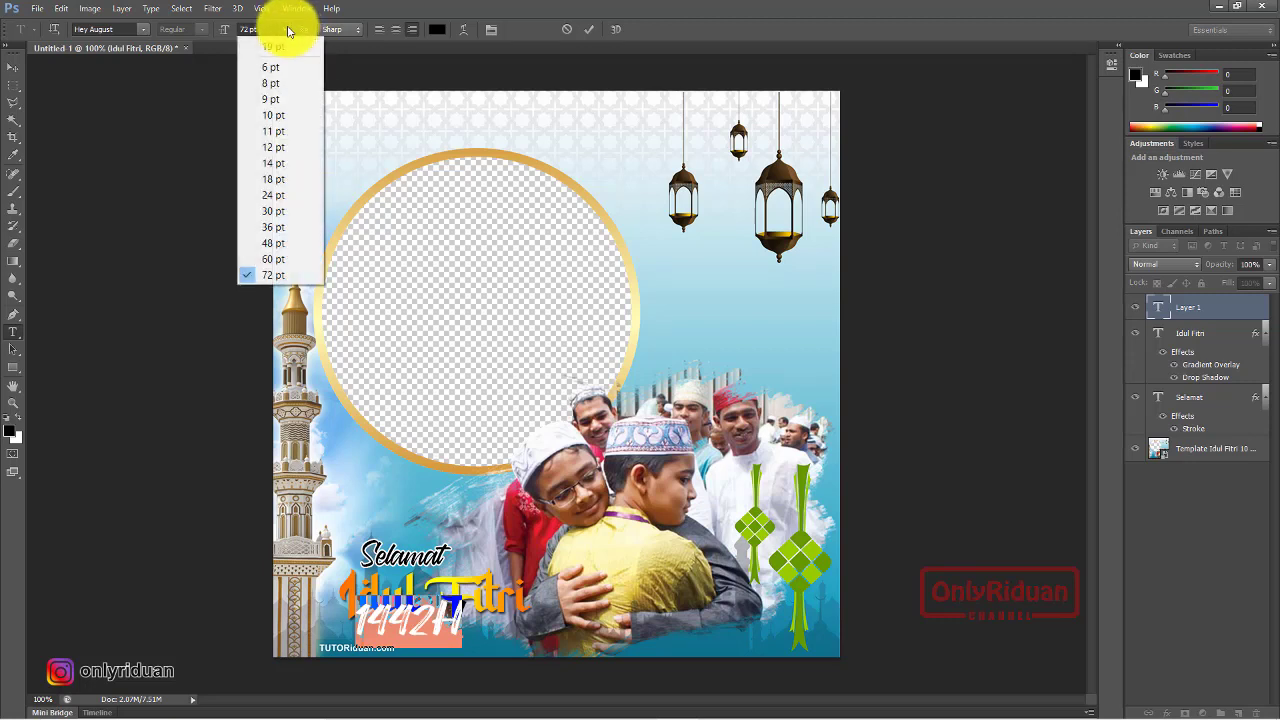
{"action": "left_click", "coordinate": [270, 231]}
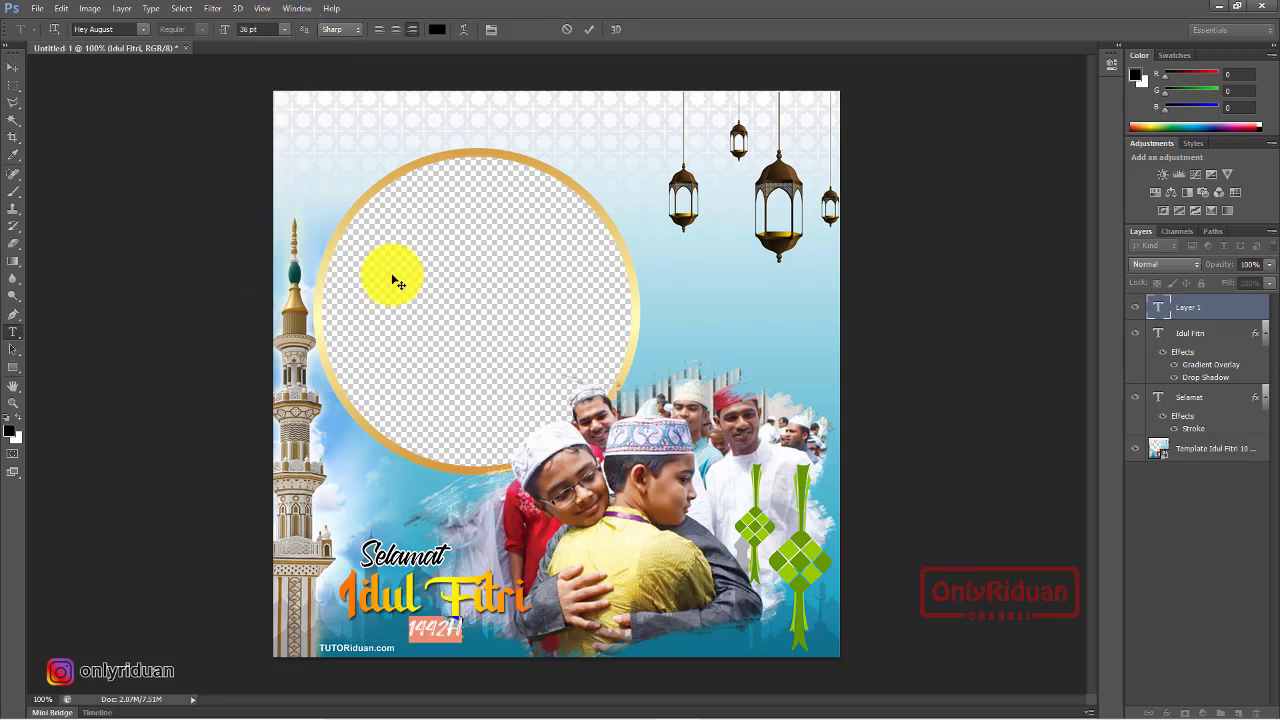
{"action": "left_click", "coordinate": [590, 34]}
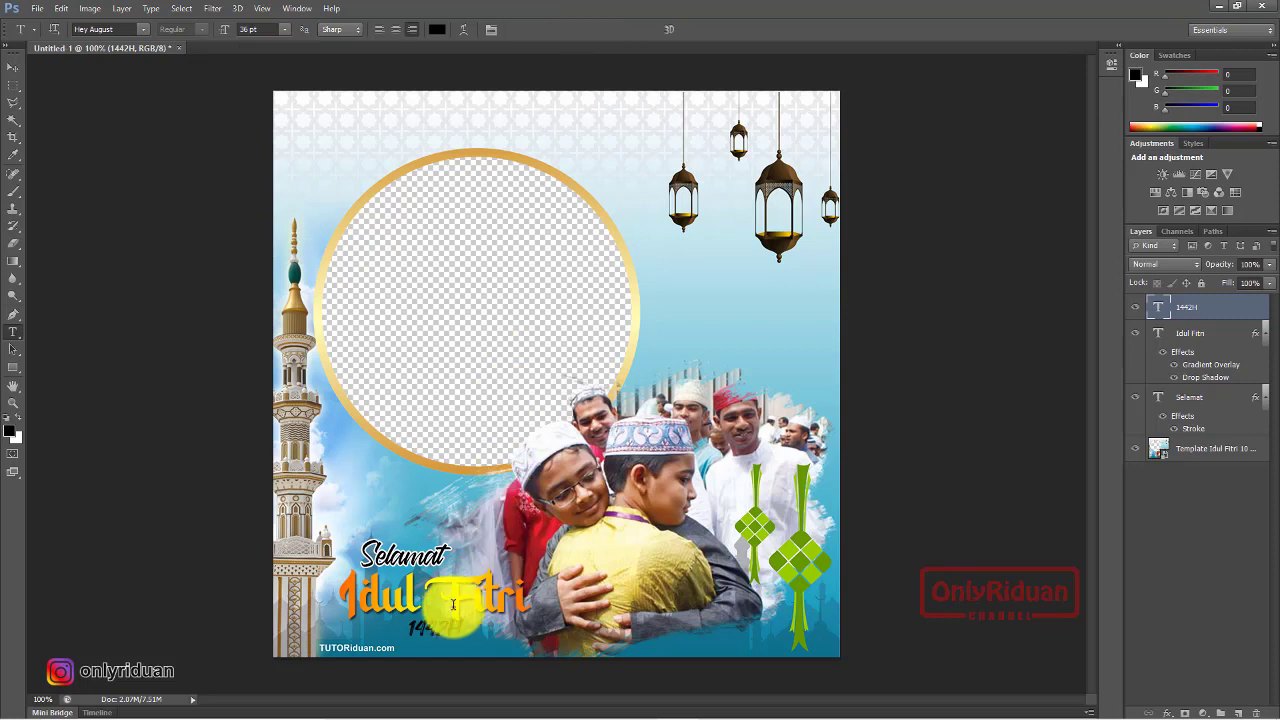
{"action": "left_click", "coordinate": [13, 67]}
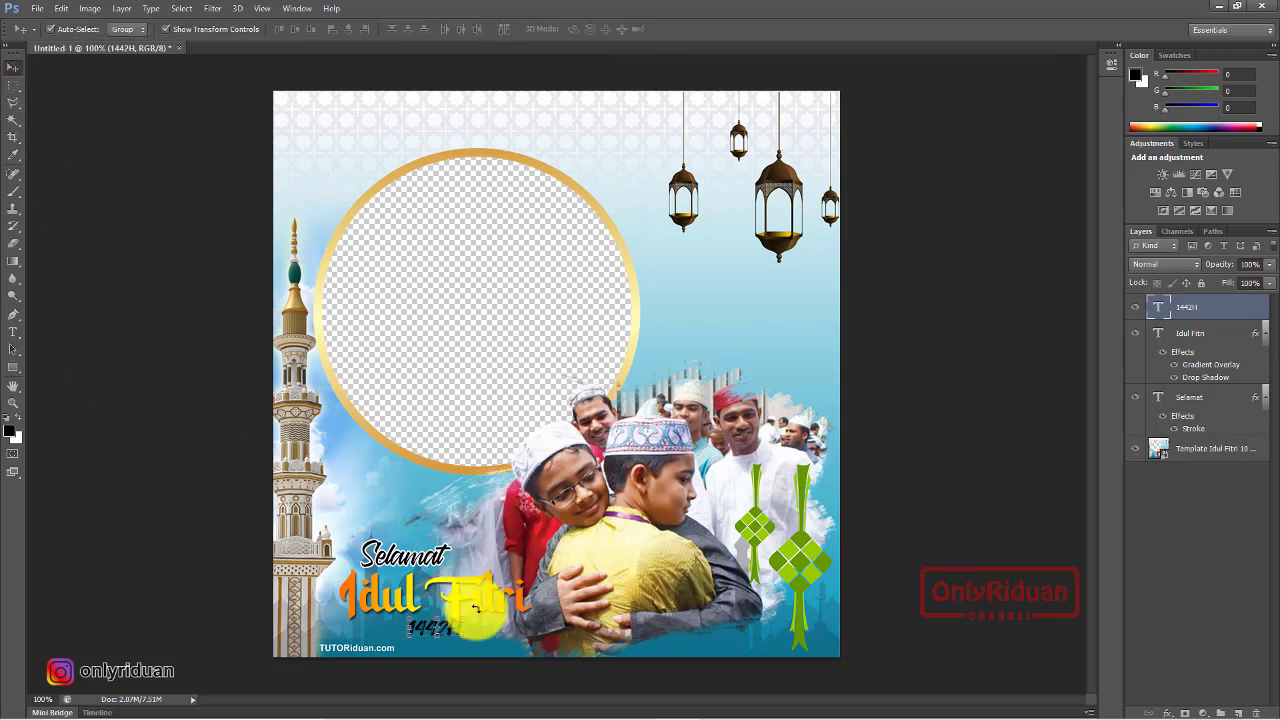
{"action": "left_click_drag", "start_coordinate": [450, 634], "coordinate": [506, 636]}
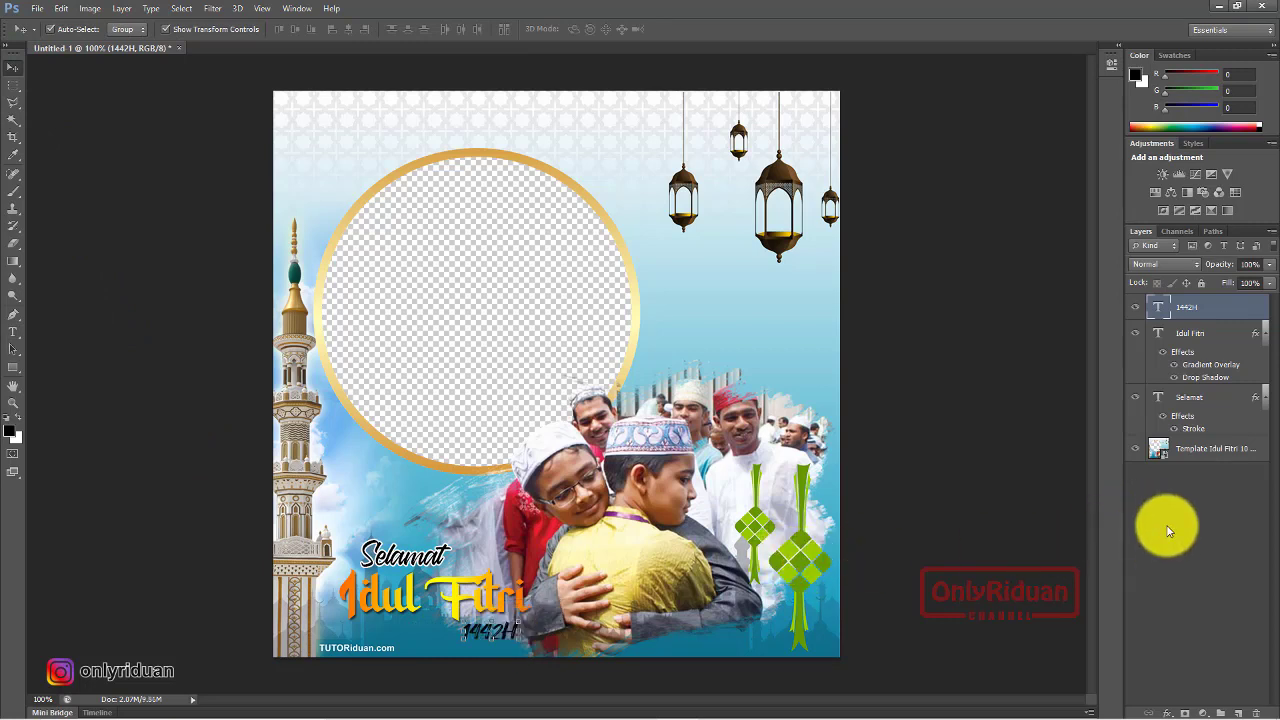
Step: Give 1442H a white Drop Shadow with Normal blend mode
{"action": "left_click", "coordinate": [1168, 713]}
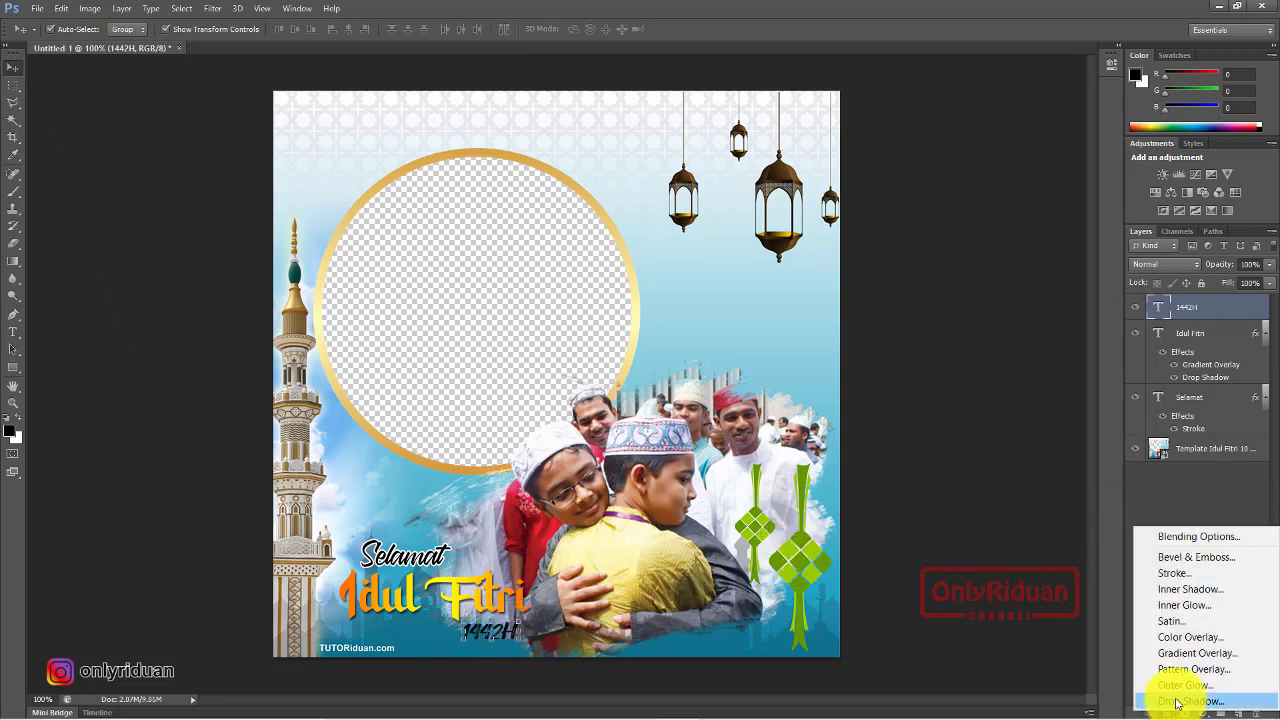
{"action": "left_click", "coordinate": [1171, 688]}
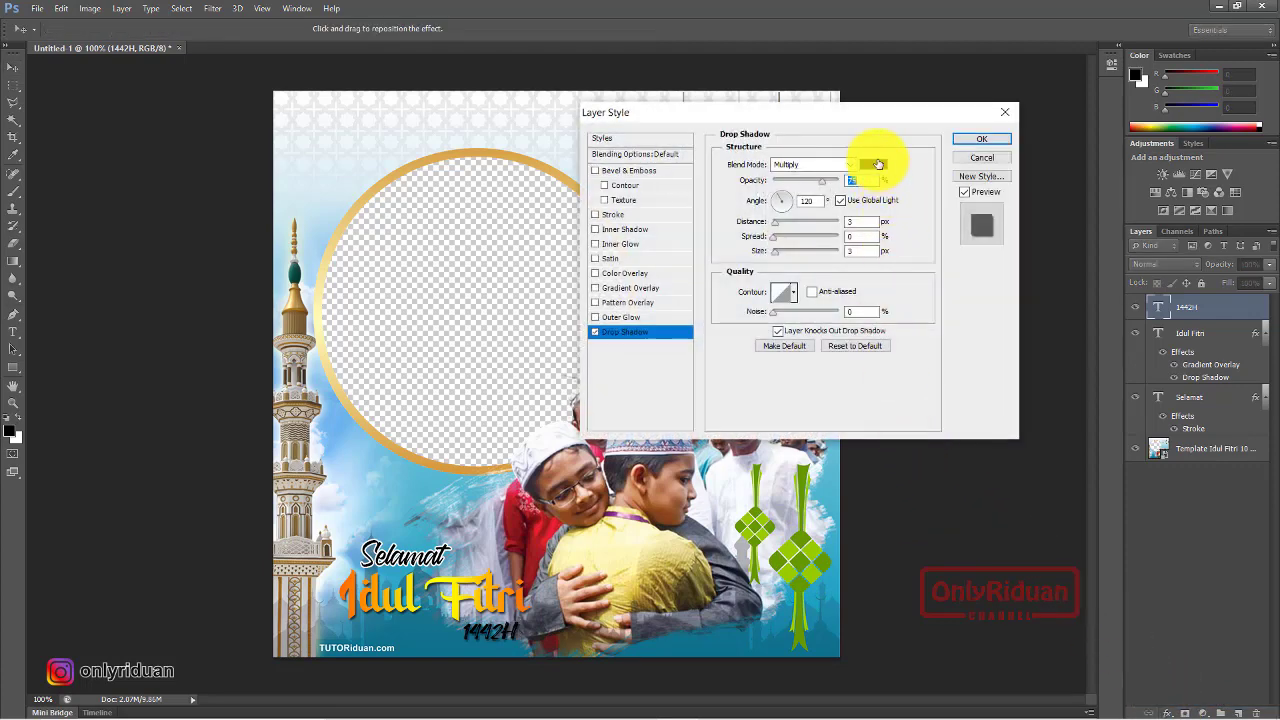
{"action": "left_click", "coordinate": [878, 164]}
{"action": "left_click_drag", "start_coordinate": [600, 234], "coordinate": [449, 177]}
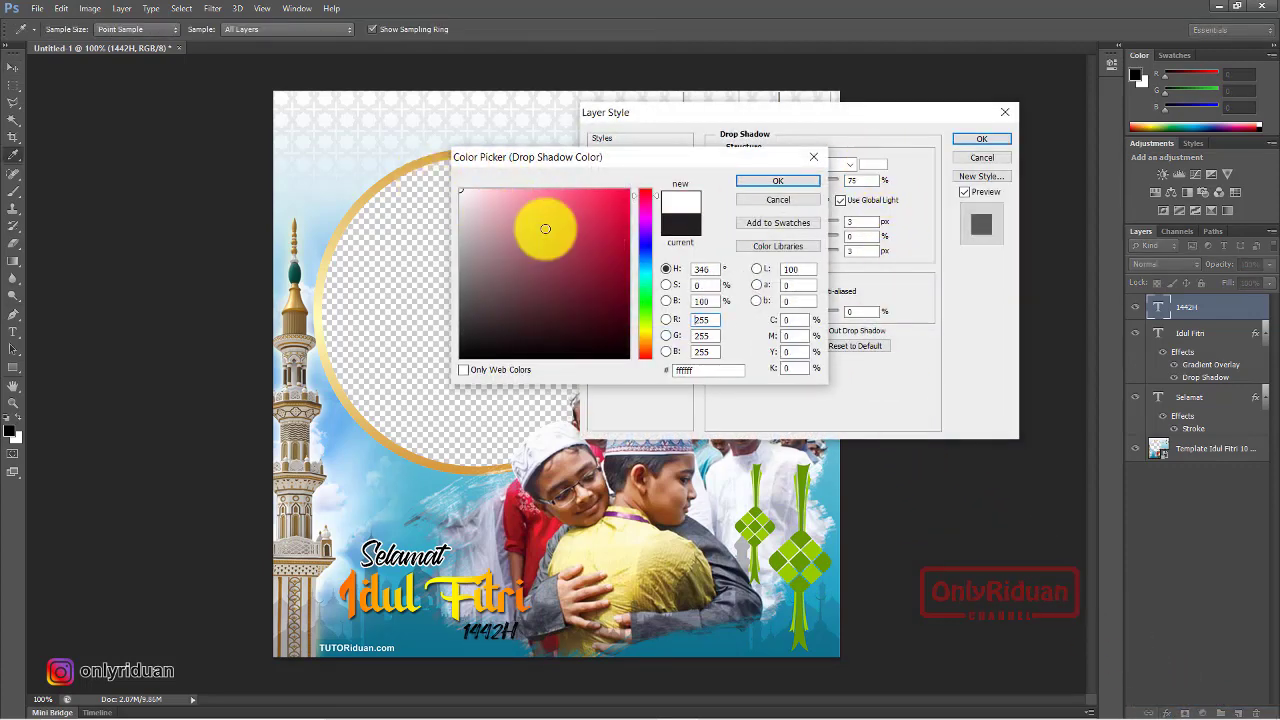
{"action": "left_click", "coordinate": [797, 181]}
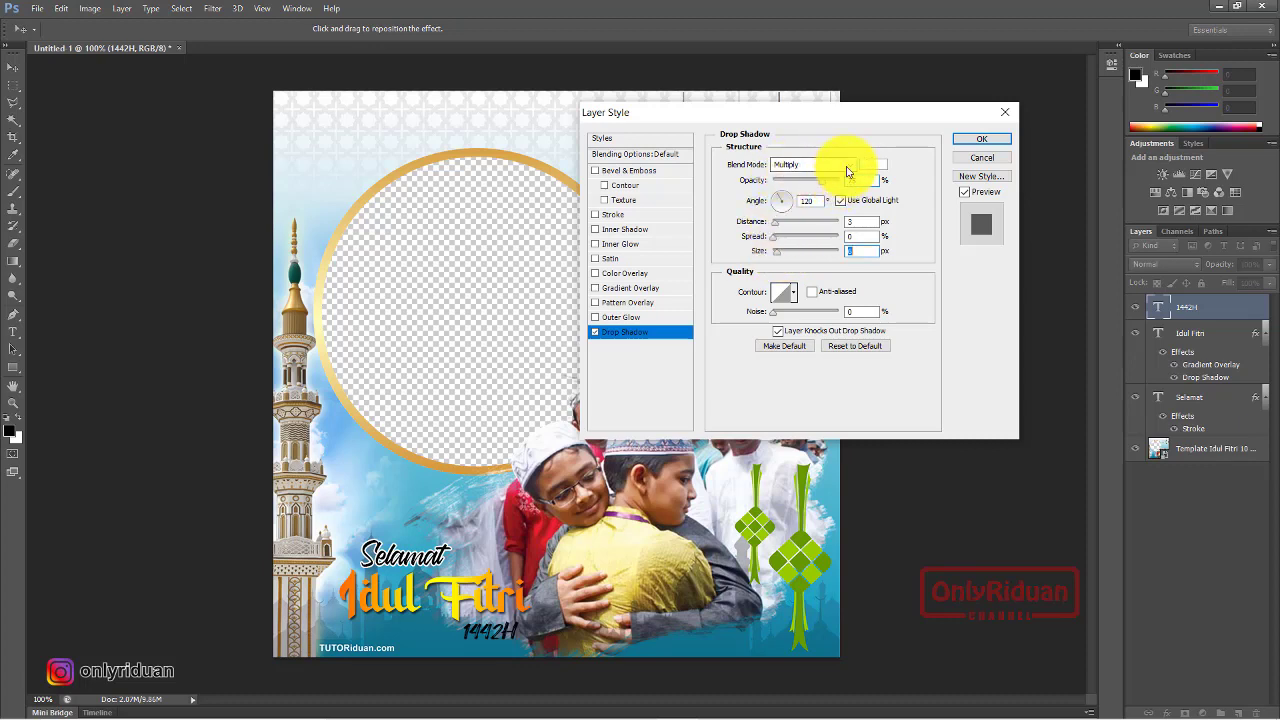
{"action": "left_click", "coordinate": [848, 172]}
{"action": "left_click", "coordinate": [828, 168]}
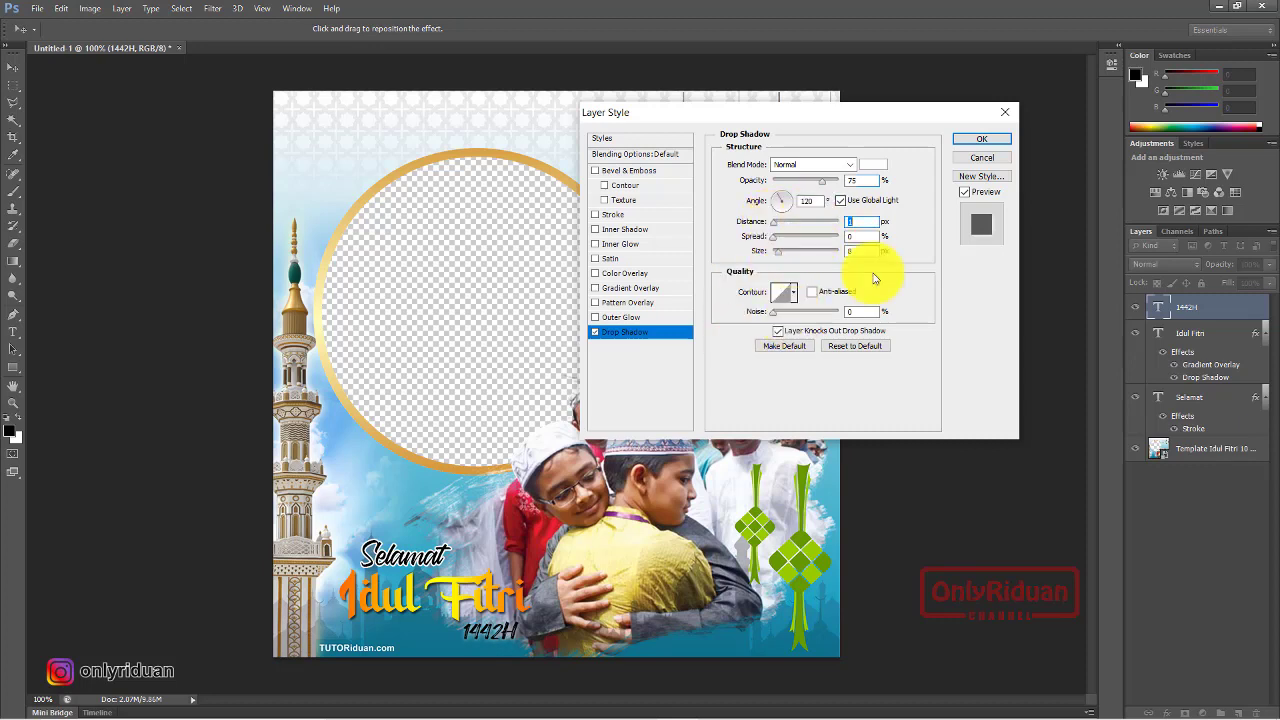
{"action": "left_click", "coordinate": [988, 141]}
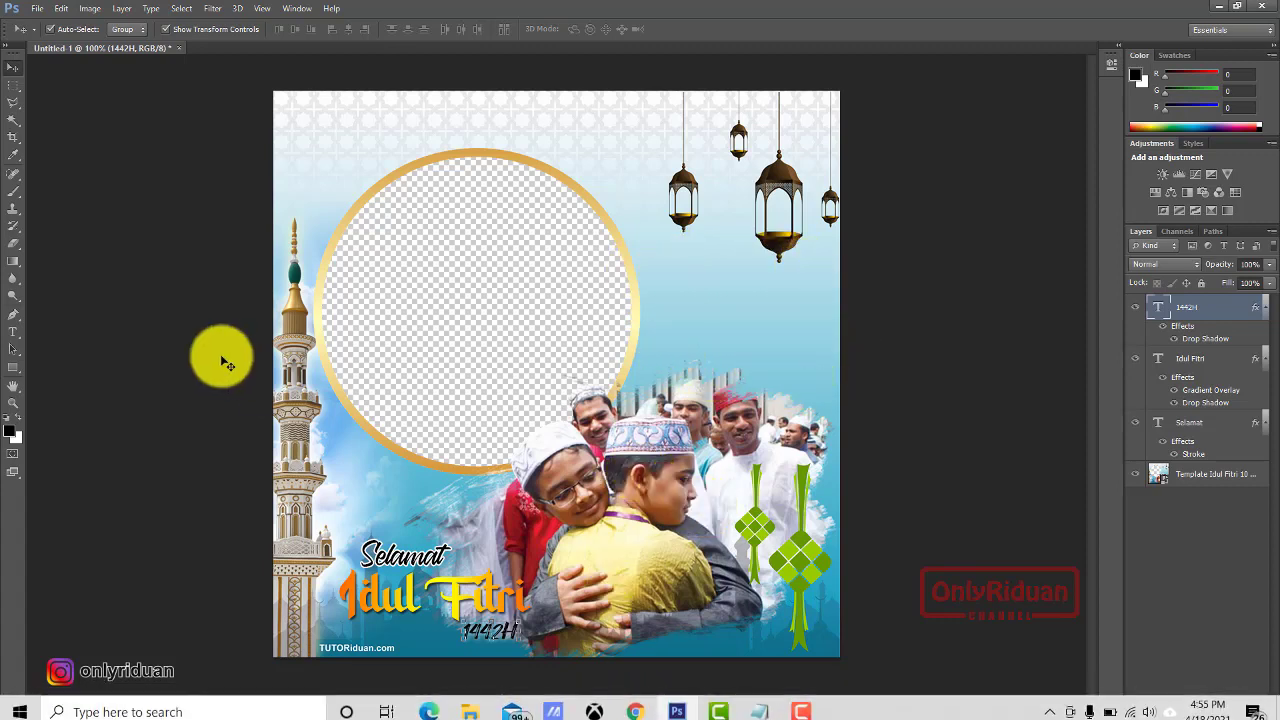
Step: Copy the four-line greeting from Notepad, then minimise Notepad
{"action": "left_click", "coordinate": [757, 703]}
{"action": "mouse_move", "coordinate": [405, 174]}
{"action": "left_mouse_down"}
{"action": "mouse_move", "coordinate": [337, 177]}
{"action": "mouse_move", "coordinate": [237, 124]}
{"action": "left_mouse_up"}
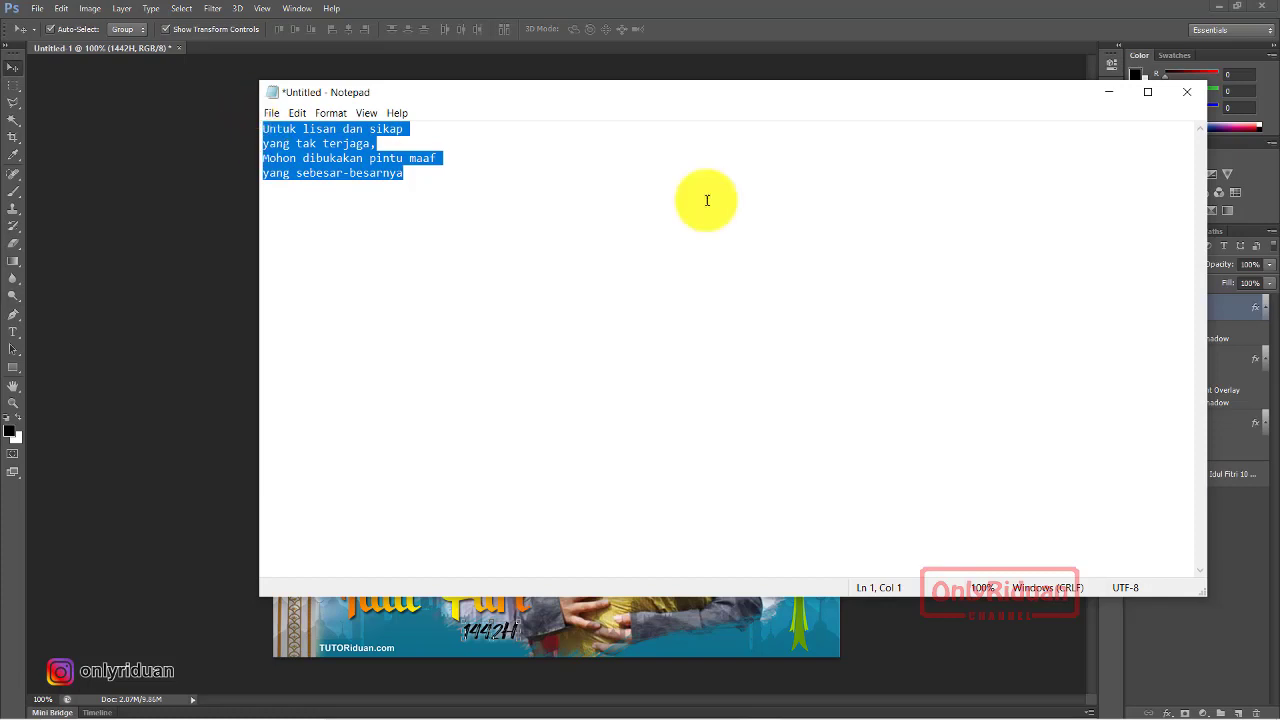
{"action": "left_click", "coordinate": [1108, 92]}
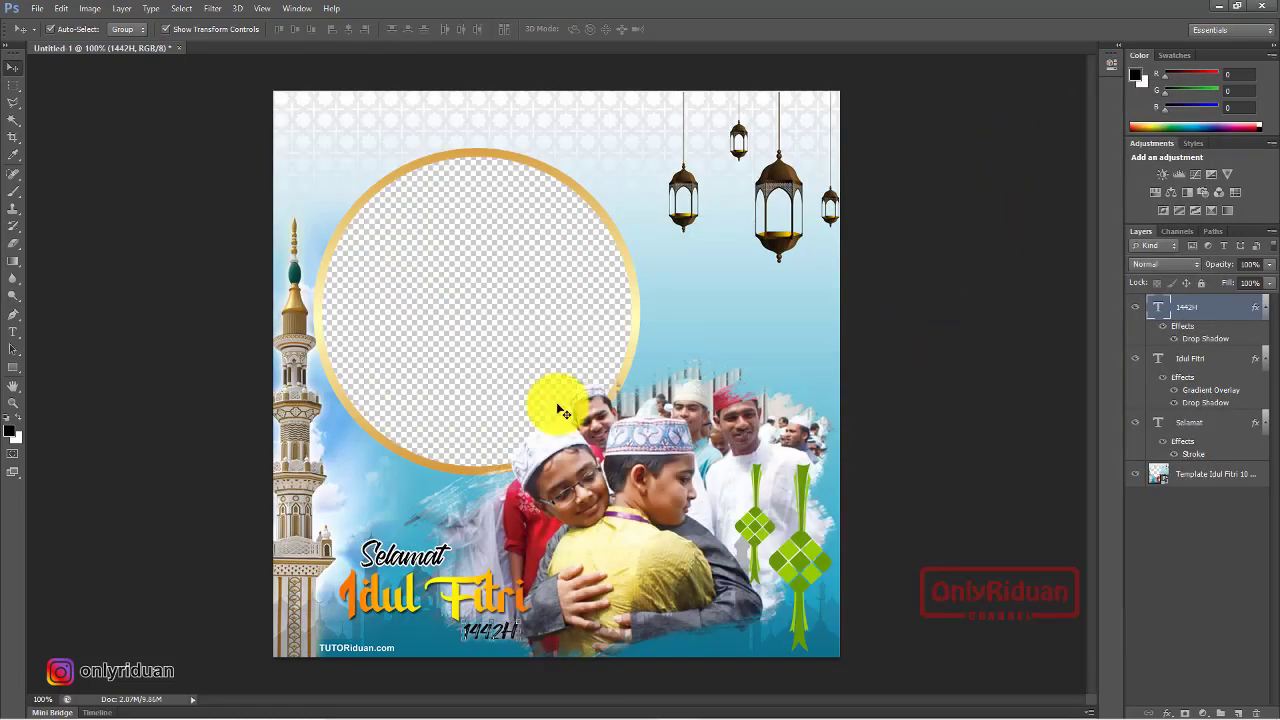
Step: Paste the 'Untuk lisan dan sikap' greeting beside the photo circle in Arial 16 pt
{"action": "left_click", "coordinate": [13, 331]}
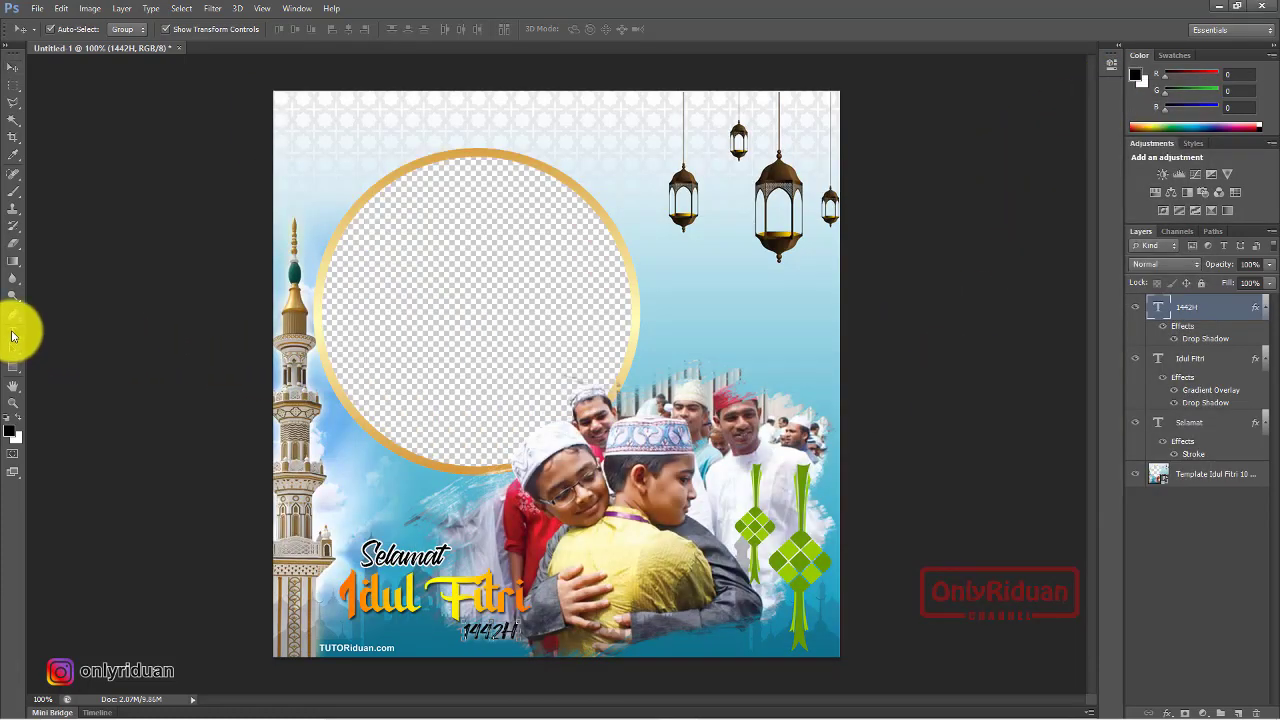
{"action": "left_click", "coordinate": [662, 282]}
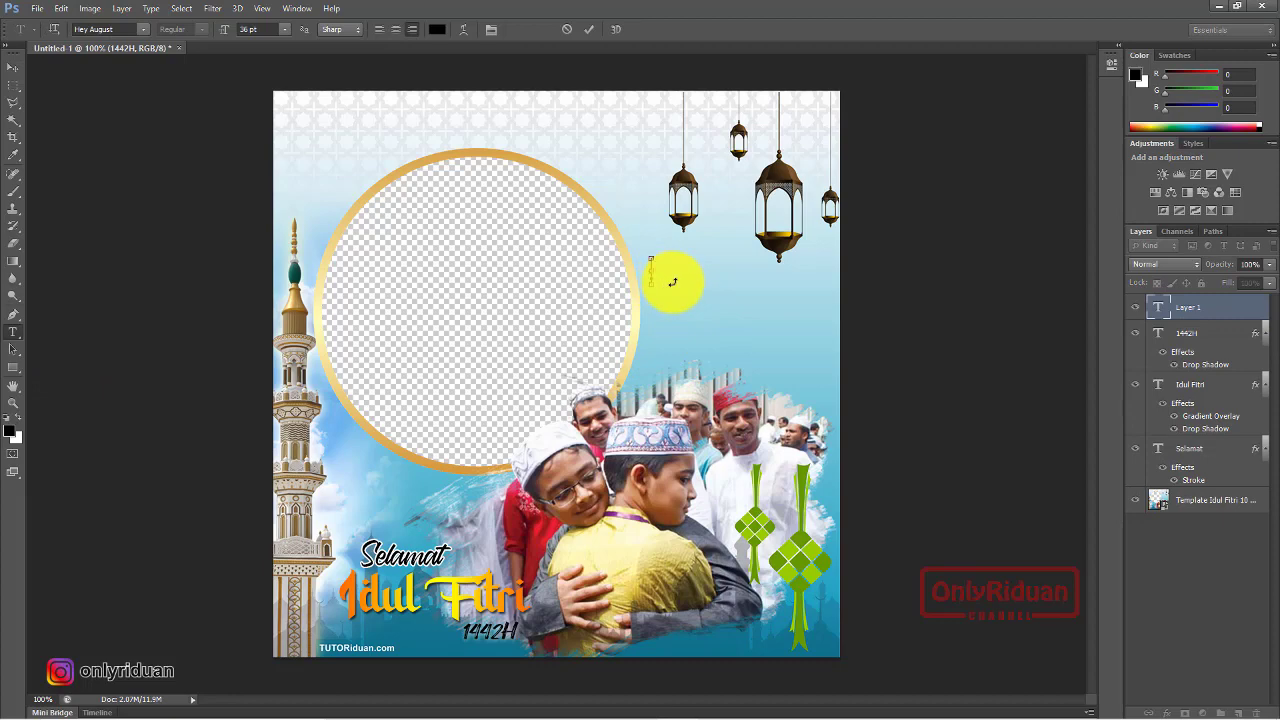
{"action": "type", "text": "Untuk lisan dan sikap . yang tak terjaga. Mohon dibukakan pintu maaf yang sebesar-besarnya"}
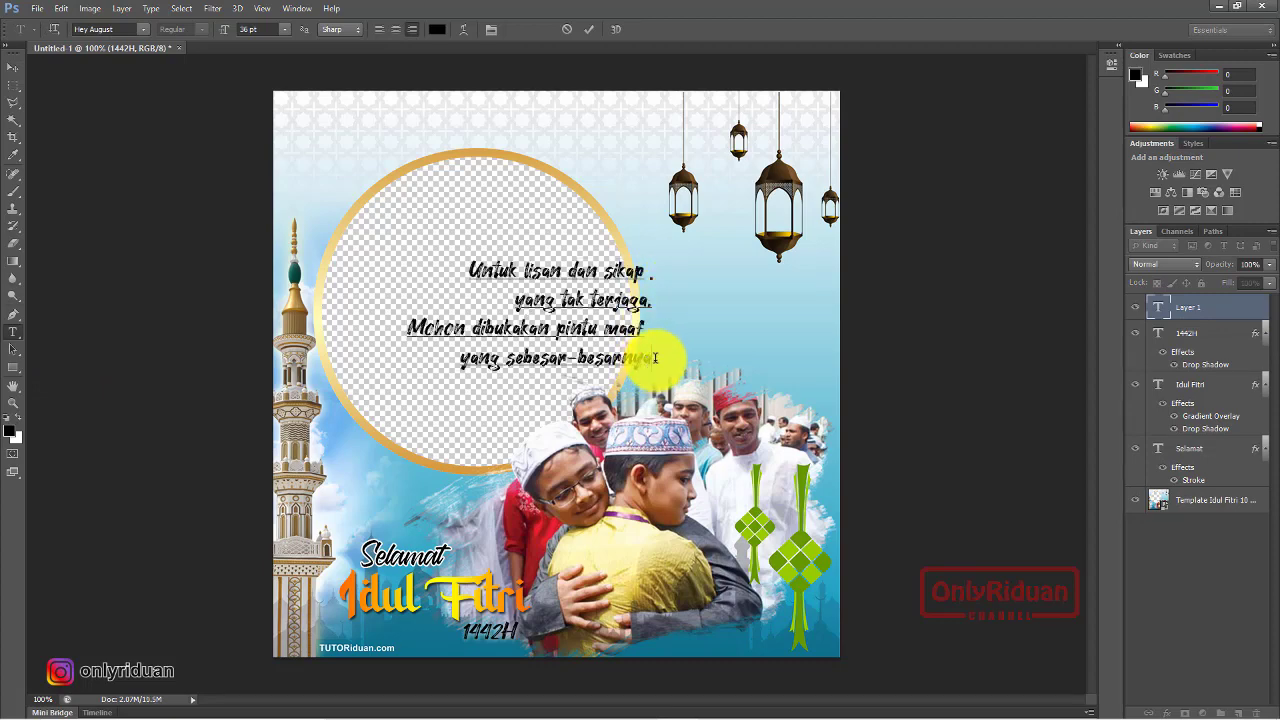
{"action": "left_click_drag", "start_coordinate": [656, 358], "coordinate": [460, 264]}
{"action": "left_click", "coordinate": [143, 29]}
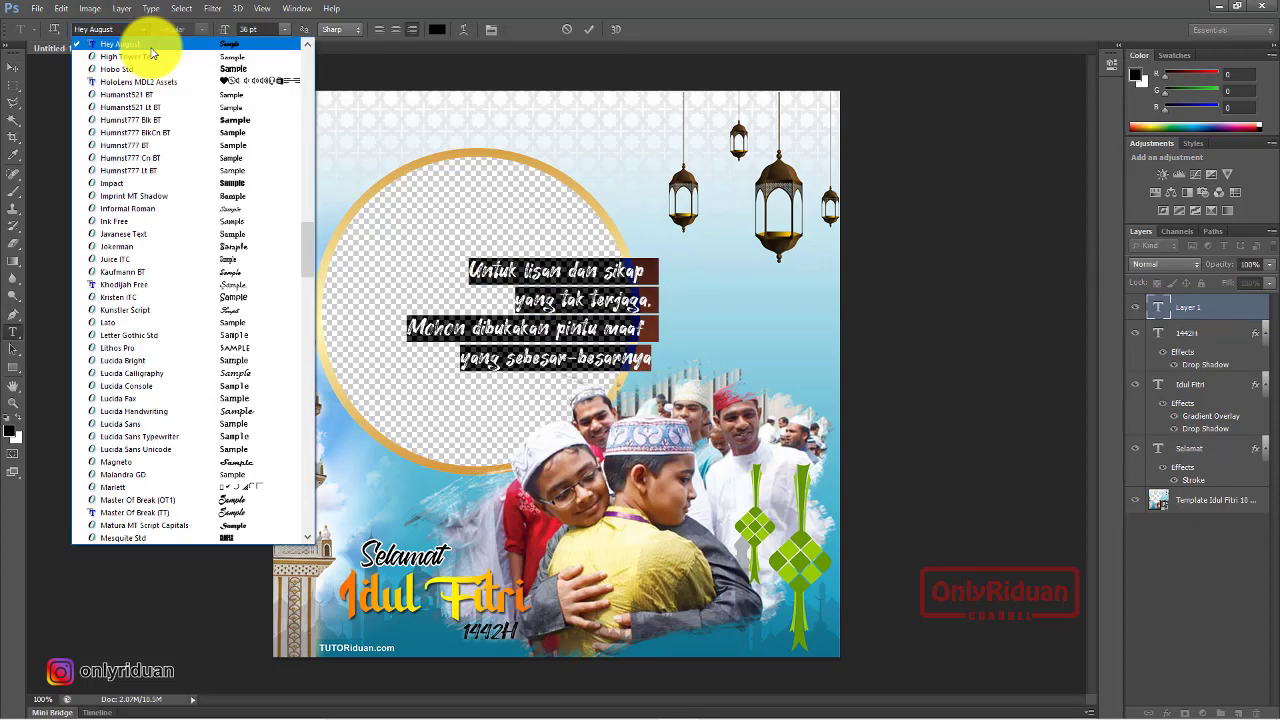
{"action": "left_click_drag", "start_coordinate": [309, 243], "coordinate": [309, 51]}
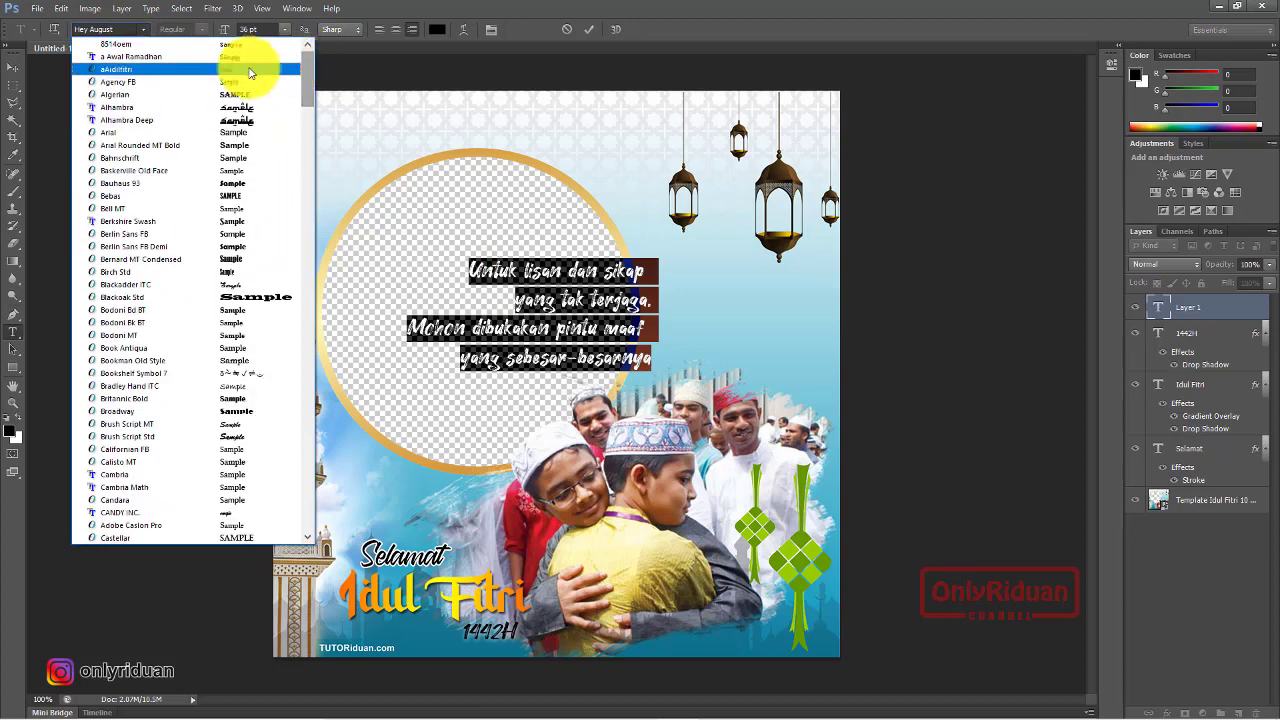
{"action": "left_click", "coordinate": [150, 132]}
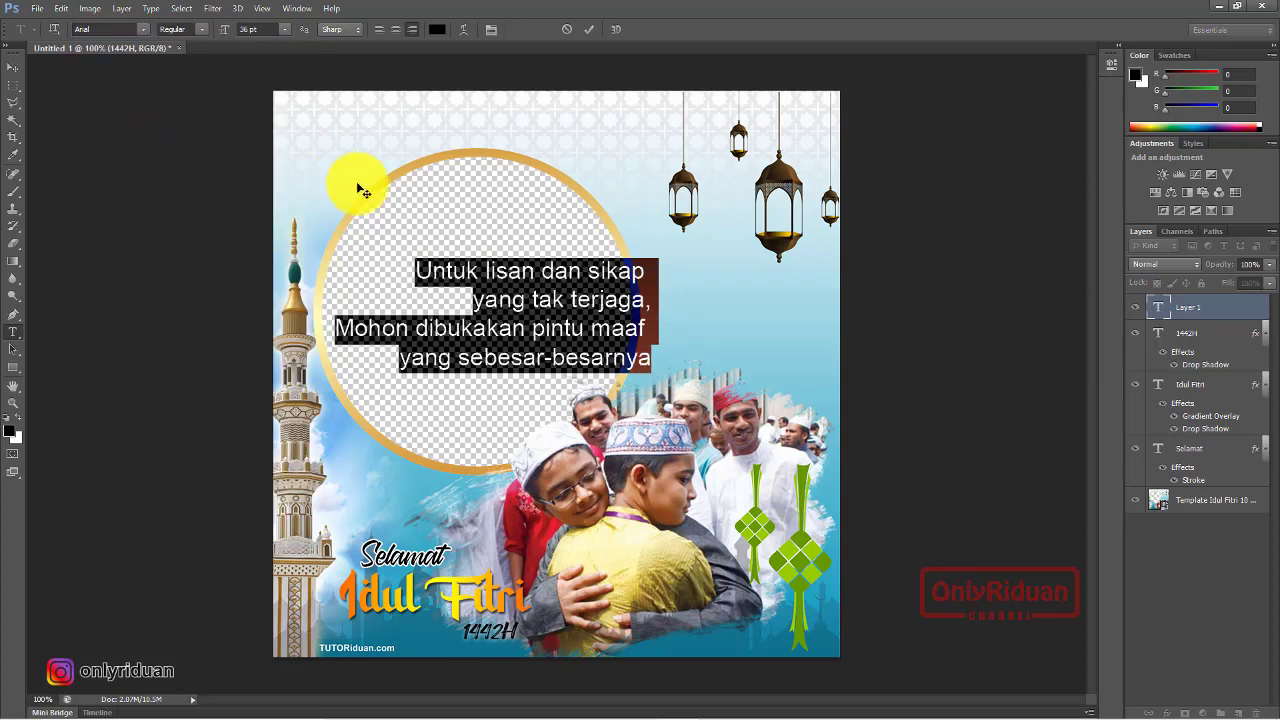
{"action": "left_click", "coordinate": [284, 33]}
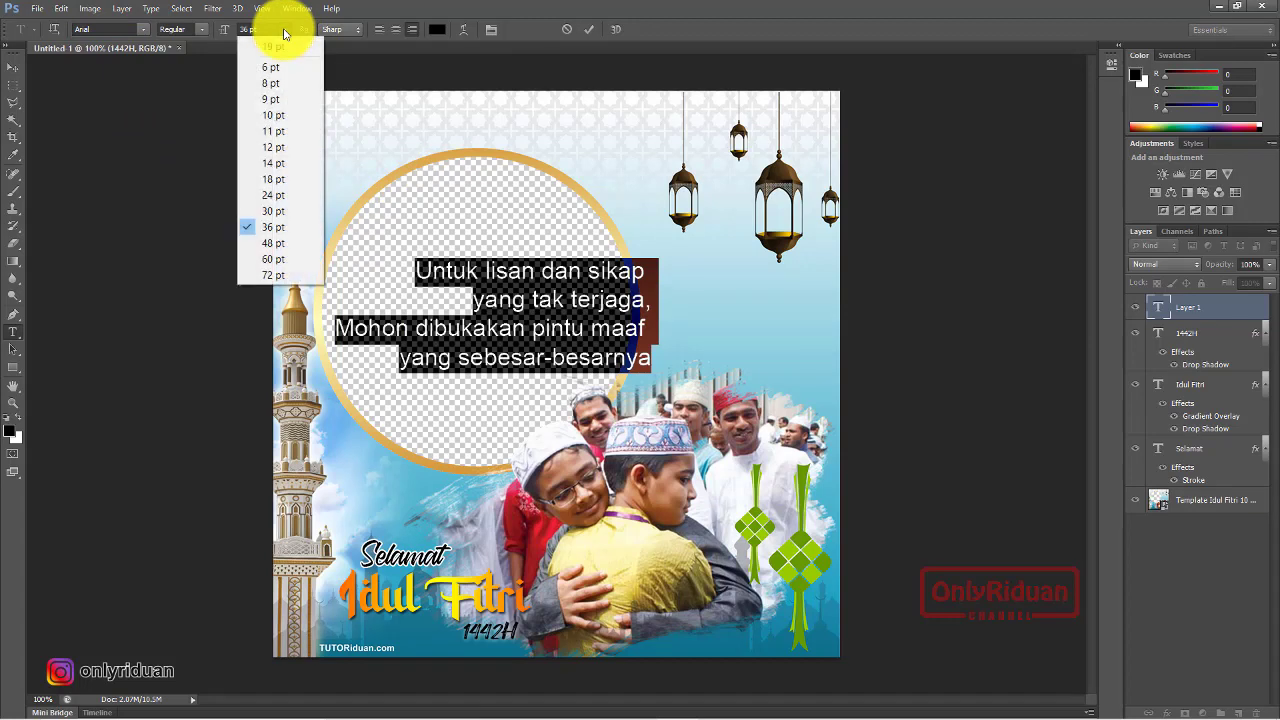
{"action": "left_click", "coordinate": [273, 181]}
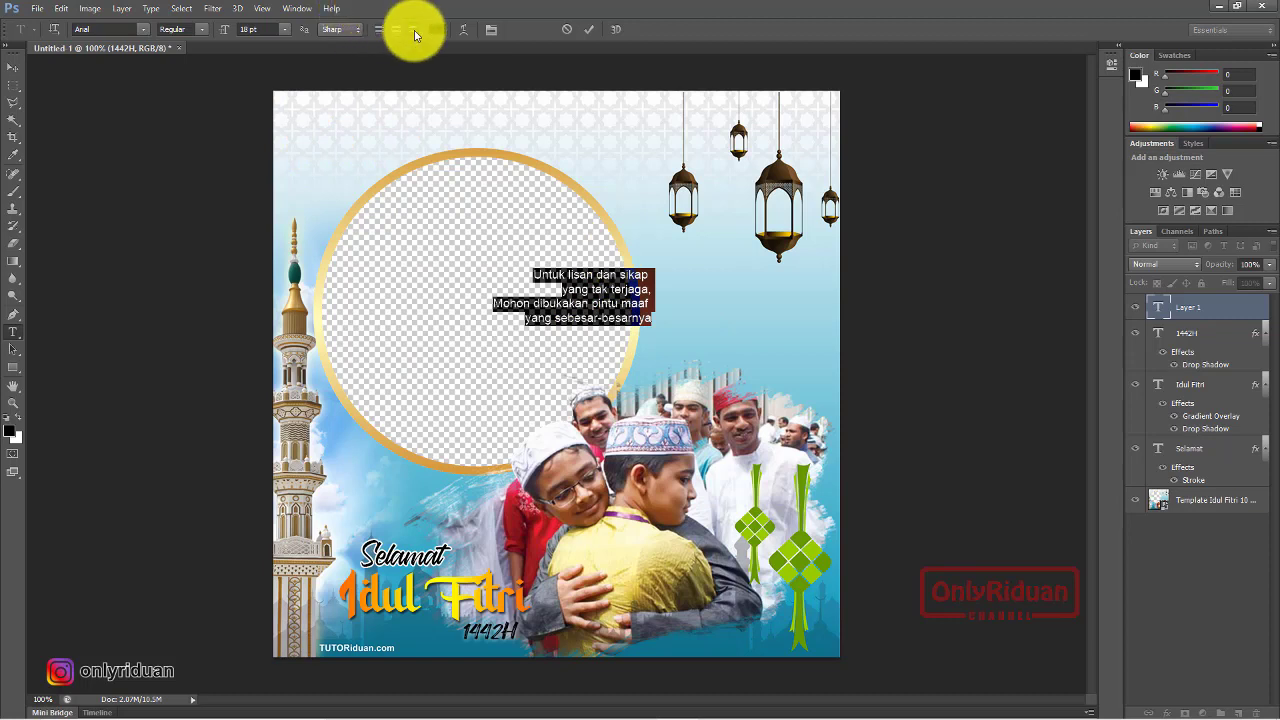
{"action": "left_click", "coordinate": [589, 29]}
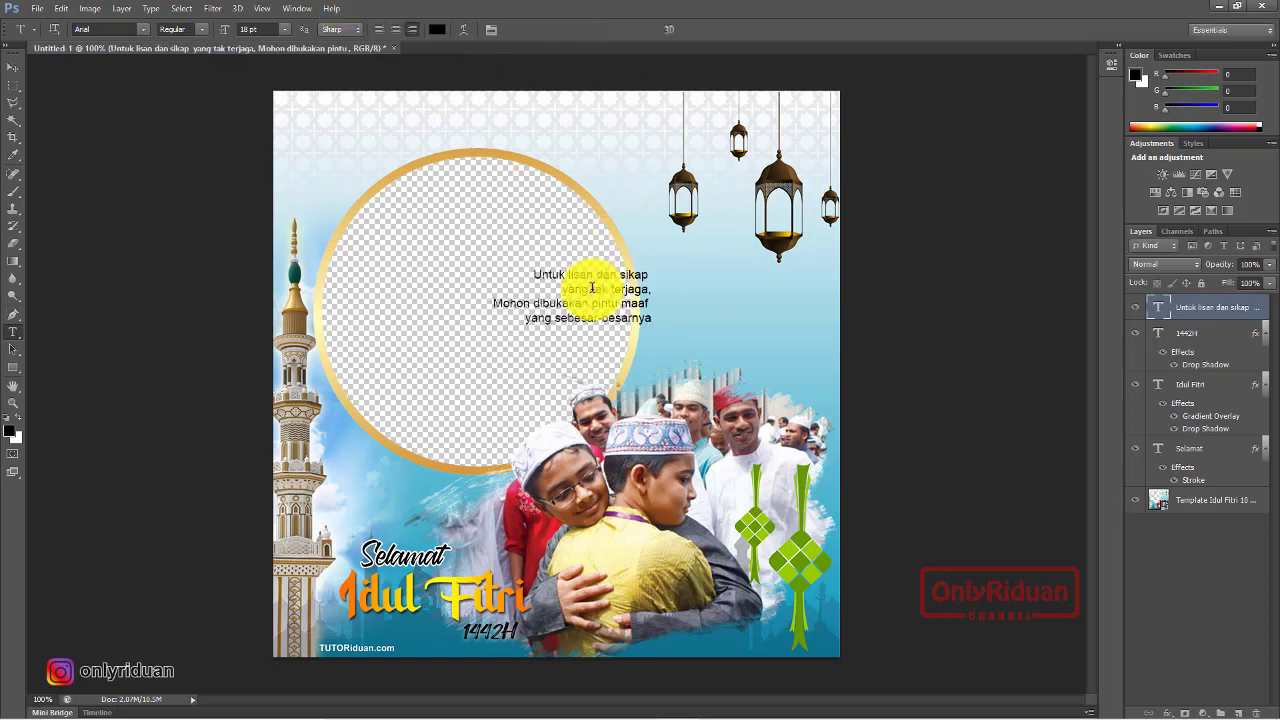
Step: Move the greeting onto the sky beside the lanterns and start a new text line
{"action": "left_click", "coordinate": [13, 67]}
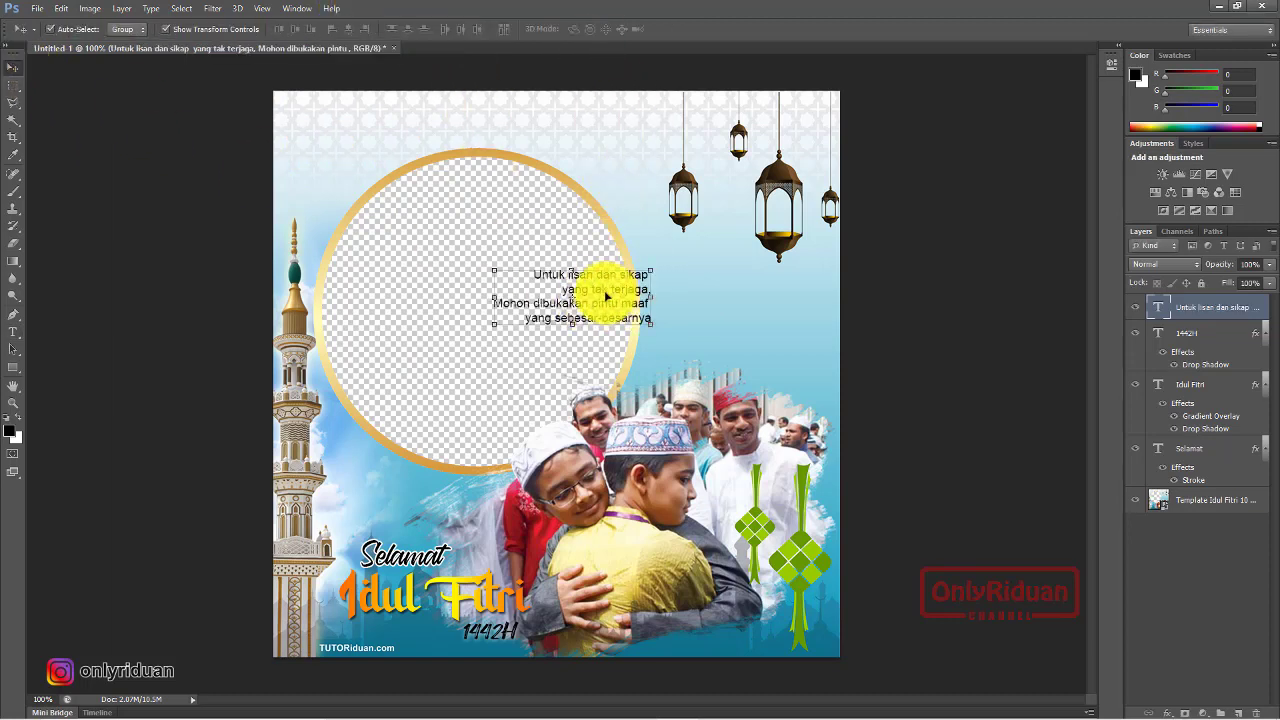
{"action": "left_click_drag", "start_coordinate": [605, 295], "coordinate": [768, 295]}
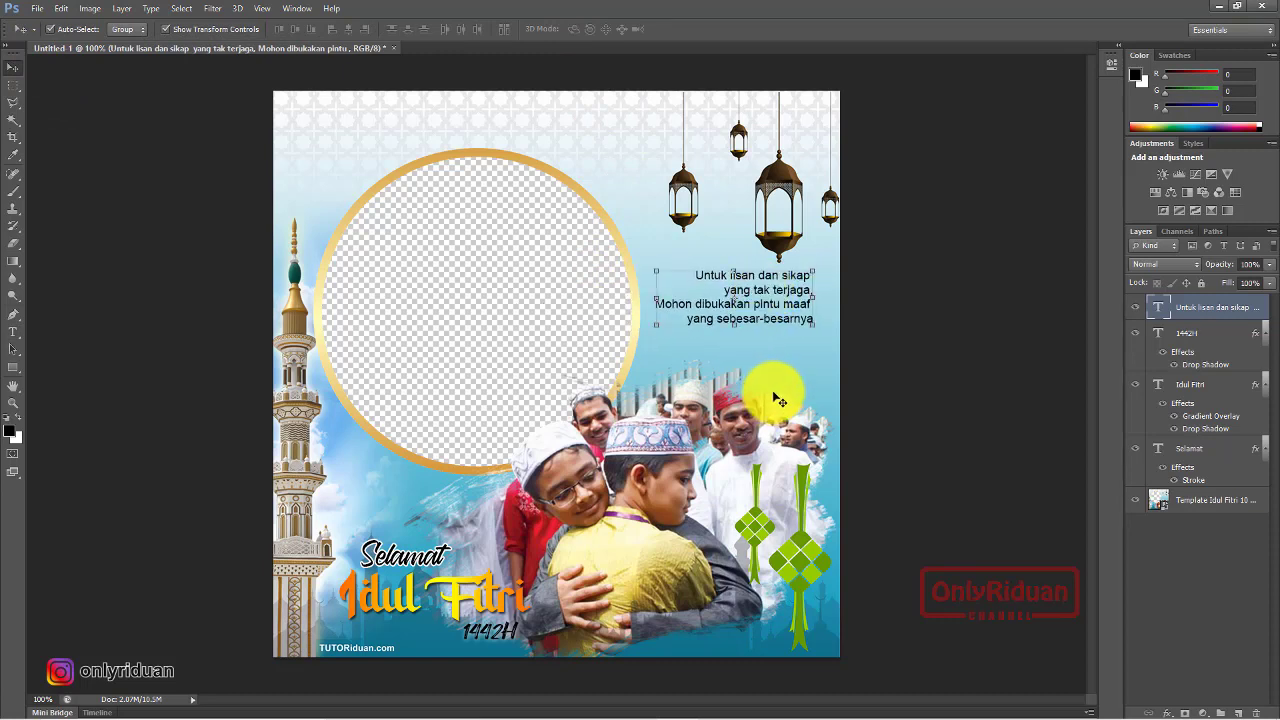
{"action": "left_click", "coordinate": [13, 331]}
{"action": "left_click", "coordinate": [656, 354]}
{"action": "type", "text": "MOHON MAAF LAHIR DAN BATIN."}
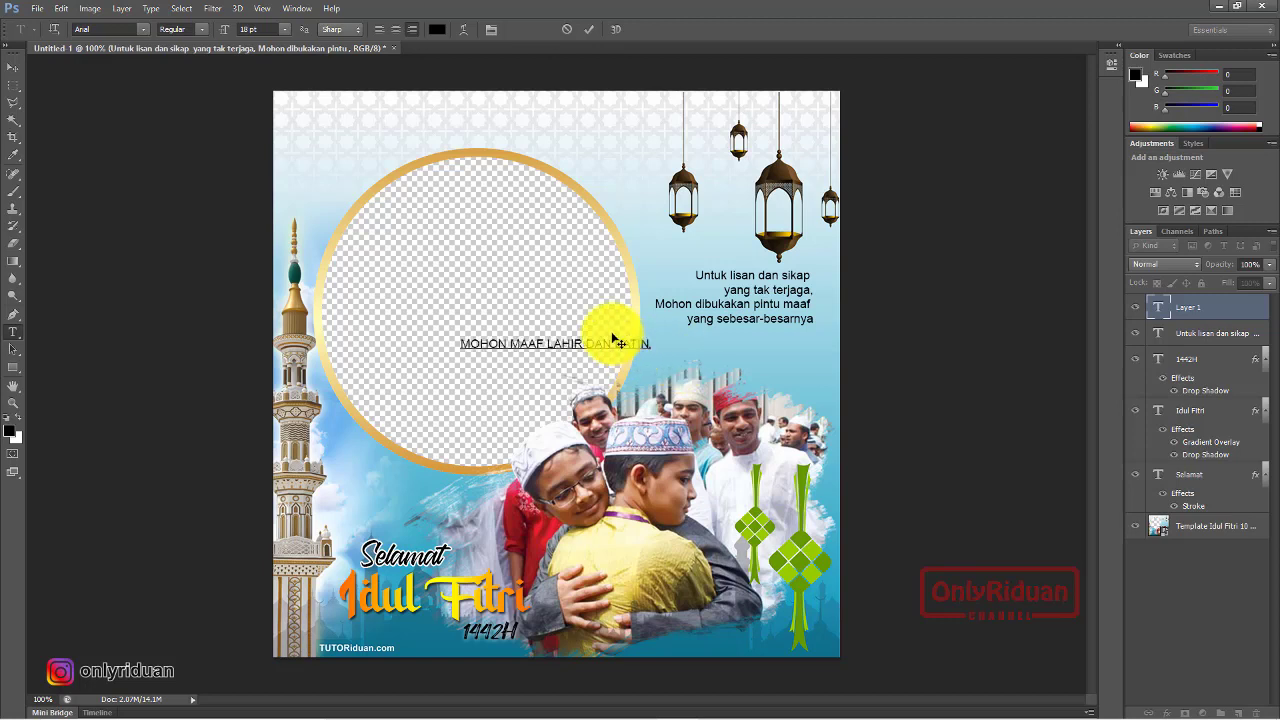
Step: Make the MOHON MAAF LAHIR DAN BATIN line bold
{"action": "left_click_drag", "start_coordinate": [648, 339], "coordinate": [404, 336]}
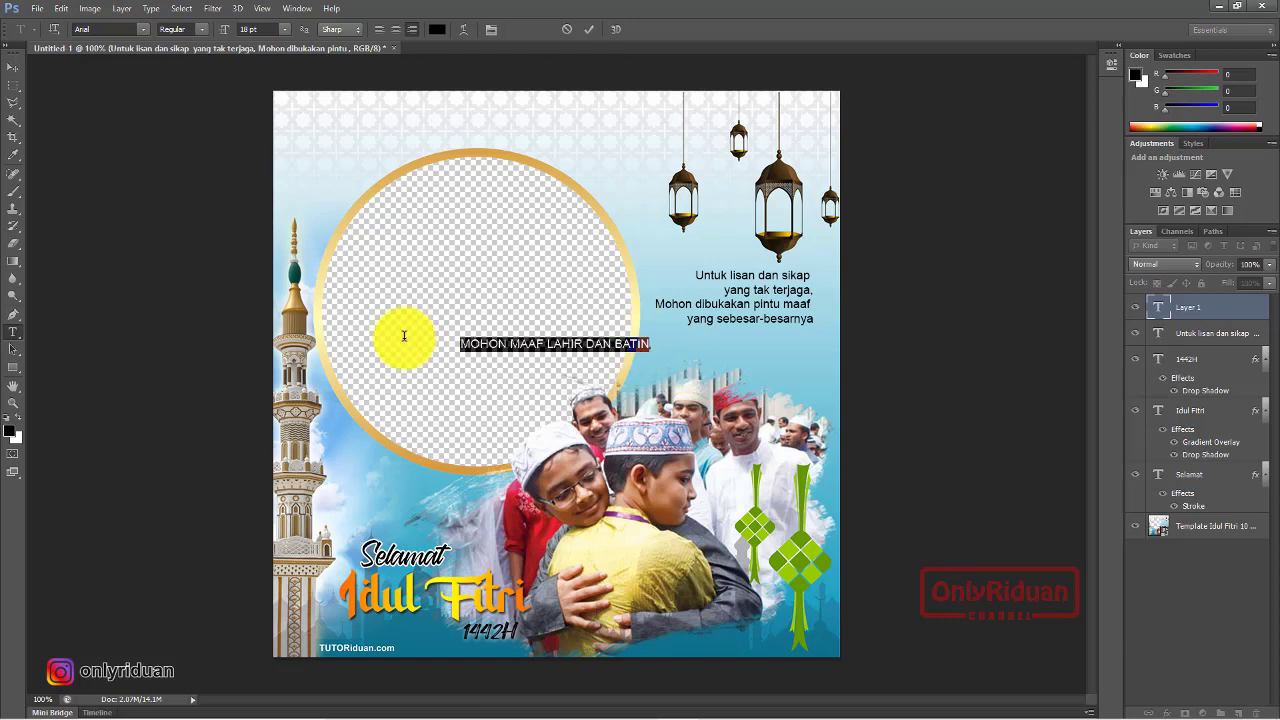
{"action": "left_click", "coordinate": [203, 29]}
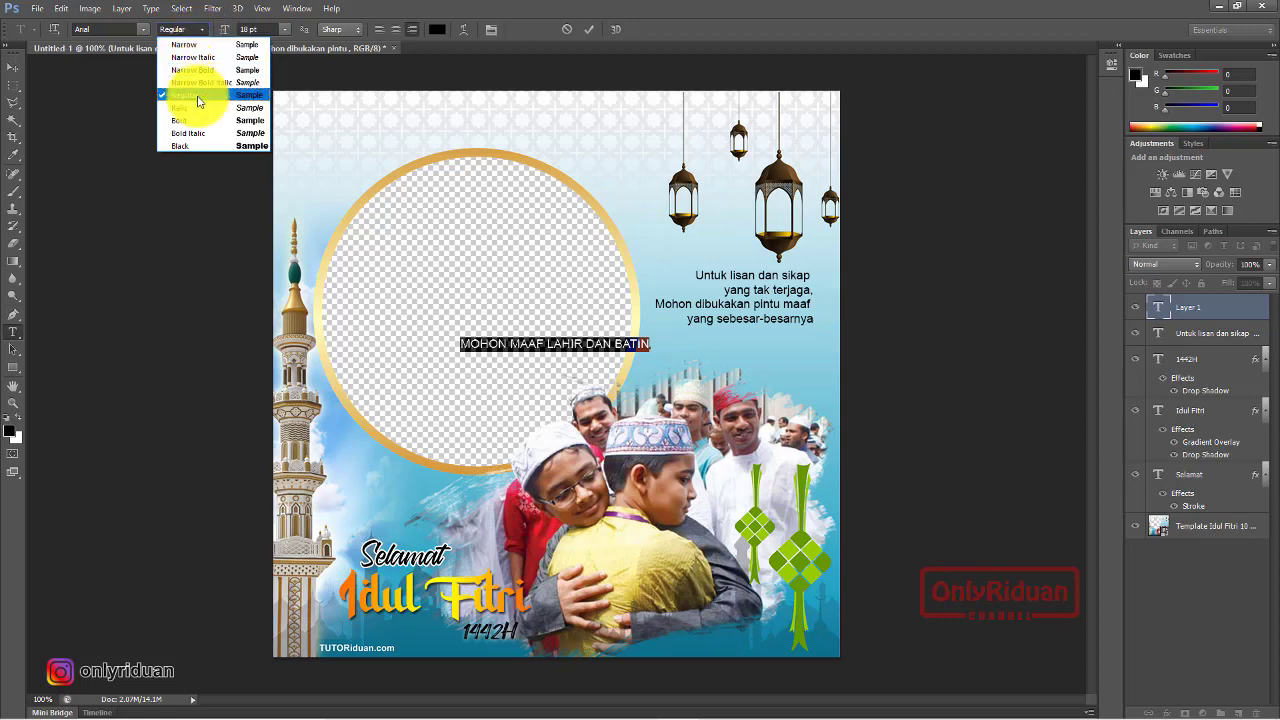
{"action": "left_click", "coordinate": [197, 128]}
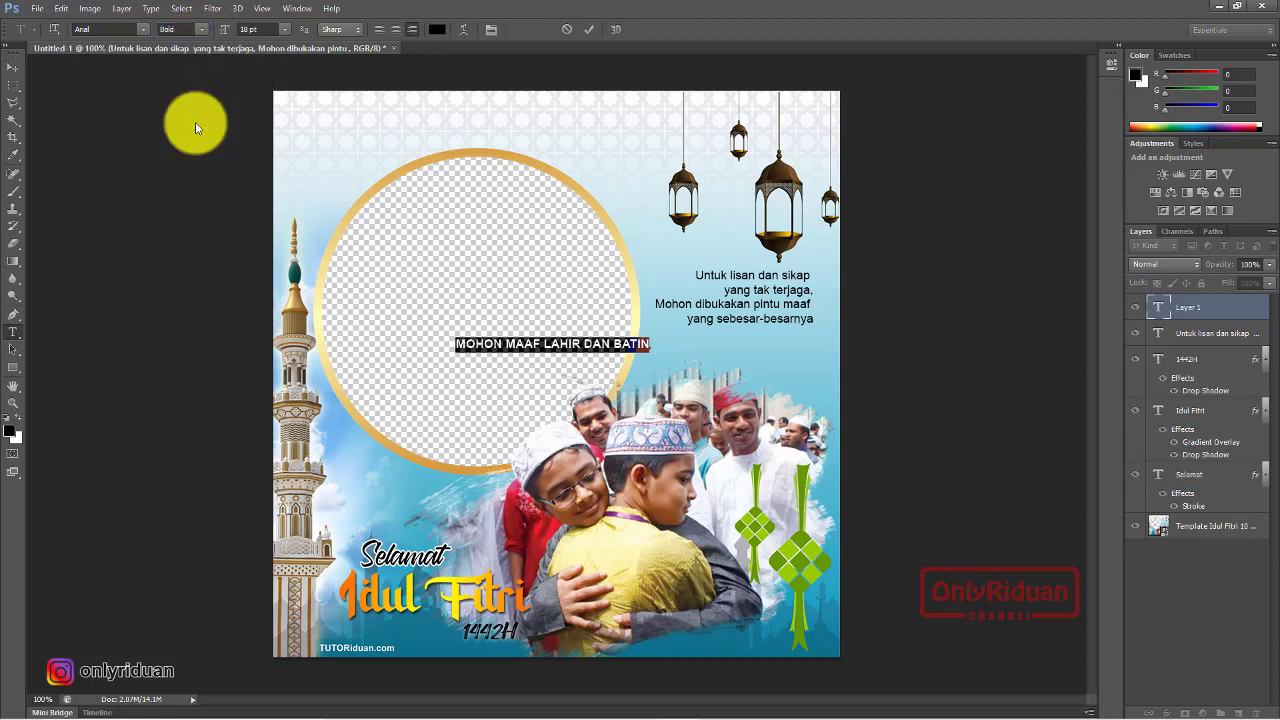
Step: Move the bold line under the right-hand paragraph and nudge both text blocks slightly right and down
{"action": "left_click", "coordinate": [16, 70]}
{"action": "left_click_drag", "start_coordinate": [592, 344], "coordinate": [752, 346]}
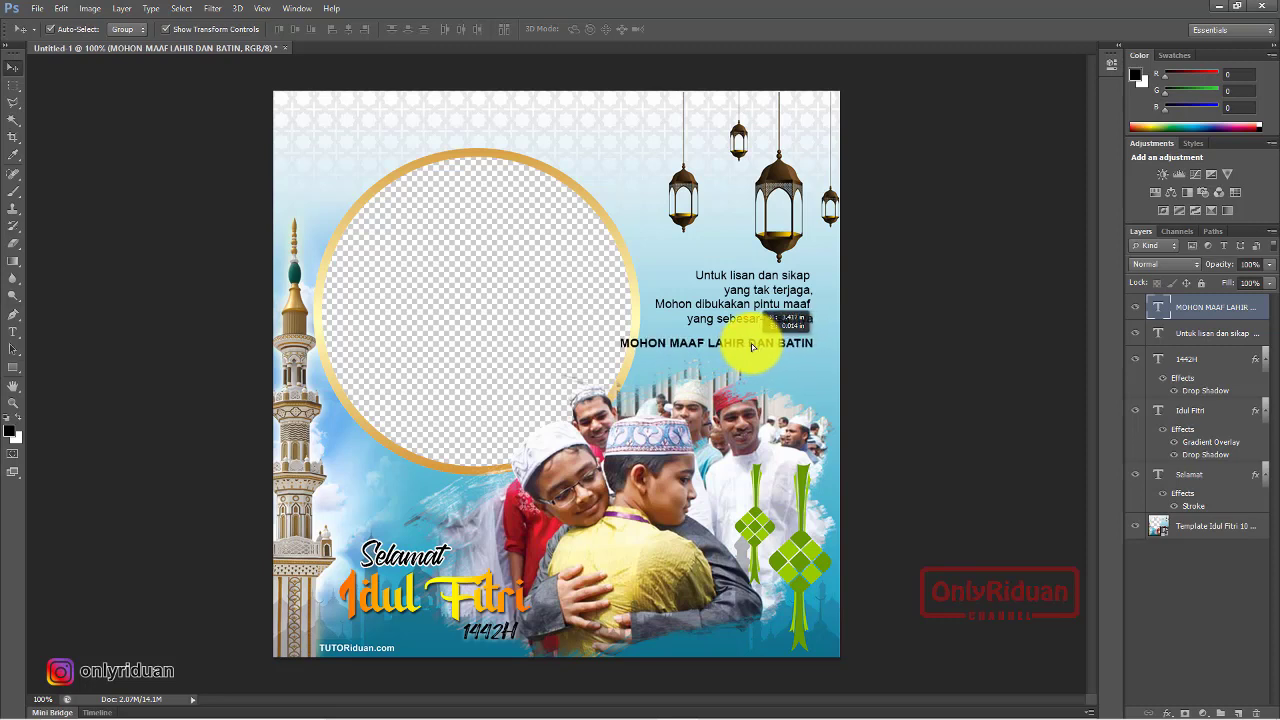
{"action": "left_click", "coordinate": [1185, 334], "text": "ctrl"}
{"action": "left_click_drag", "start_coordinate": [760, 308], "coordinate": [771, 318]}
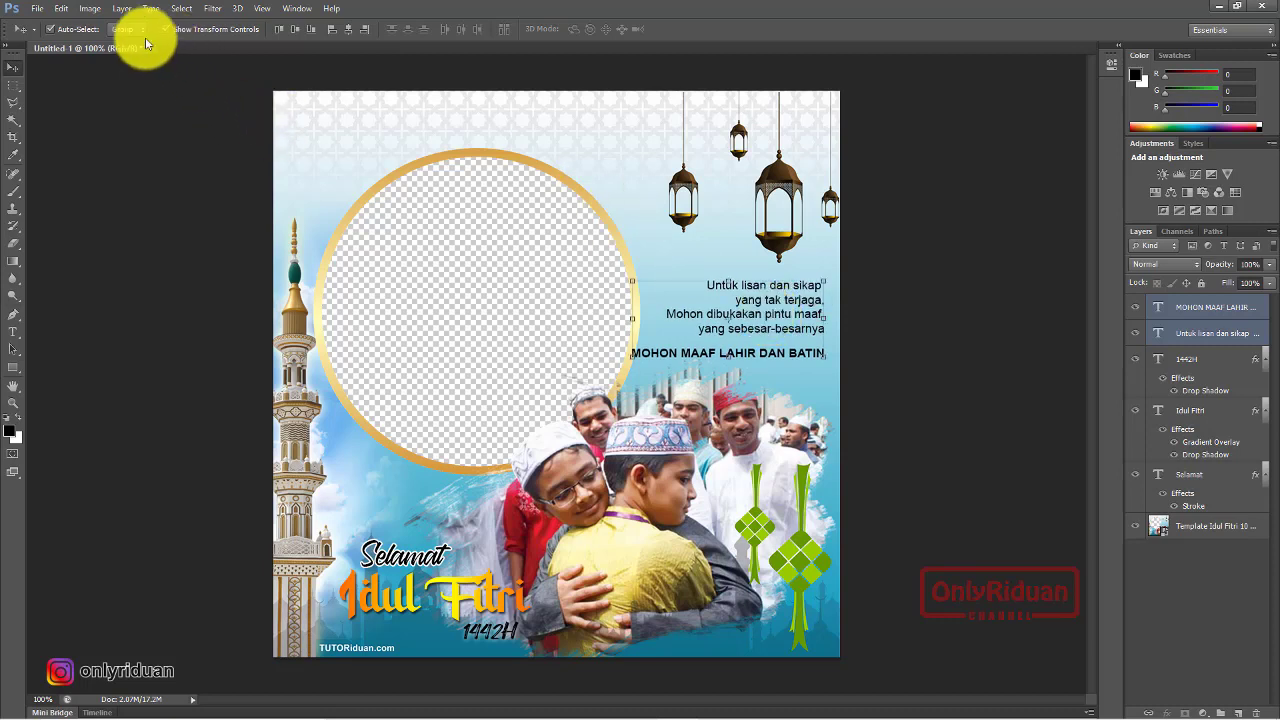
{"action": "left_click", "coordinate": [600, 335]}
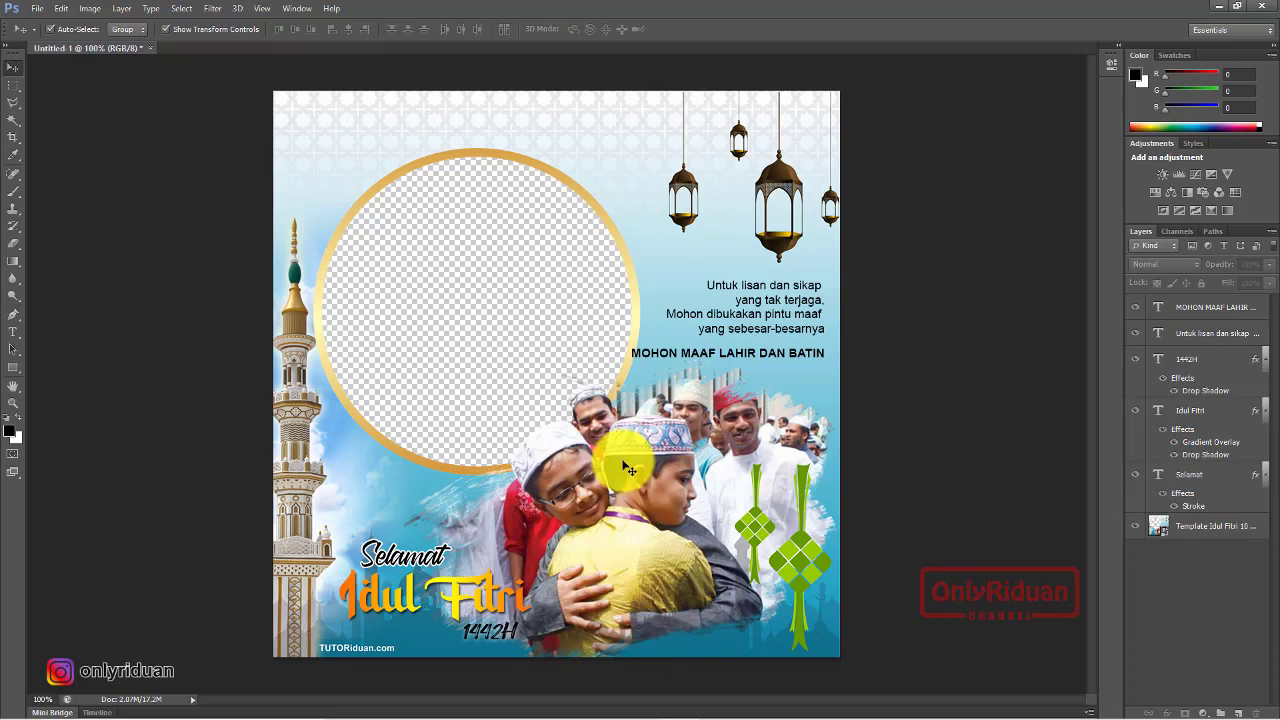
Step: Place the minal-aidin-wal-faizin-islam PNG from the Gambar PNG folder into the design
{"action": "left_click", "coordinate": [36, 9]}
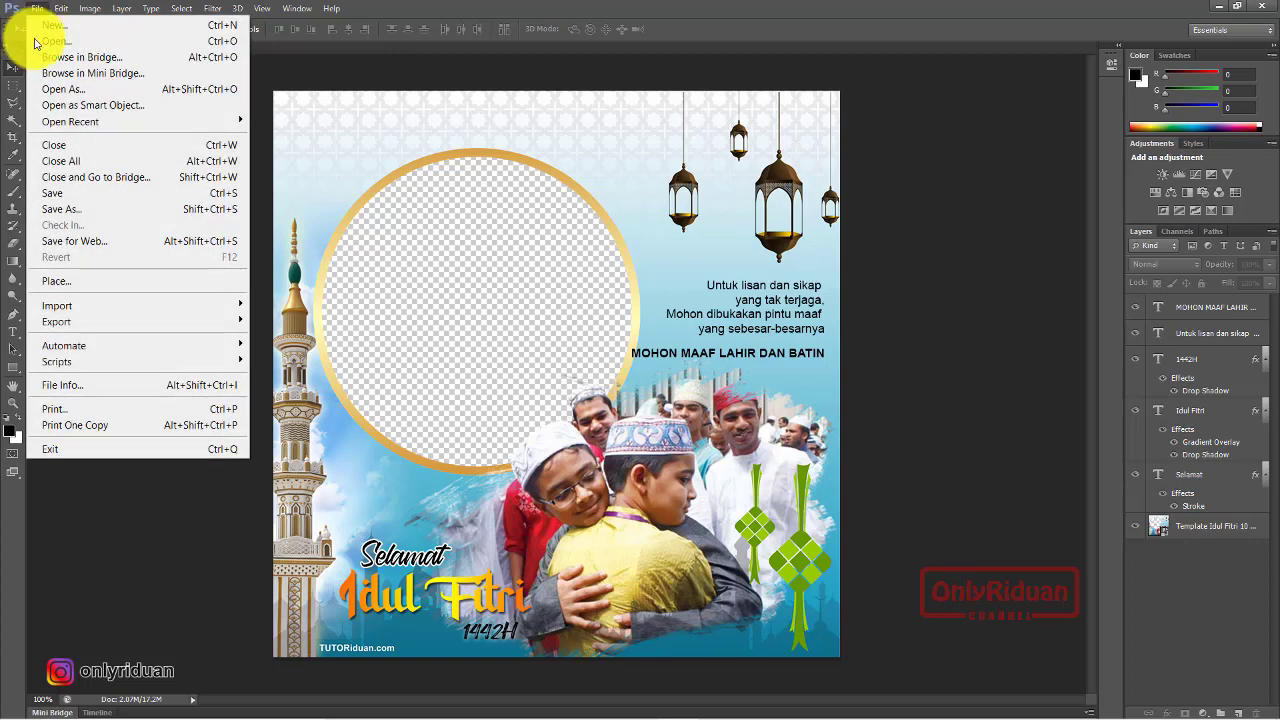
{"action": "left_click", "coordinate": [84, 279]}
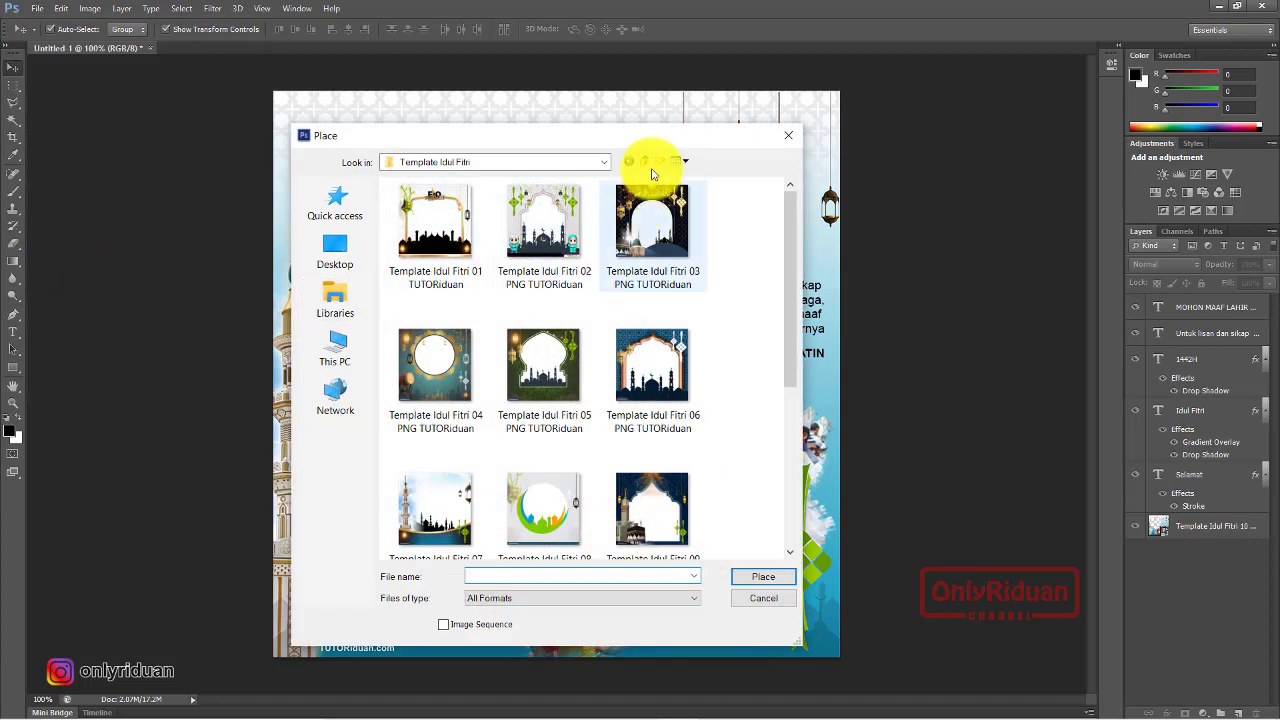
{"action": "left_click", "coordinate": [641, 160]}
{"action": "left_click", "coordinate": [421, 245]}
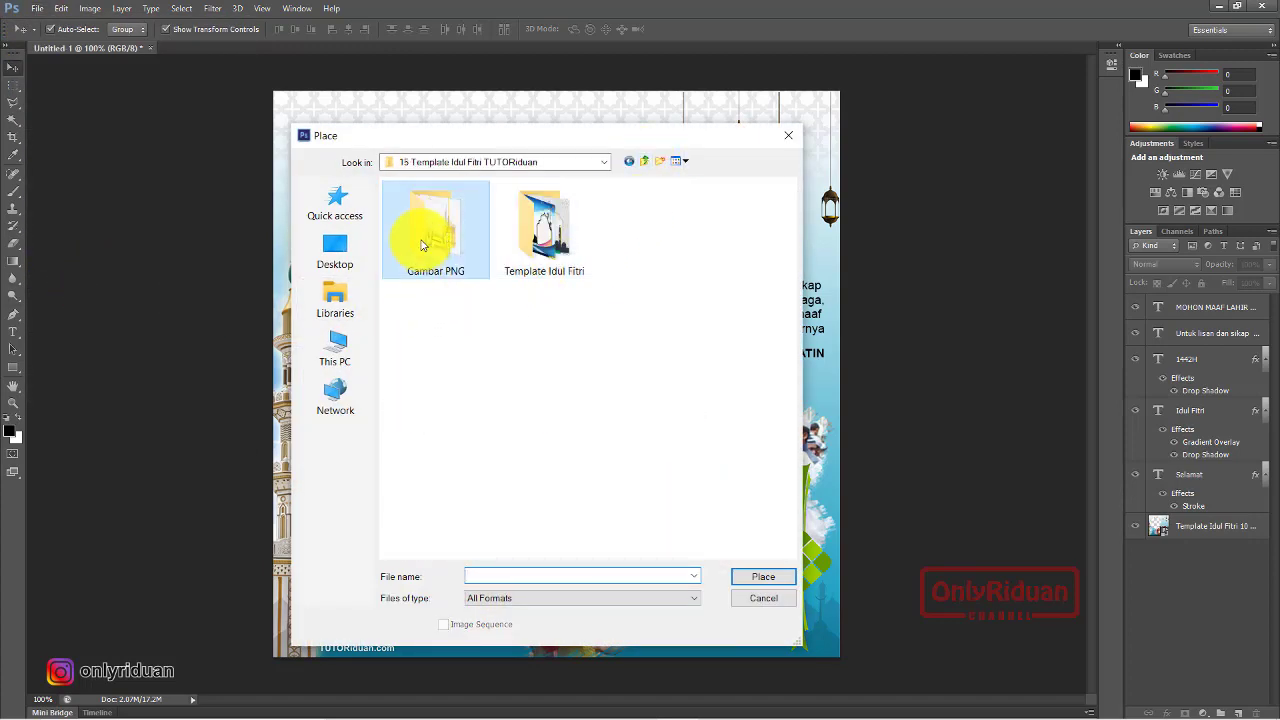
{"action": "double_click", "coordinate": [421, 245]}
{"action": "left_click", "coordinate": [545, 520]}
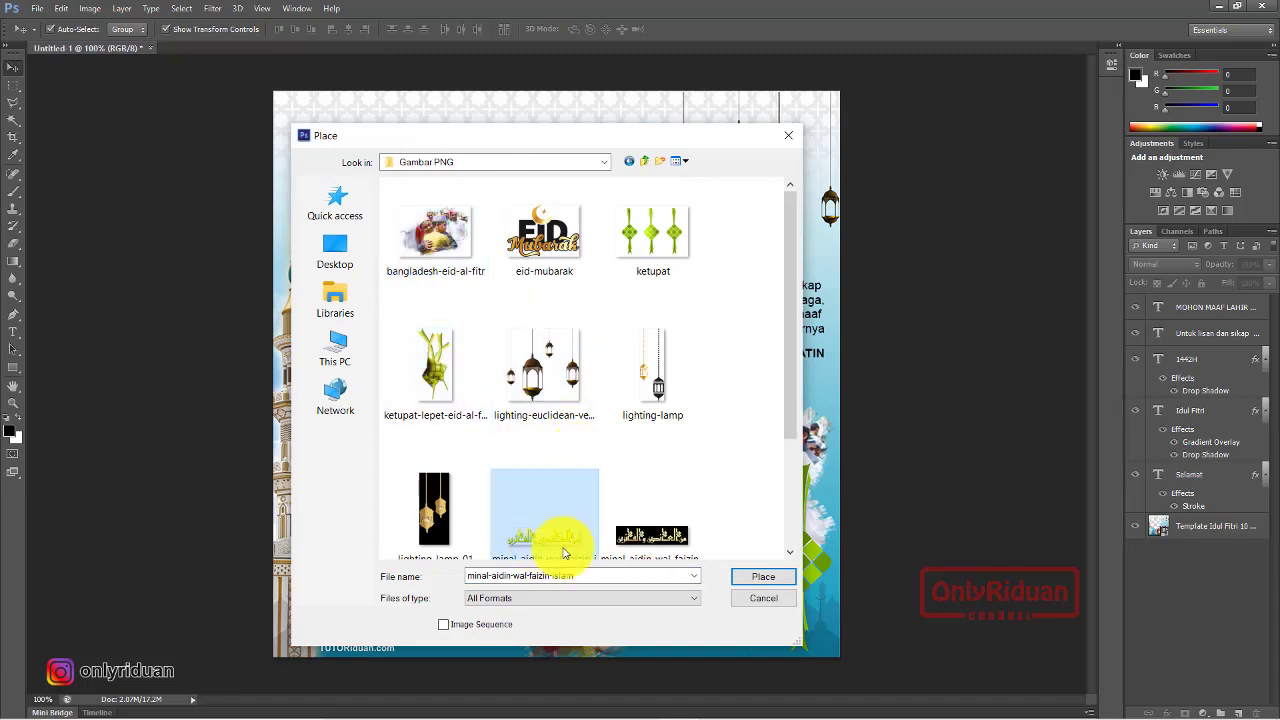
{"action": "left_click", "coordinate": [757, 577]}
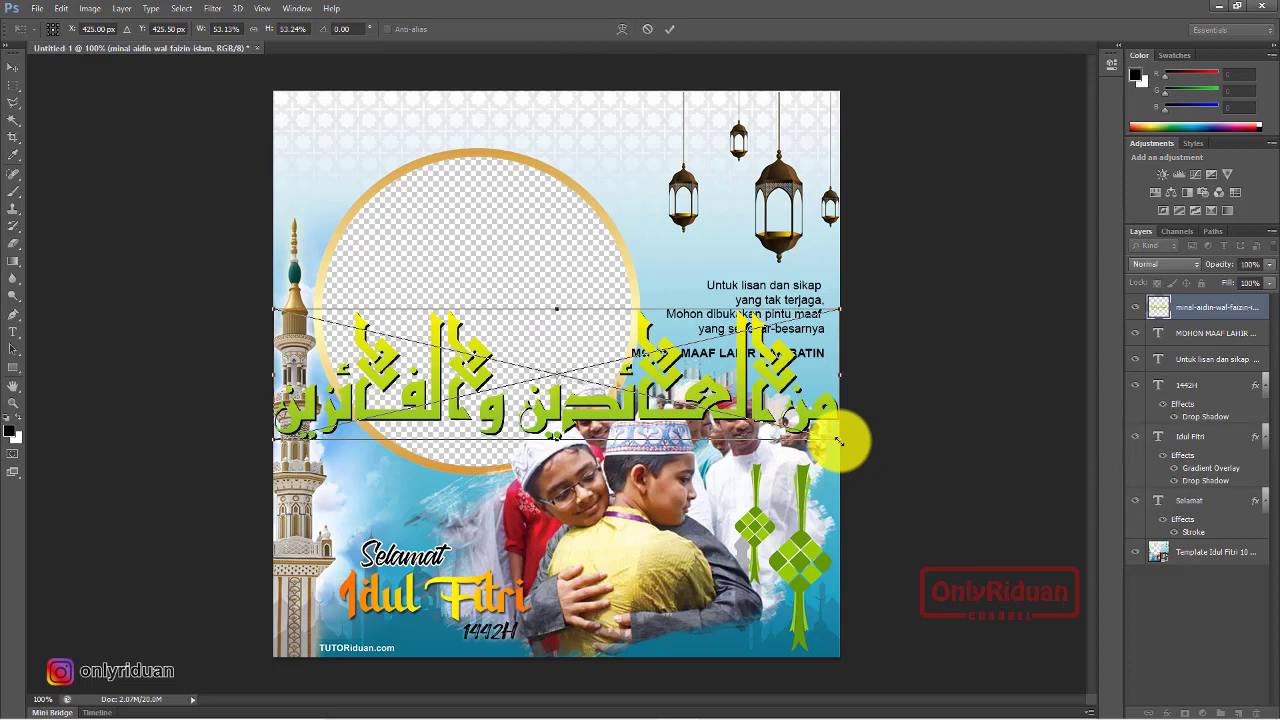
Step: Scale the calligraphy to about 15% and move it to the top above the photo circle
{"action": "left_click_drag", "start_coordinate": [838, 440], "coordinate": [643, 375]}
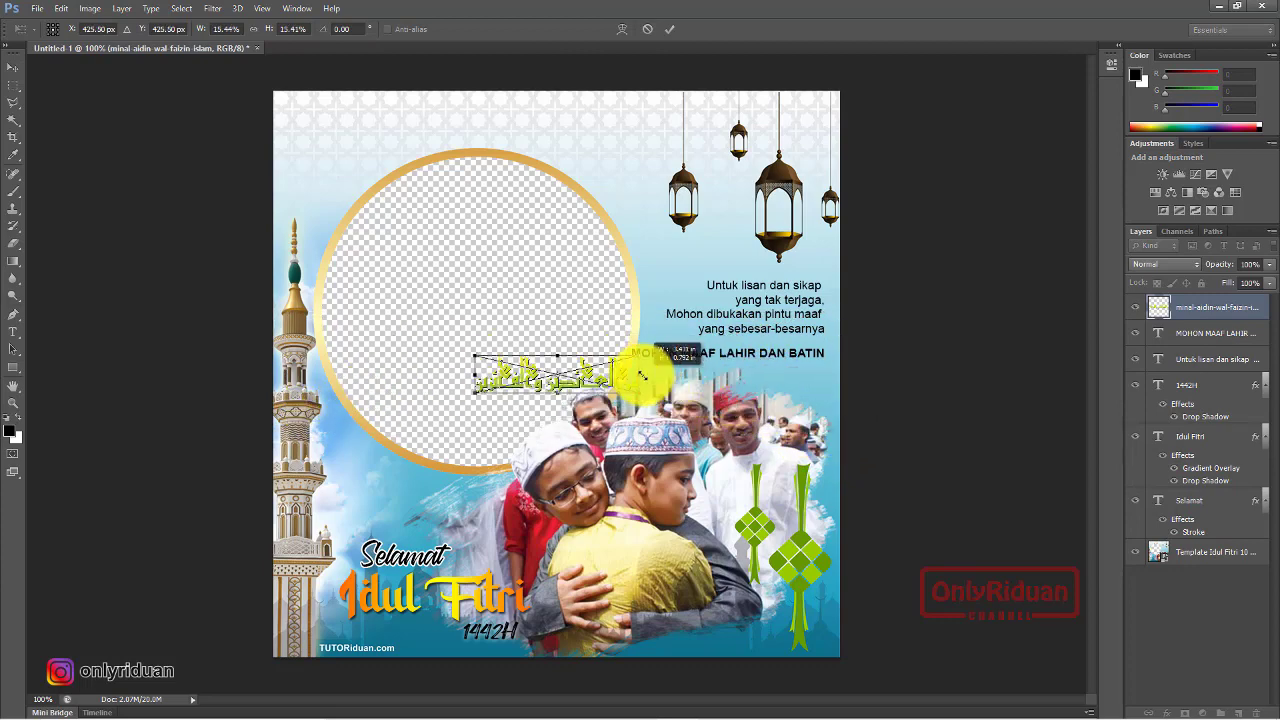
{"action": "left_click", "coordinate": [669, 29]}
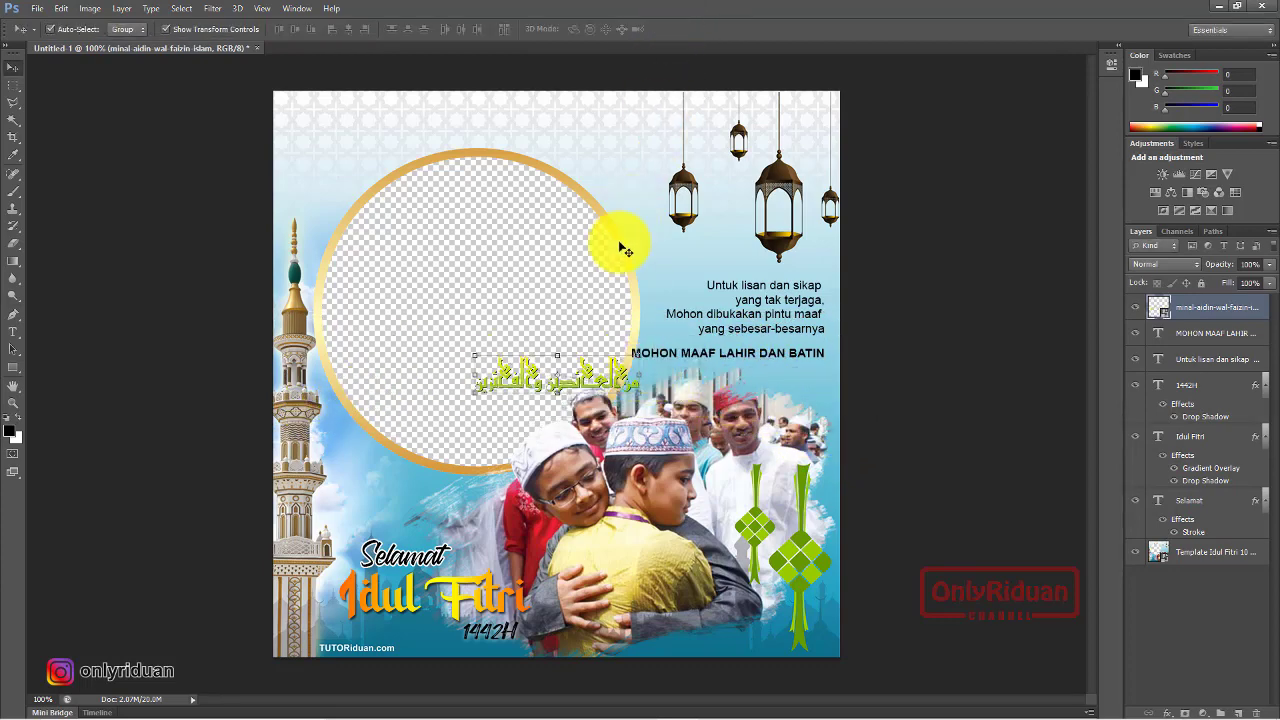
{"action": "left_click_drag", "start_coordinate": [588, 372], "coordinate": [508, 126]}
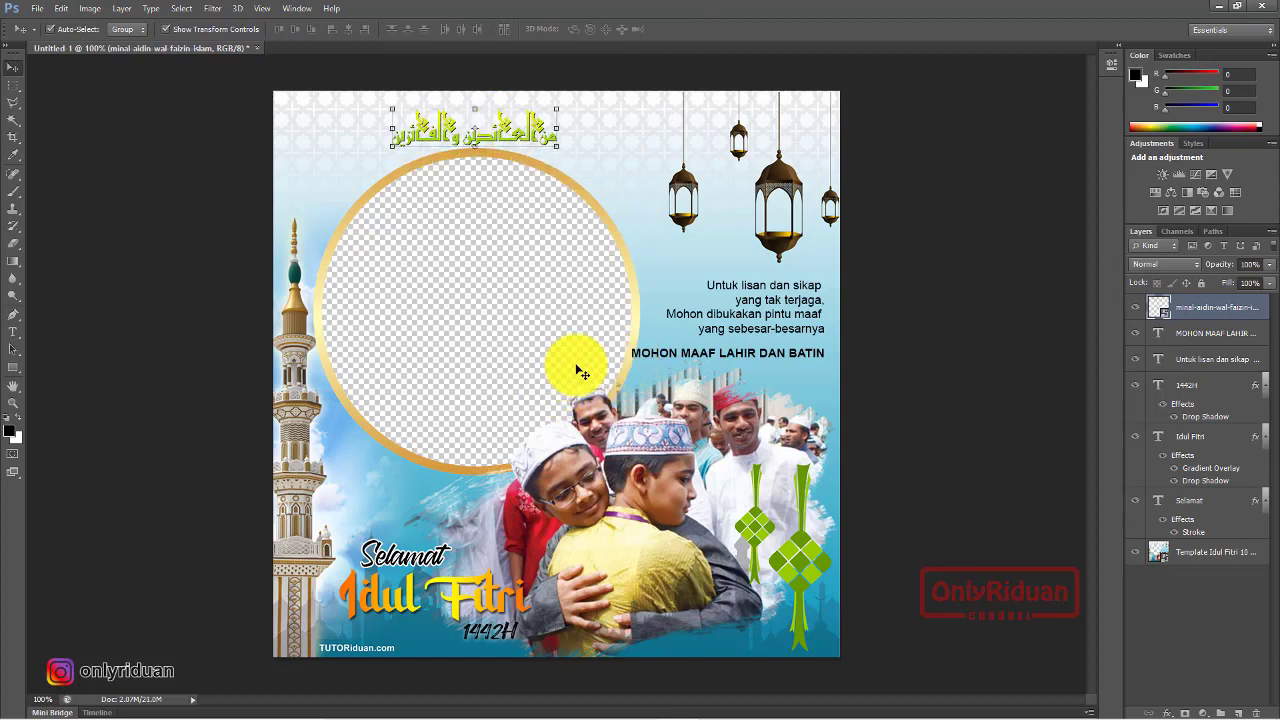
{"action": "left_click", "coordinate": [166, 29]}
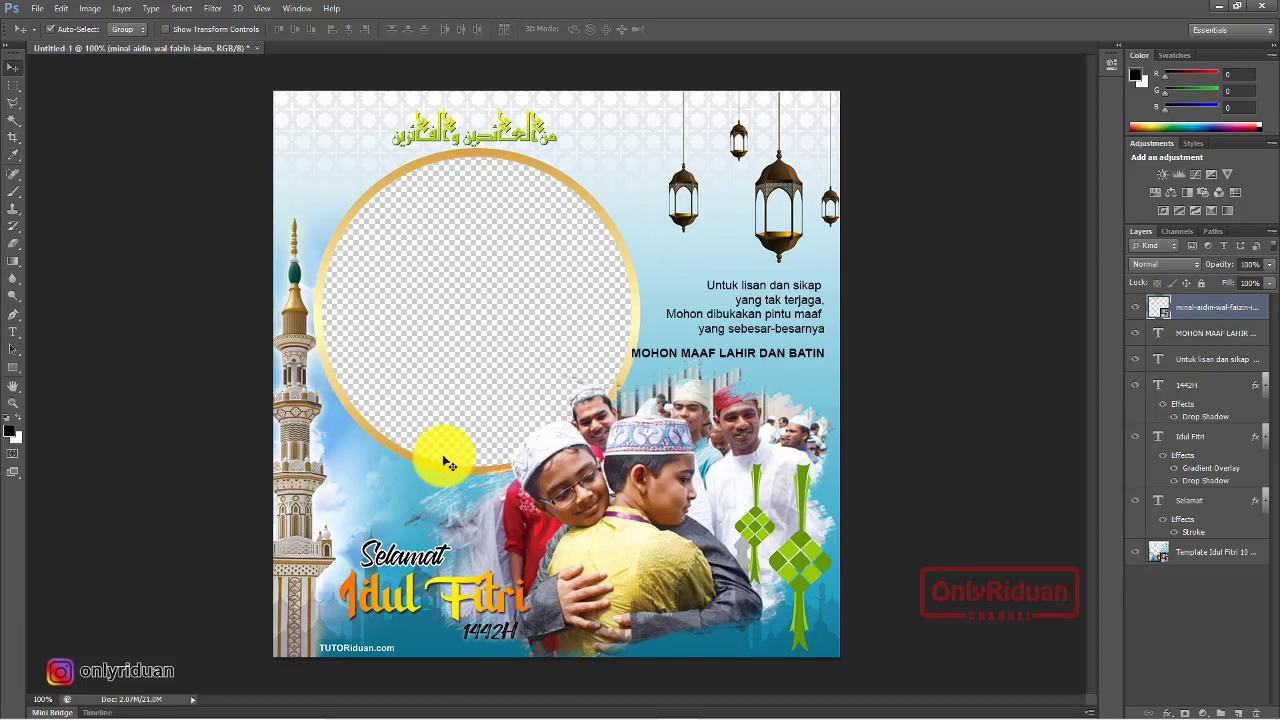
Step: Begin Save As and go to the PNG Twibbonize folder inside Pictures > Twibbon Idul fitri
{"action": "left_click", "coordinate": [37, 8]}
{"action": "left_click", "coordinate": [62, 193]}
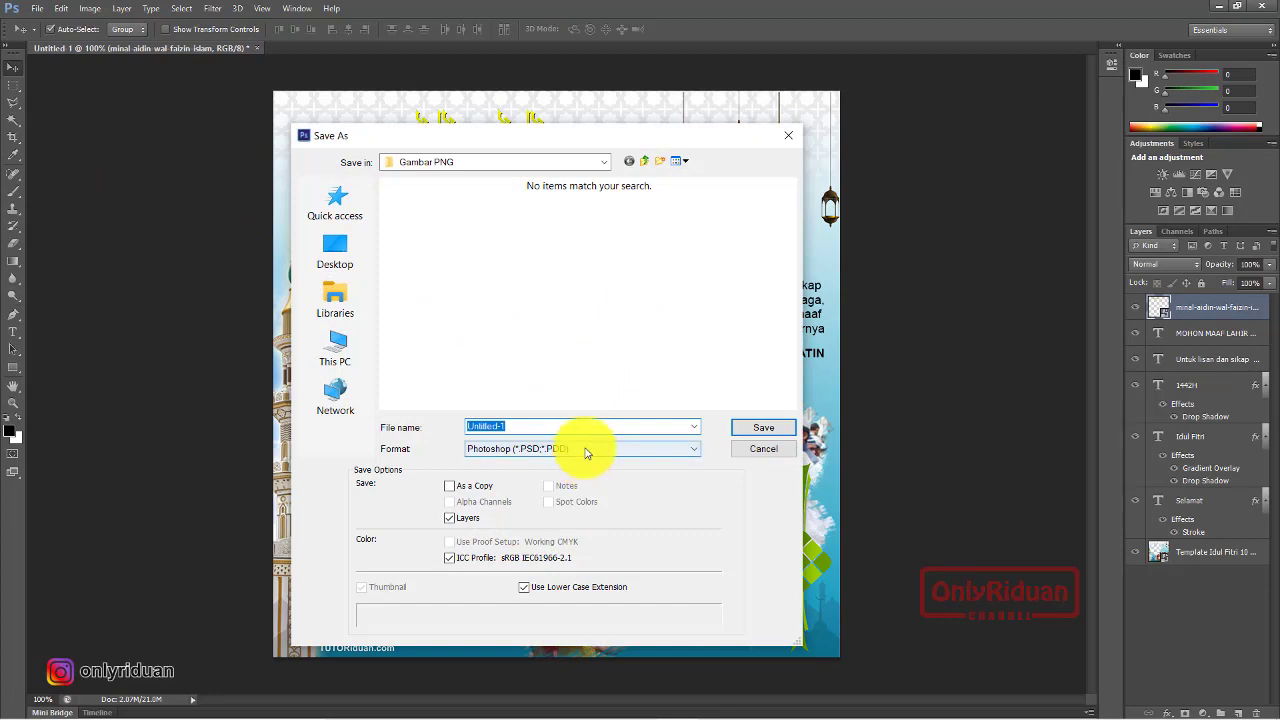
{"action": "left_click", "coordinate": [604, 162]}
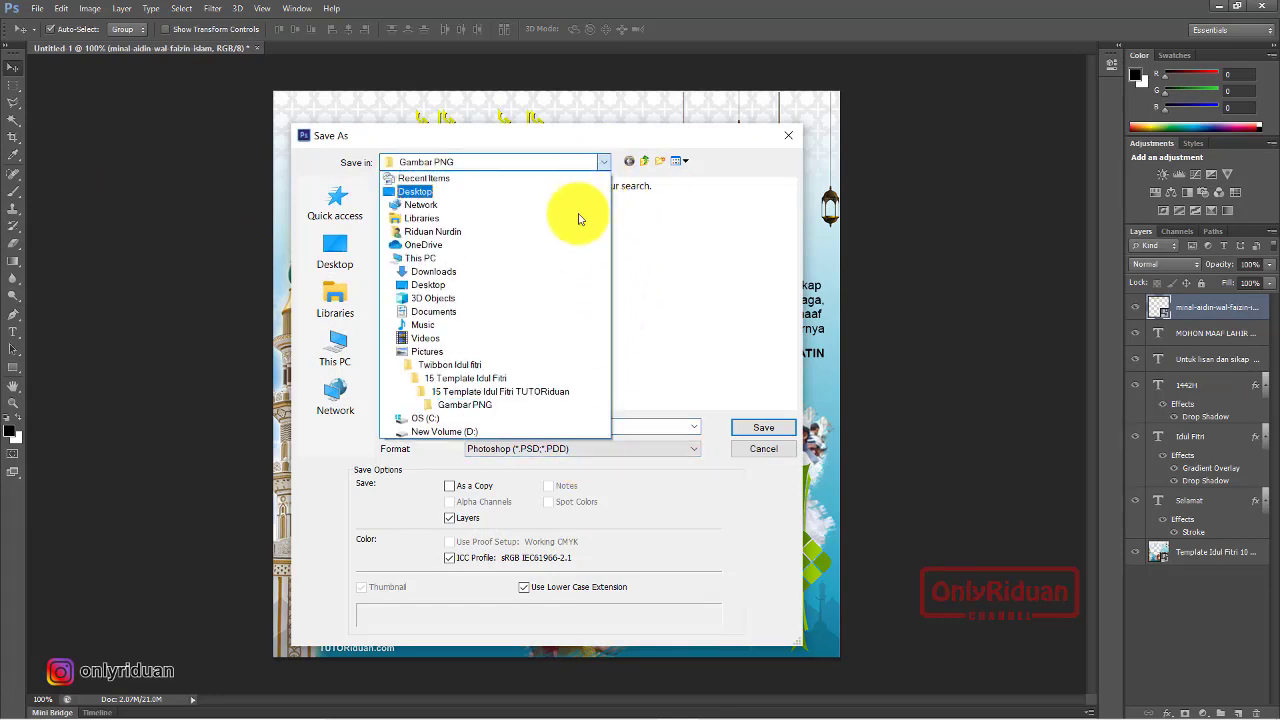
{"action": "left_click", "coordinate": [428, 351]}
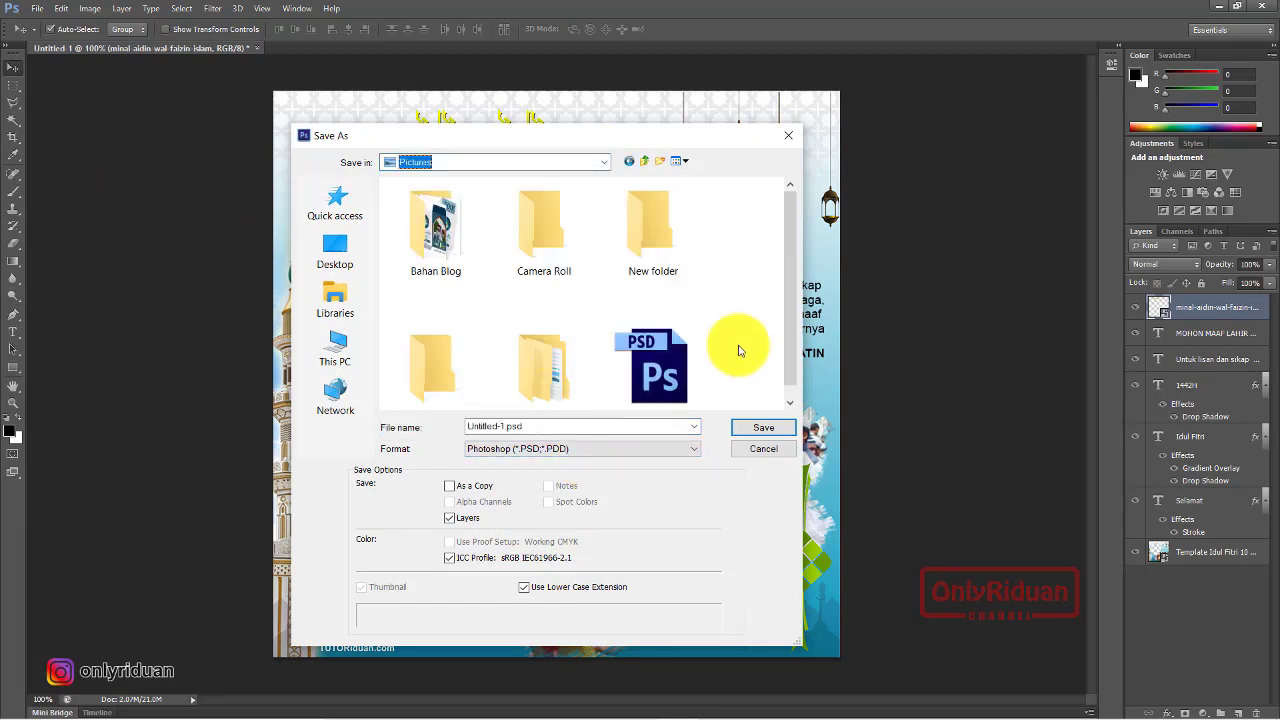
{"action": "left_click", "coordinate": [521, 364]}
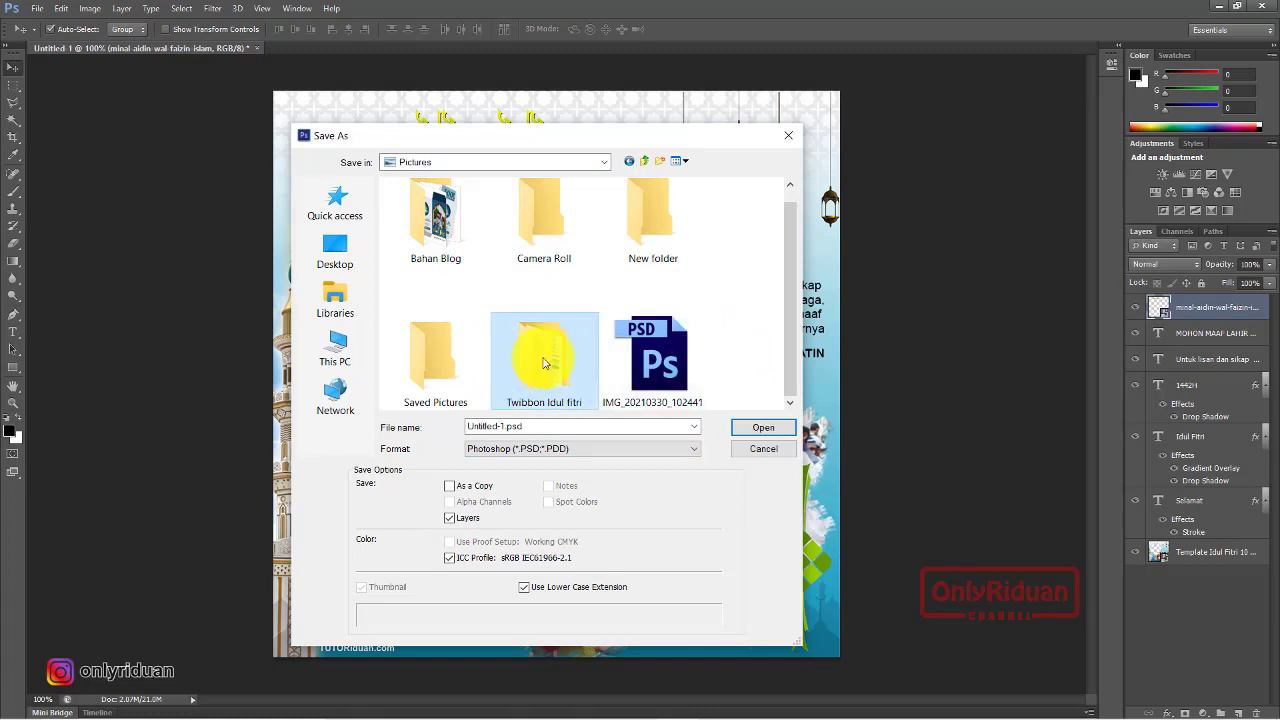
{"action": "double_click", "coordinate": [545, 363]}
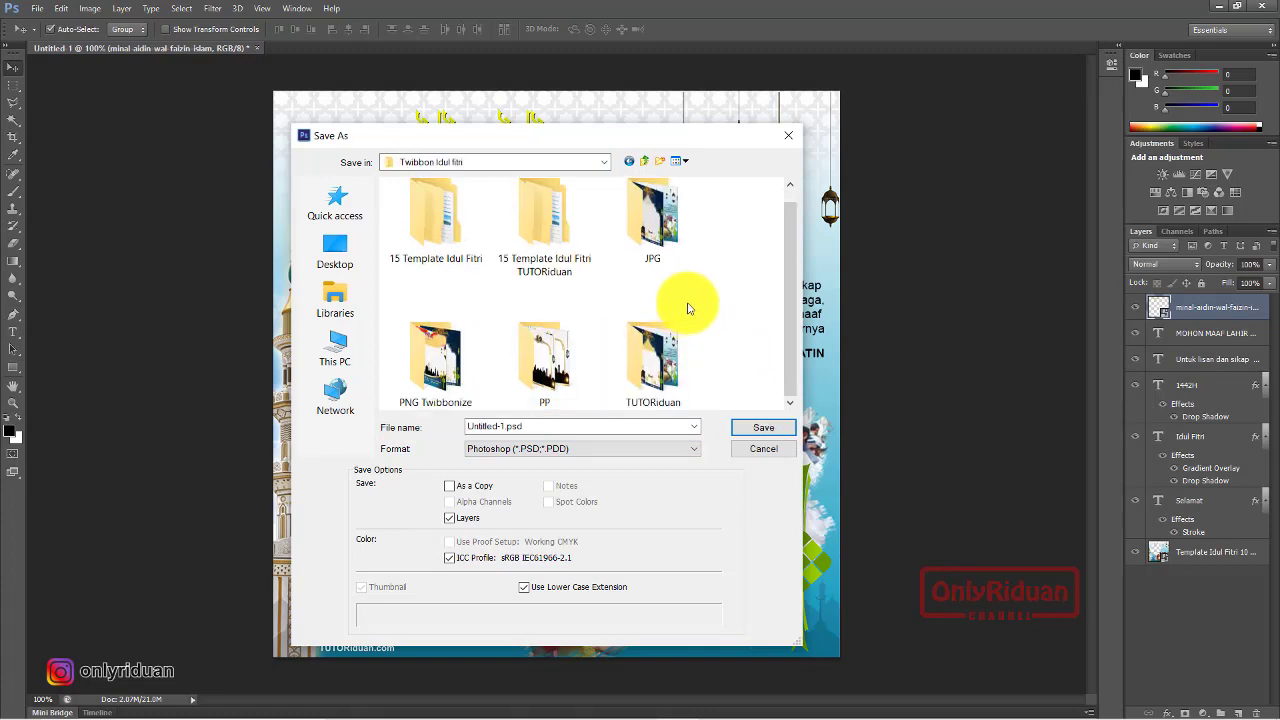
{"action": "double_click", "coordinate": [435, 360]}
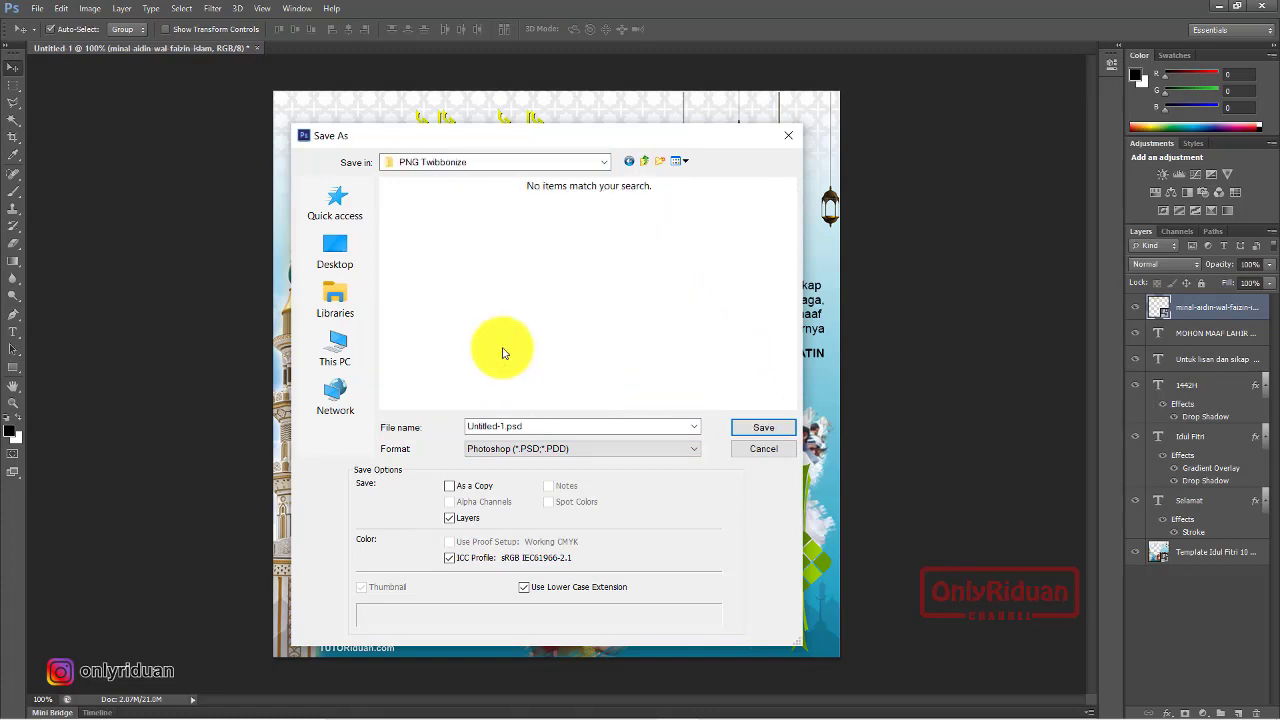
Step: Save as PNG named Twibbon Idul Fitri 1442 H 10 TUTORiduan, accepting the PNG options
{"action": "left_click", "coordinate": [551, 449]}
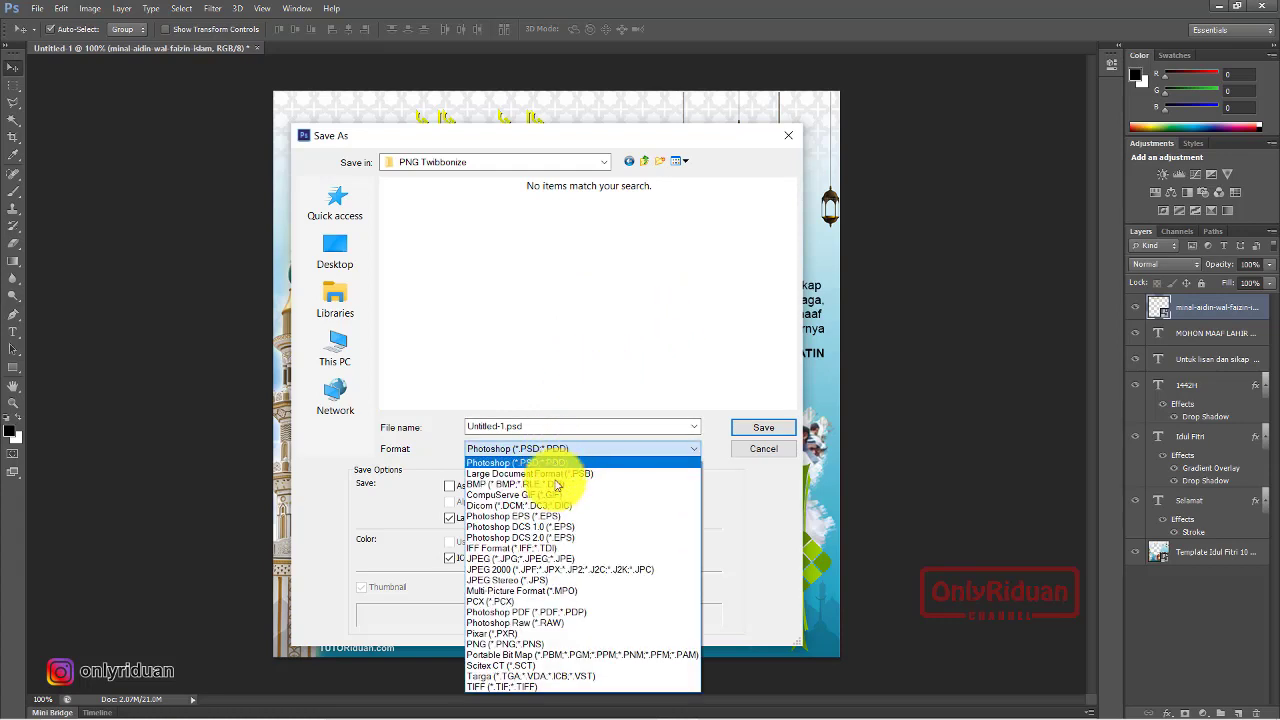
{"action": "left_click", "coordinate": [516, 645]}
{"action": "left_click_drag", "start_coordinate": [790, 250], "coordinate": [792, 391]}
{"action": "left_click", "coordinate": [652, 345]}
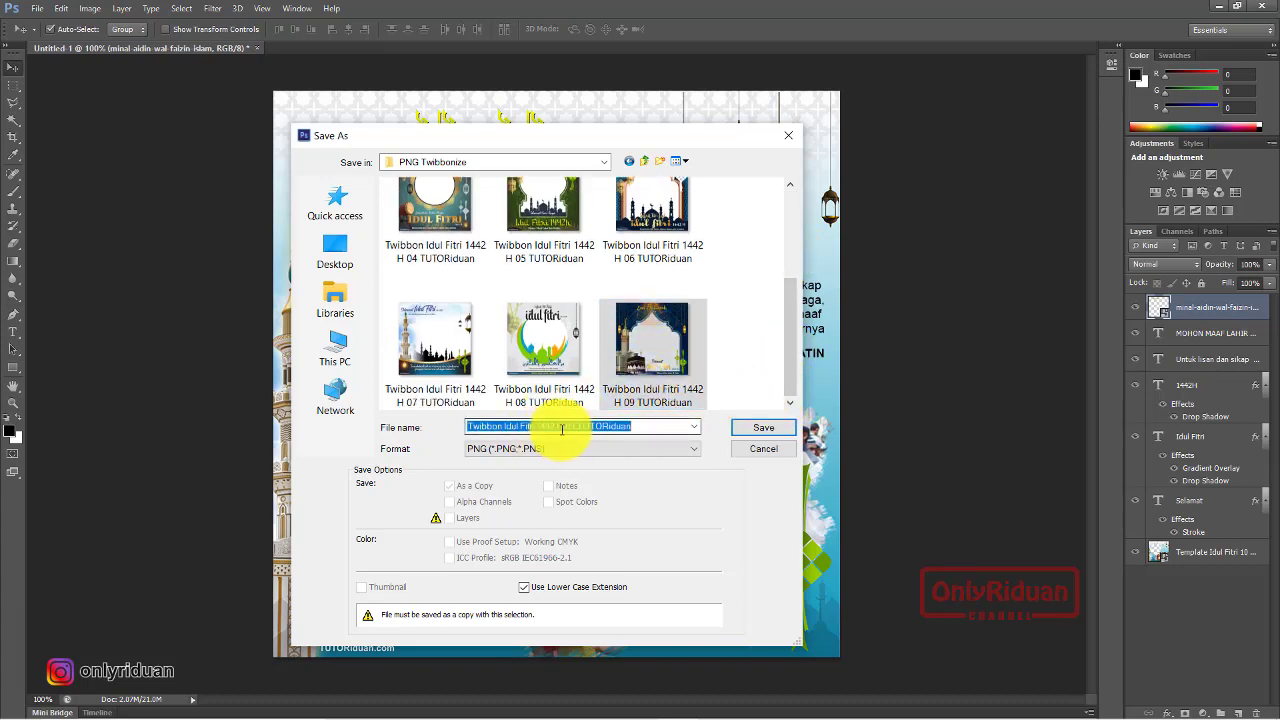
{"action": "left_click_drag", "start_coordinate": [570, 427], "coordinate": [614, 428]}
{"action": "key", "text": "BackSpace"}
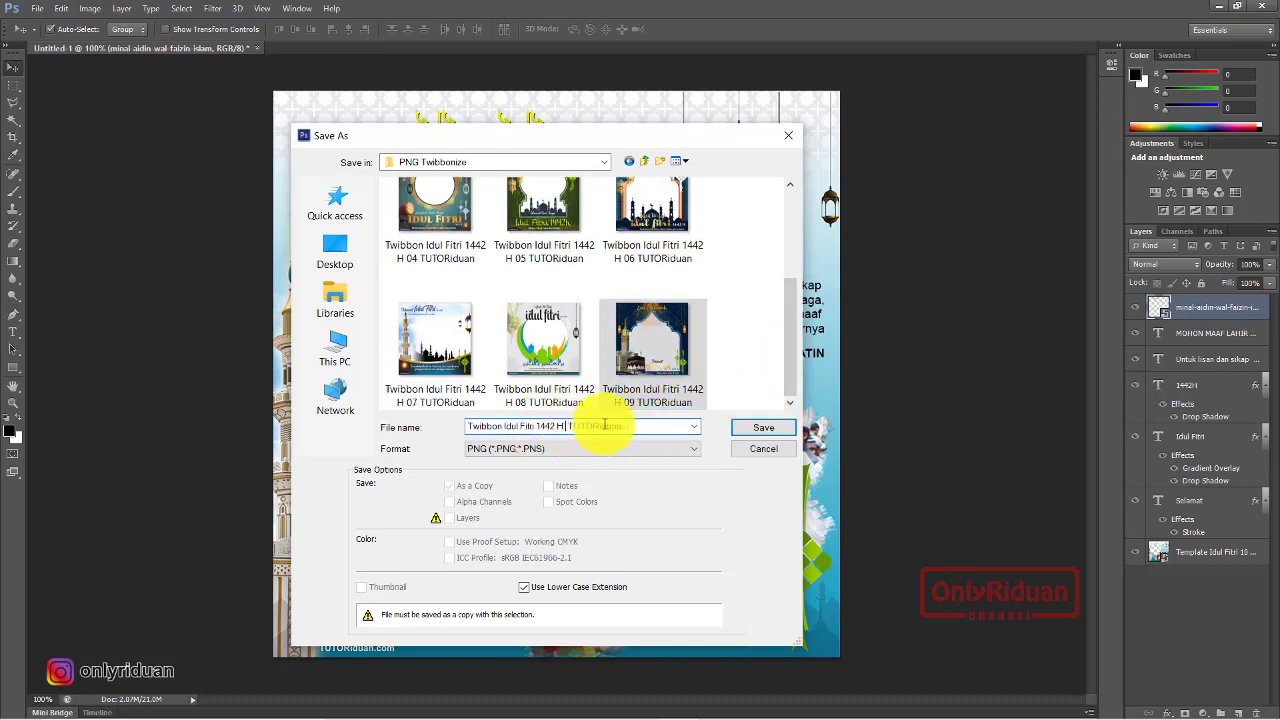
{"action": "type", "text": "10"}
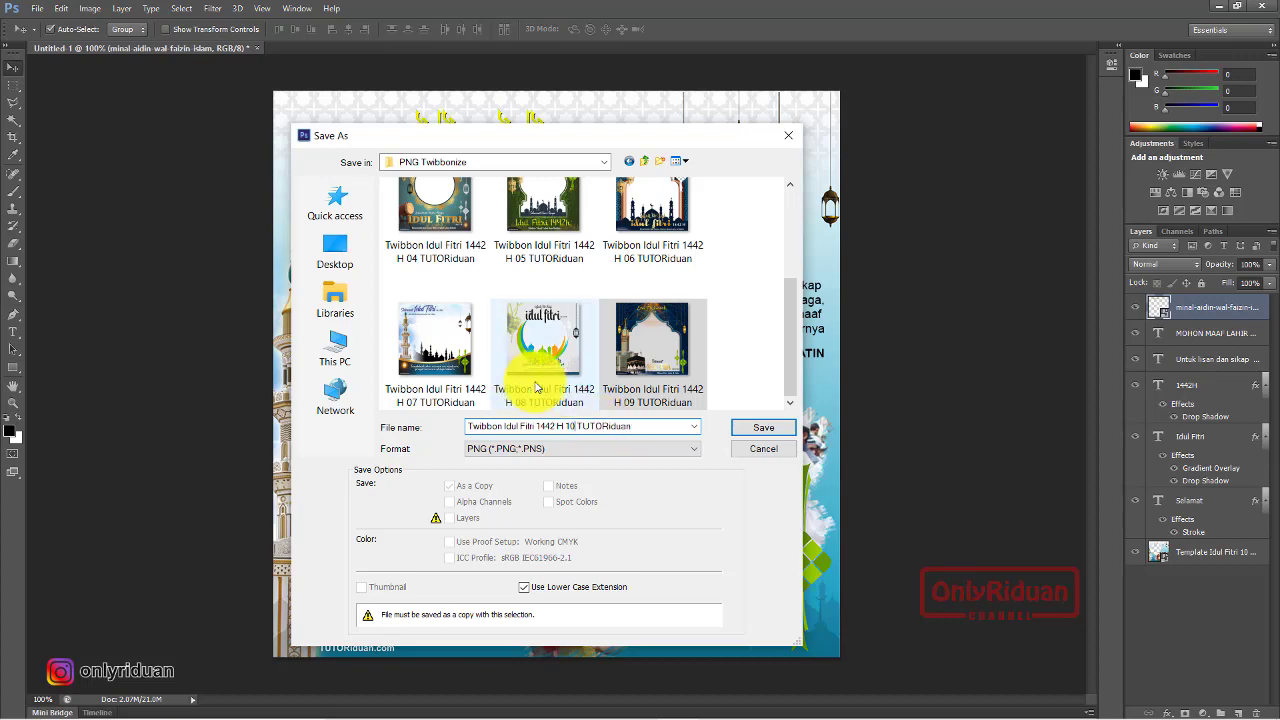
{"action": "left_click", "coordinate": [772, 428]}
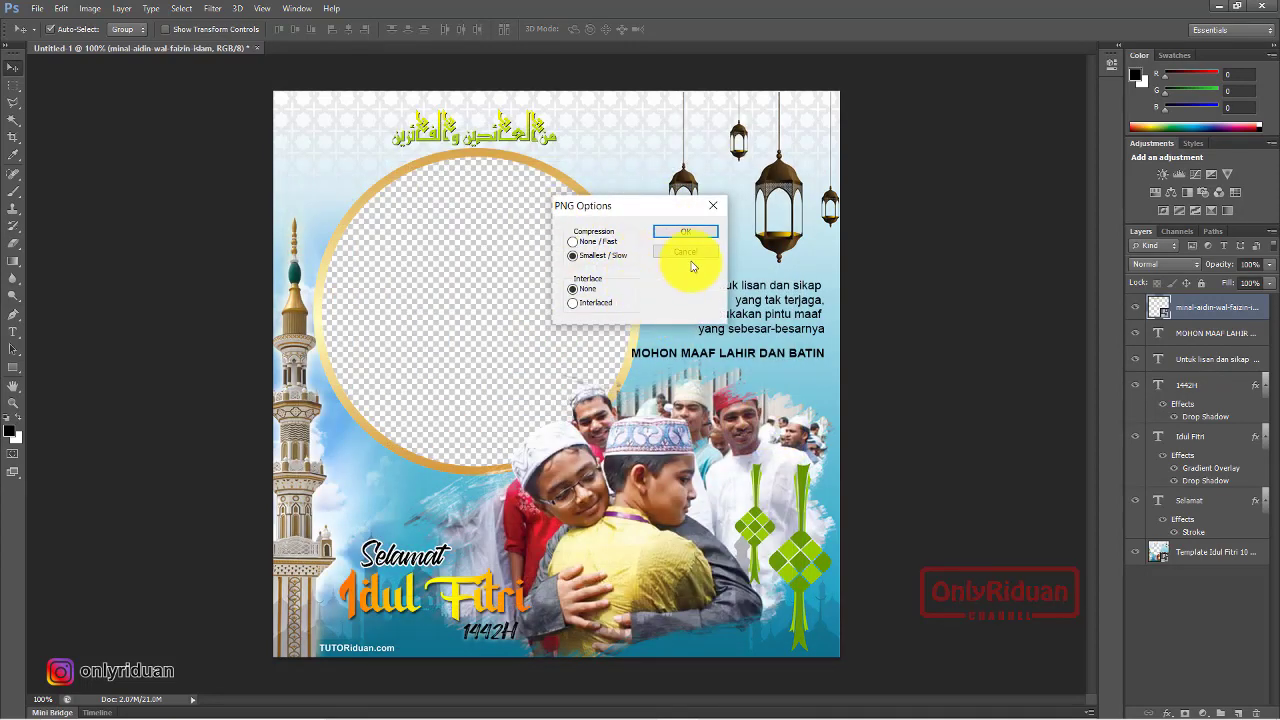
{"action": "left_click", "coordinate": [686, 231]}
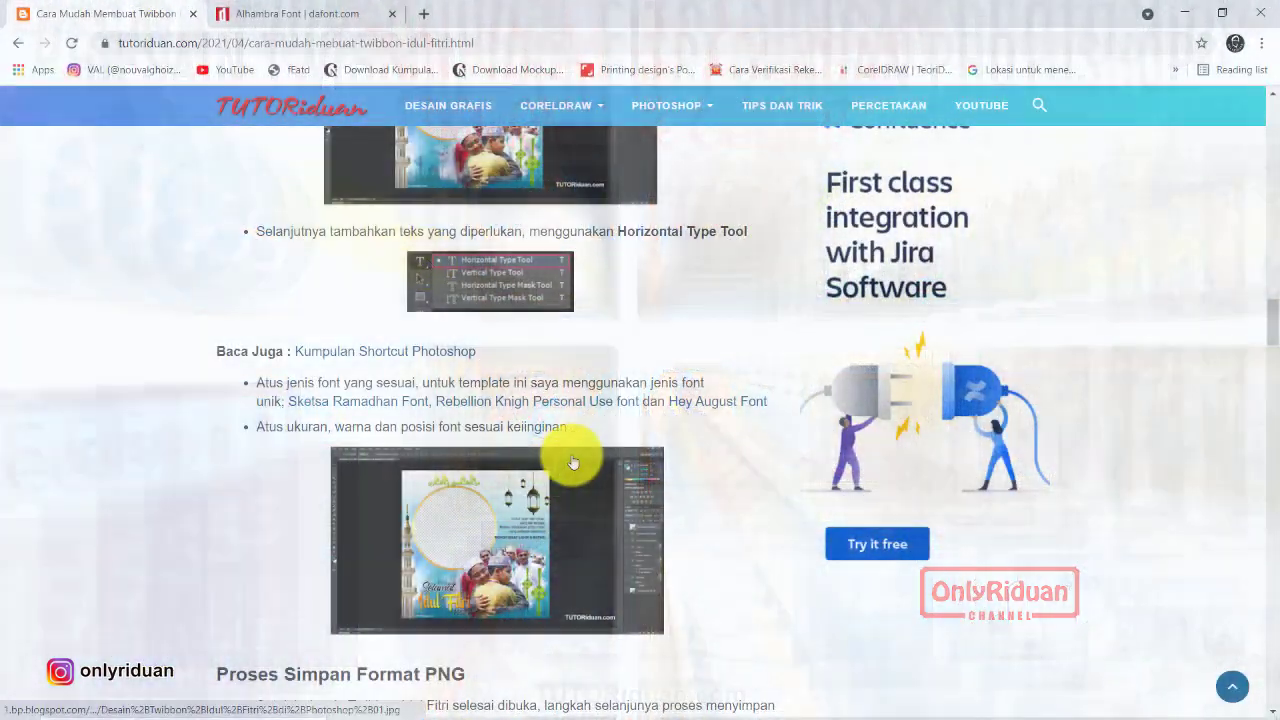
Step: Scroll to the Twibbonize section of the tutoriduan.com article and follow its Twibbonize link
{"action": "scroll", "coordinate": [571, 457], "scroll_direction": "down", "scroll_amount": 3}
{"action": "scroll", "coordinate": [528, 457], "scroll_direction": "down", "scroll_amount": 4}
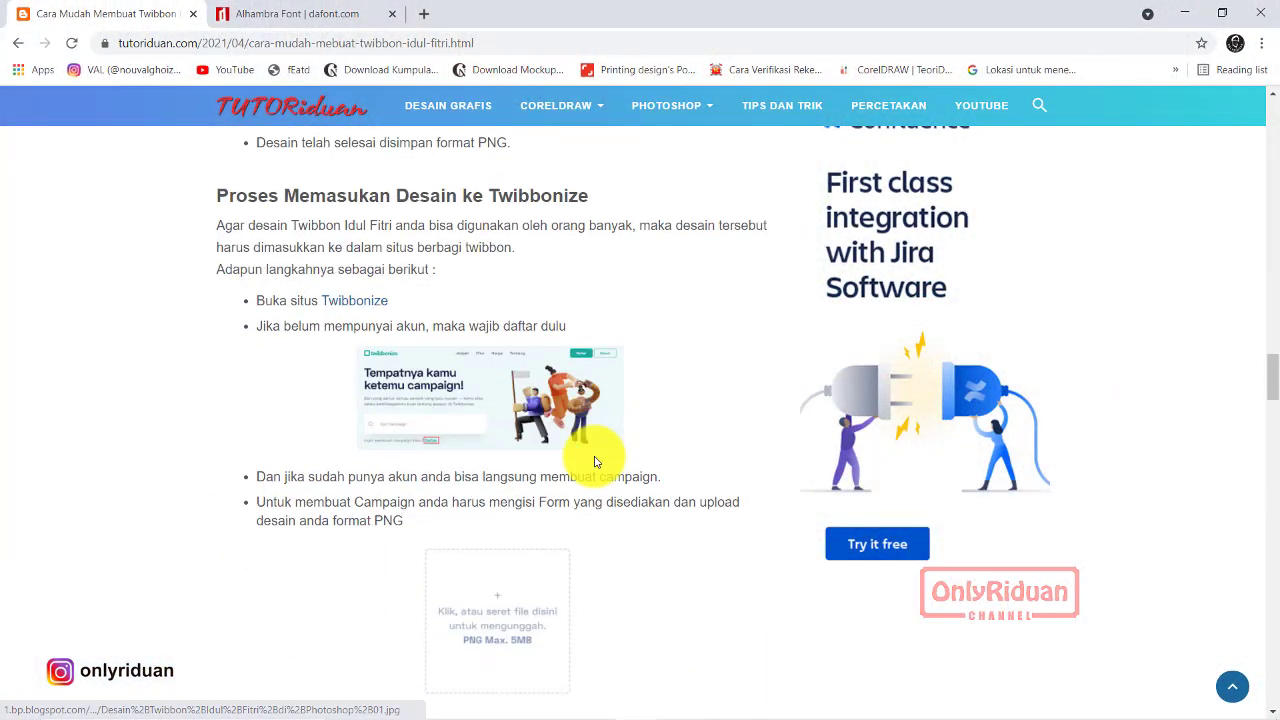
{"action": "scroll", "coordinate": [592, 458], "scroll_direction": "down", "scroll_amount": 3}
{"action": "scroll", "coordinate": [592, 458], "scroll_direction": "up", "scroll_amount": 3}
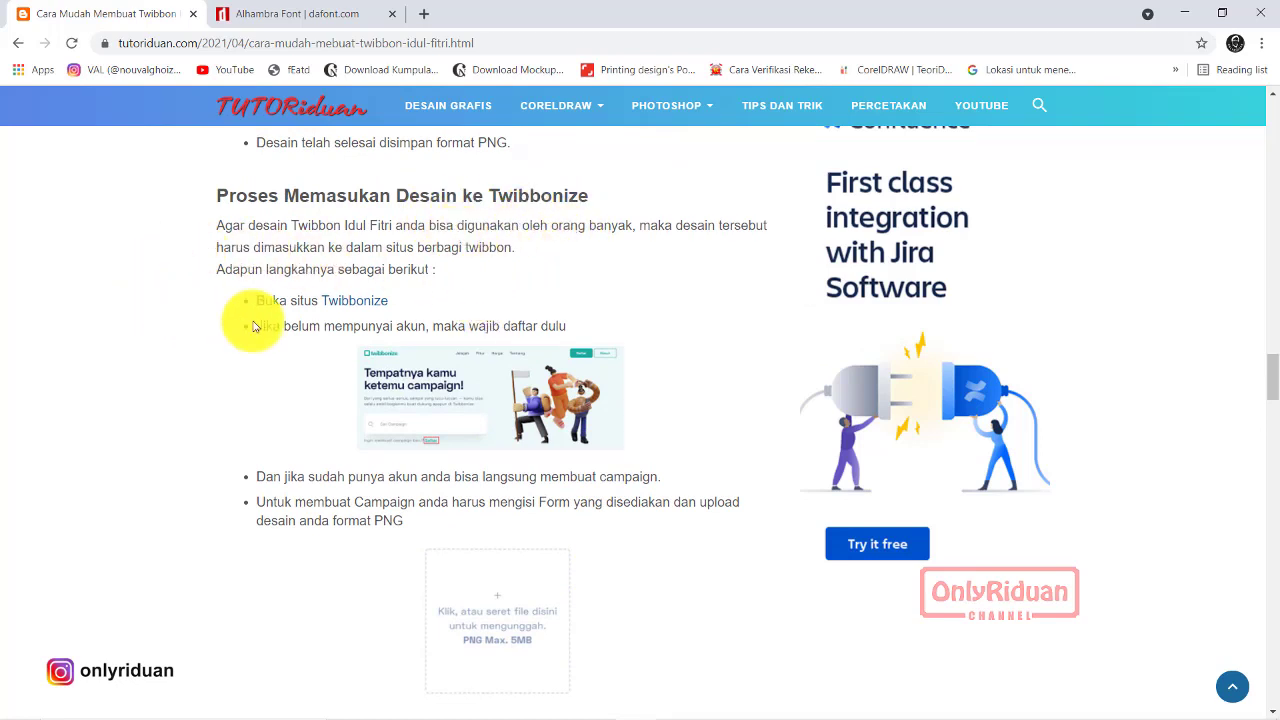
{"action": "left_click", "coordinate": [353, 305]}
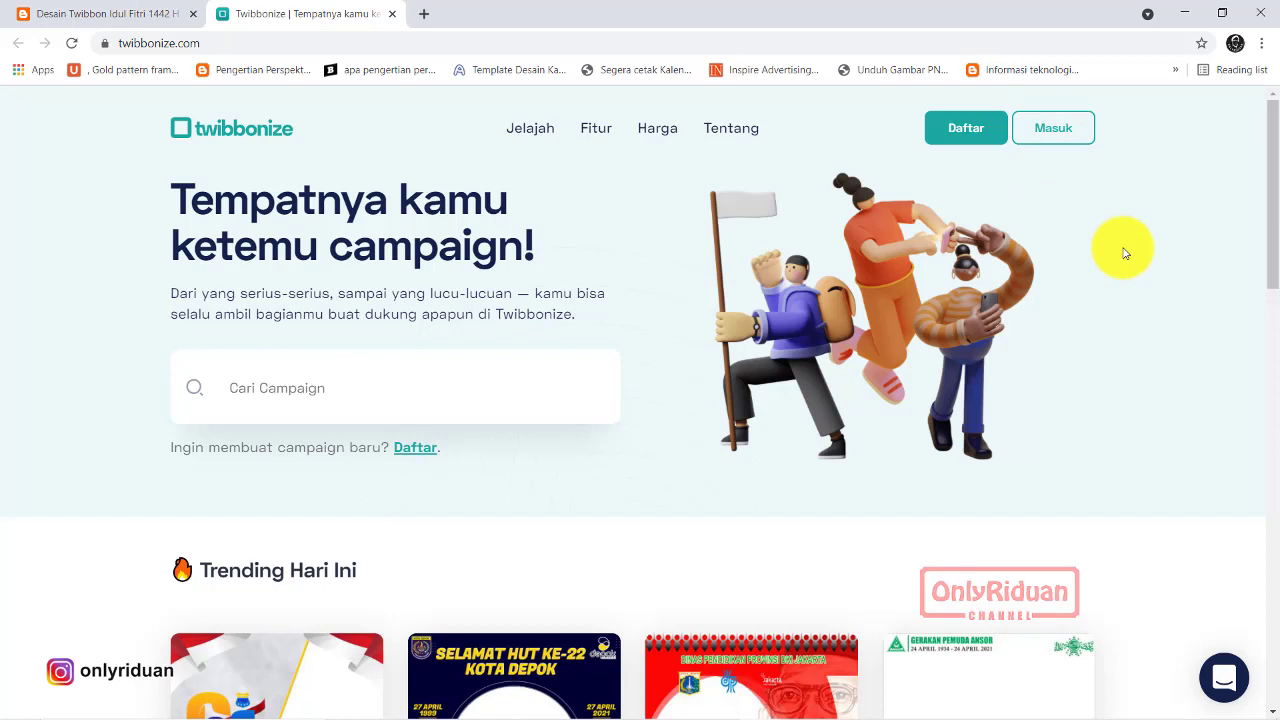
Step: Log in to the Twibbonize account through the Masuk form
{"action": "left_click", "coordinate": [1050, 130]}
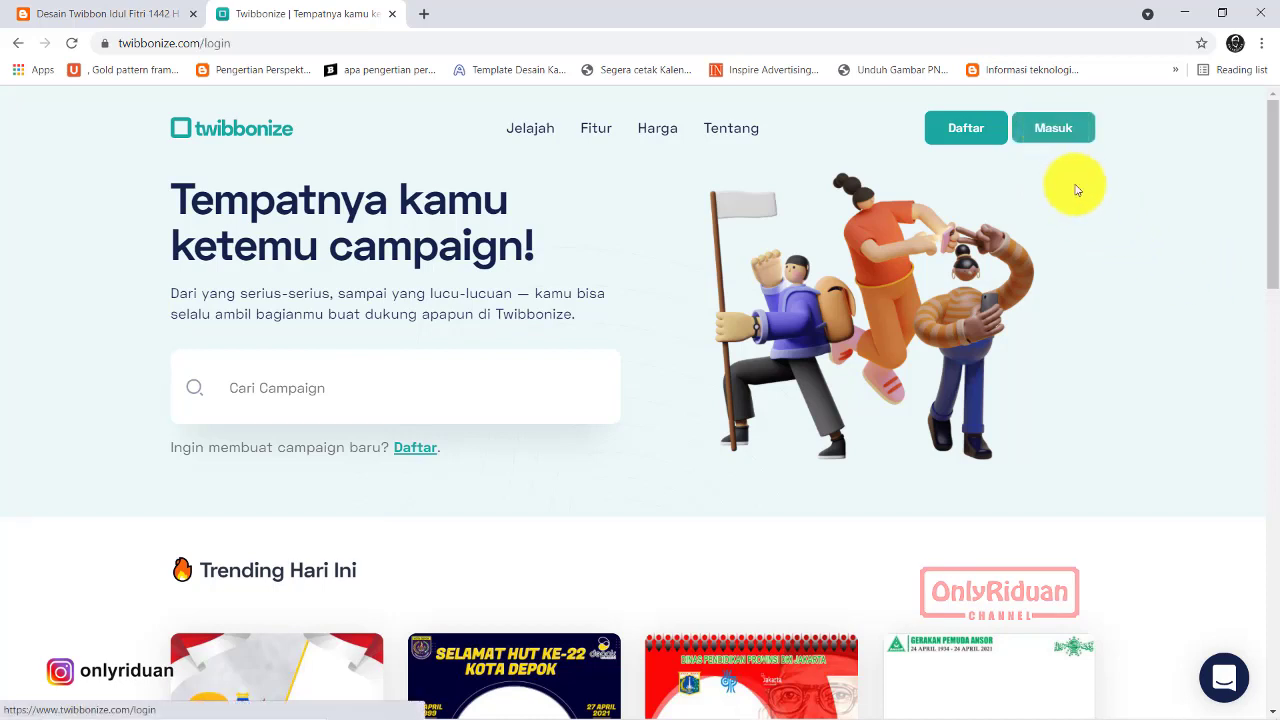
{"action": "scroll", "coordinate": [640, 360], "scroll_direction": "down", "scroll_amount": 2}
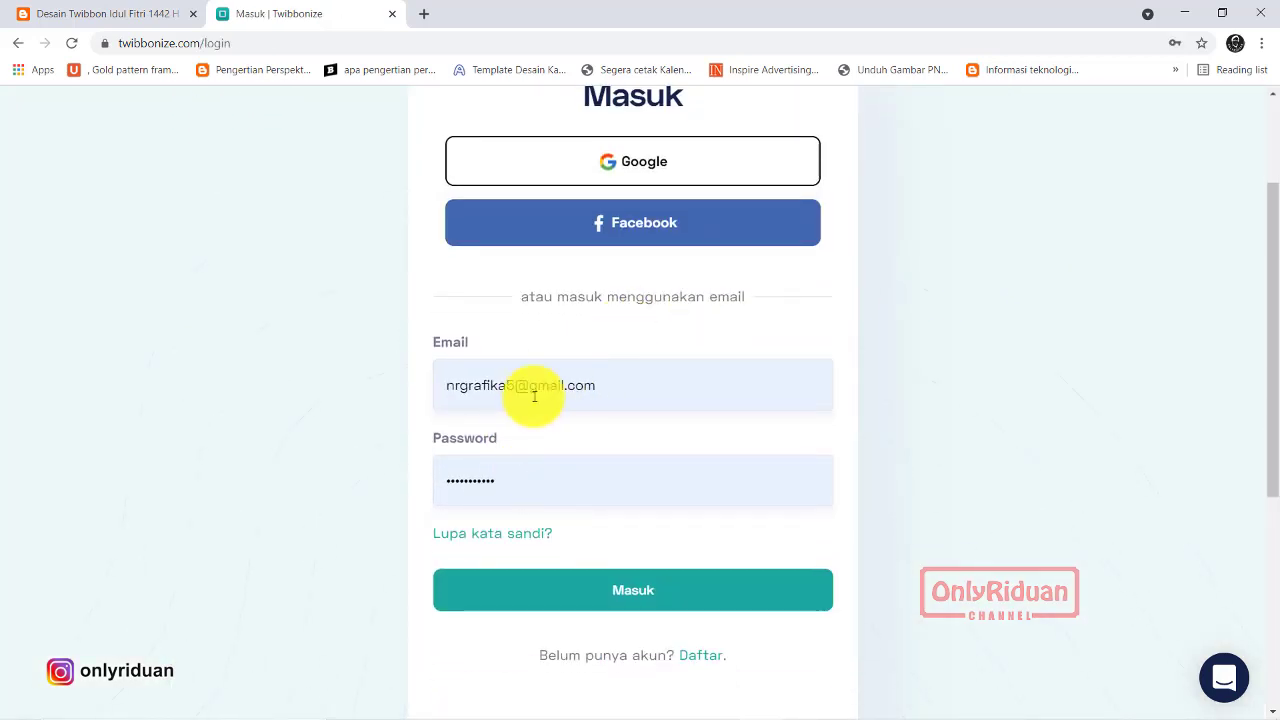
{"action": "left_click", "coordinate": [660, 598]}
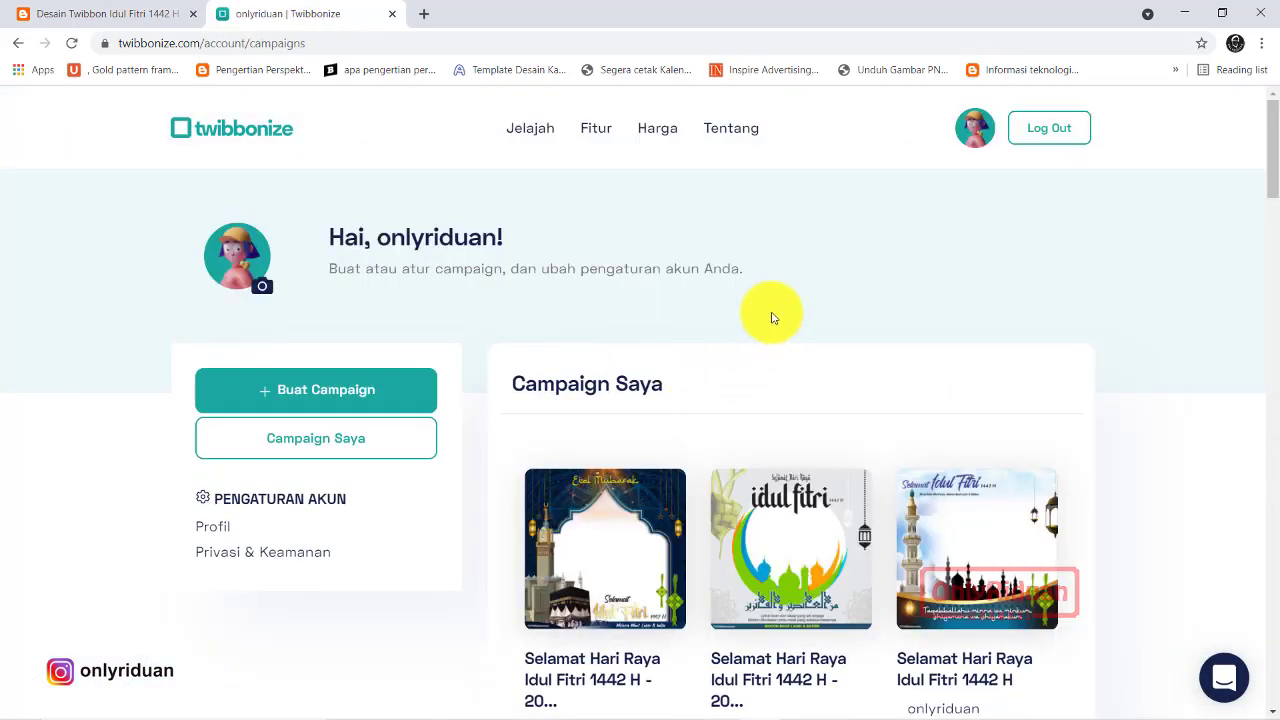
Step: Scroll through the Campaign Saya list of existing Idul Fitri 1442 H campaigns
{"action": "scroll", "coordinate": [771, 318], "scroll_direction": "down", "scroll_amount": 1}
{"action": "scroll", "coordinate": [771, 318], "scroll_direction": "down", "scroll_amount": 1}
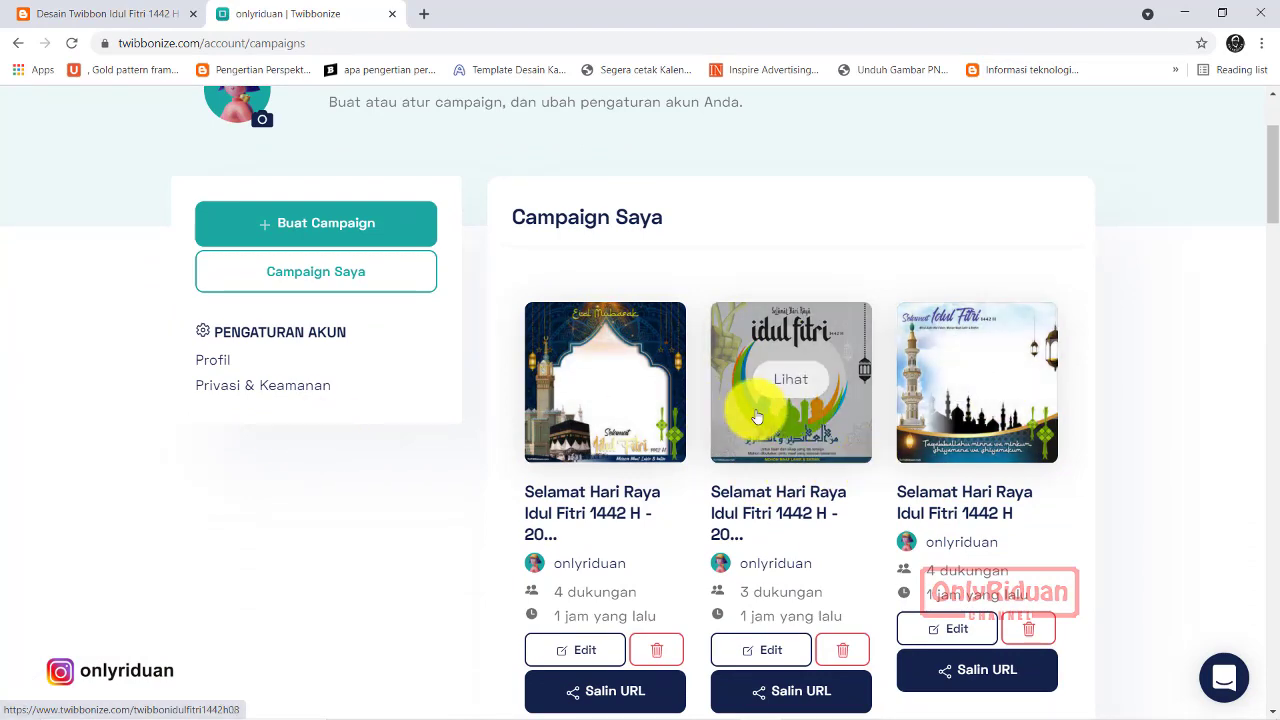
{"action": "mouse_move", "coordinate": [790, 382]}
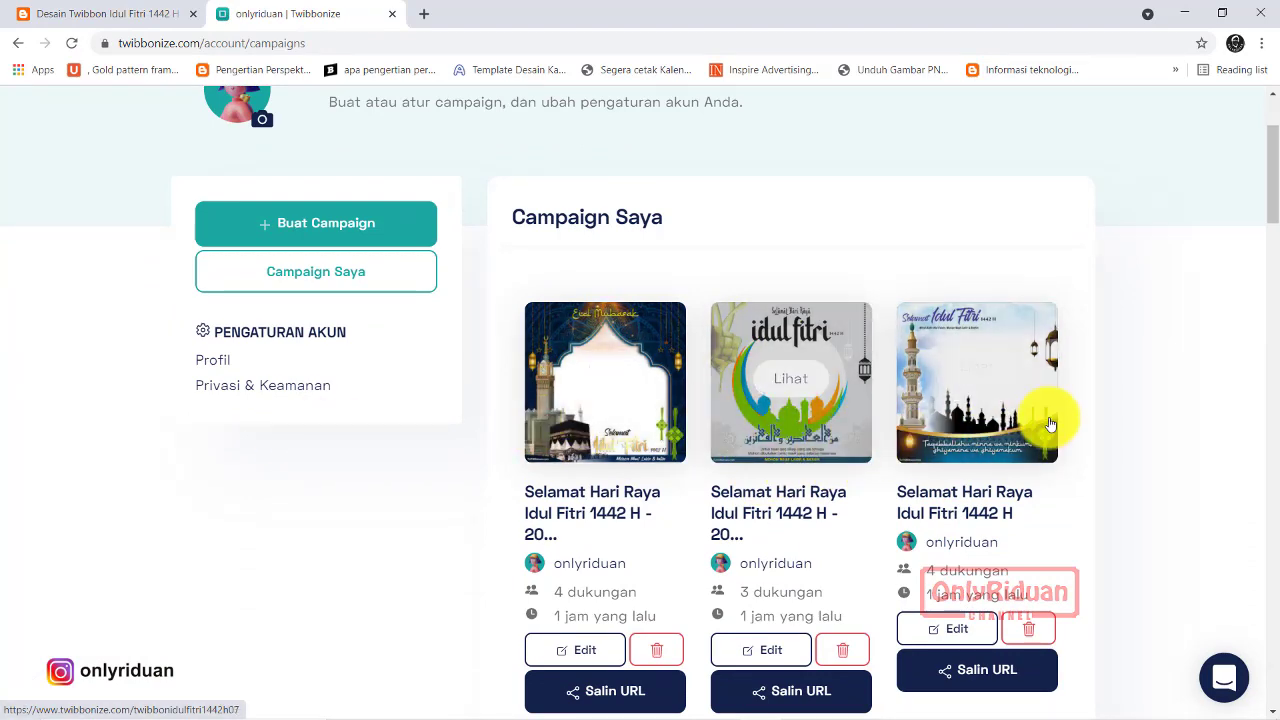
{"action": "scroll", "coordinate": [1080, 414], "scroll_direction": "down", "scroll_amount": 2}
{"action": "scroll", "coordinate": [1086, 400], "scroll_direction": "down", "scroll_amount": 2}
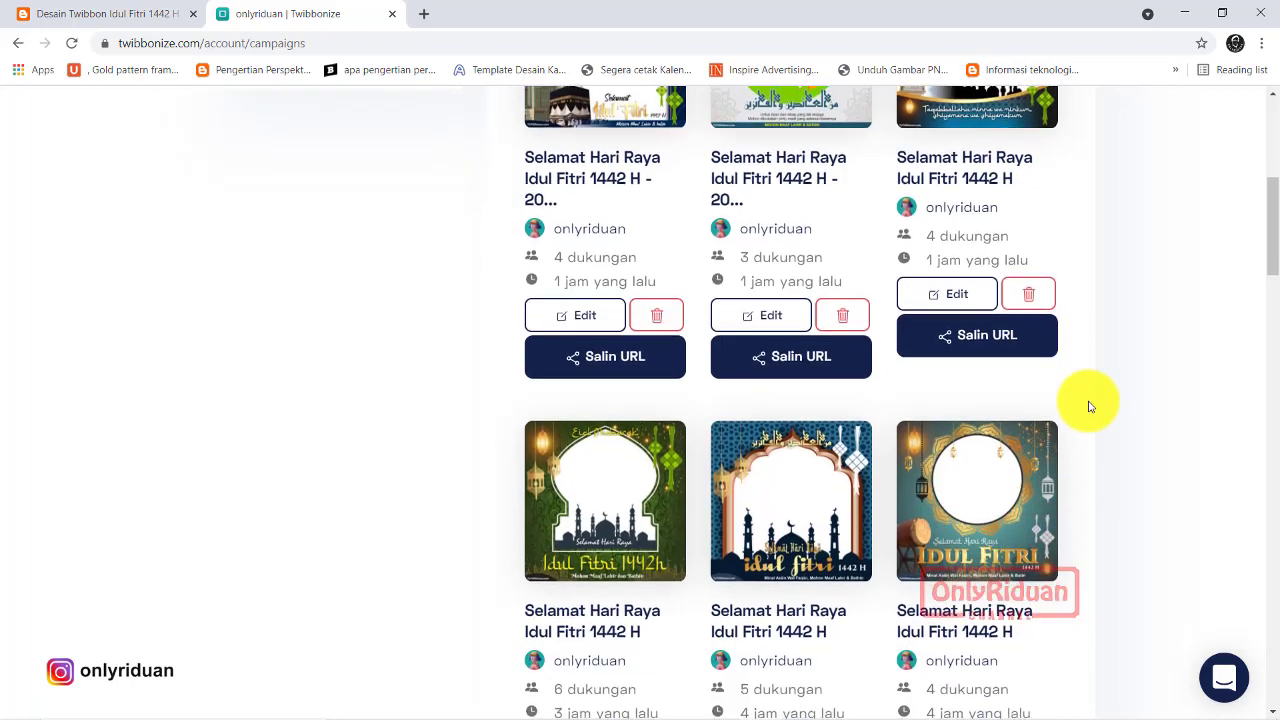
{"action": "scroll", "coordinate": [1090, 406], "scroll_direction": "down", "scroll_amount": 1}
{"action": "scroll", "coordinate": [1090, 406], "scroll_direction": "up", "scroll_amount": 1}
{"action": "scroll", "coordinate": [1090, 406], "scroll_direction": "up", "scroll_amount": 2}
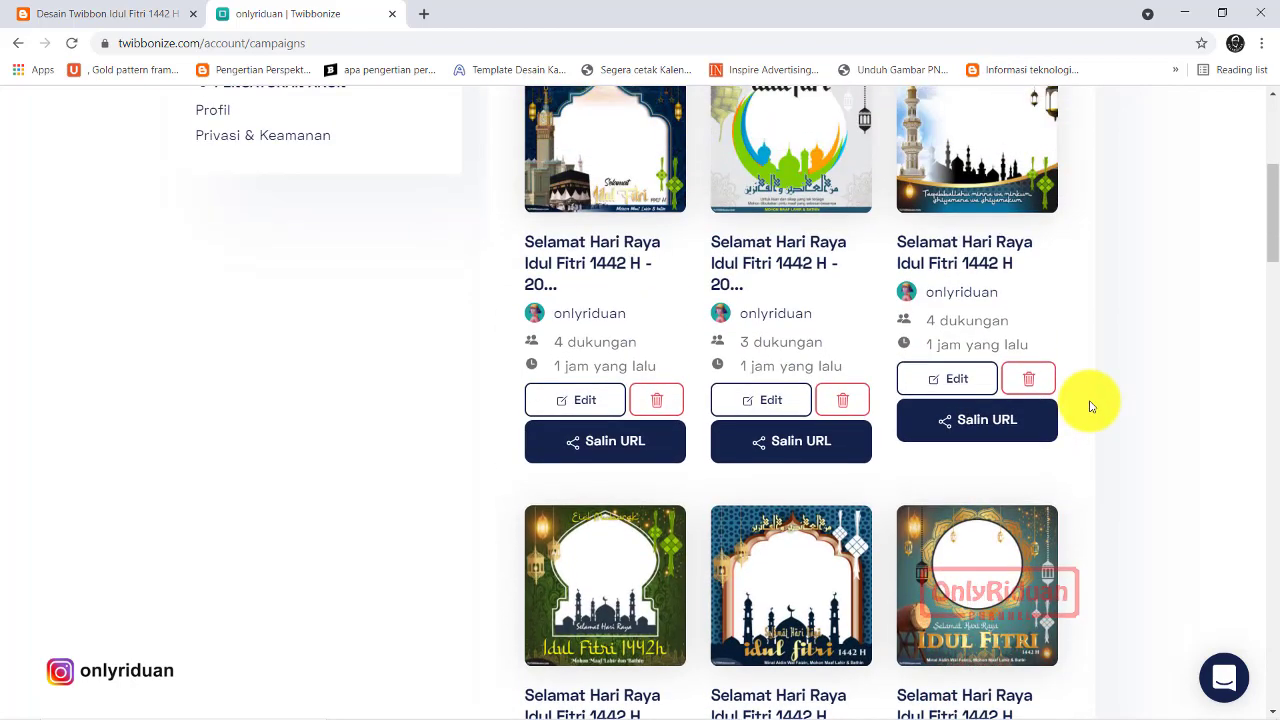
{"action": "scroll", "coordinate": [1090, 406], "scroll_direction": "down", "scroll_amount": 3}
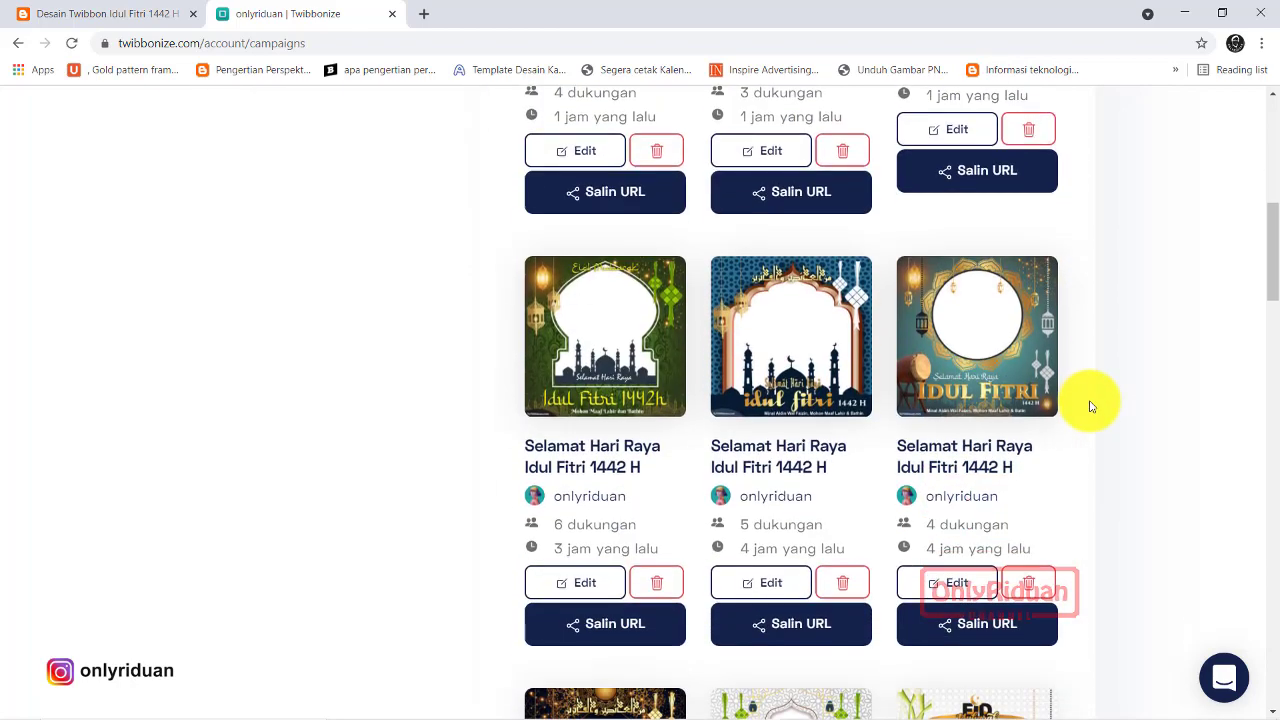
{"action": "scroll", "coordinate": [1090, 406], "scroll_direction": "up", "scroll_amount": 2}
{"action": "scroll", "coordinate": [1092, 407], "scroll_direction": "up", "scroll_amount": 5}
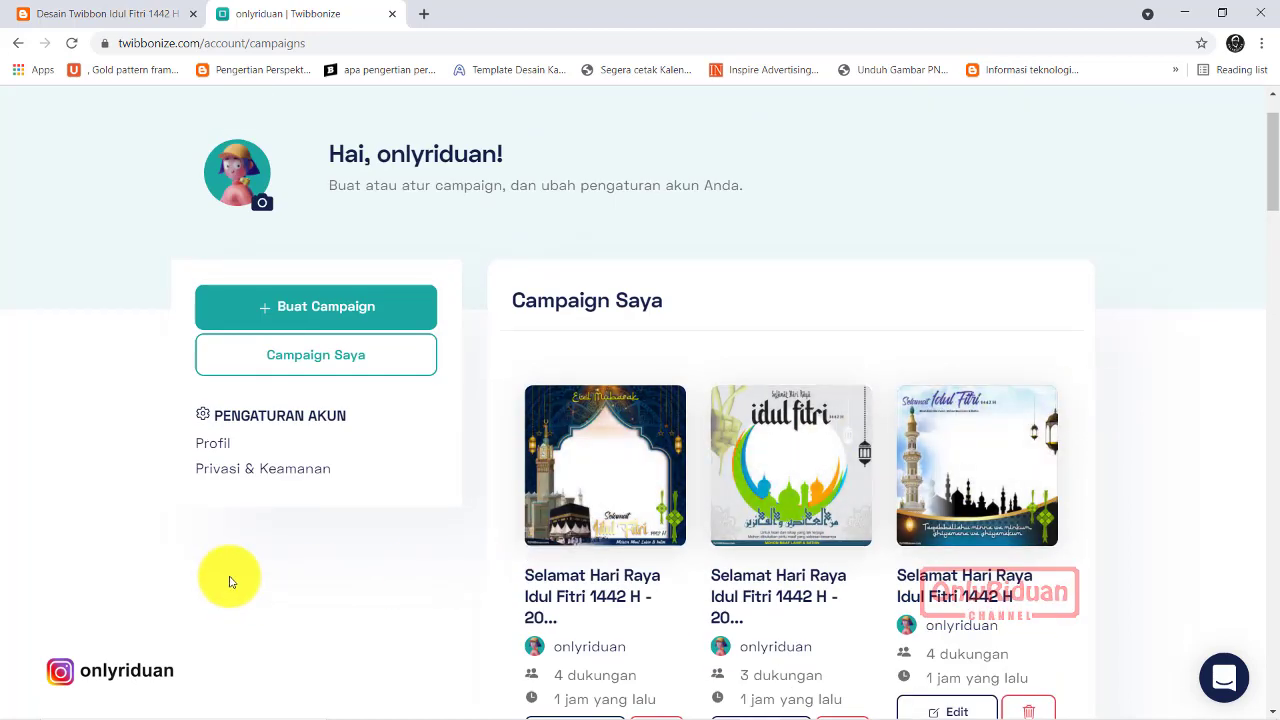
Step: Start a new campaign and set its link to twibbonidulfitri1442h10, confirmed available
{"action": "left_click", "coordinate": [314, 315]}
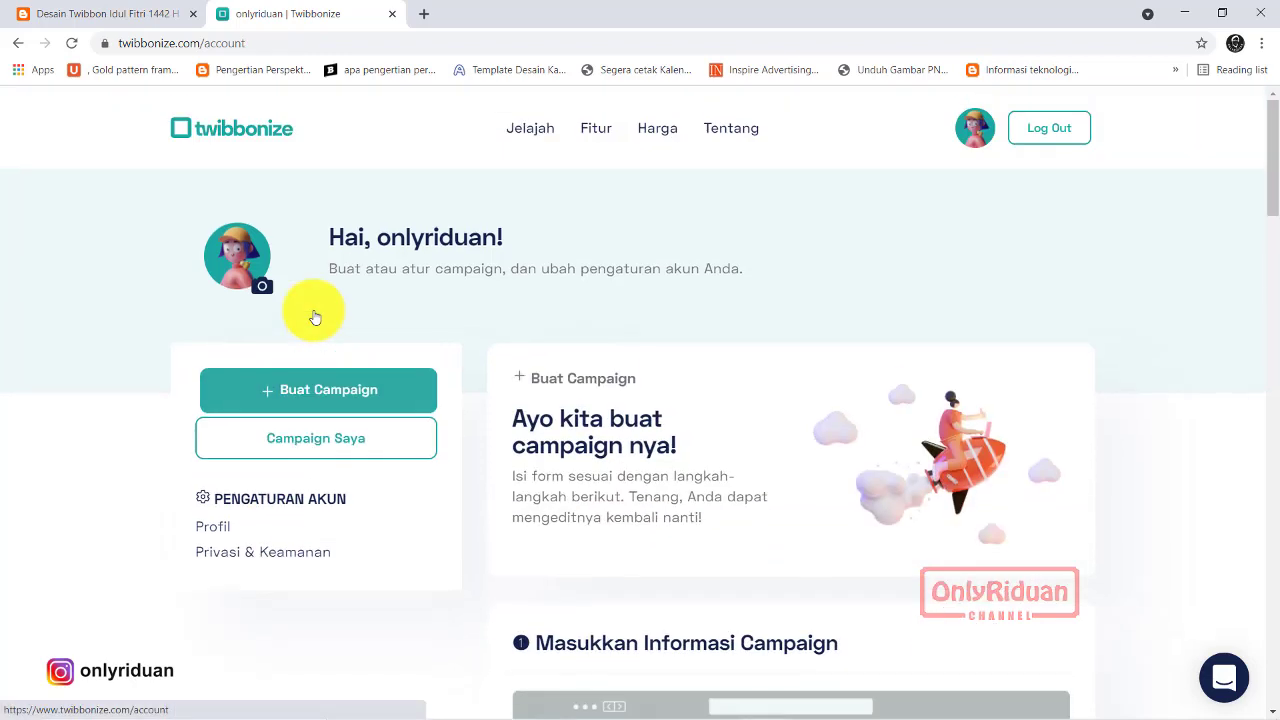
{"action": "scroll", "coordinate": [686, 362], "scroll_direction": "down", "scroll_amount": 5}
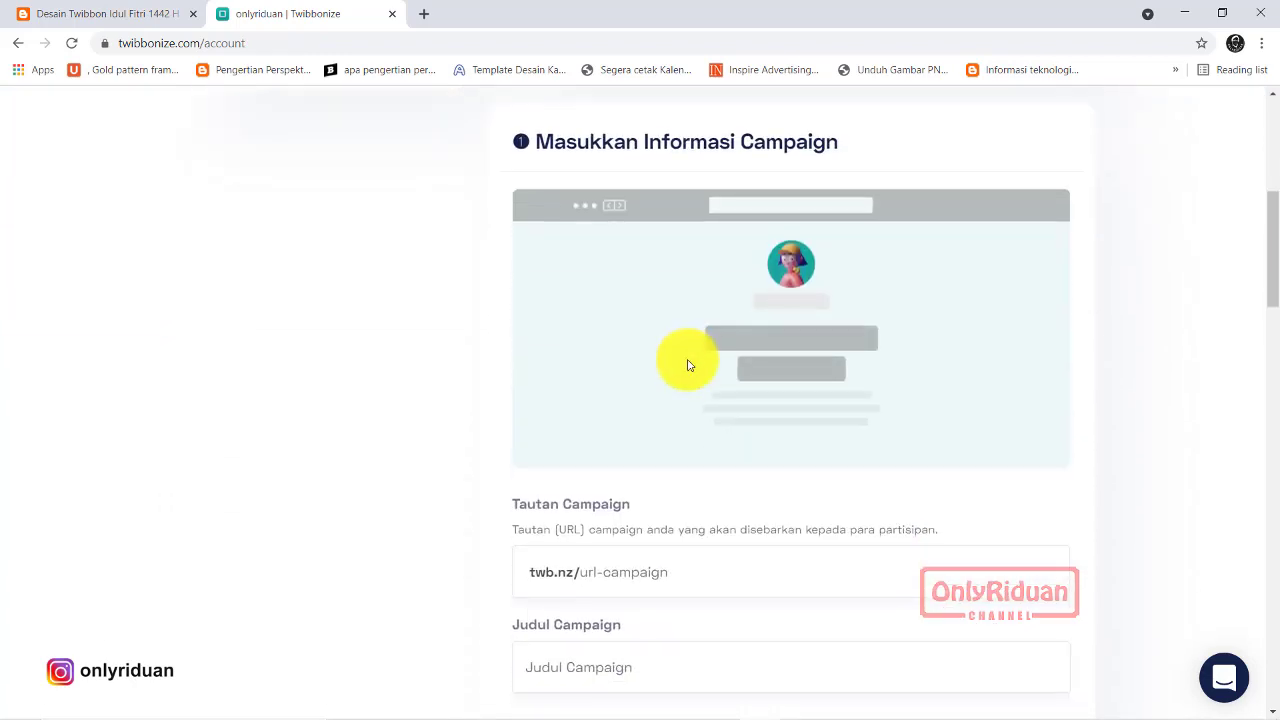
{"action": "scroll", "coordinate": [687, 364], "scroll_direction": "down", "scroll_amount": 2}
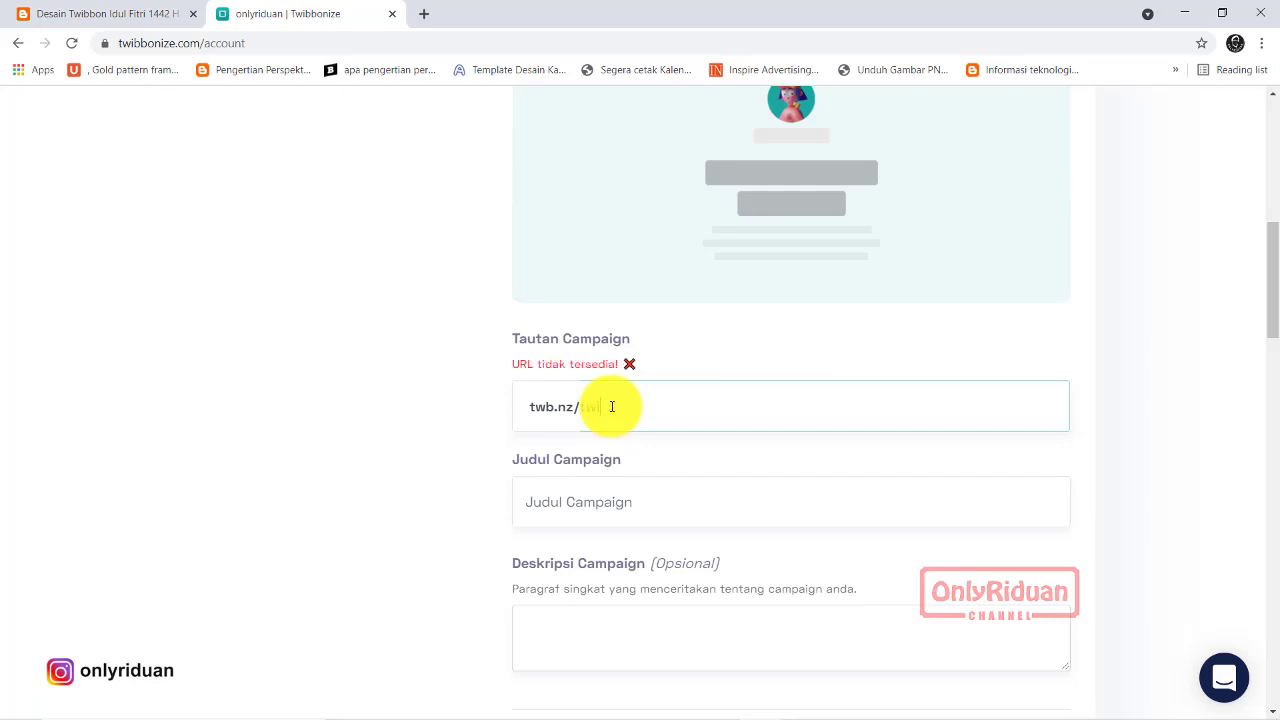
{"action": "type", "text": "bboni"}
{"action": "type", "text": "dulfi"}
{"action": "type", "text": "tri"}
{"action": "type", "text": "14"}
{"action": "type", "text": "42h"}
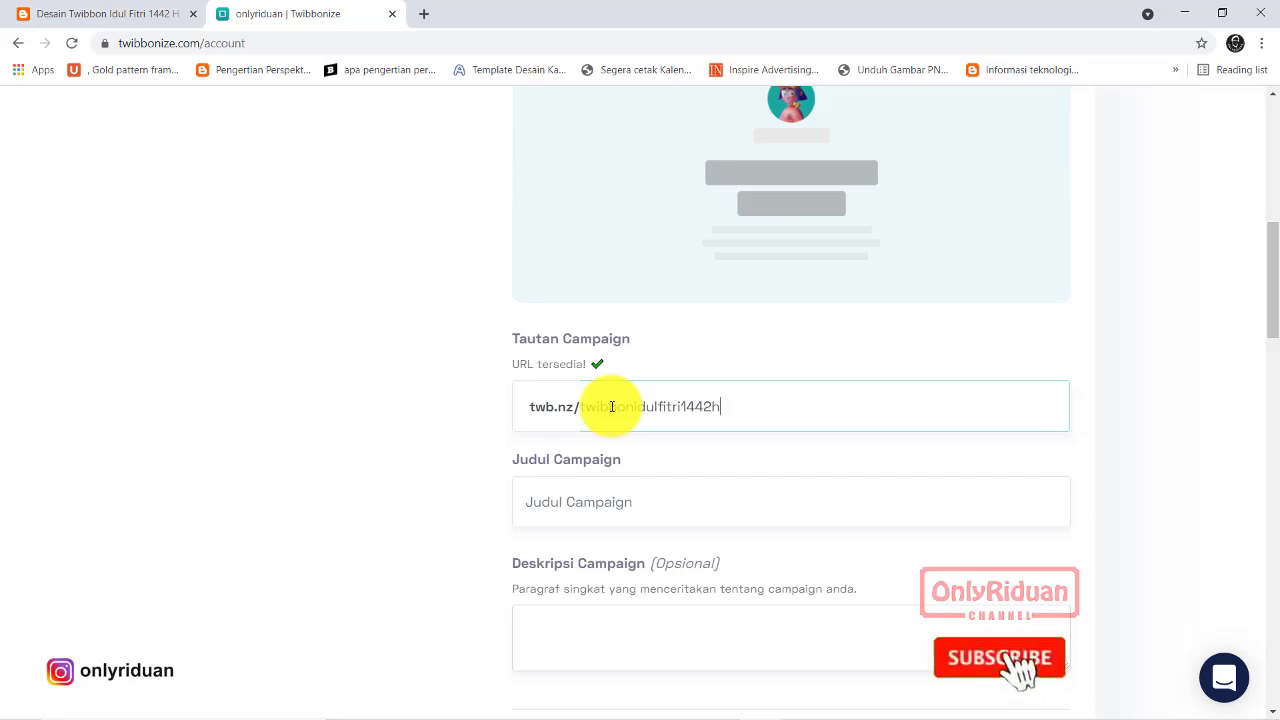
{"action": "type", "text": "10"}
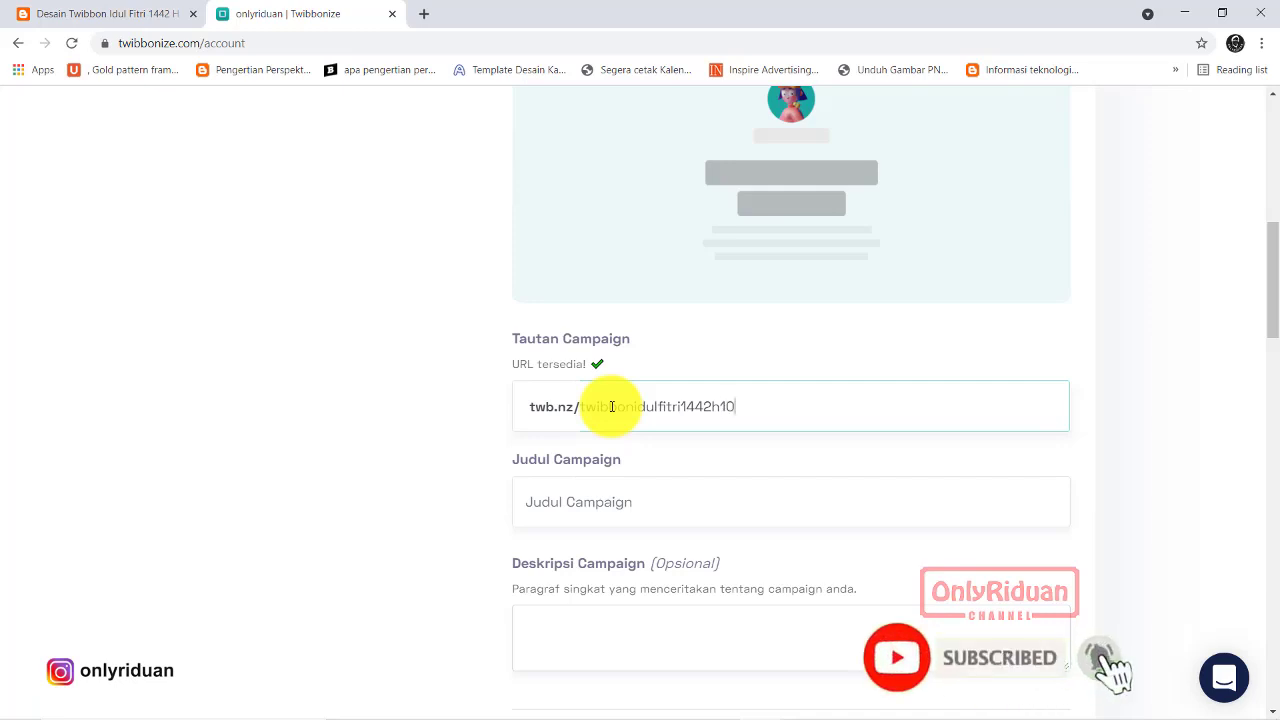
Step: Enter the title 'Selamat Hari Raya Idul Fitri 1442 H - 2021', correcting 'hari' to 'Hari'
{"action": "scroll", "coordinate": [591, 400], "scroll_direction": "down", "scroll_amount": 1}
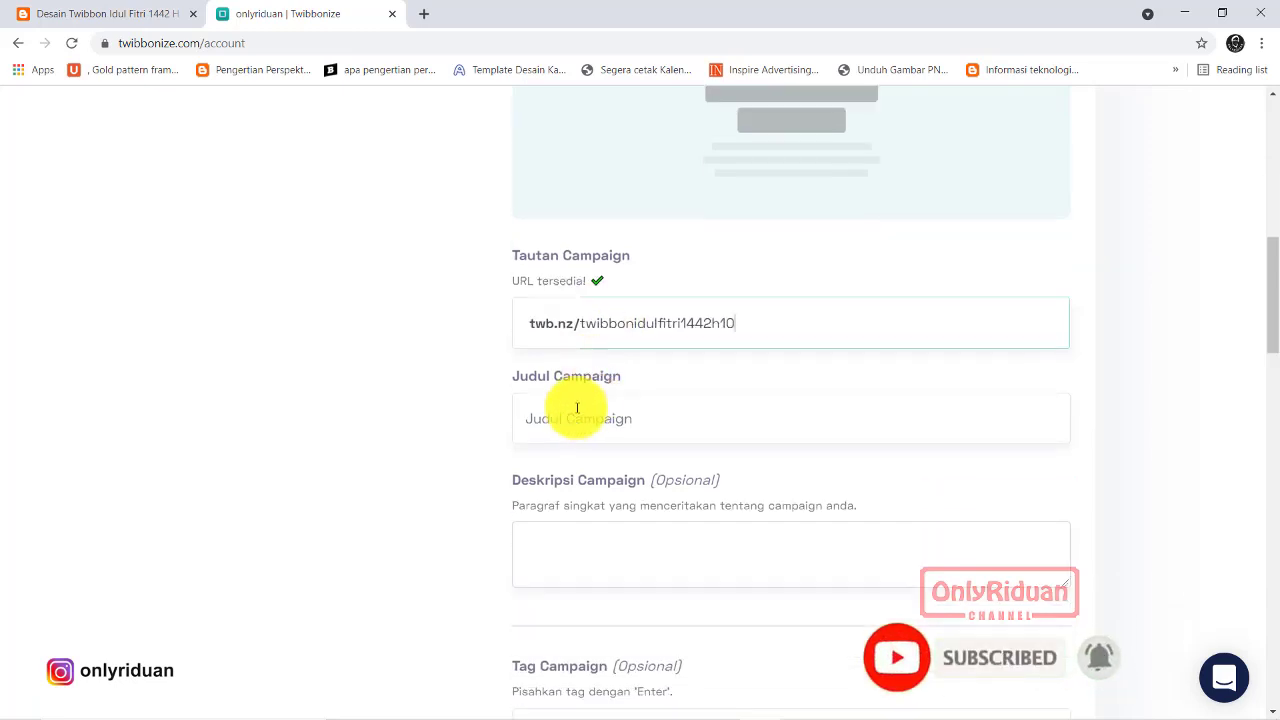
{"action": "left_click", "coordinate": [576, 416]}
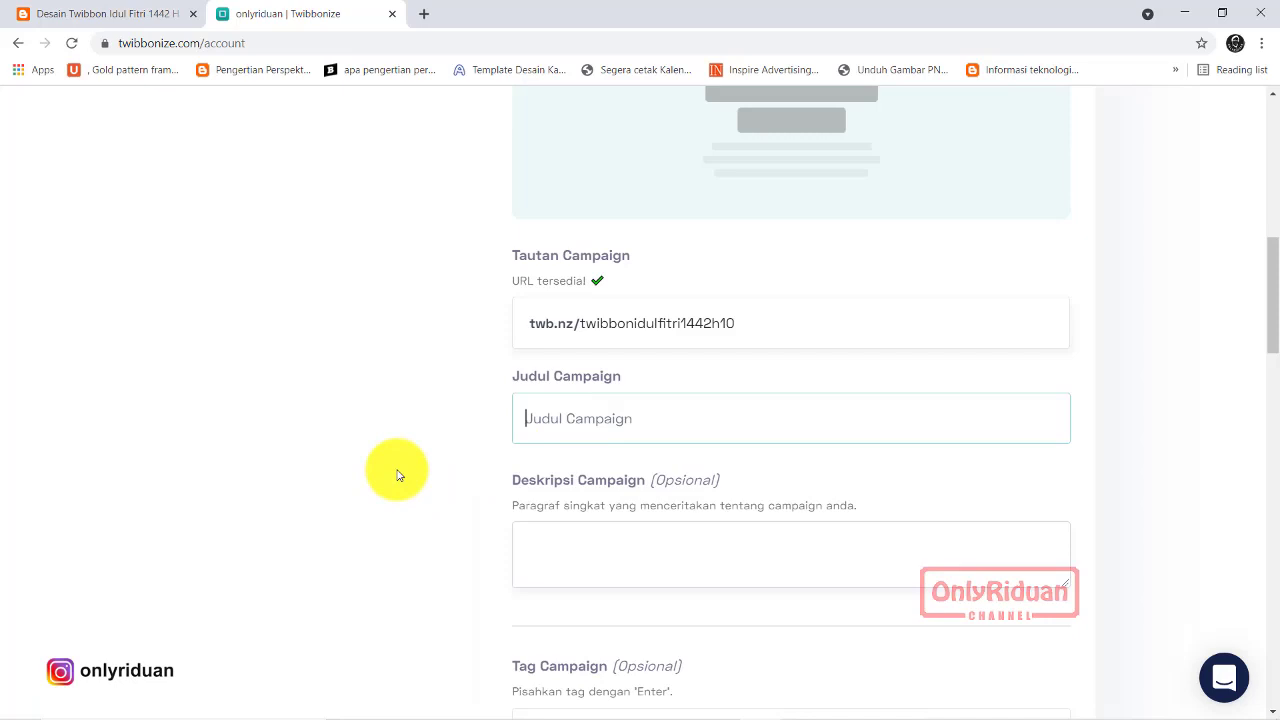
{"action": "type", "text": "Selamat "}
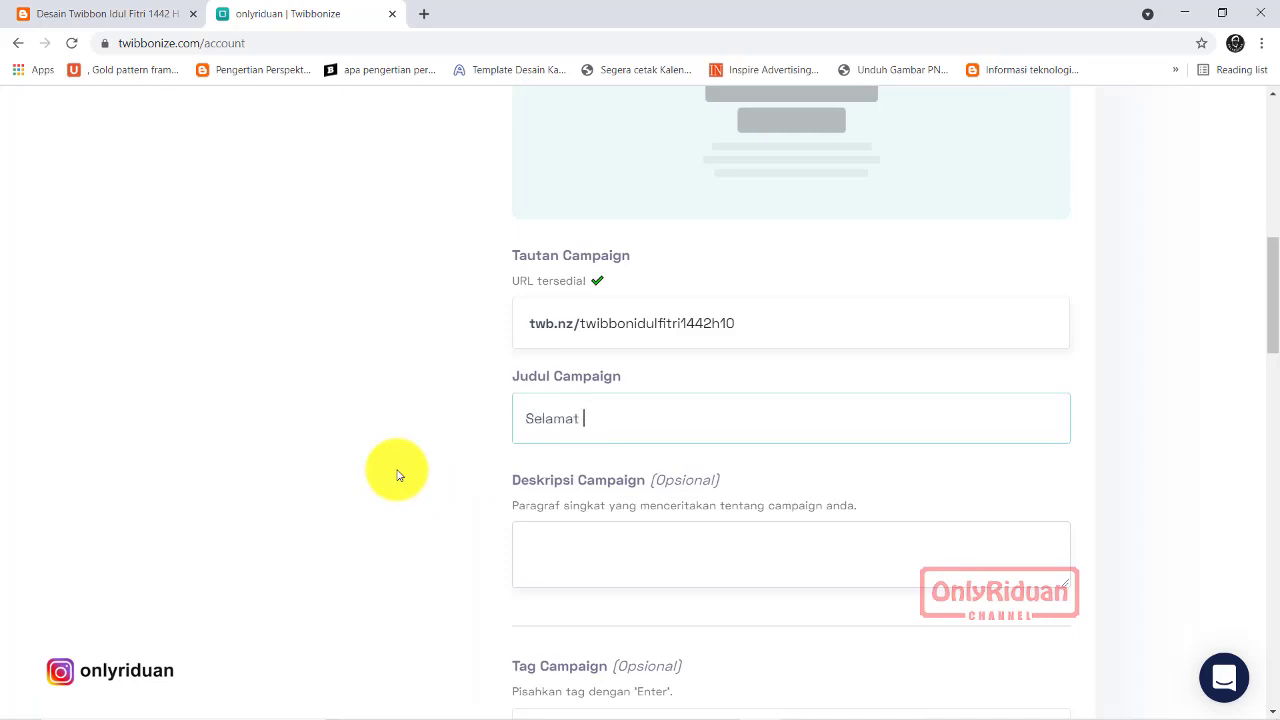
{"action": "type", "text": "hari Ra"}
{"action": "type", "text": "ya"}
{"action": "key", "text": "Left"}
{"action": "key", "text": "BackSpace"}
{"action": "type", "text": "H"}
{"action": "key", "text": "Right"}
{"action": "key", "text": "Right"}
{"action": "key", "text": "Right"}
{"action": "key", "text": "Right"}
{"action": "key", "text": "Right"}
{"action": "type", "text": "Id"}
{"action": "type", "text": "ul Fitr"}
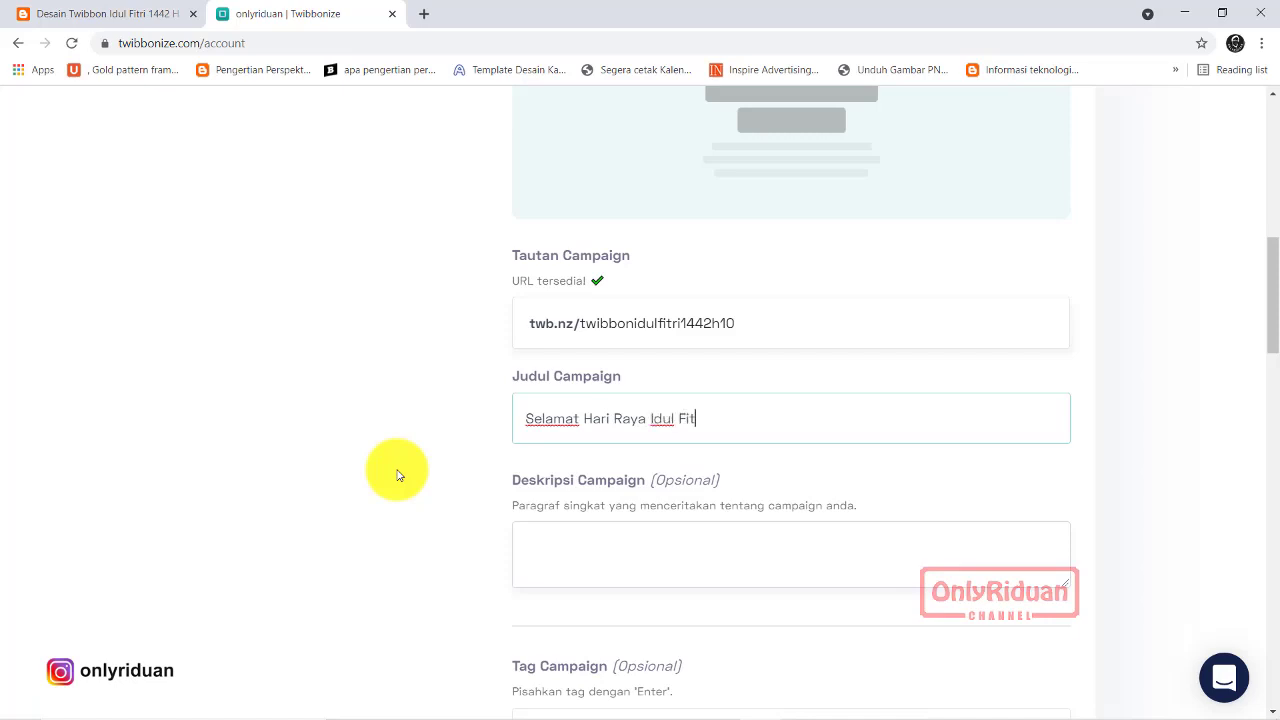
{"action": "type", "text": "i"}
{"action": "type", "text": " 14"}
{"action": "type", "text": "42 H "}
{"action": "type", "text": "-"}
{"action": "type", "text": " 2021"}
Step: Fill the description with 'Selamat Hari Raya Idul Fitri 1442 H, Mohon Maaf Lahir dan Batin', copied partly from the title
{"action": "left_click", "coordinate": [558, 547]}
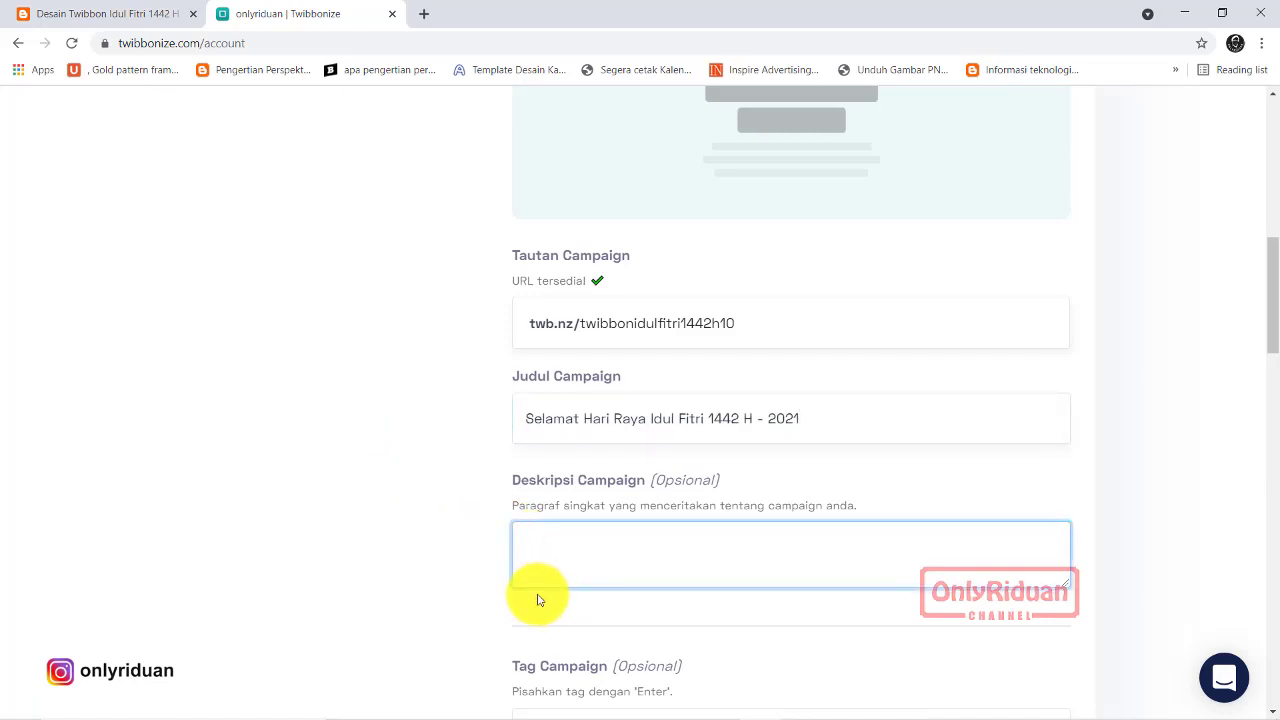
{"action": "left_click_drag", "start_coordinate": [753, 418], "coordinate": [522, 419]}
{"action": "key", "text": "ctrl+c"}
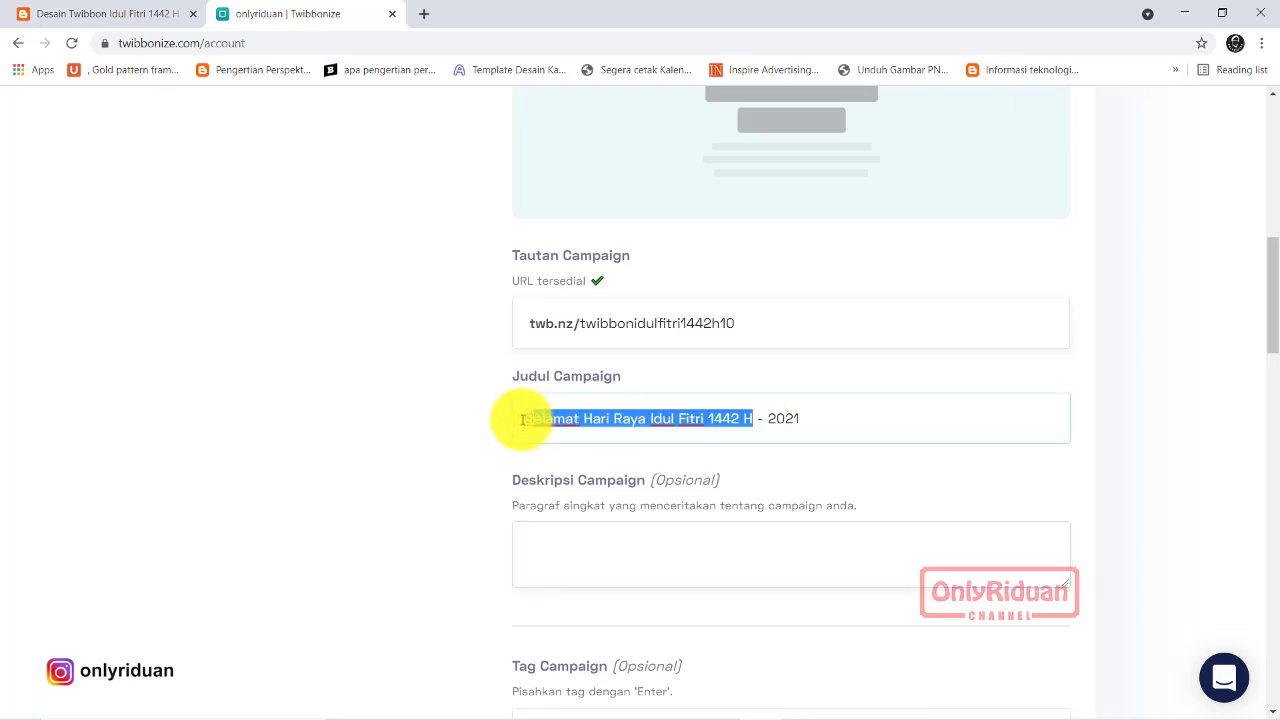
{"action": "left_click", "coordinate": [556, 550]}
{"action": "key", "text": "ctrl+v"}
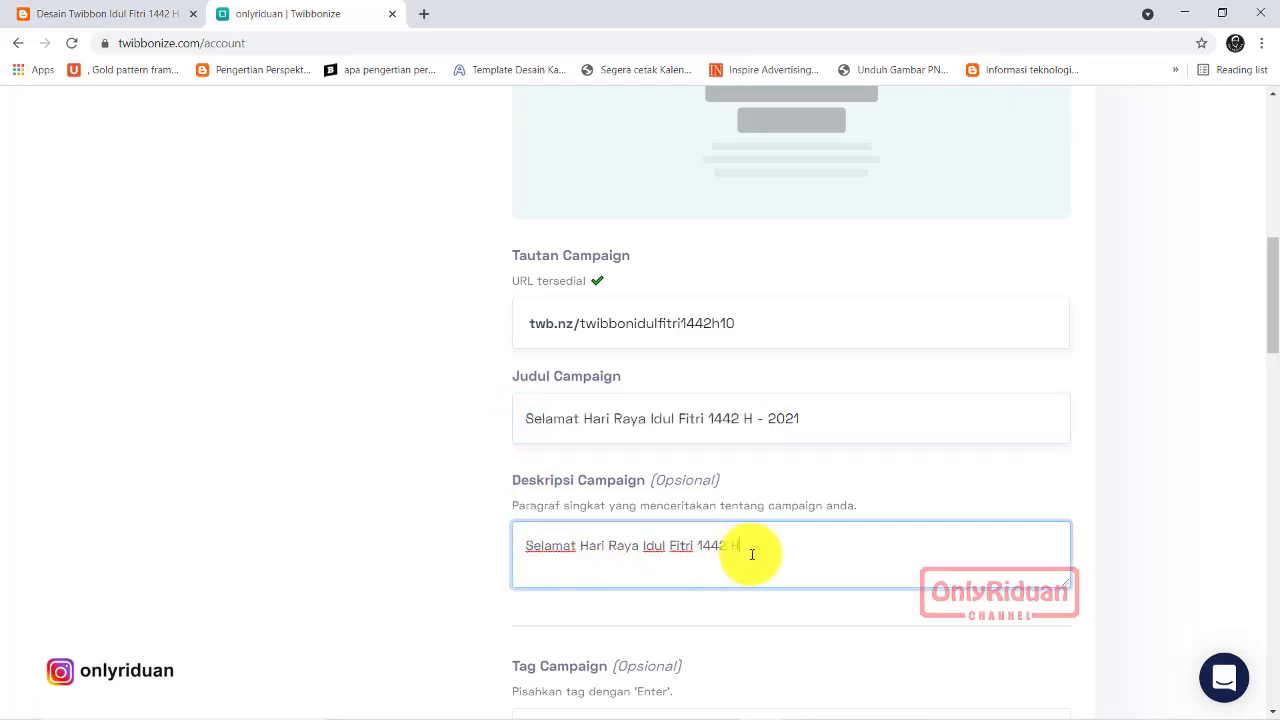
{"action": "type", "text": "Mo"}
{"action": "type", "text": "hon Ma"}
{"action": "type", "text": "af La"}
{"action": "type", "text": "hir dan "}
{"action": "type", "text": "batin"}
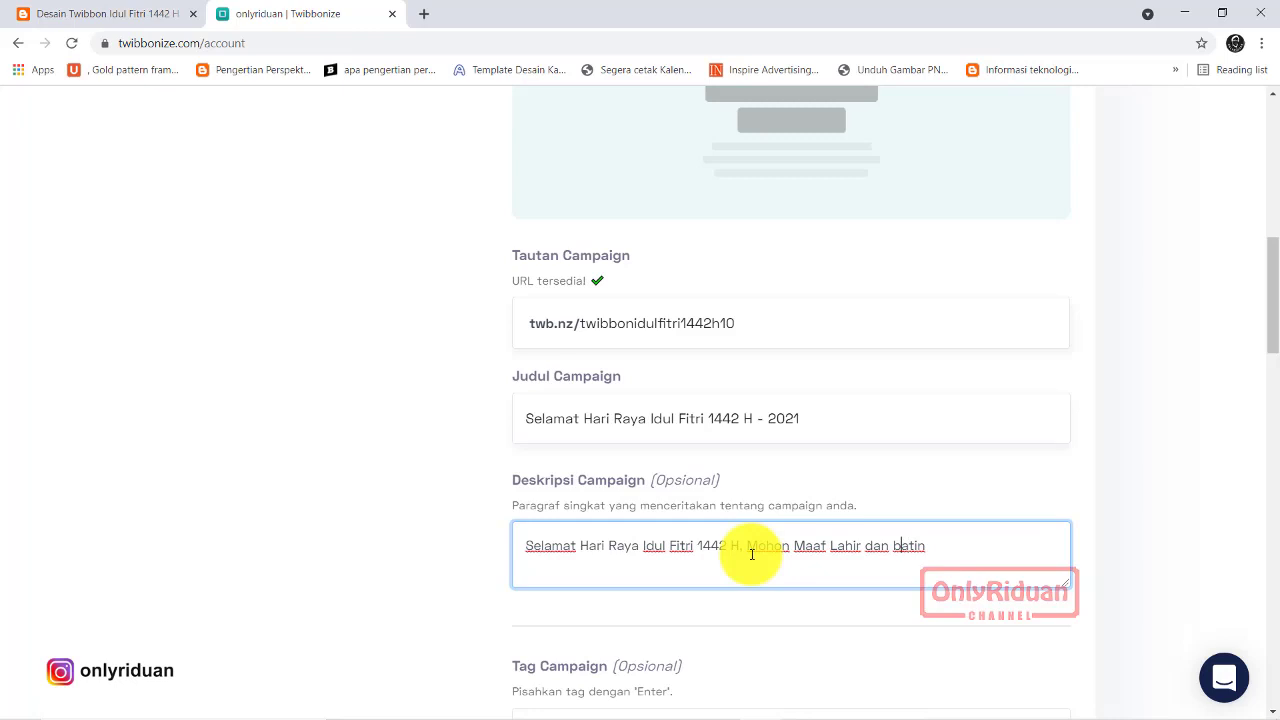
{"action": "key", "text": "BackSpace"}
{"action": "type", "text": "B"}
{"action": "scroll", "coordinate": [737, 509], "scroll_direction": "down", "scroll_amount": 1}
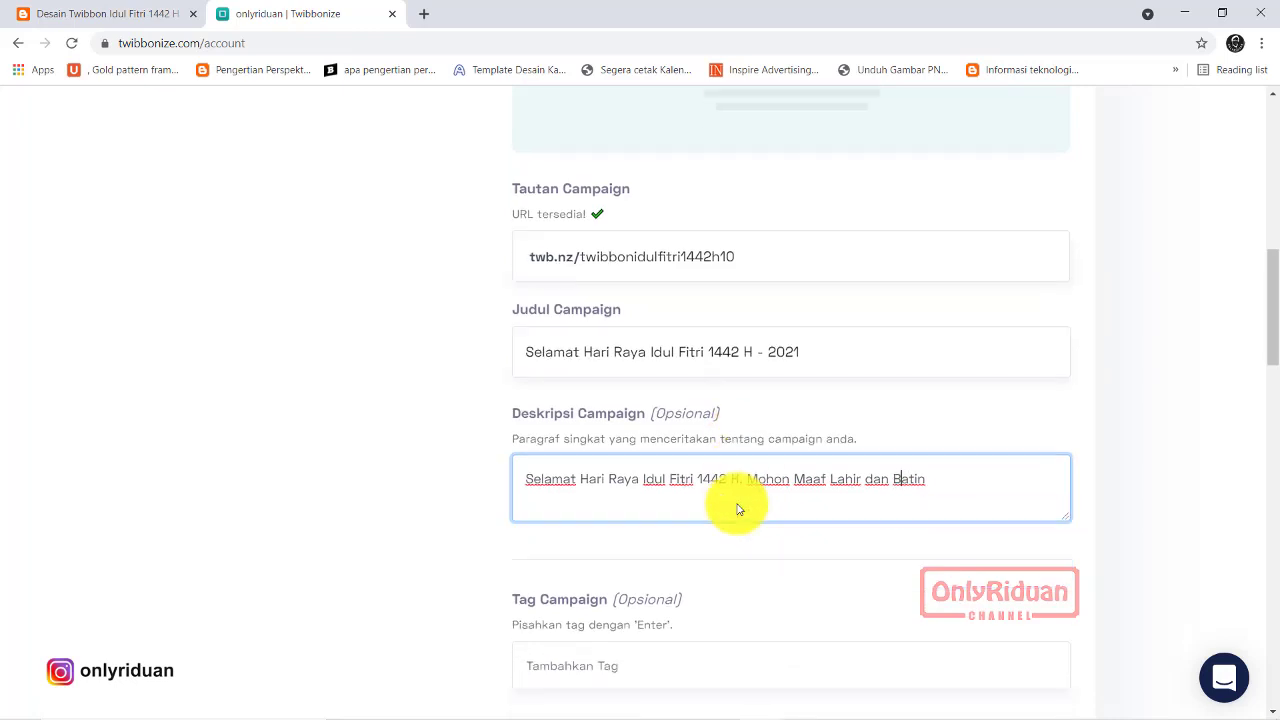
{"action": "scroll", "coordinate": [737, 509], "scroll_direction": "down", "scroll_amount": 3}
{"action": "left_click", "coordinate": [624, 477]}
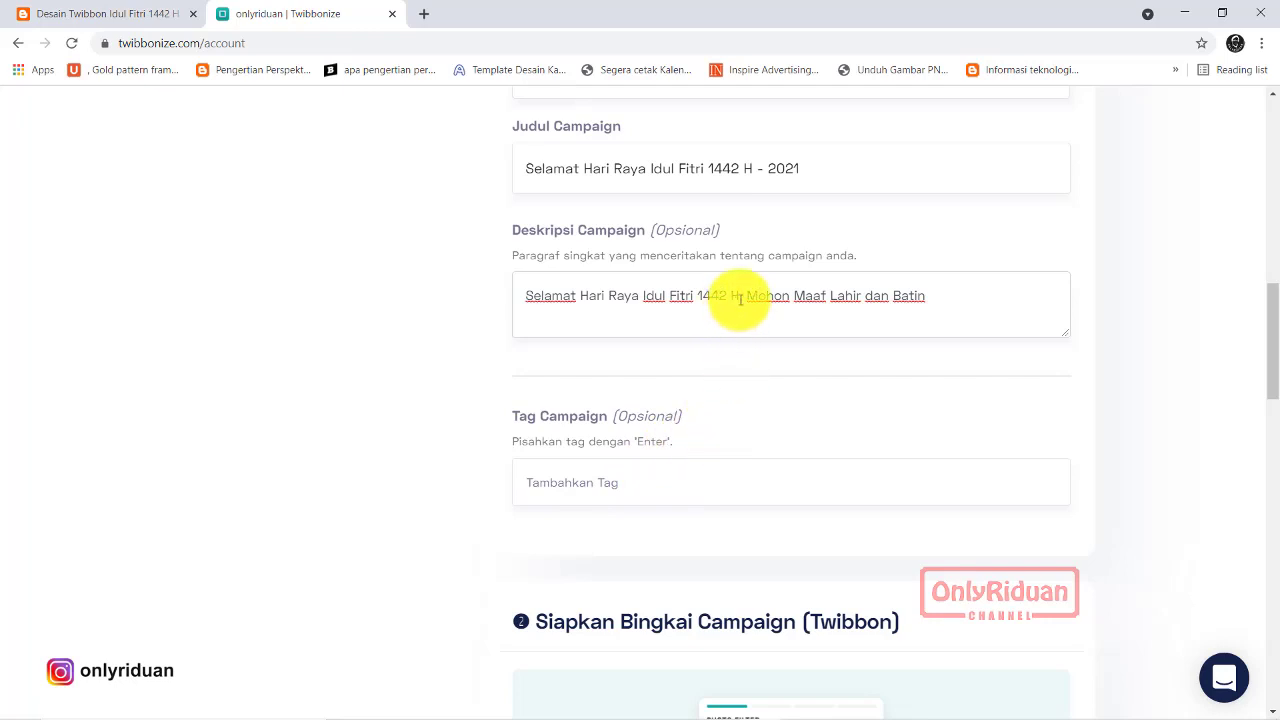
Step: Add the tags 'Selamat Hari Raya Idul Fitri 1442 H' and 'Hari Raya Idul Fitri 1442 H' from the description
{"action": "left_click_drag", "start_coordinate": [741, 296], "coordinate": [514, 297]}
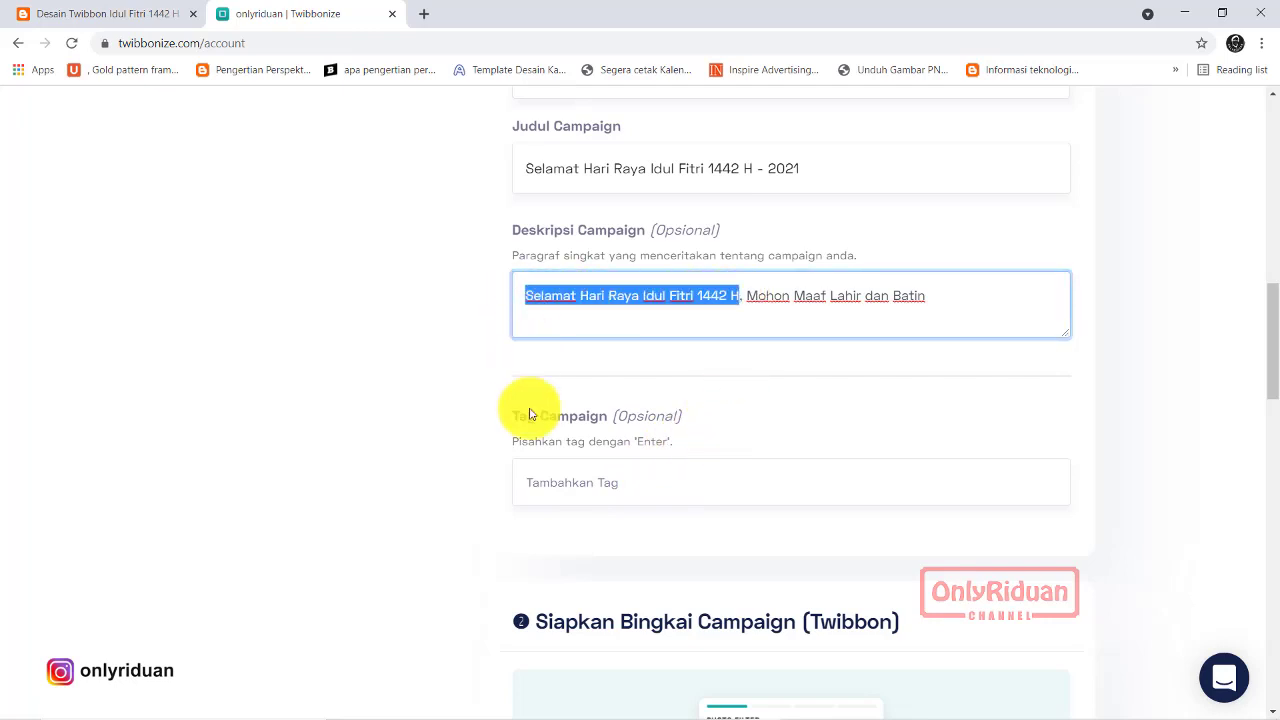
{"action": "left_click", "coordinate": [549, 479]}
{"action": "key", "text": "ctrl+v"}
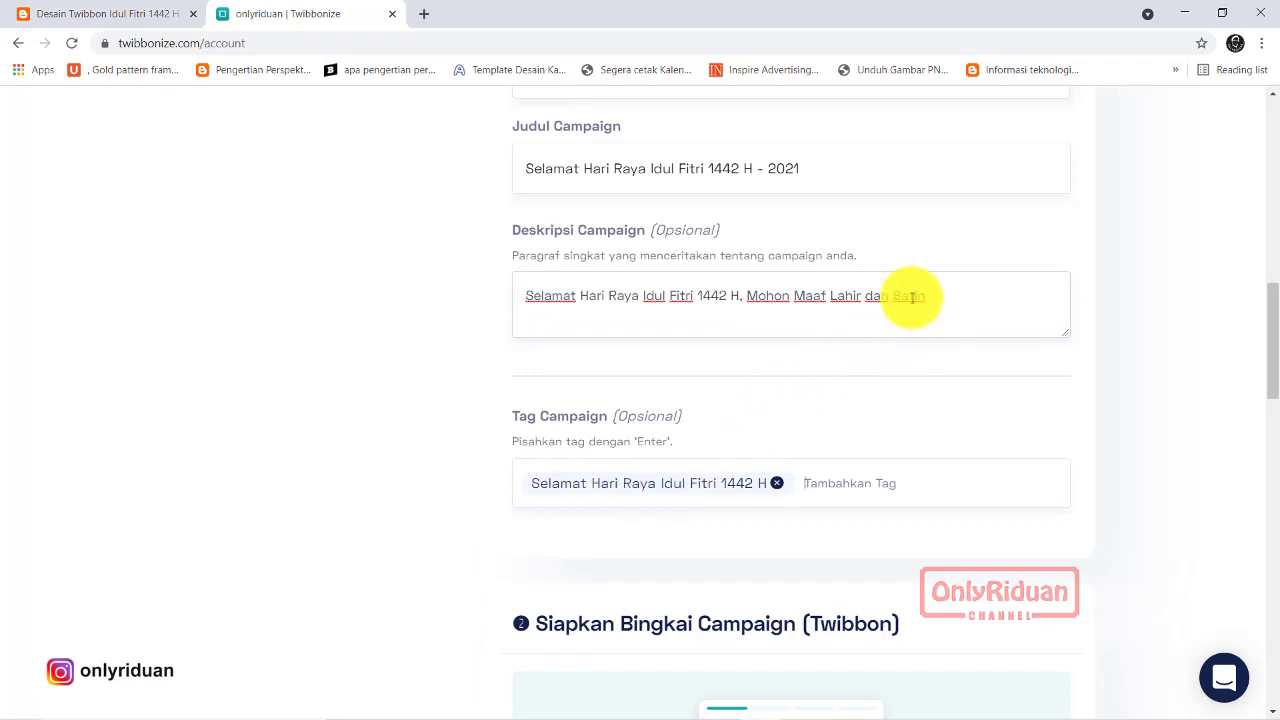
{"action": "left_click_drag", "start_coordinate": [738, 294], "coordinate": [602, 302]}
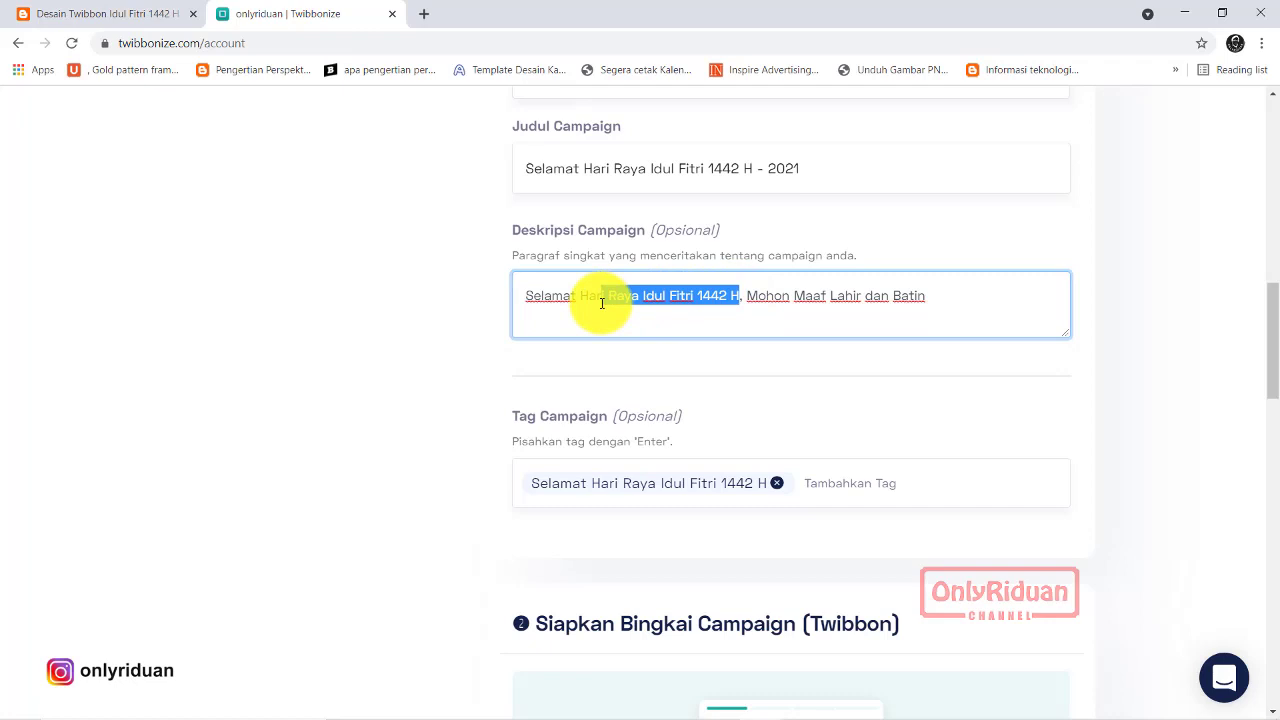
{"action": "left_click_drag", "start_coordinate": [602, 302], "coordinate": [581, 297]}
{"action": "key", "text": "ctrl+c"}
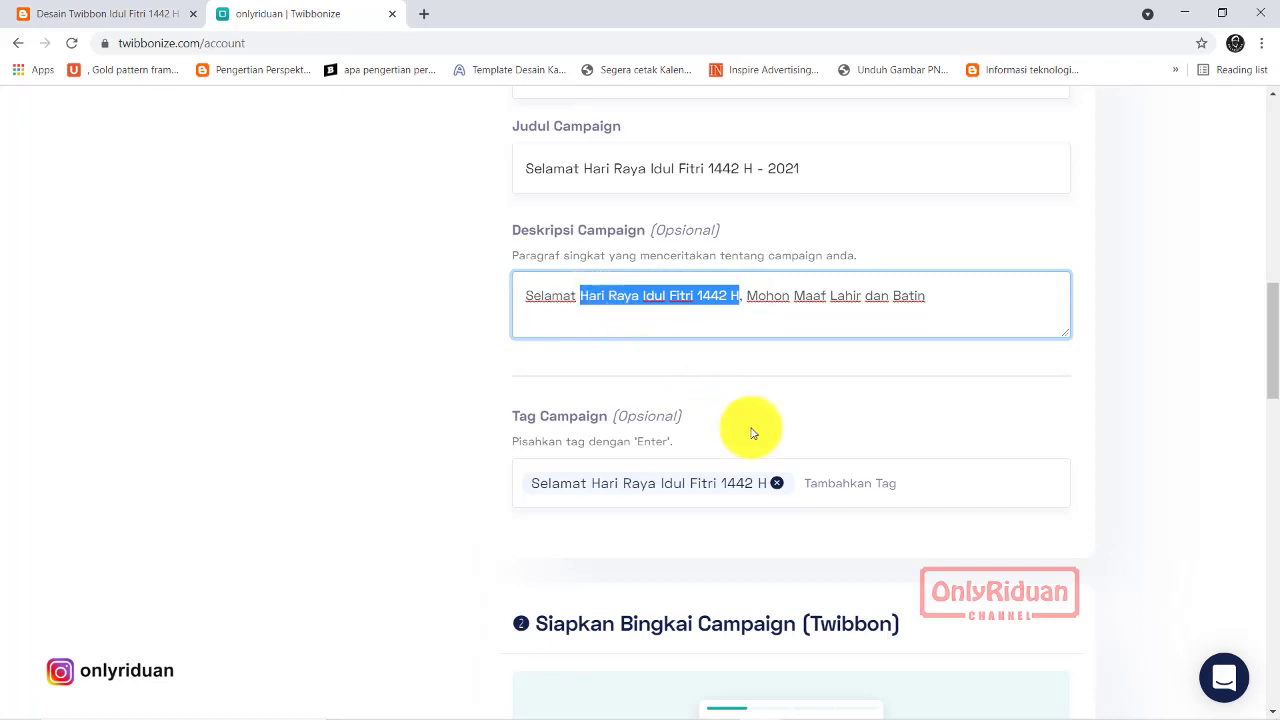
{"action": "left_click", "coordinate": [862, 483]}
{"action": "key", "text": "ctrl+v"}
{"action": "key", "text": "Return"}
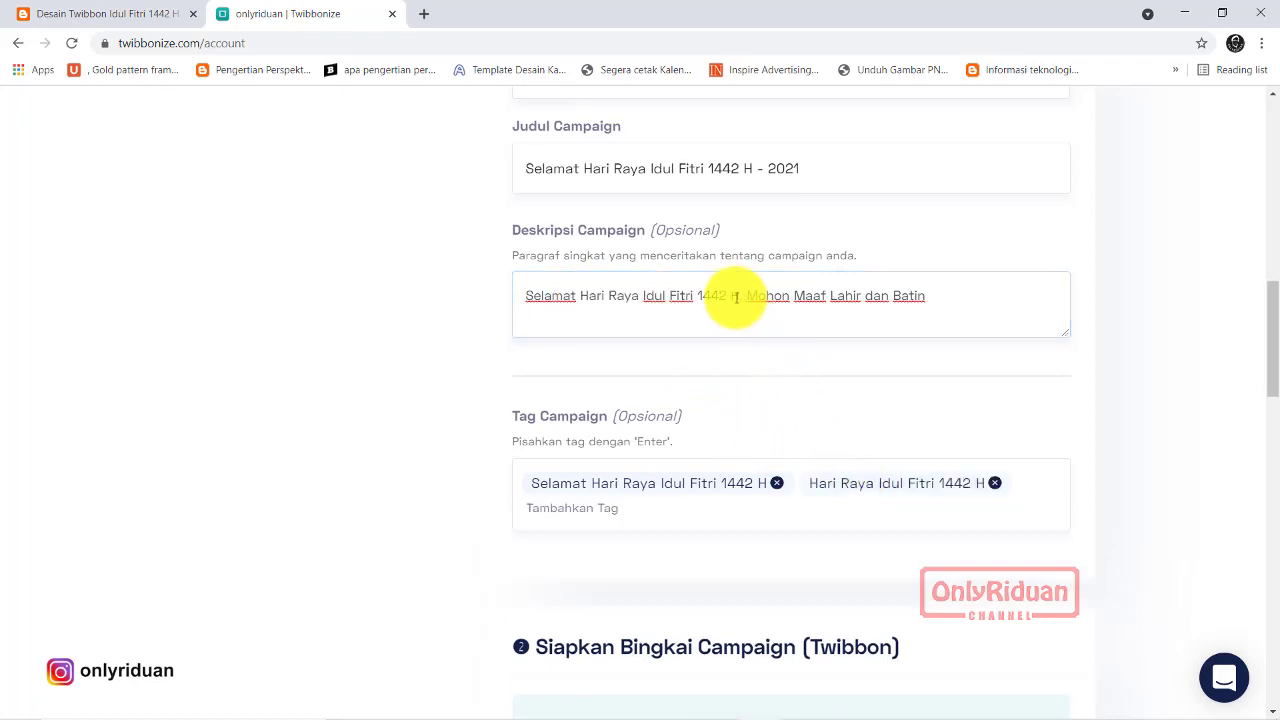
Step: Add the tags 'Idul Fitri 1442 H' and 'Mohon Maaf Lahir dan Batin'
{"action": "left_click_drag", "start_coordinate": [738, 295], "coordinate": [643, 297]}
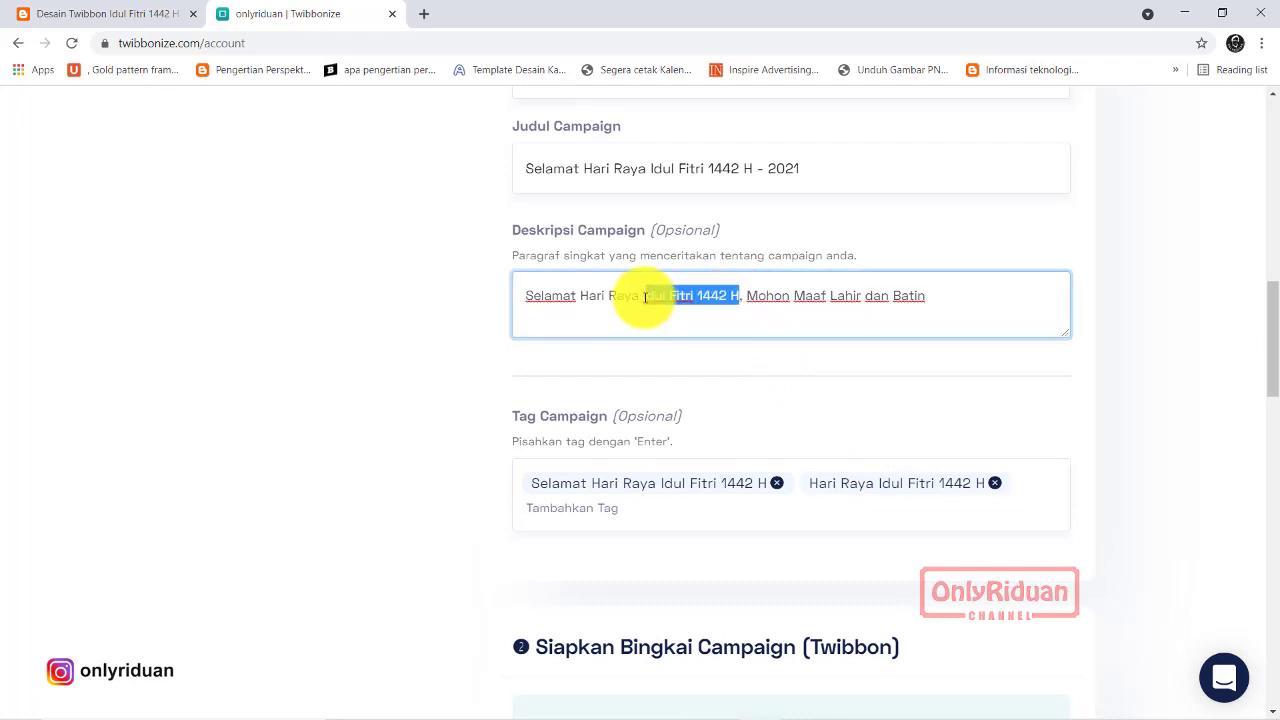
{"action": "left_click", "coordinate": [650, 509]}
{"action": "type", "text": "Idul Fitri 1442 H"}
{"action": "key", "text": "Return"}
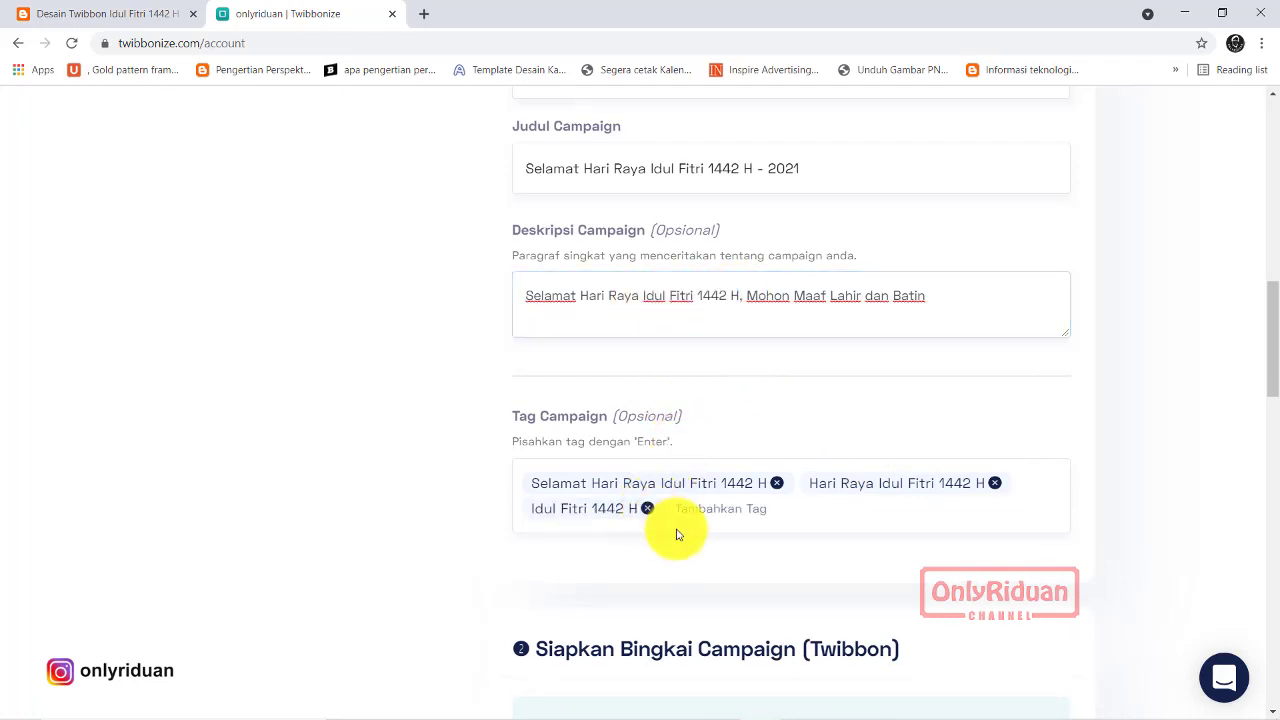
{"action": "left_click_drag", "start_coordinate": [948, 297], "coordinate": [754, 297]}
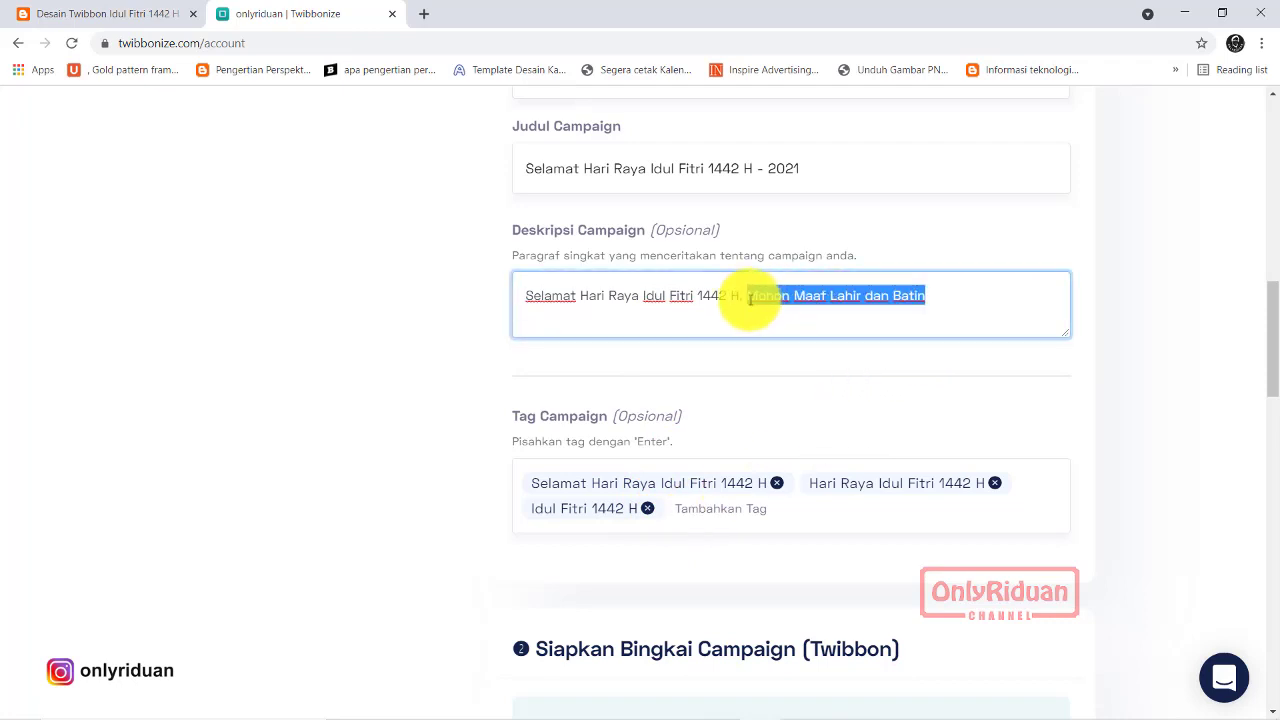
{"action": "left_click", "coordinate": [720, 500]}
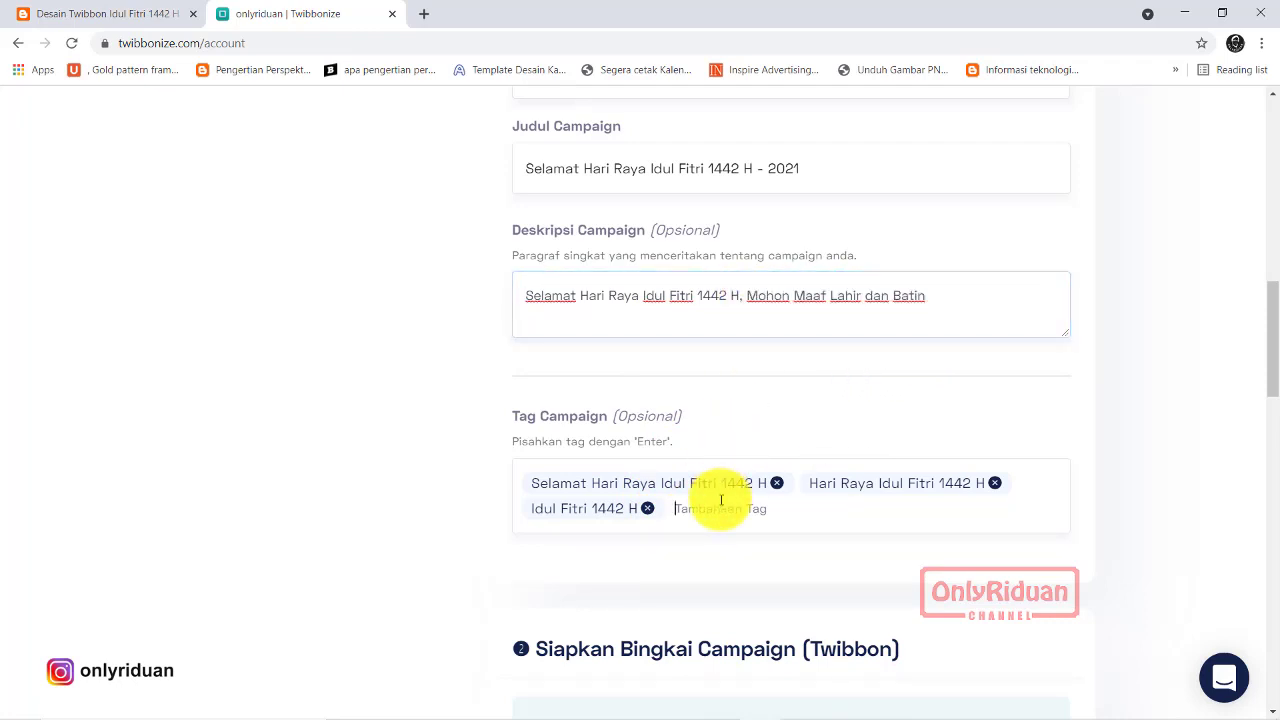
{"action": "key", "text": "ctrl+v"}
{"action": "key", "text": "Return"}
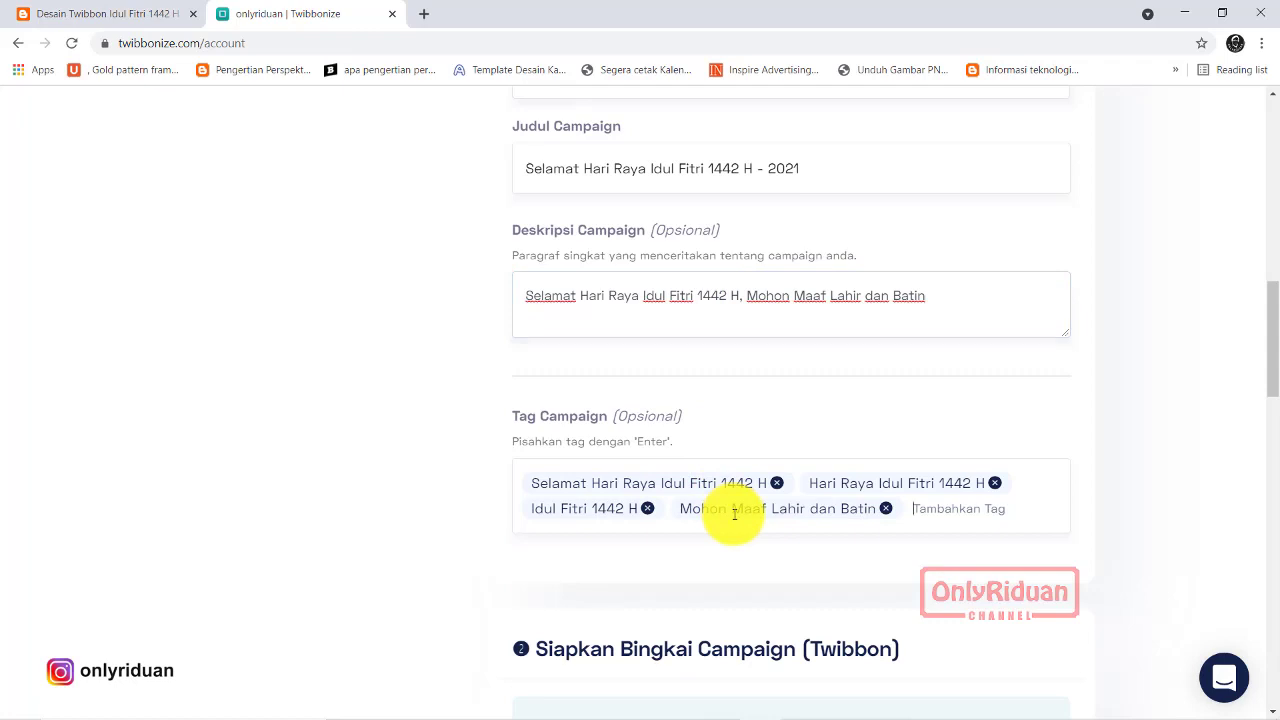
Step: Add the suggested tags 'Twibbon Idul fitri 2021' and 'Twibbon Idul Fitri 1442'
{"action": "type", "text": "Twibbon"}
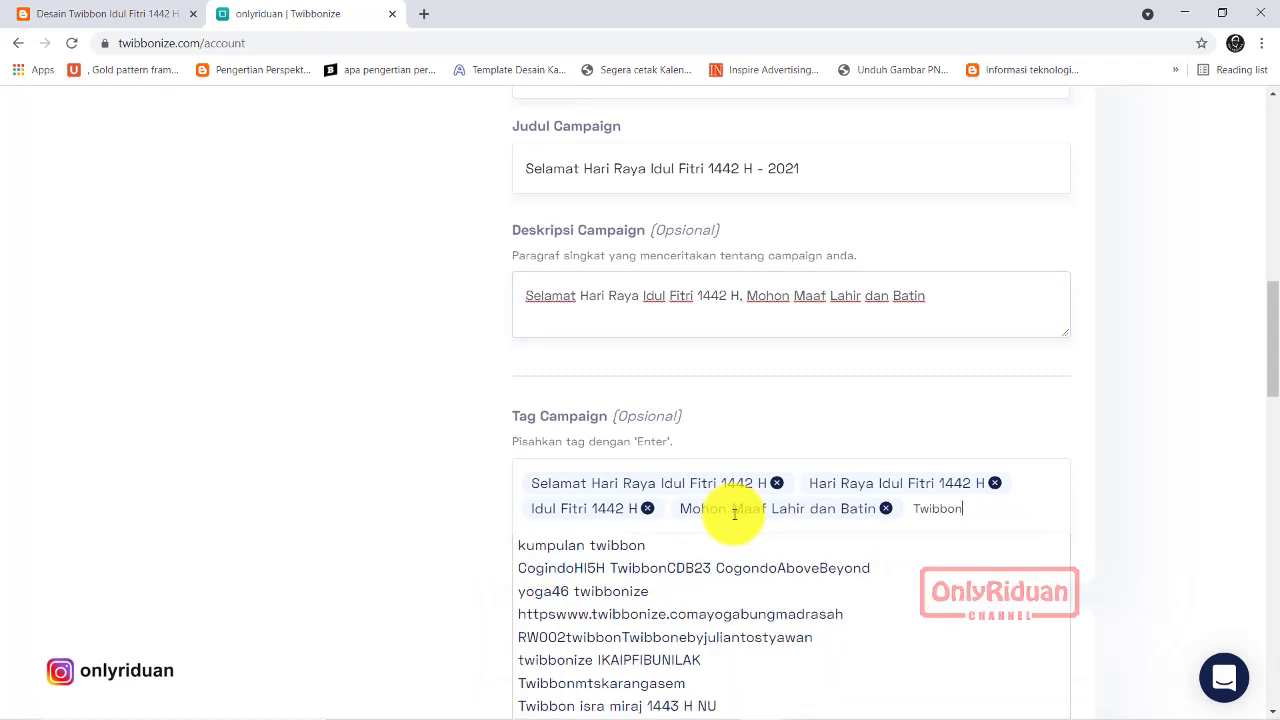
{"action": "type", "text": "Idul"}
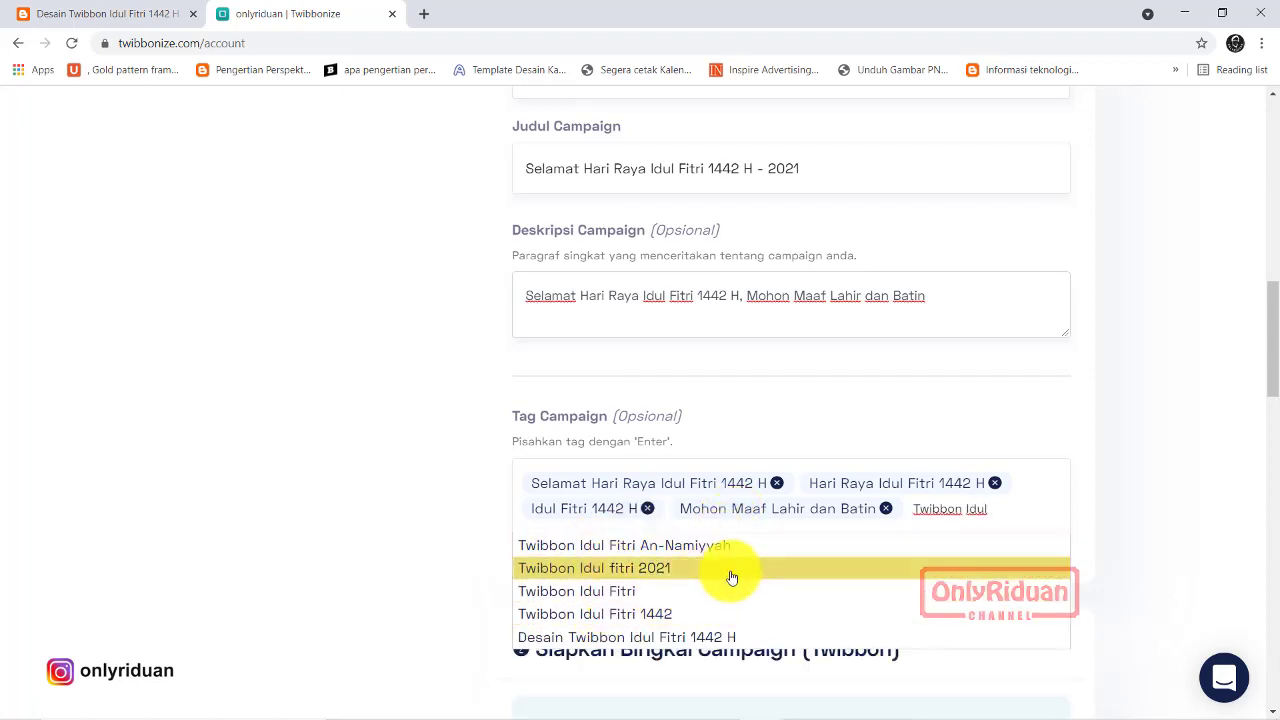
{"action": "left_click", "coordinate": [617, 577]}
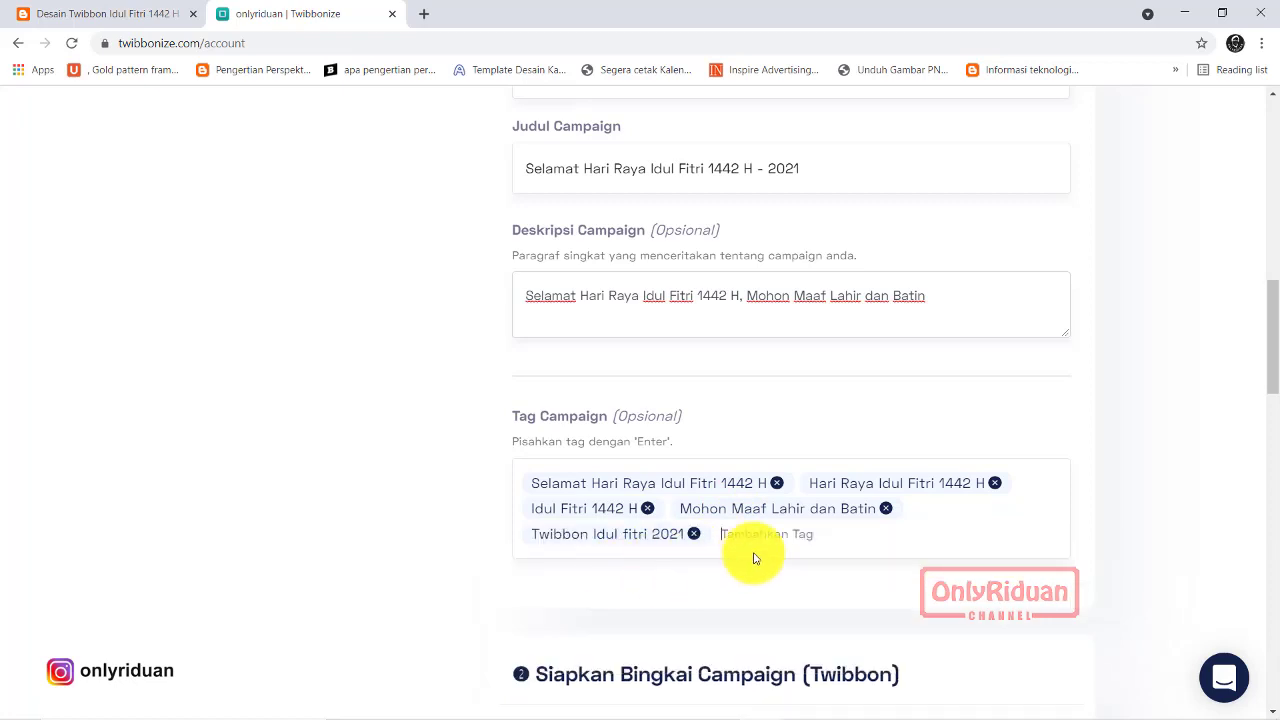
{"action": "type", "text": "Twin"}
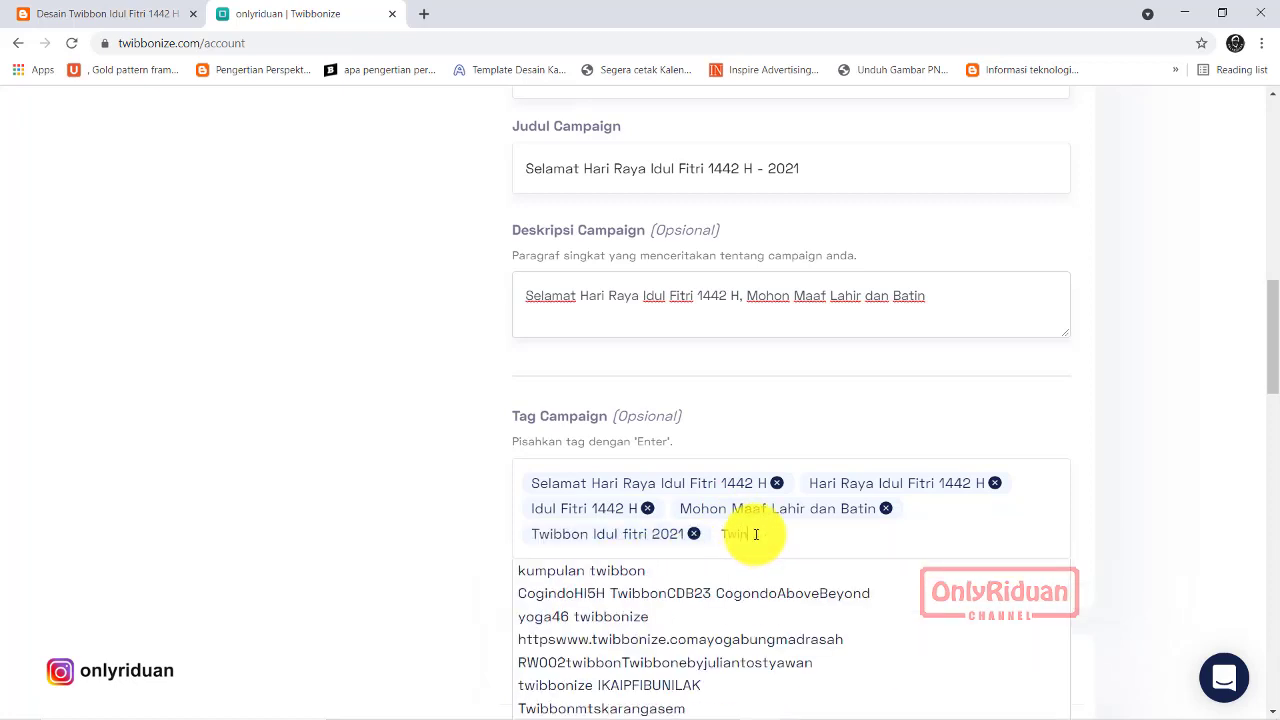
{"action": "key", "text": "BackSpace"}
{"action": "type", "text": "o"}
{"action": "key", "text": "BackSpace"}
{"action": "type", "text": "dul"}
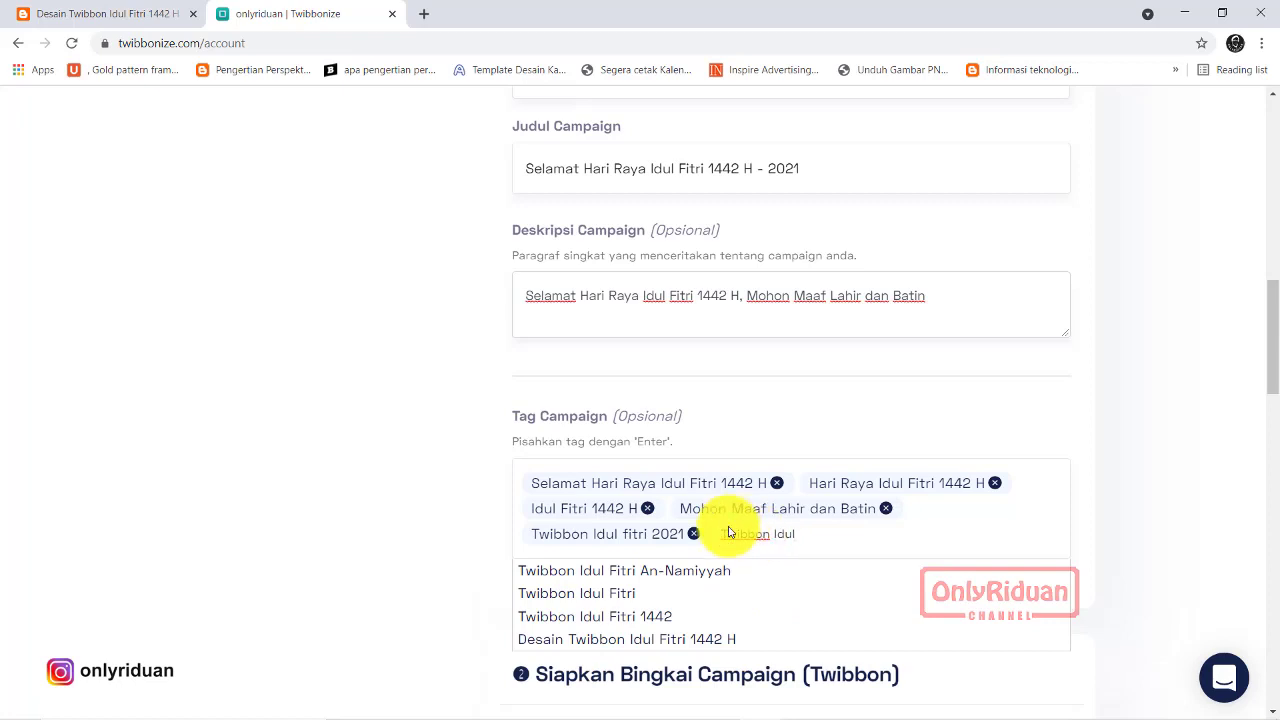
{"action": "left_click", "coordinate": [645, 618]}
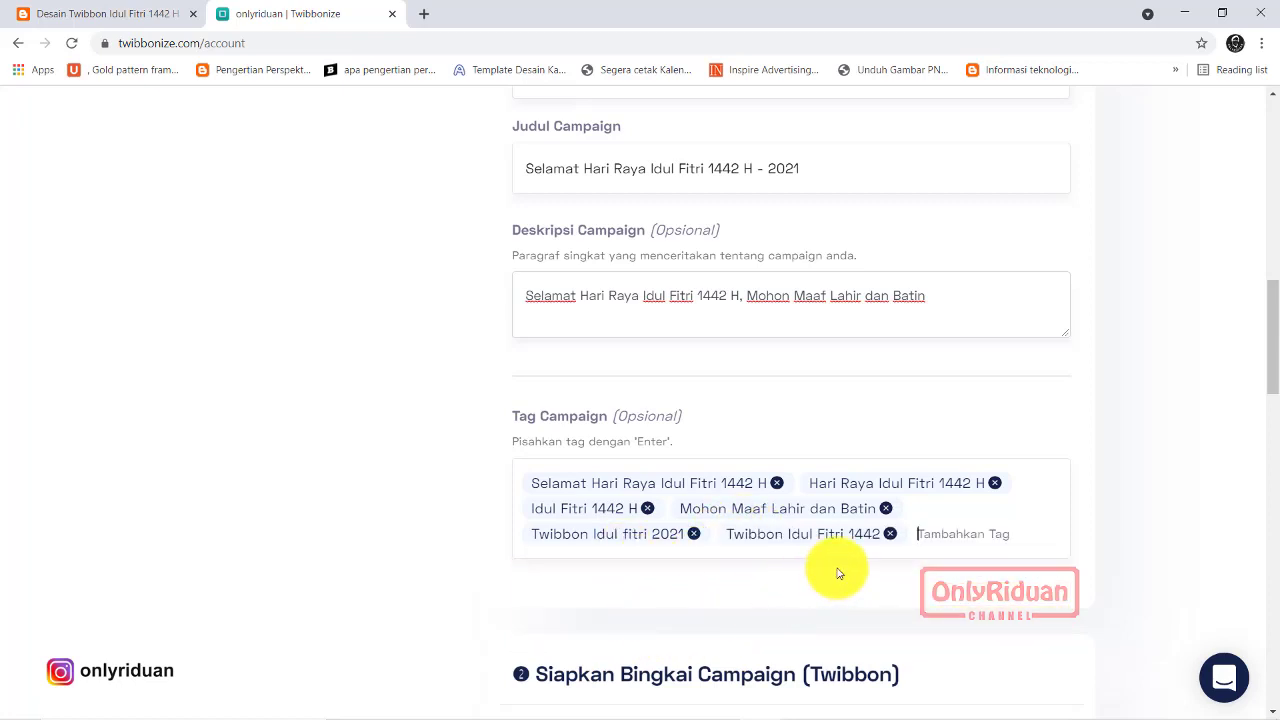
Step: Add the tags 'ucapan idul fitri 2021', 'ucapan idul fitri keluarga' and 'Hari Raya Idul fitri 1442.H'
{"action": "type", "text": "Ucapan "}
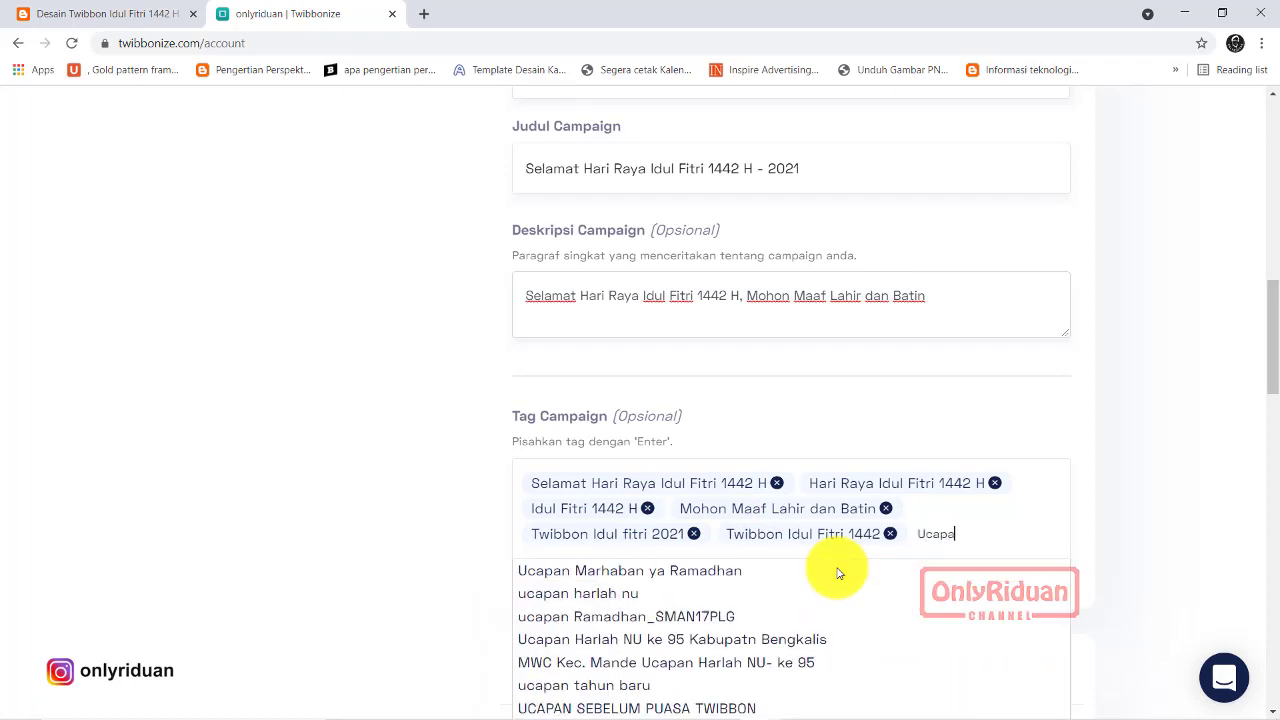
{"action": "type", "text": "Idul"}
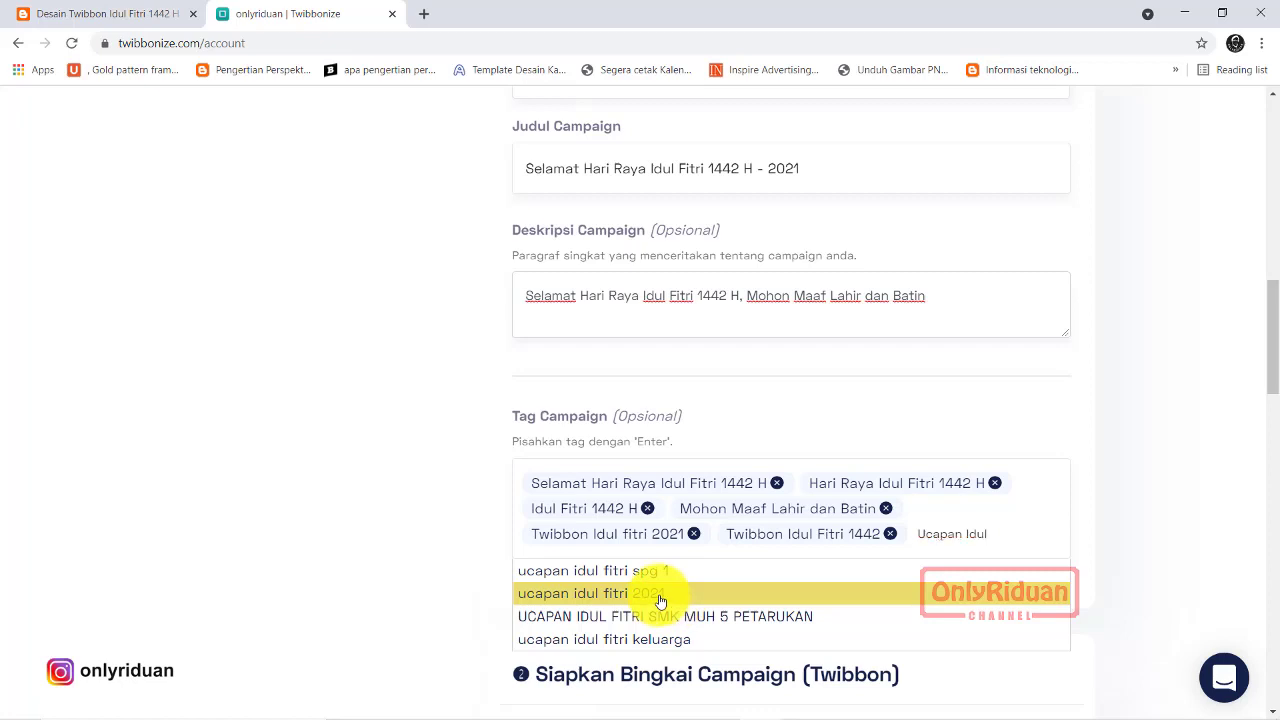
{"action": "left_click", "coordinate": [660, 594]}
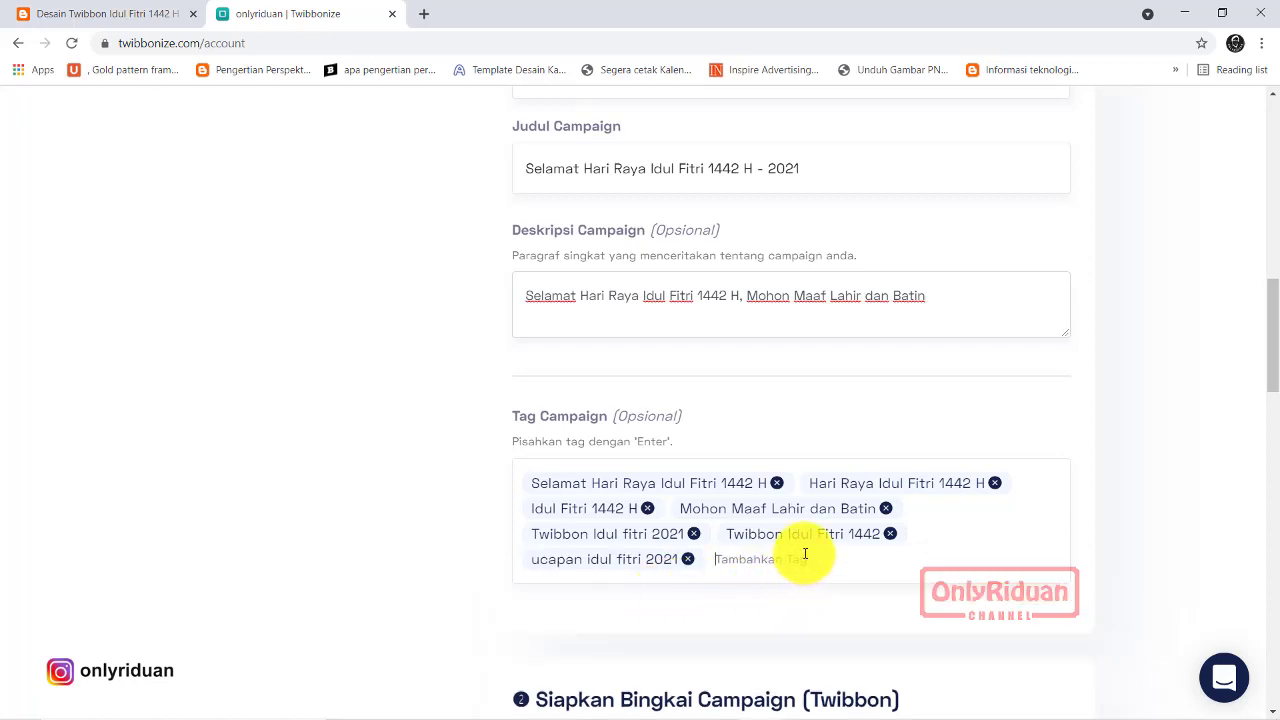
{"action": "type", "text": "Ucapan "}
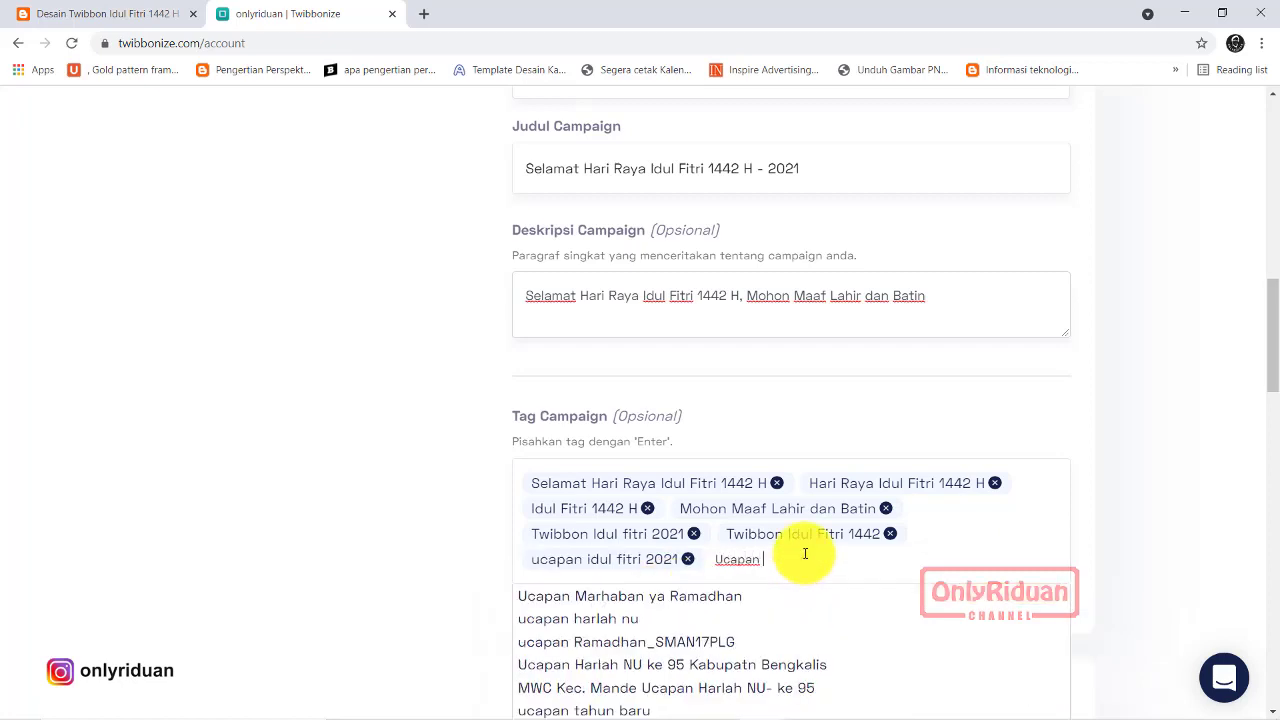
{"action": "type", "text": "Idul"}
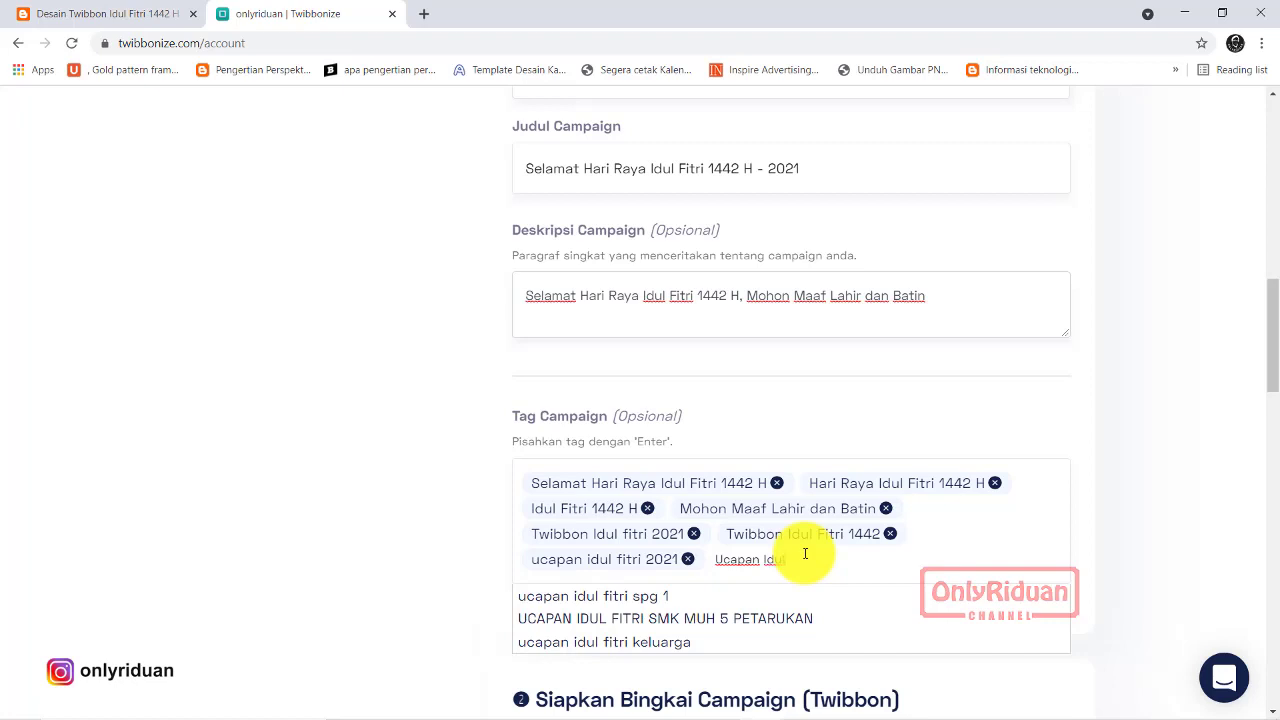
{"action": "left_click", "coordinate": [645, 642]}
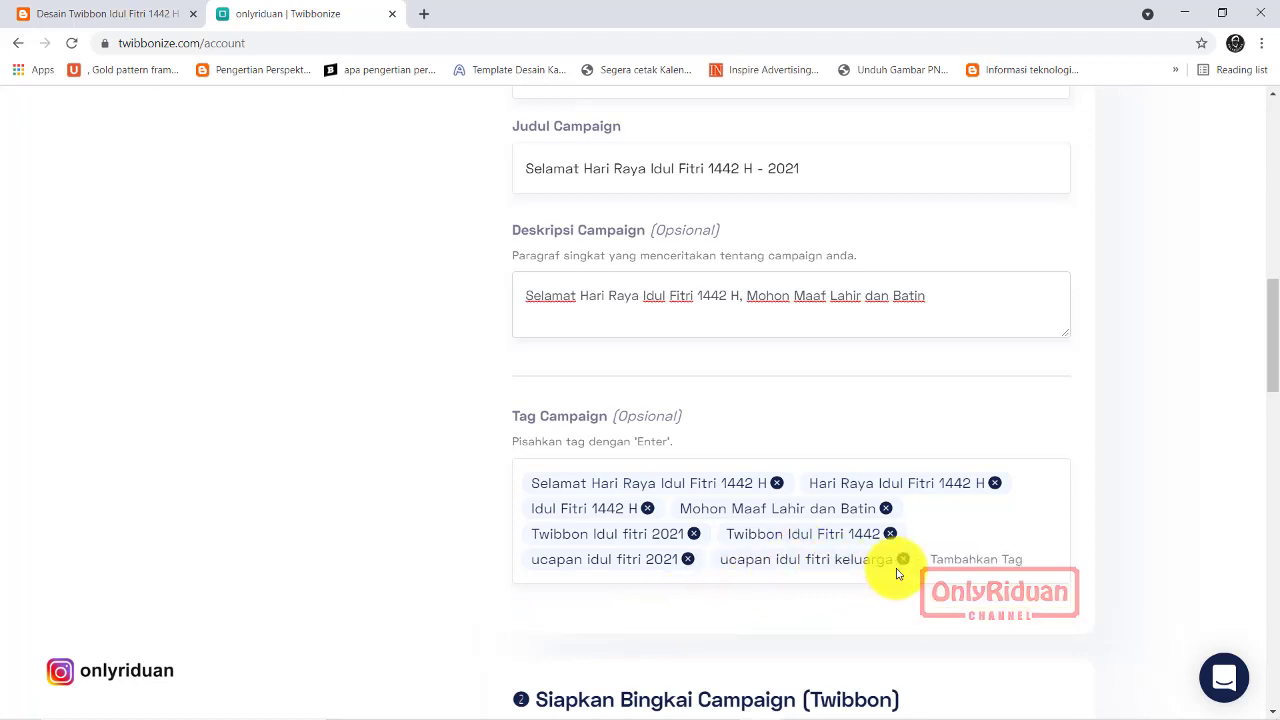
{"action": "type", "text": "Id"}
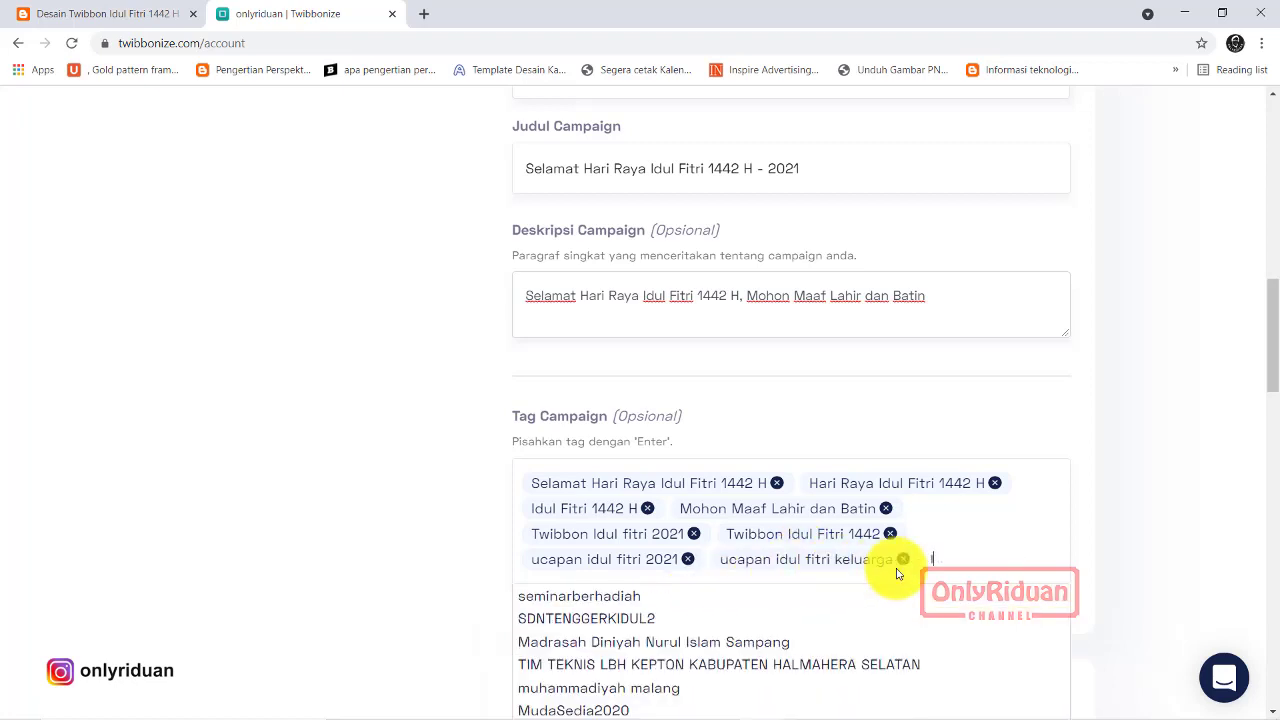
{"action": "type", "text": "ul "}
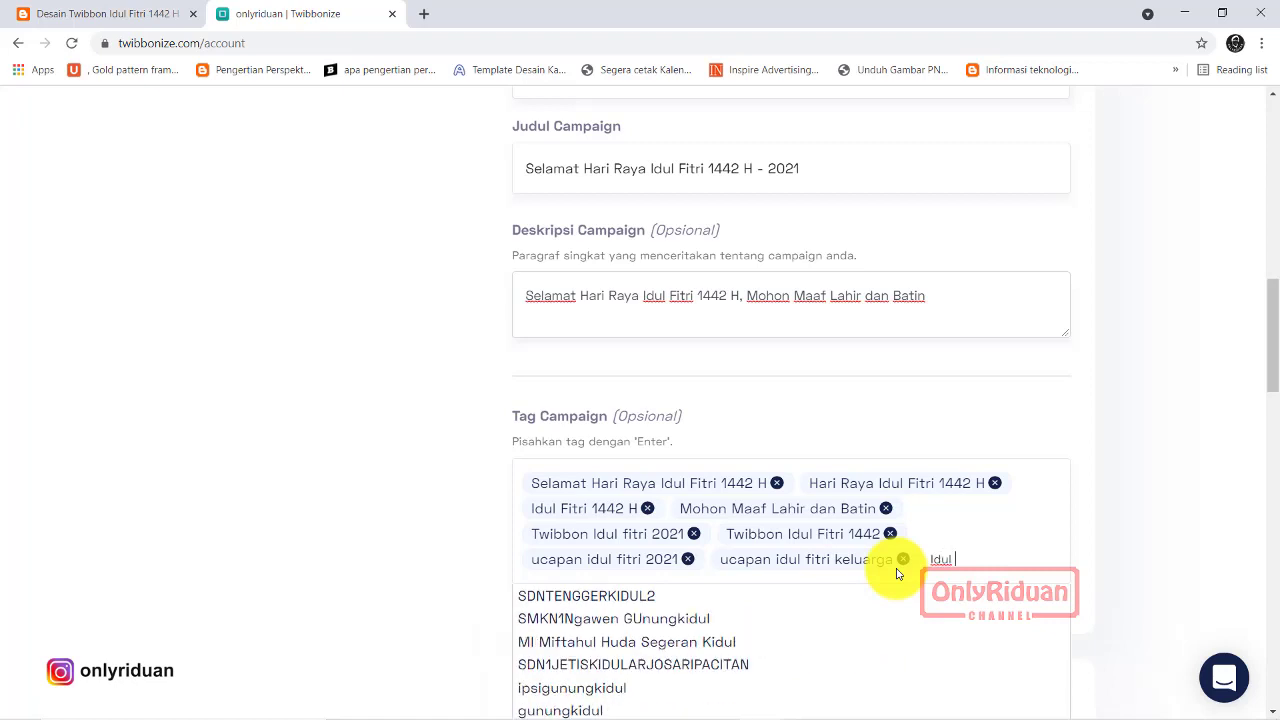
{"action": "type", "text": "fitri"}
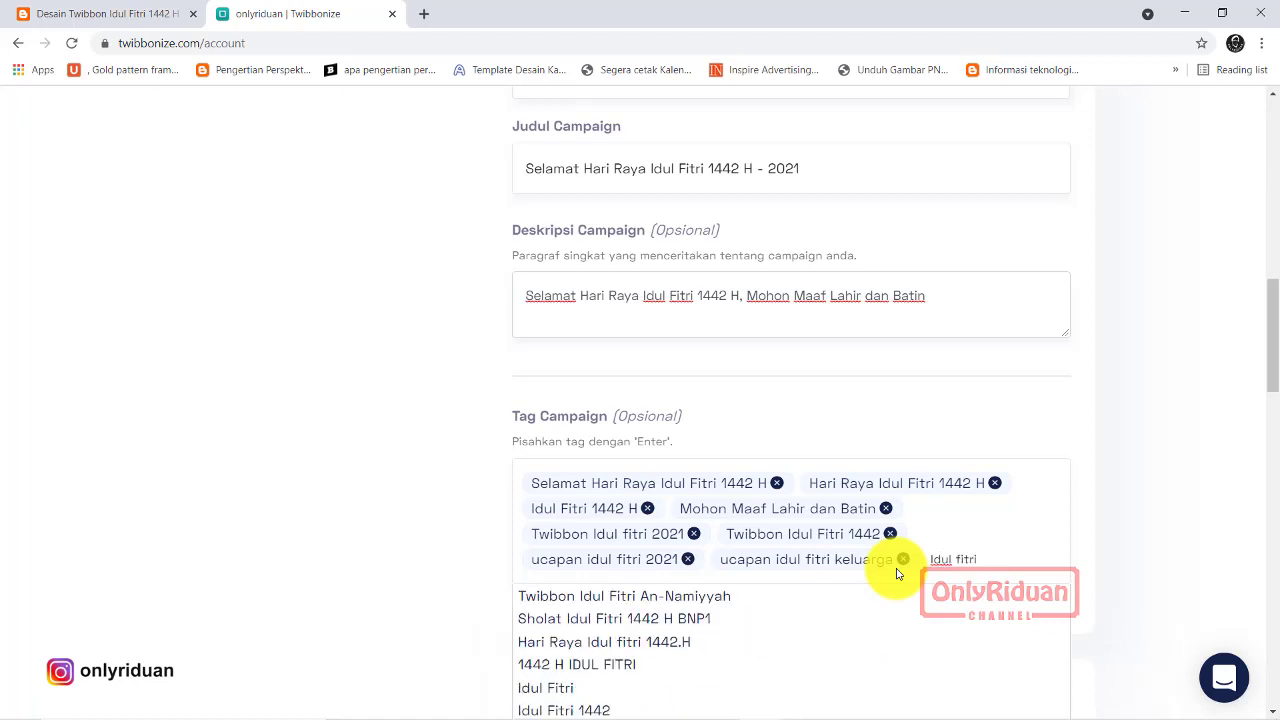
{"action": "scroll", "coordinate": [875, 545], "scroll_direction": "down", "scroll_amount": 1}
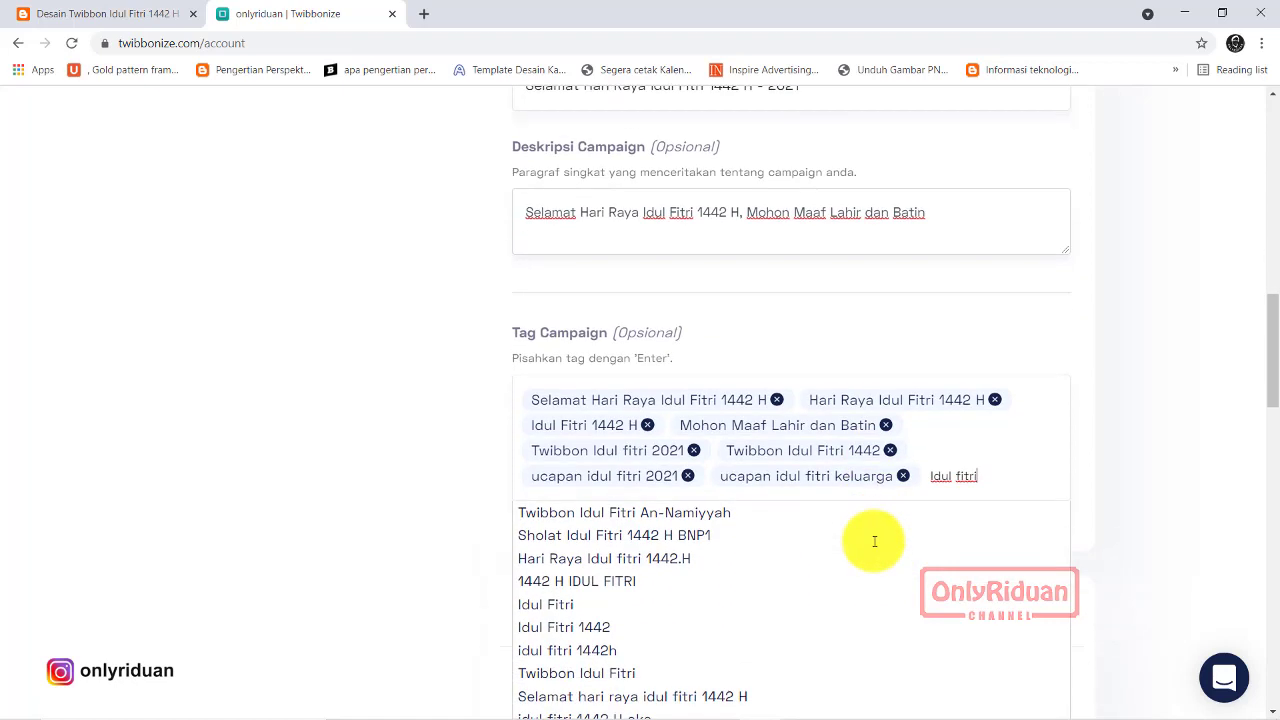
{"action": "left_click", "coordinate": [655, 562]}
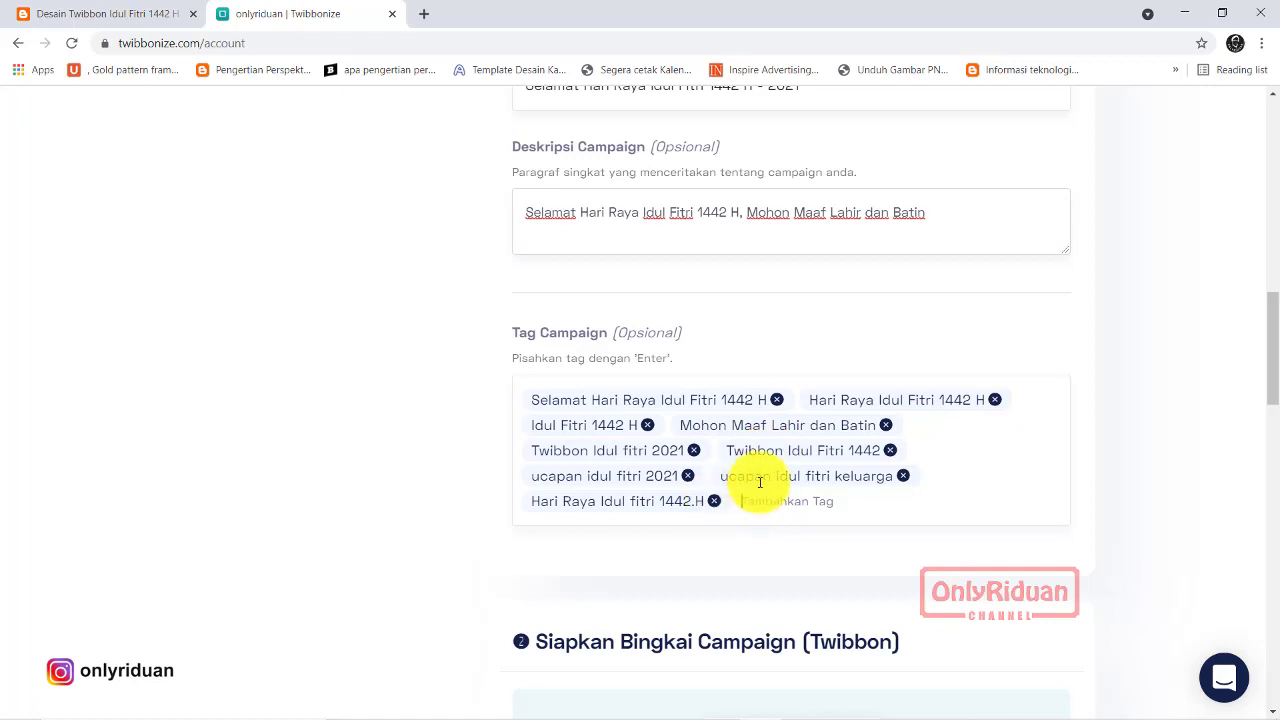
{"action": "scroll", "coordinate": [760, 483], "scroll_direction": "down", "scroll_amount": 4}
{"action": "scroll", "coordinate": [720, 470], "scroll_direction": "down", "scroll_amount": 2}
{"action": "scroll", "coordinate": [677, 457], "scroll_direction": "down", "scroll_amount": 2}
{"action": "scroll", "coordinate": [677, 451], "scroll_direction": "down", "scroll_amount": 2}
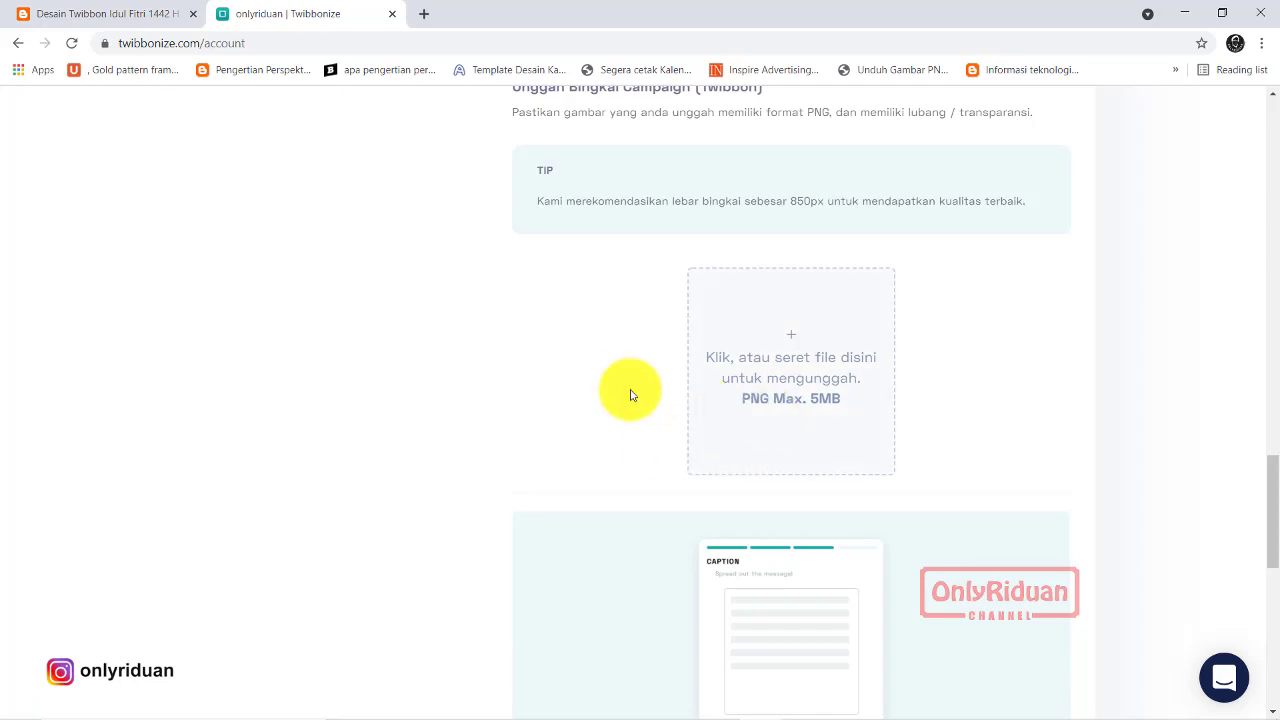
Step: Upload the Twibbon Idul Fitri 1442 H 10 TUTORiduan PNG as the campaign frame
{"action": "left_click", "coordinate": [797, 368]}
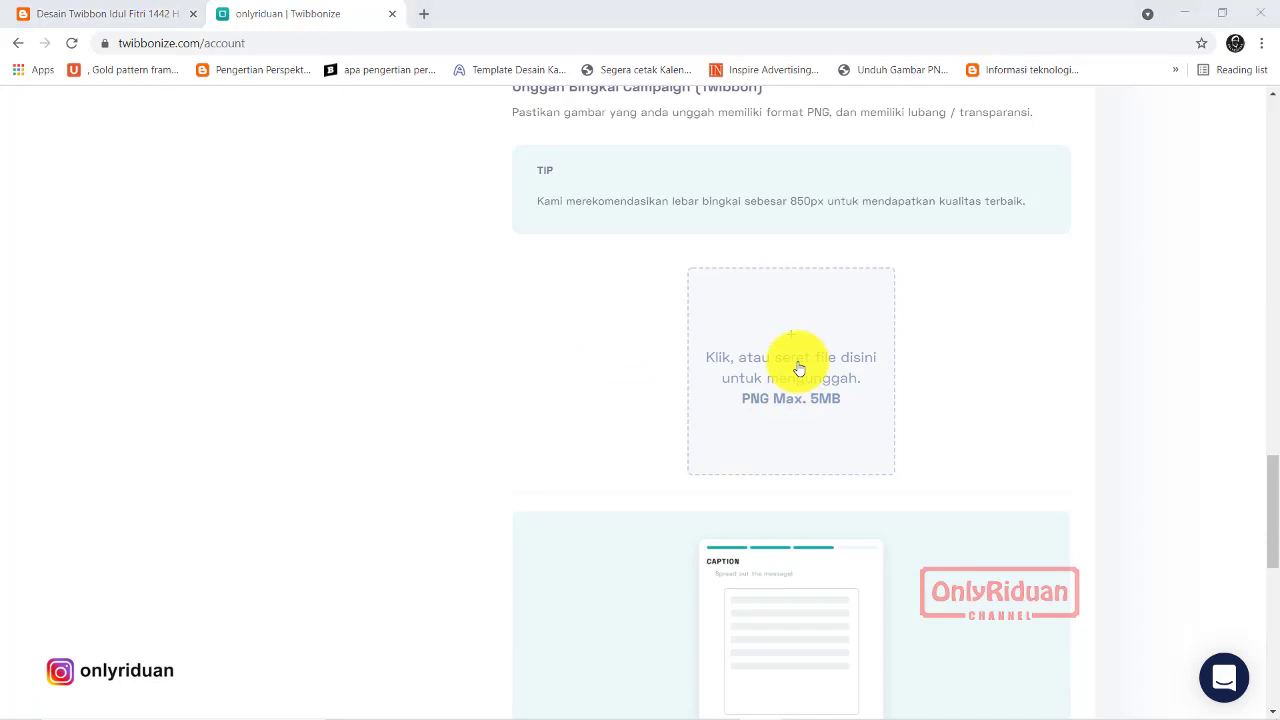
{"action": "scroll", "coordinate": [700, 378], "scroll_direction": "down", "scroll_amount": 1}
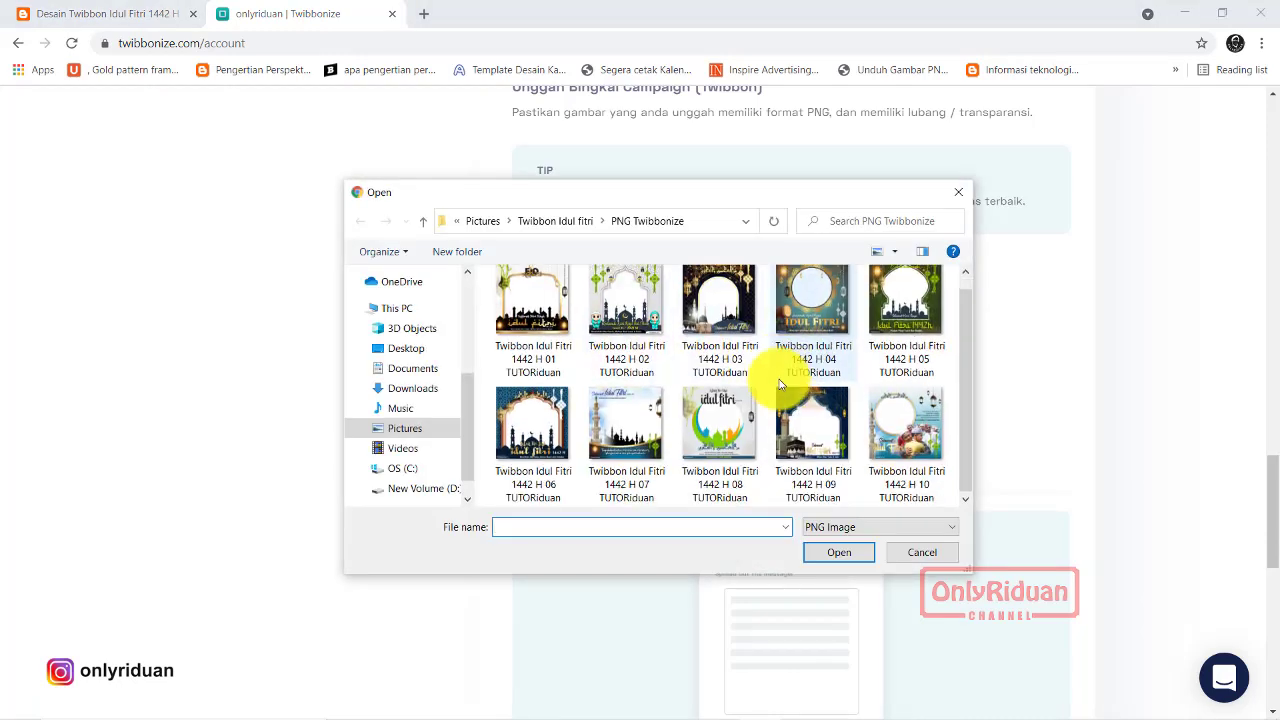
{"action": "left_click", "coordinate": [918, 432]}
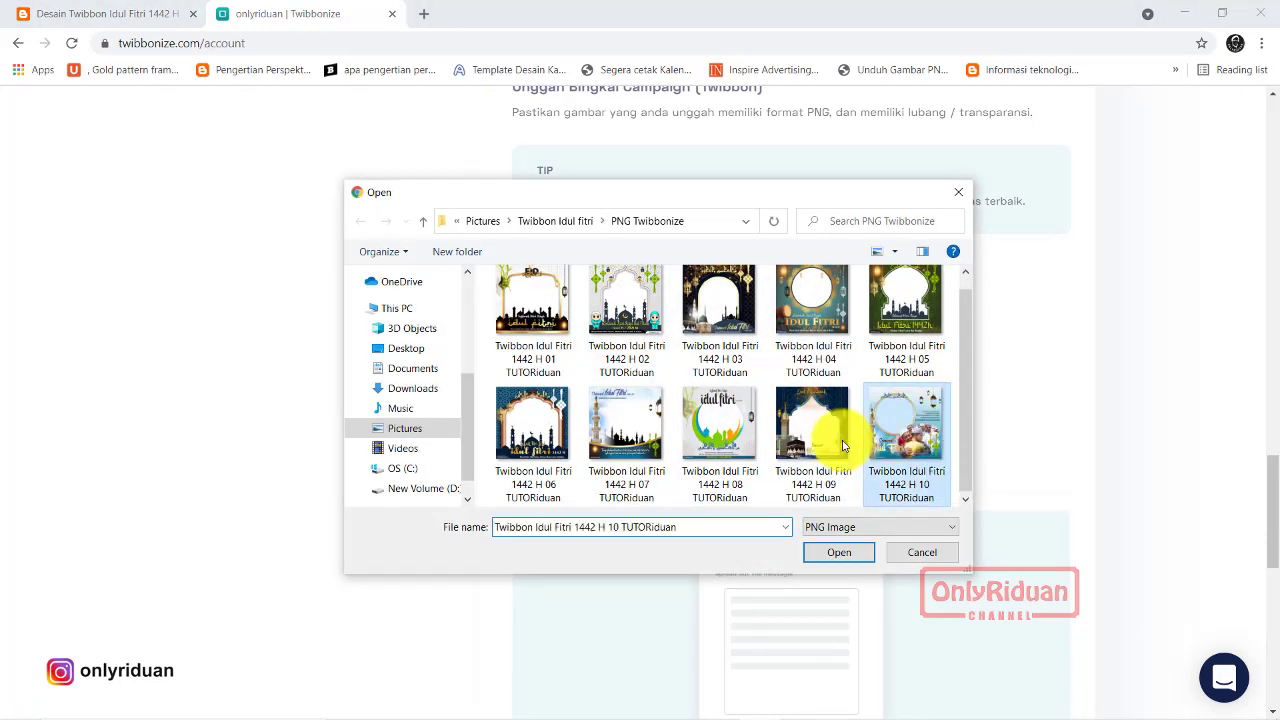
{"action": "left_click", "coordinate": [826, 554]}
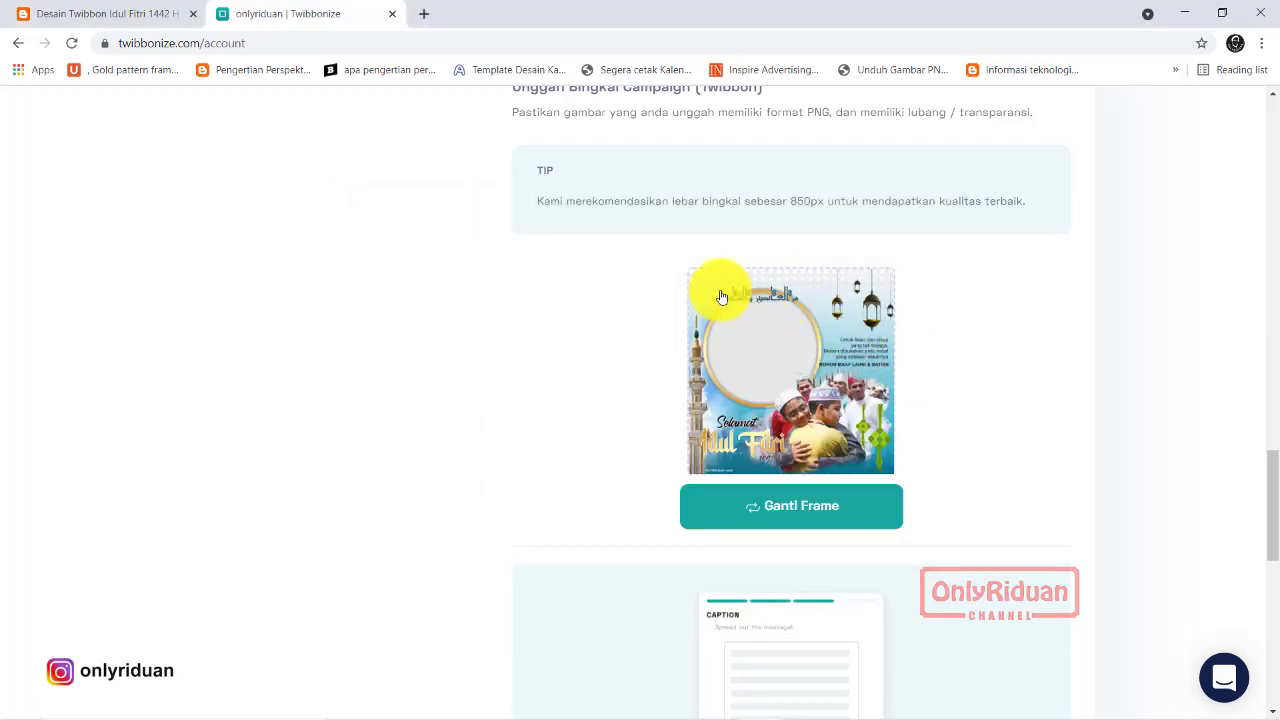
Step: Paste the prepared Idul Fitri greeting paragraph from Notepad as the caption, then publish the campaign
{"action": "scroll", "coordinate": [946, 337], "scroll_direction": "down", "scroll_amount": 5}
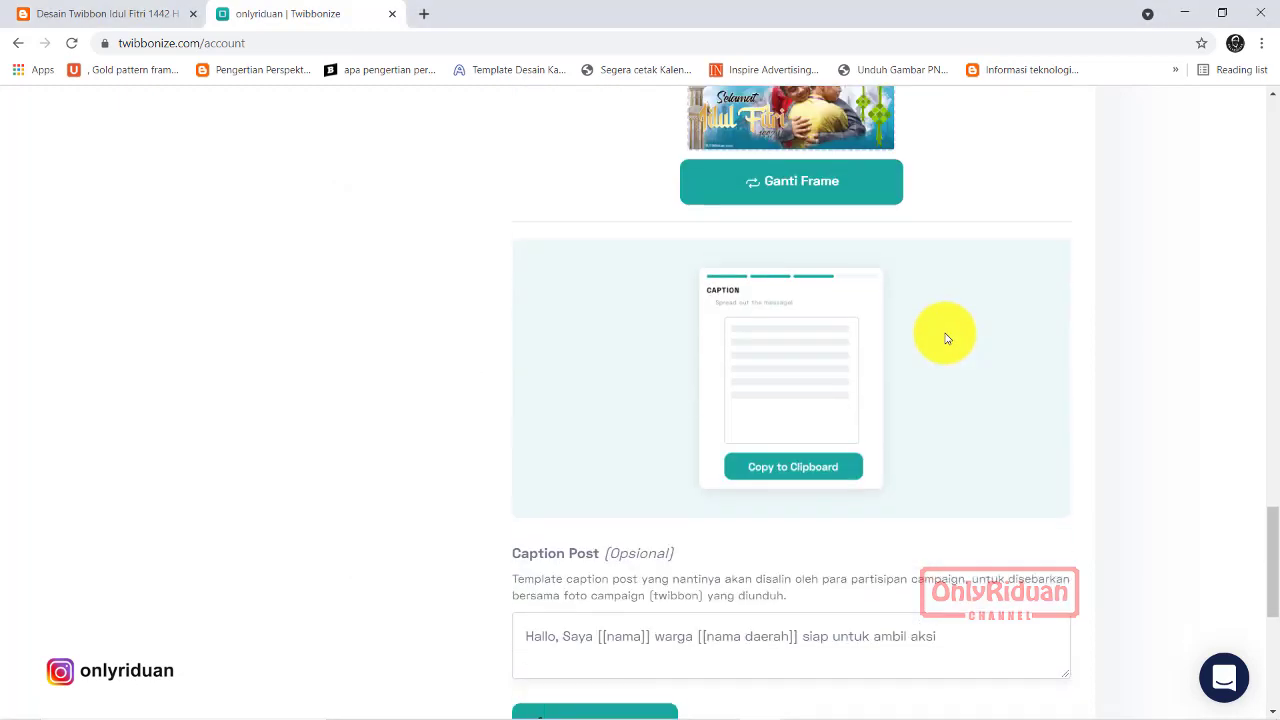
{"action": "scroll", "coordinate": [946, 337], "scroll_direction": "down", "scroll_amount": 1}
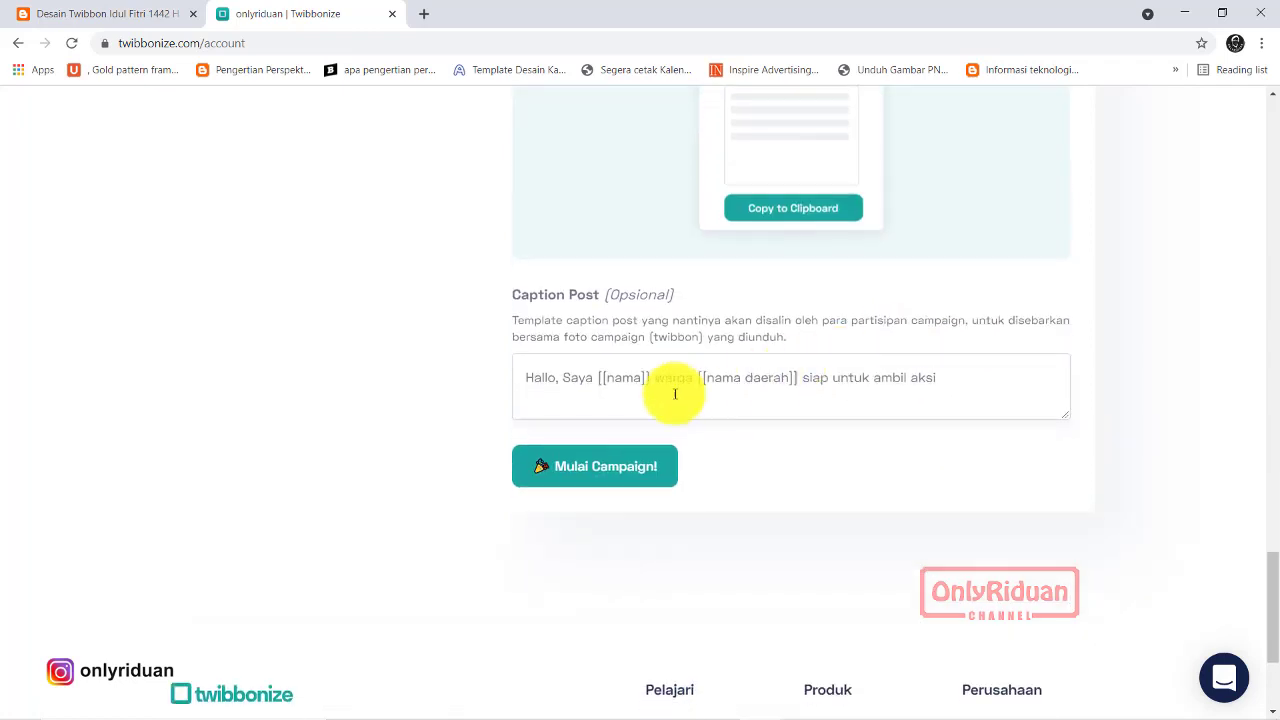
{"action": "left_click", "coordinate": [561, 379]}
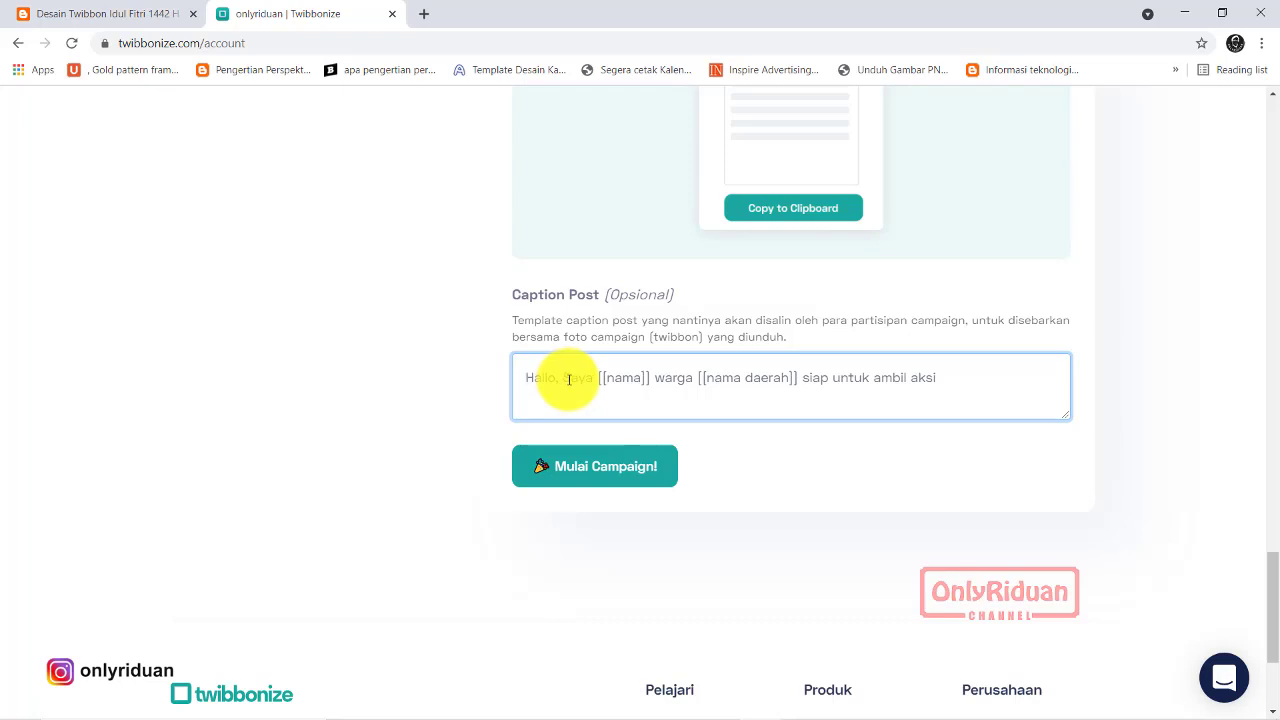
{"action": "mouse_move", "coordinate": [636, 703]}
{"action": "left_click", "coordinate": [636, 690]}
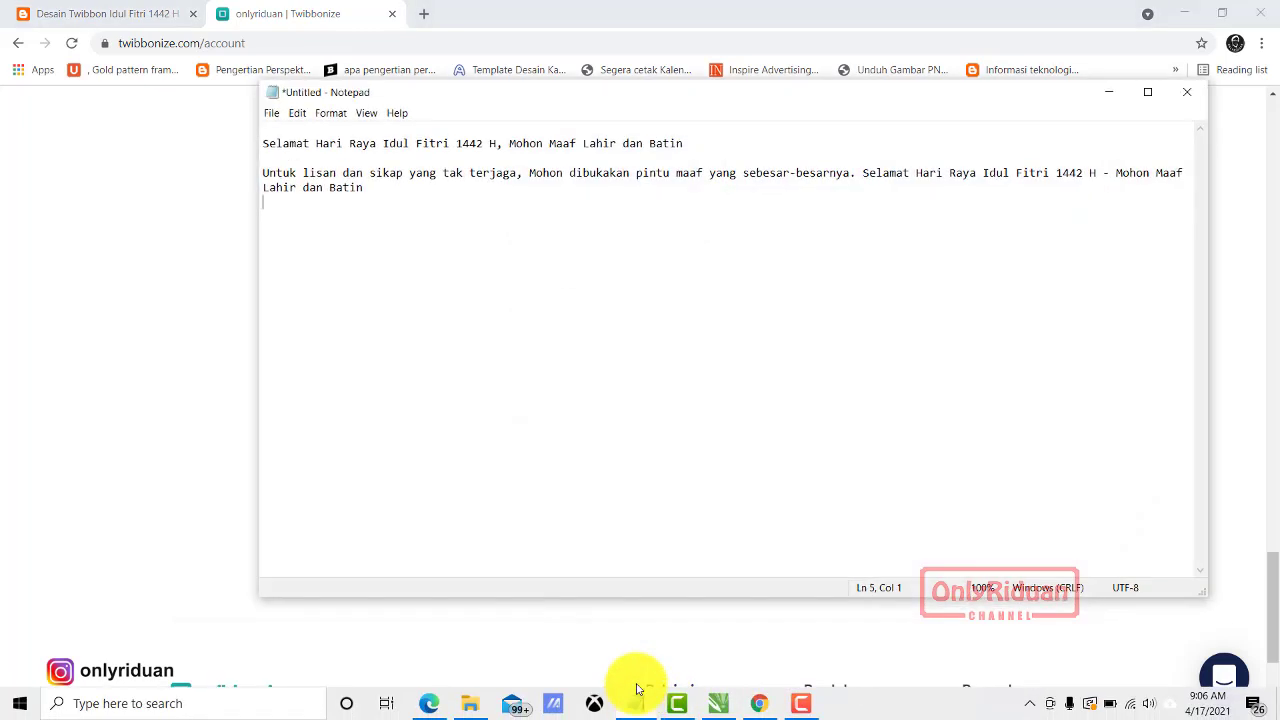
{"action": "left_click_drag", "start_coordinate": [364, 187], "coordinate": [258, 175]}
{"action": "key", "text": "ctrl+c"}
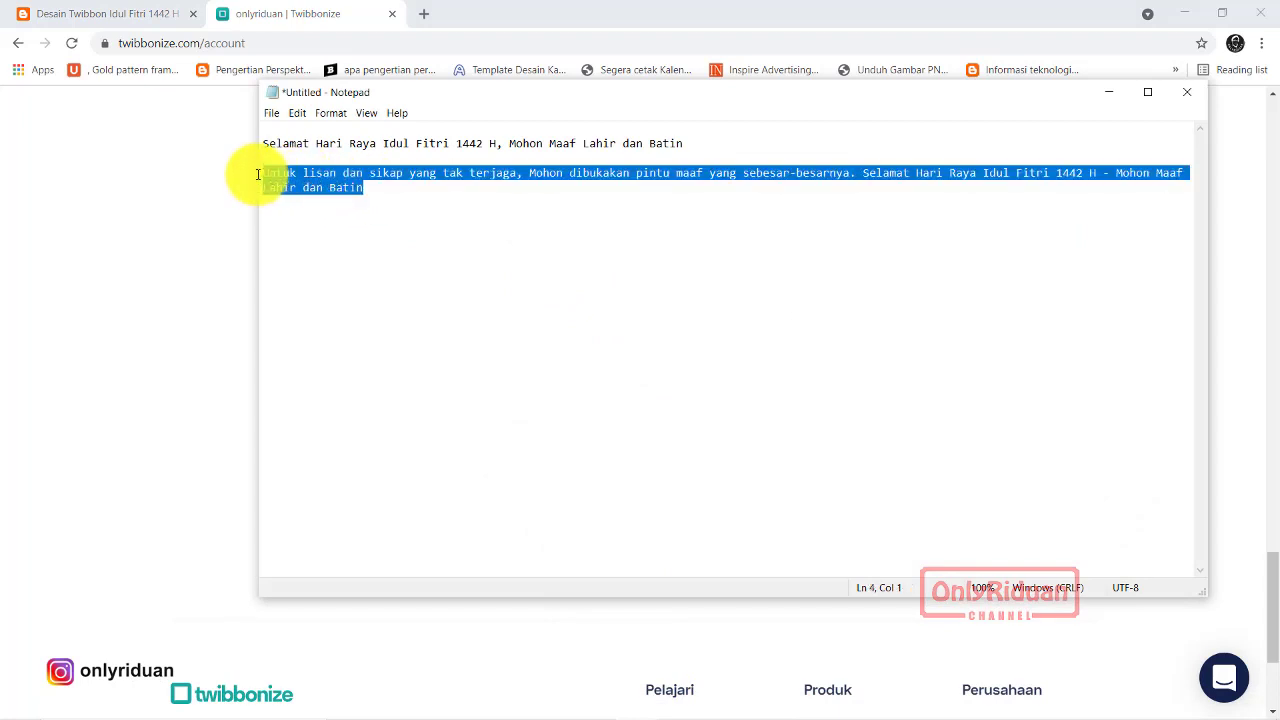
{"action": "left_click", "coordinate": [1120, 96]}
{"action": "key", "text": "ctrl+v"}
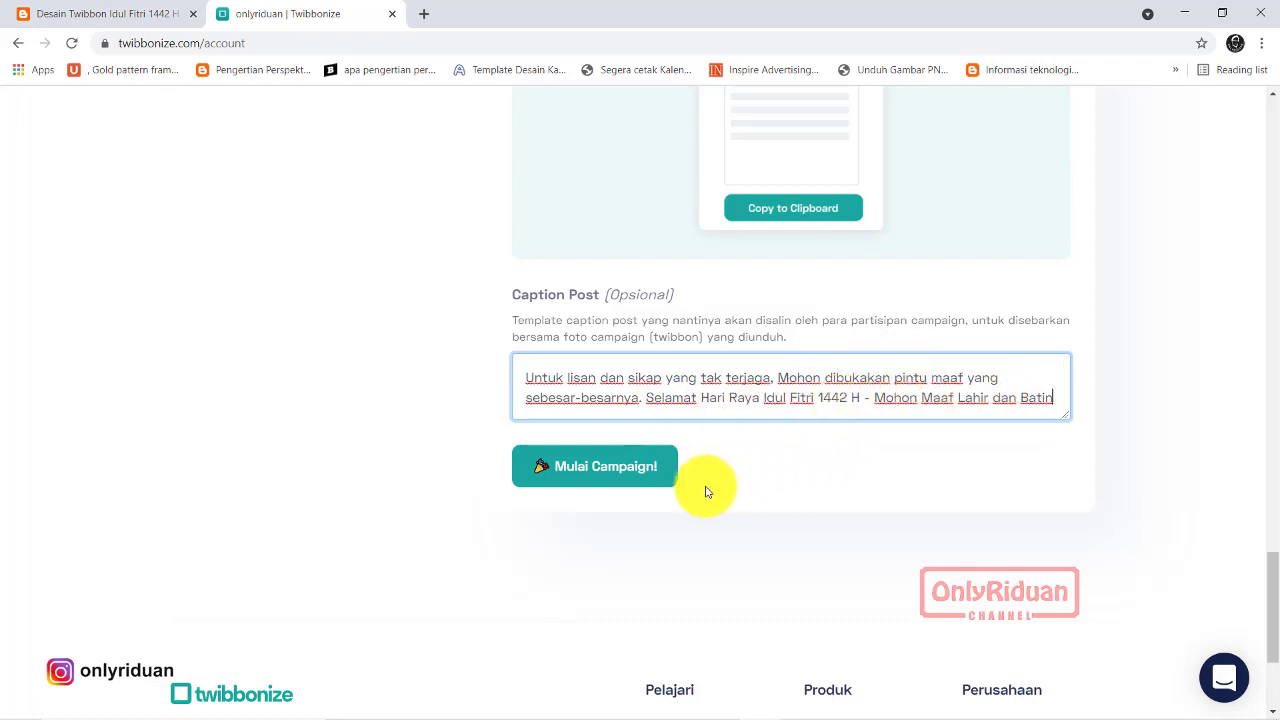
{"action": "left_click", "coordinate": [617, 466]}
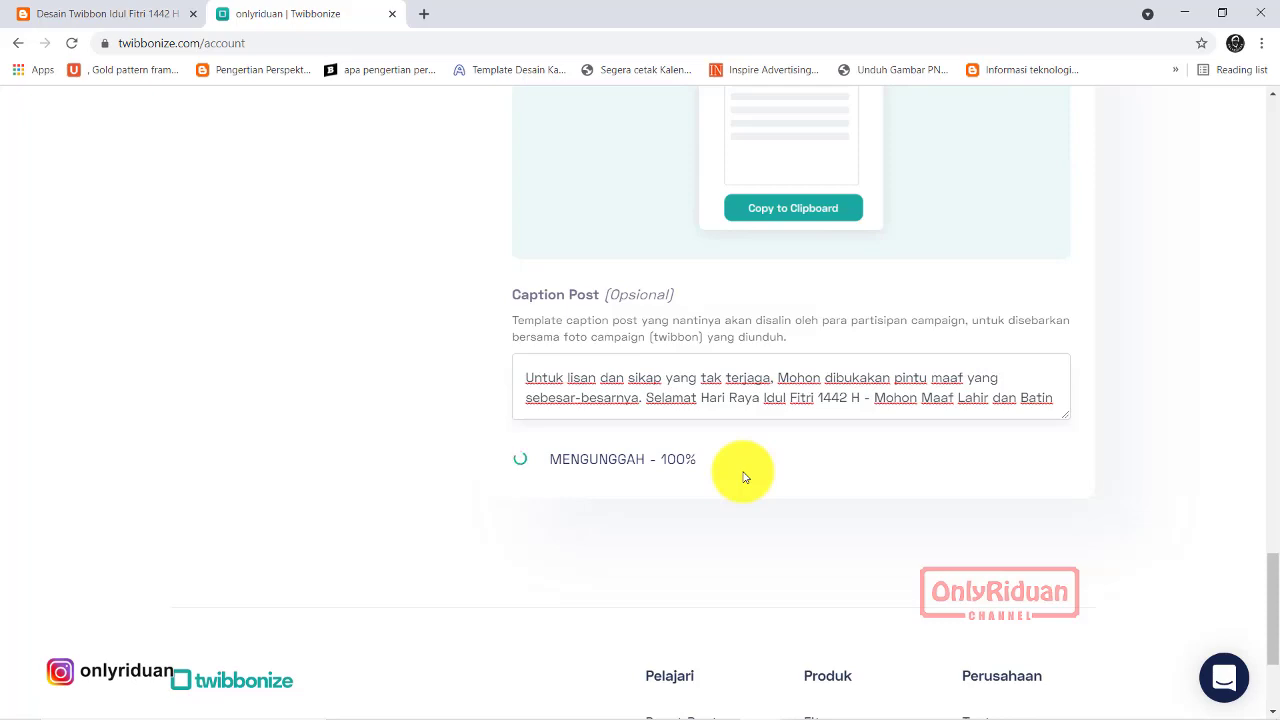
{"action": "mouse_move", "coordinate": [605, 548]}
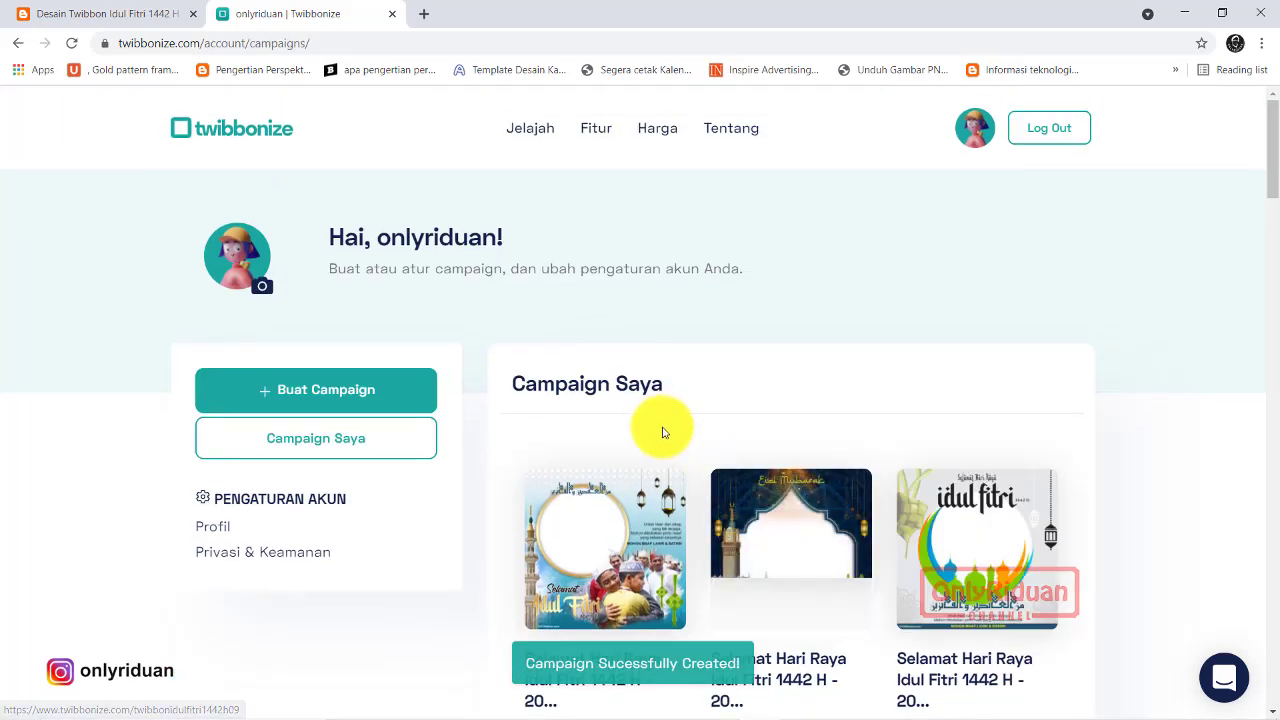
Step: Scroll through Campaign Saya to confirm the new Idul Fitri 1442 H card shows 'Baru saja' and 0 dukungan
{"action": "scroll", "coordinate": [600, 450], "scroll_direction": "down", "scroll_amount": 2}
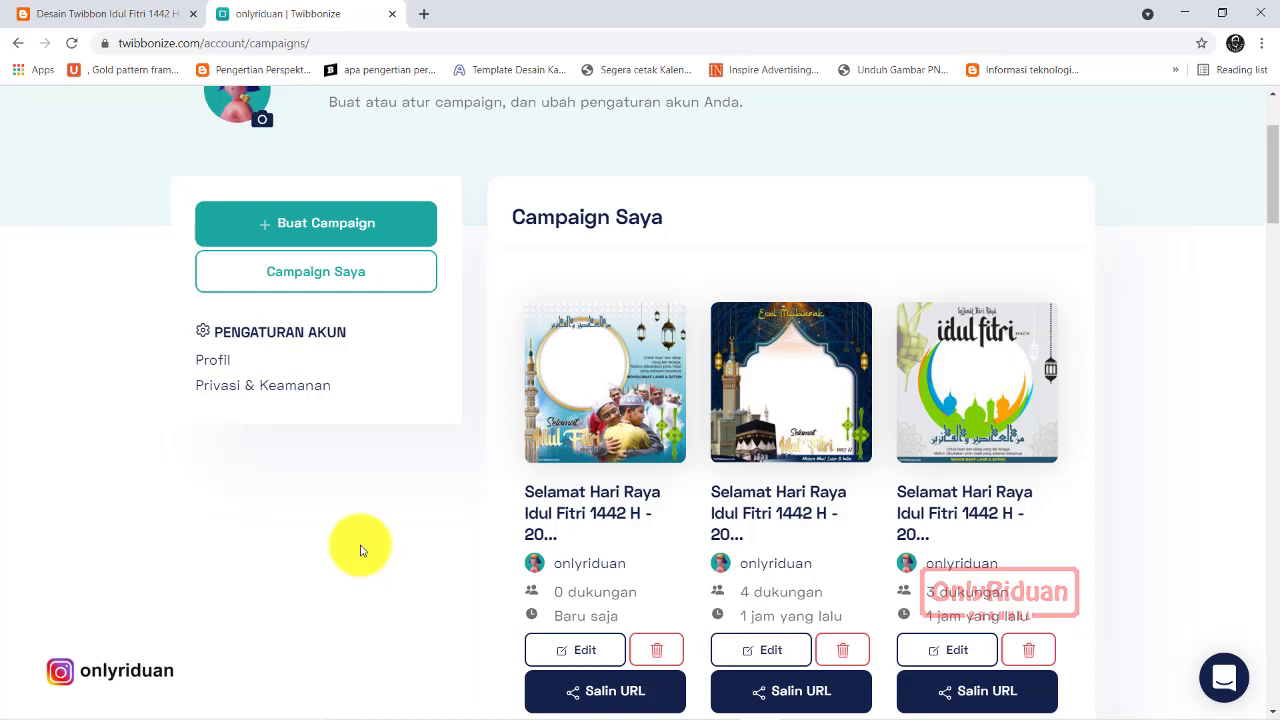
{"action": "scroll", "coordinate": [363, 546], "scroll_direction": "down", "scroll_amount": 1}
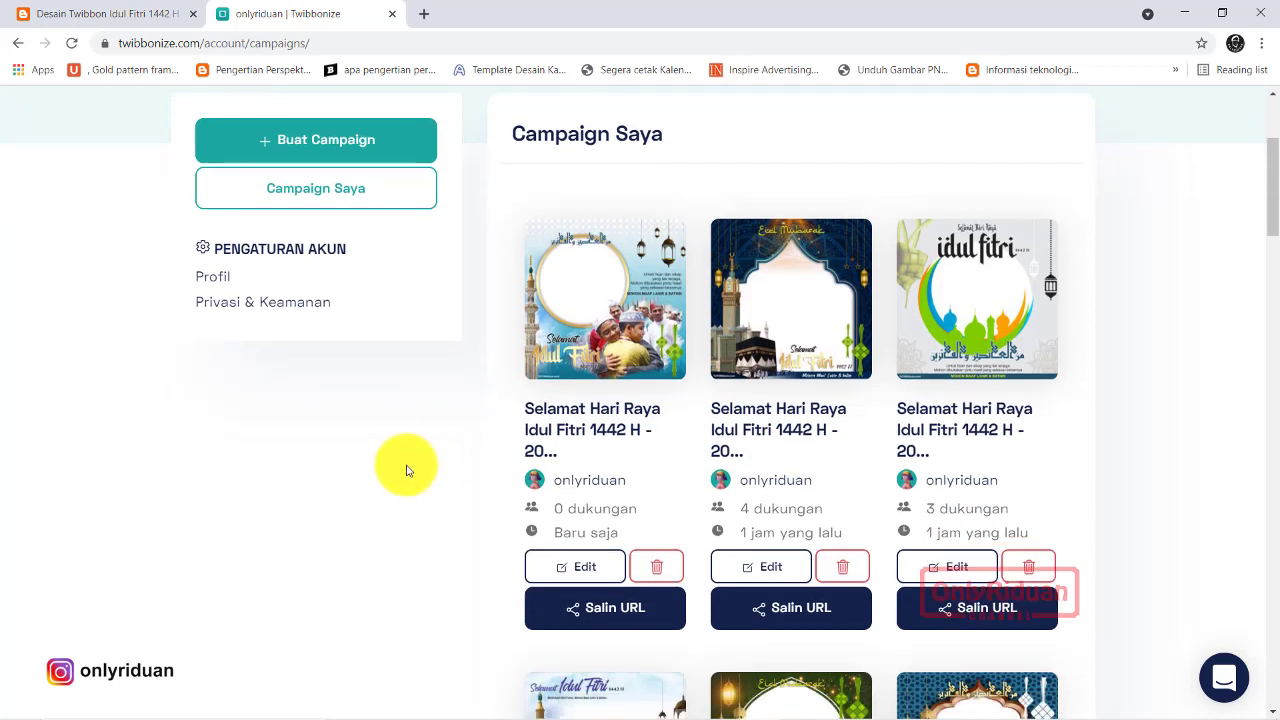
{"action": "scroll", "coordinate": [407, 470], "scroll_direction": "down", "scroll_amount": 1}
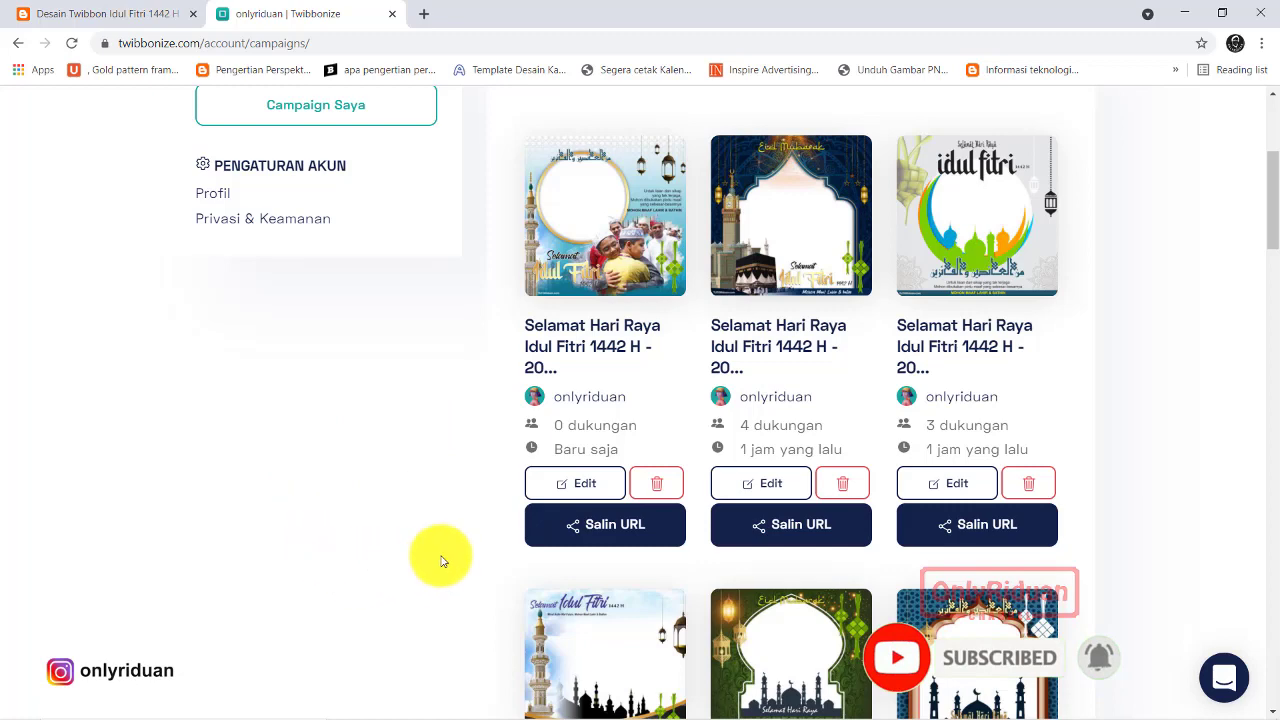
Step: Open the newest campaign's edit form, review it down to Caption Post, and save with Simpan Perubahan
{"action": "left_click", "coordinate": [592, 487]}
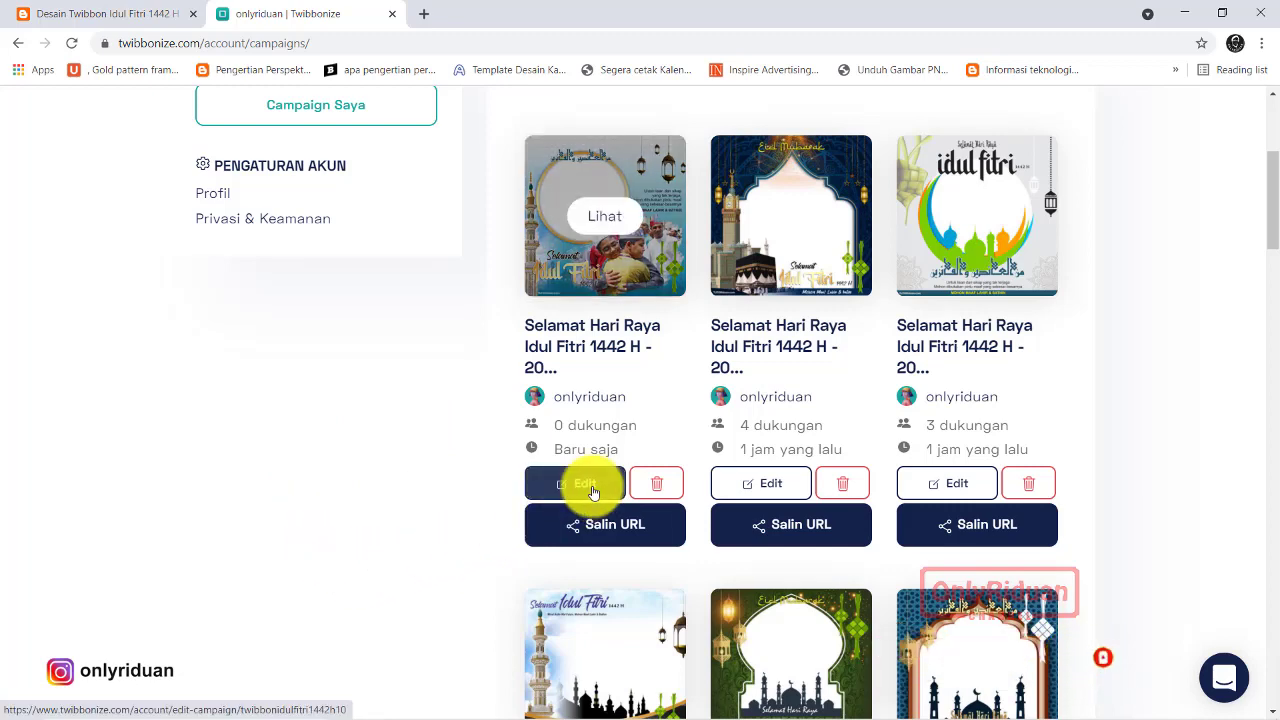
{"action": "scroll", "coordinate": [585, 485], "scroll_direction": "down", "scroll_amount": 2}
{"action": "scroll", "coordinate": [620, 470], "scroll_direction": "down", "scroll_amount": 4}
{"action": "scroll", "coordinate": [645, 470], "scroll_direction": "down", "scroll_amount": 2}
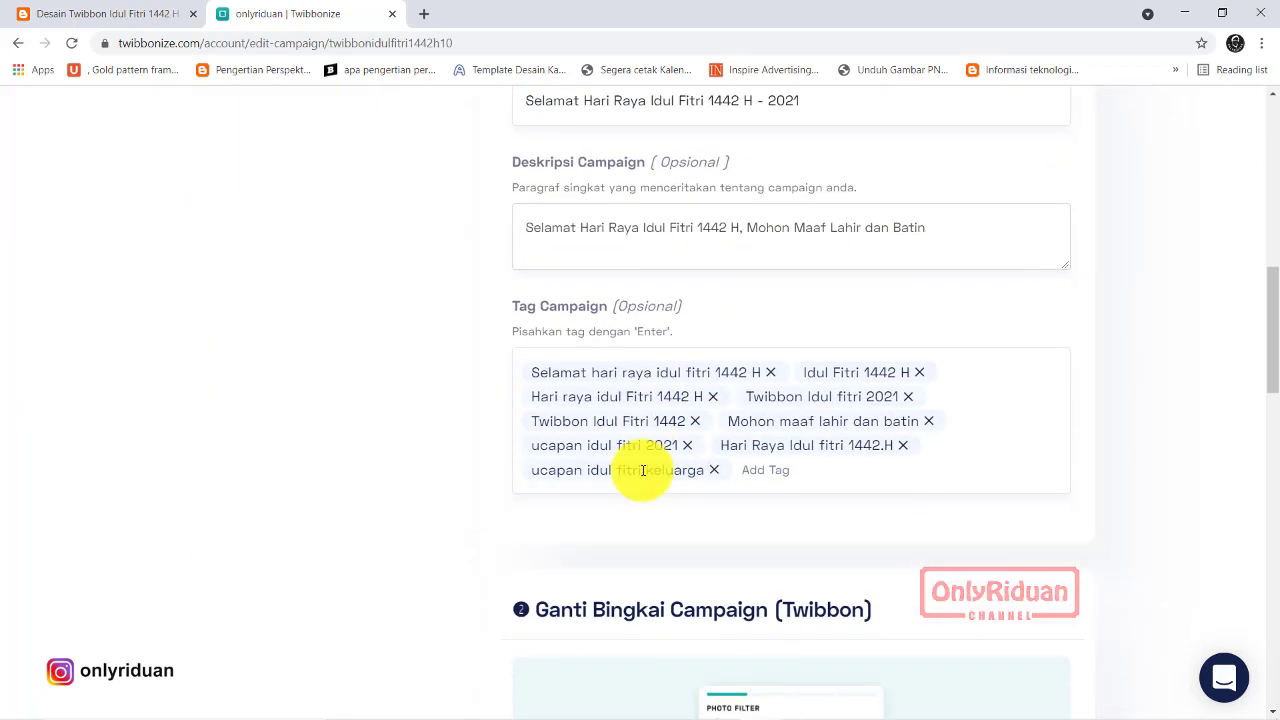
{"action": "scroll", "coordinate": [600, 460], "scroll_direction": "up", "scroll_amount": 2}
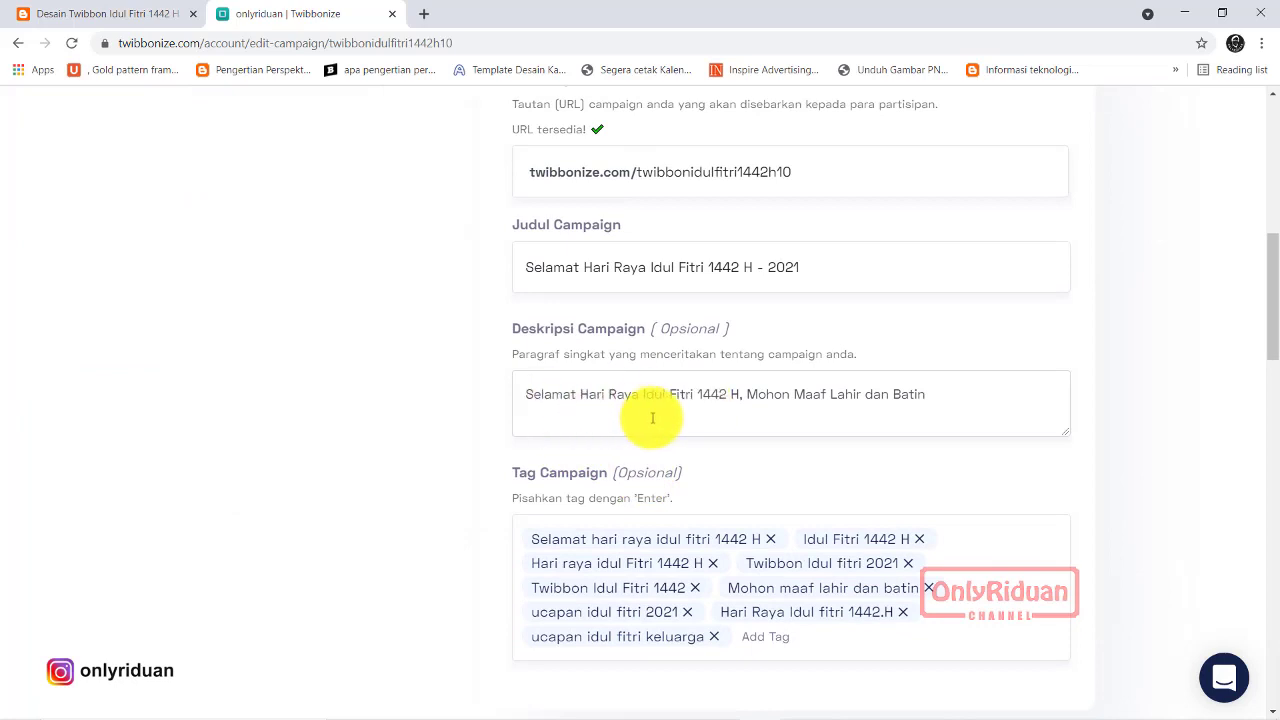
{"action": "scroll", "coordinate": [640, 420], "scroll_direction": "down", "scroll_amount": 1}
{"action": "scroll", "coordinate": [740, 450], "scroll_direction": "down", "scroll_amount": 2}
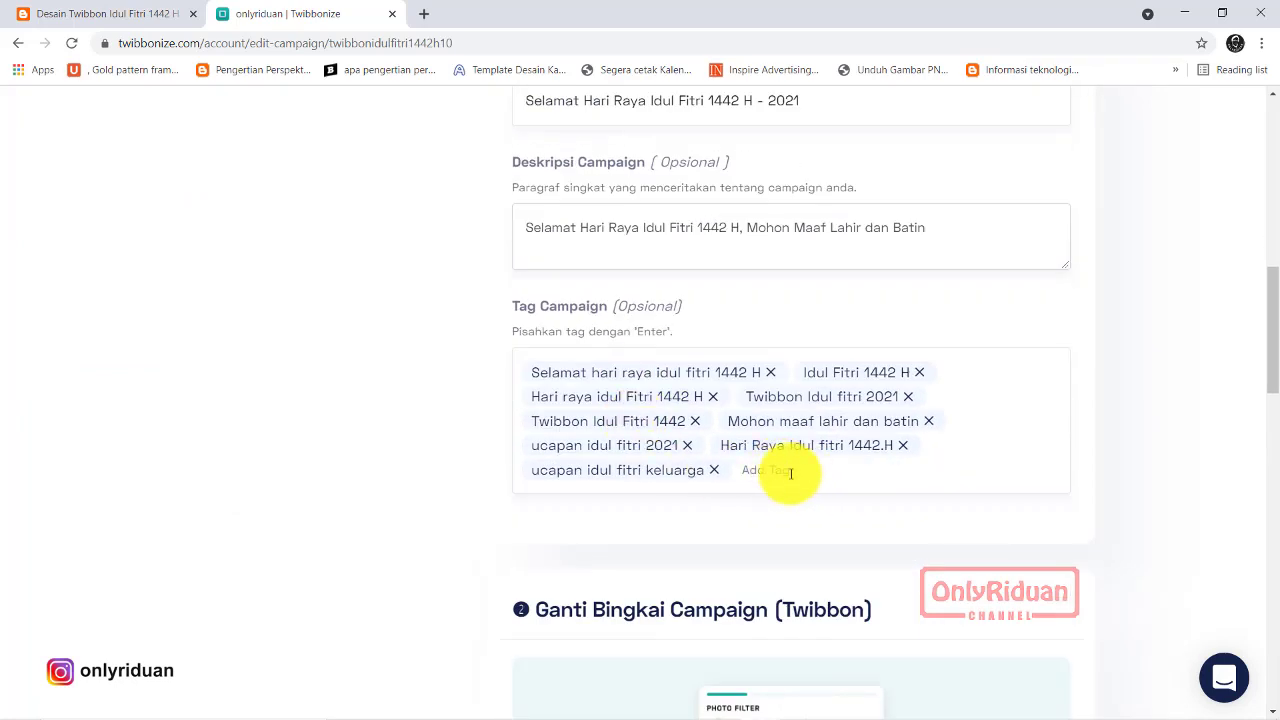
{"action": "scroll", "coordinate": [795, 474], "scroll_direction": "down", "scroll_amount": 5}
{"action": "scroll", "coordinate": [794, 474], "scroll_direction": "down", "scroll_amount": 3}
{"action": "scroll", "coordinate": [794, 476], "scroll_direction": "down", "scroll_amount": 3}
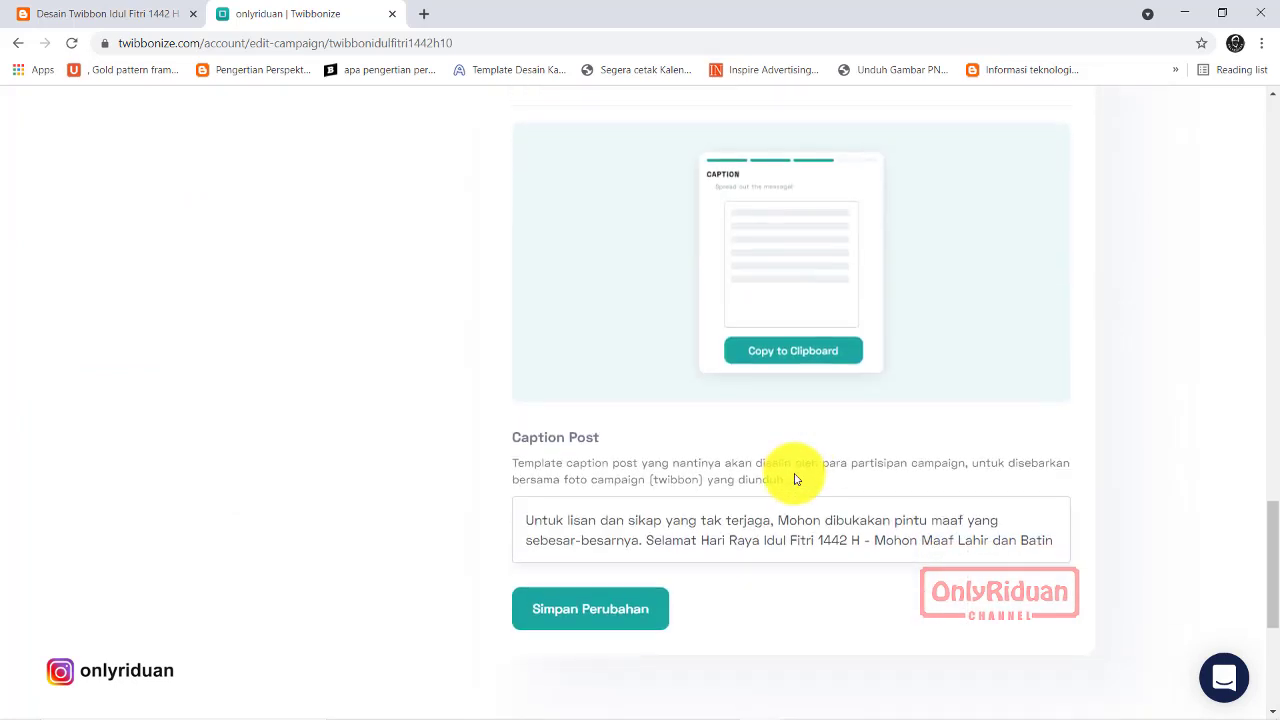
{"action": "scroll", "coordinate": [683, 450], "scroll_direction": "down", "scroll_amount": 3}
{"action": "scroll", "coordinate": [605, 408], "scroll_direction": "up", "scroll_amount": 1}
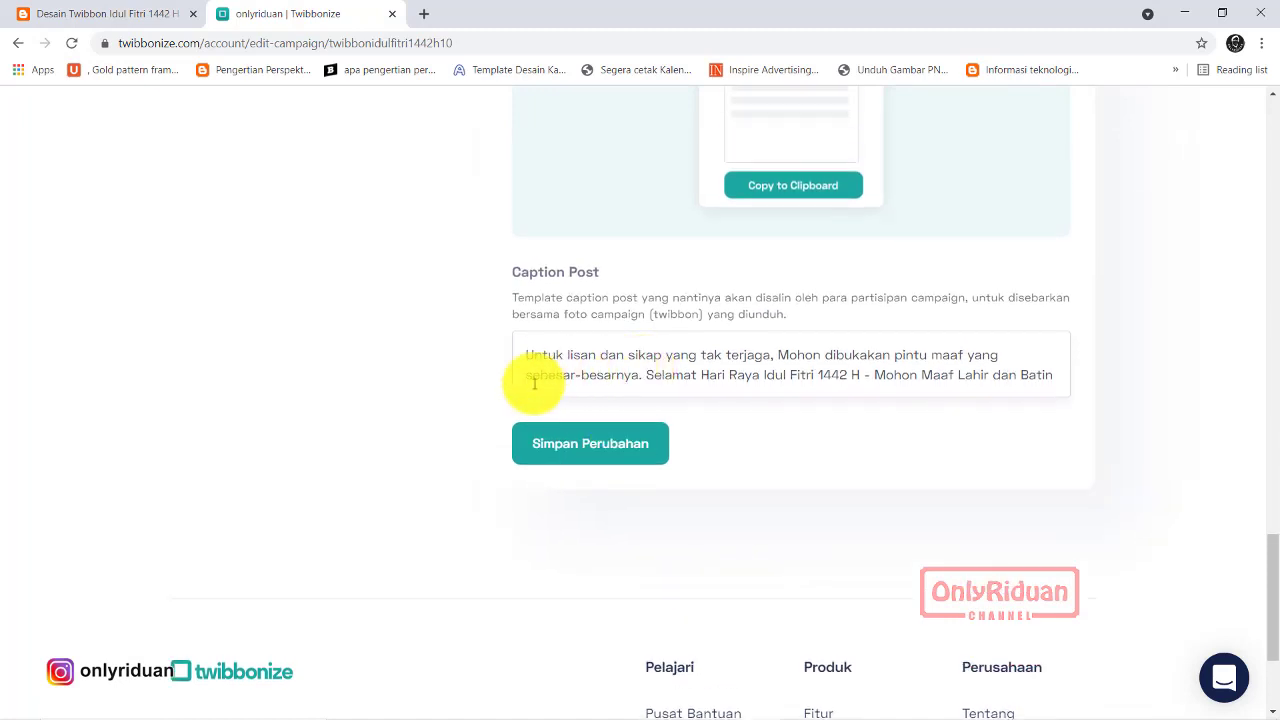
{"action": "left_click", "coordinate": [610, 447]}
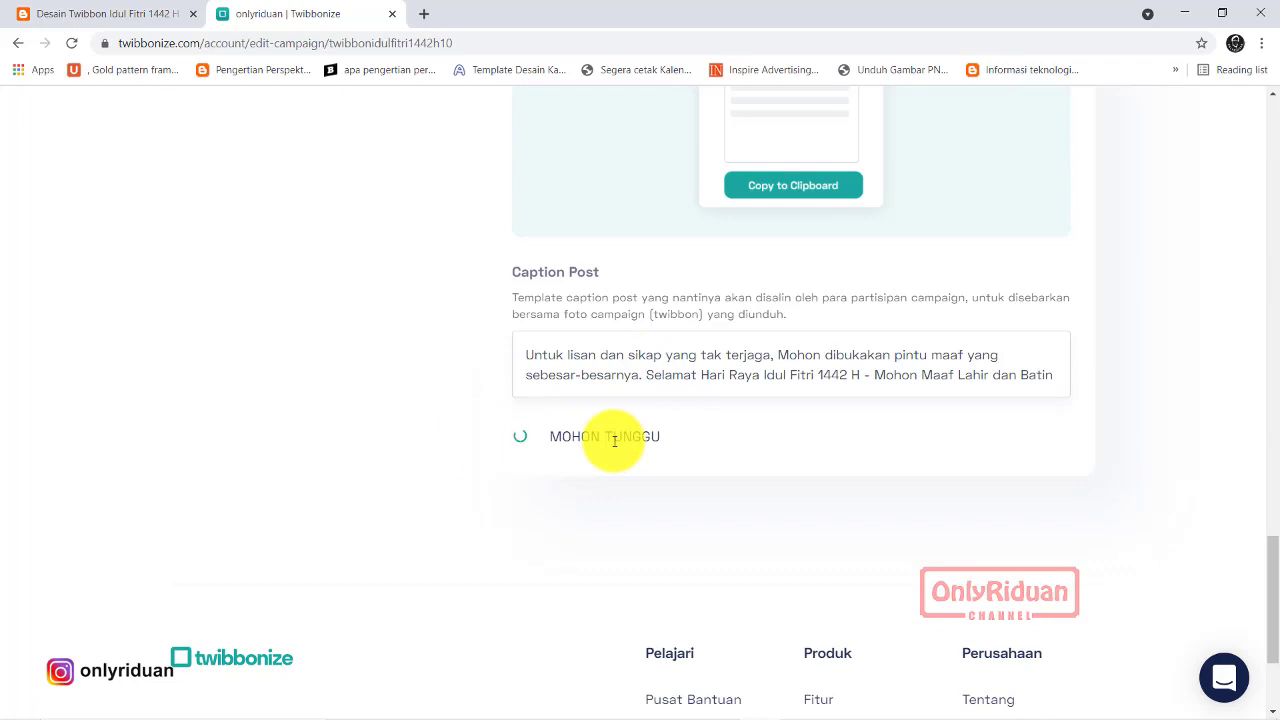
{"action": "scroll", "coordinate": [462, 432], "scroll_direction": "down", "scroll_amount": 3}
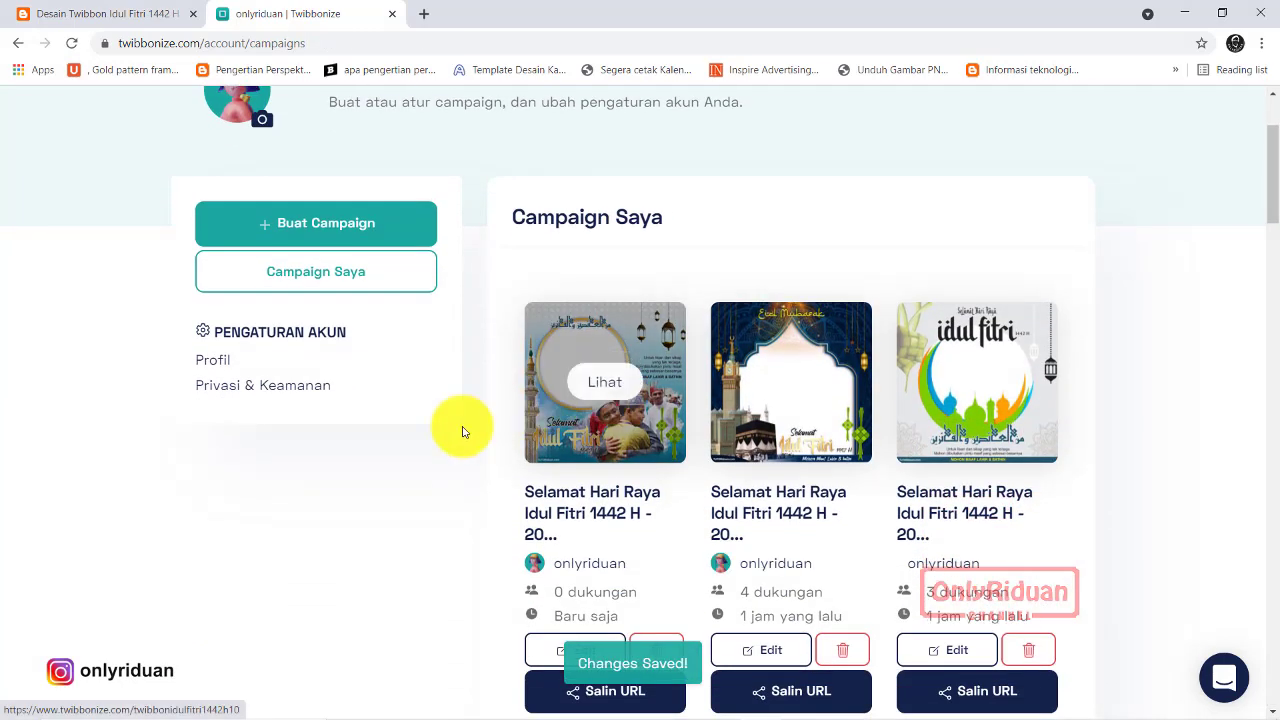
{"action": "scroll", "coordinate": [430, 445], "scroll_direction": "down", "scroll_amount": 1}
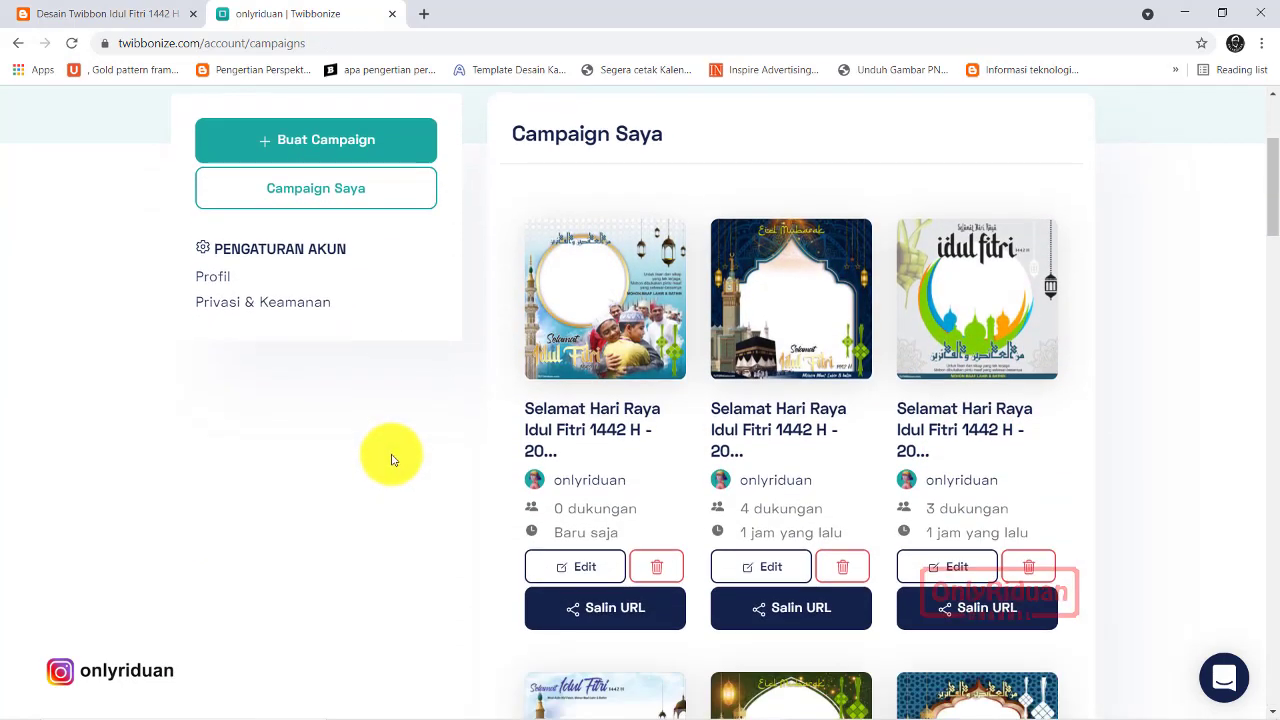
Step: Open the new Idul Fitri campaign's public page
{"action": "left_click", "coordinate": [605, 300]}
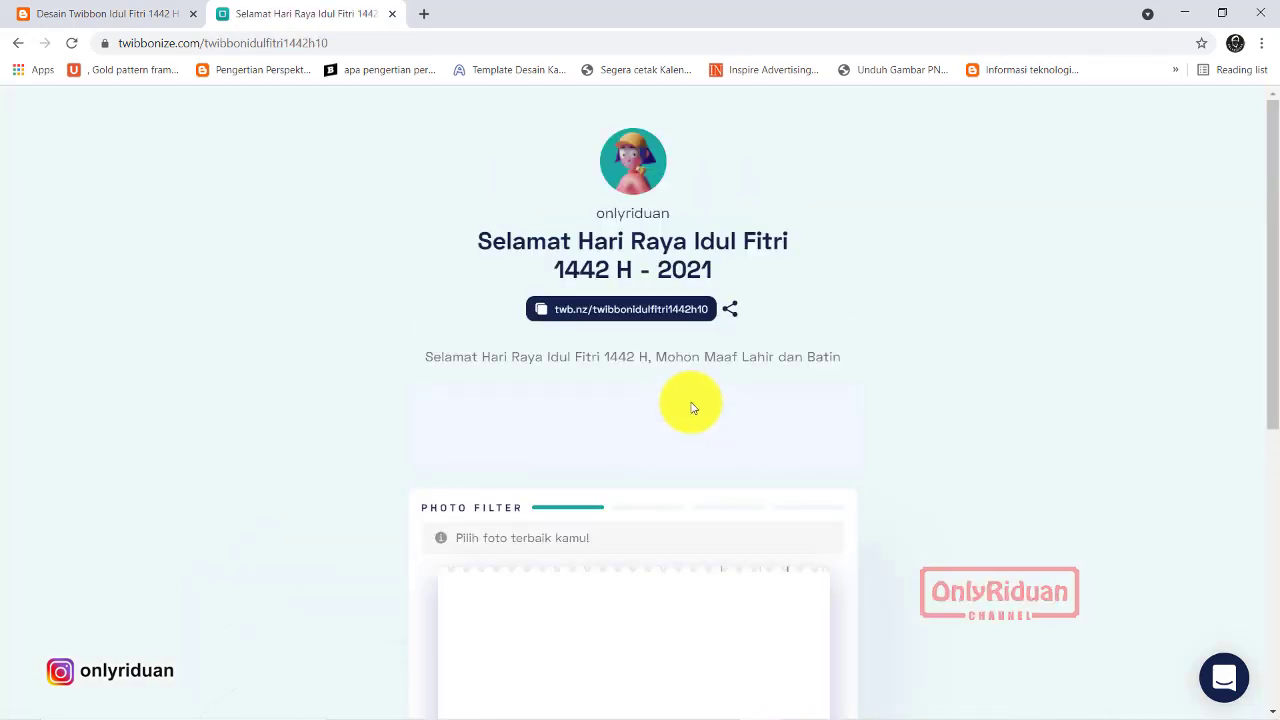
{"action": "scroll", "coordinate": [691, 407], "scroll_direction": "down", "scroll_amount": 3}
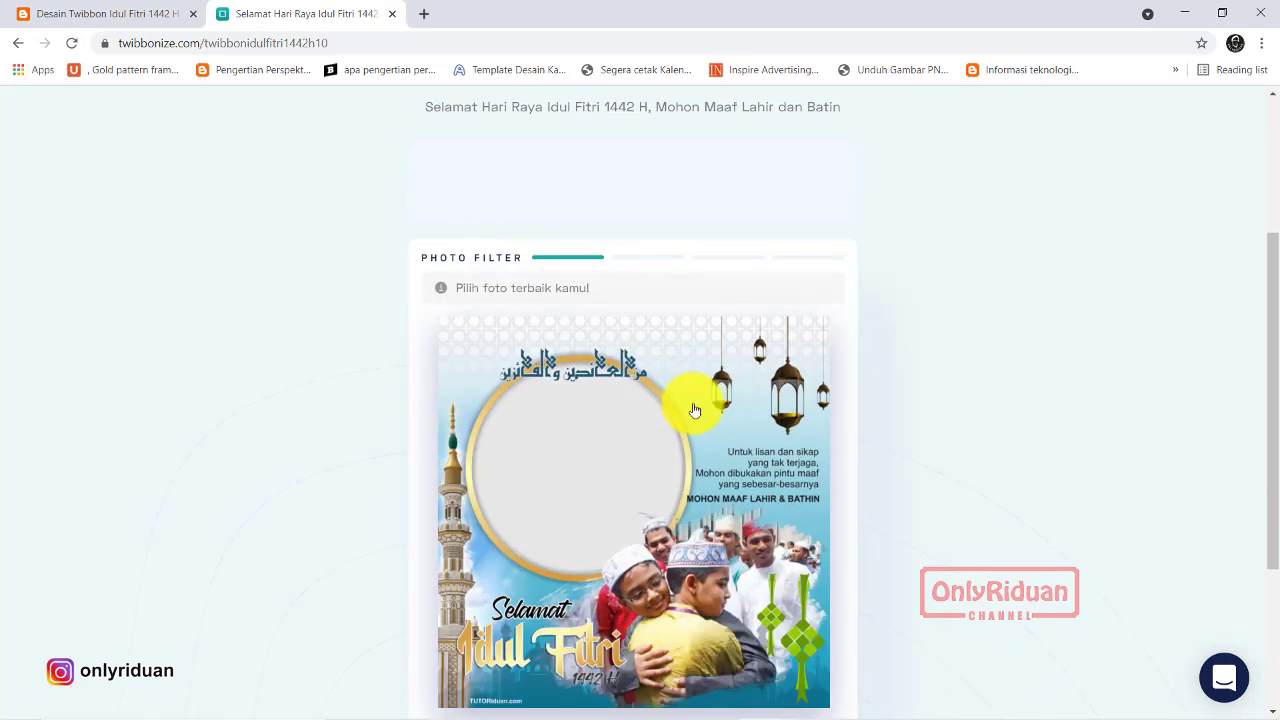
{"action": "scroll", "coordinate": [911, 429], "scroll_direction": "down", "scroll_amount": 2}
{"action": "scroll", "coordinate": [911, 429], "scroll_direction": "down", "scroll_amount": 1}
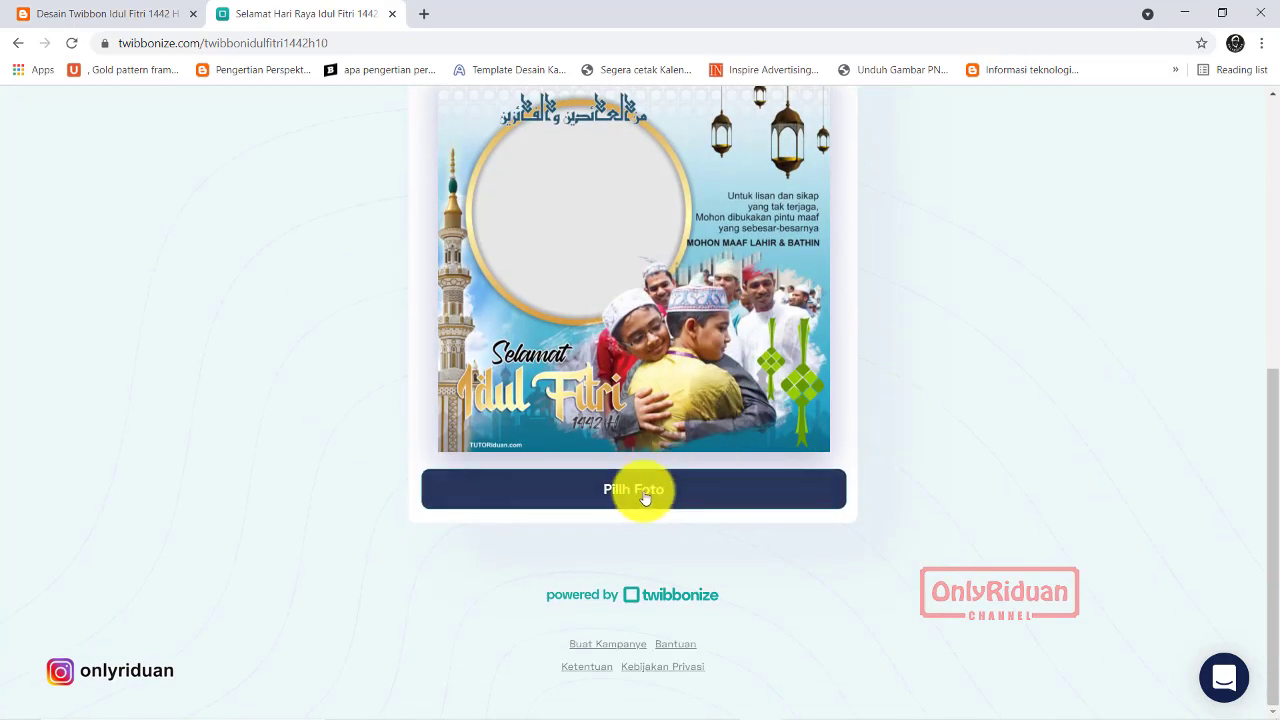
Step: Choose photo IMG_20210330_102008 from New Volume (D:) > Image to place in the frame
{"action": "left_click", "coordinate": [645, 497]}
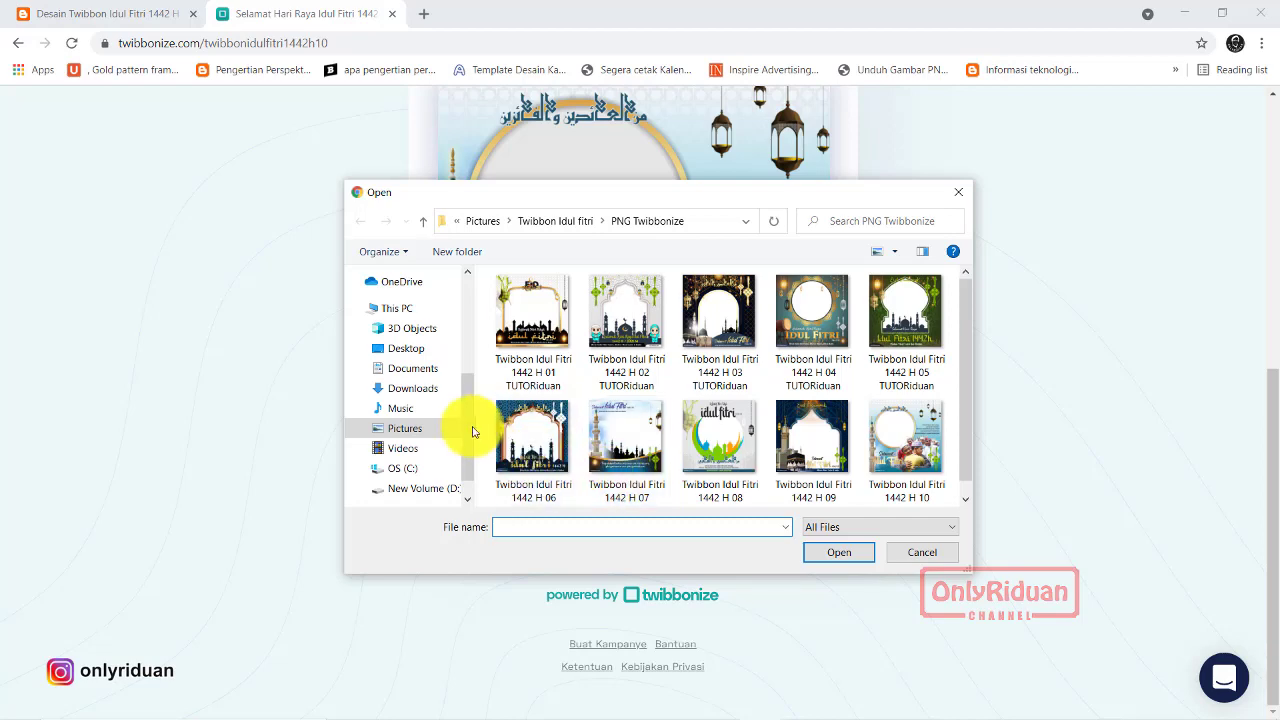
{"action": "scroll", "coordinate": [460, 440], "scroll_direction": "down", "scroll_amount": 1}
{"action": "left_click", "coordinate": [440, 462]}
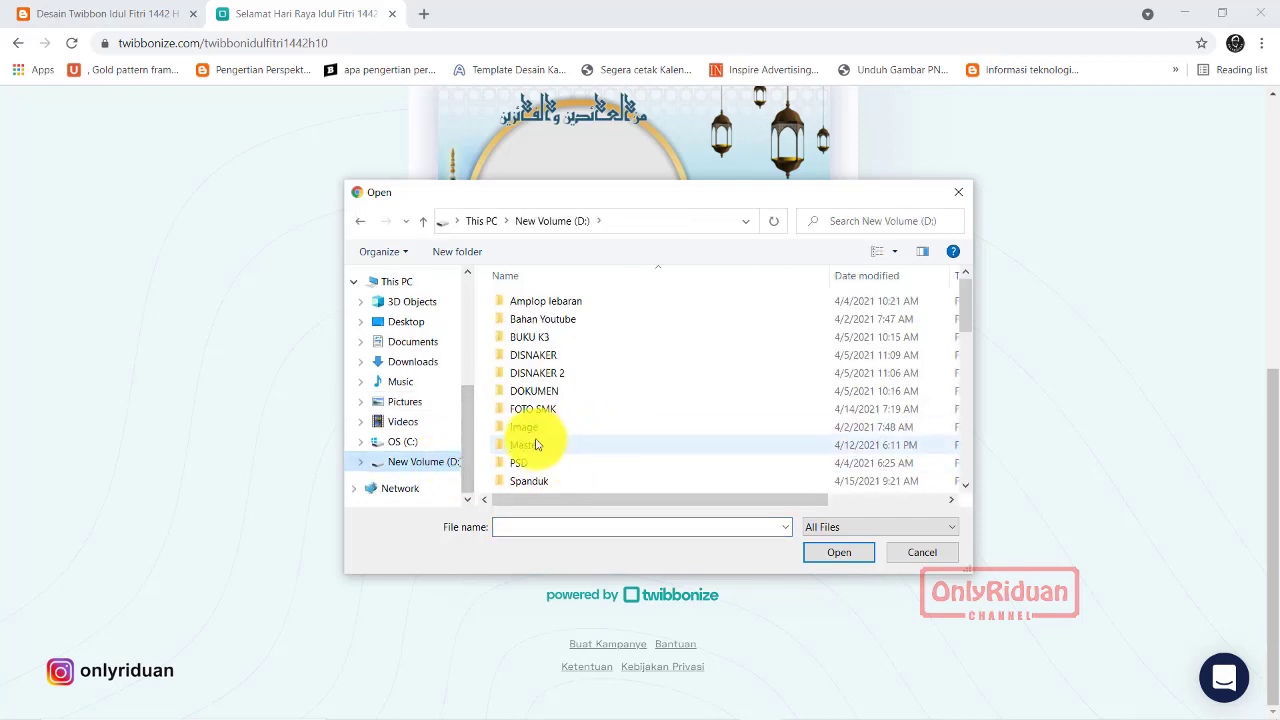
{"action": "double_click", "coordinate": [532, 430]}
{"action": "scroll", "coordinate": [831, 418], "scroll_direction": "down", "scroll_amount": 3}
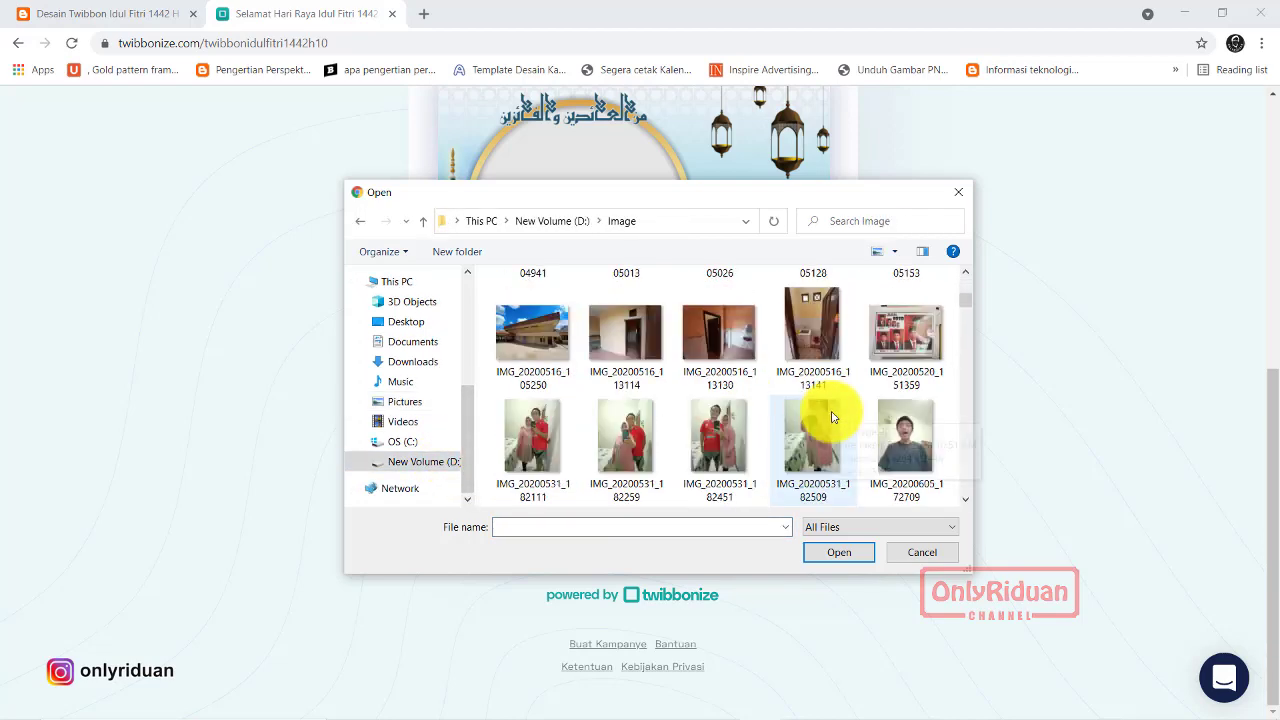
{"action": "scroll", "coordinate": [831, 418], "scroll_direction": "down", "scroll_amount": 3}
{"action": "scroll", "coordinate": [831, 418], "scroll_direction": "down", "scroll_amount": 3}
{"action": "scroll", "coordinate": [831, 418], "scroll_direction": "down", "scroll_amount": 3}
{"action": "scroll", "coordinate": [833, 420], "scroll_direction": "down", "scroll_amount": 3}
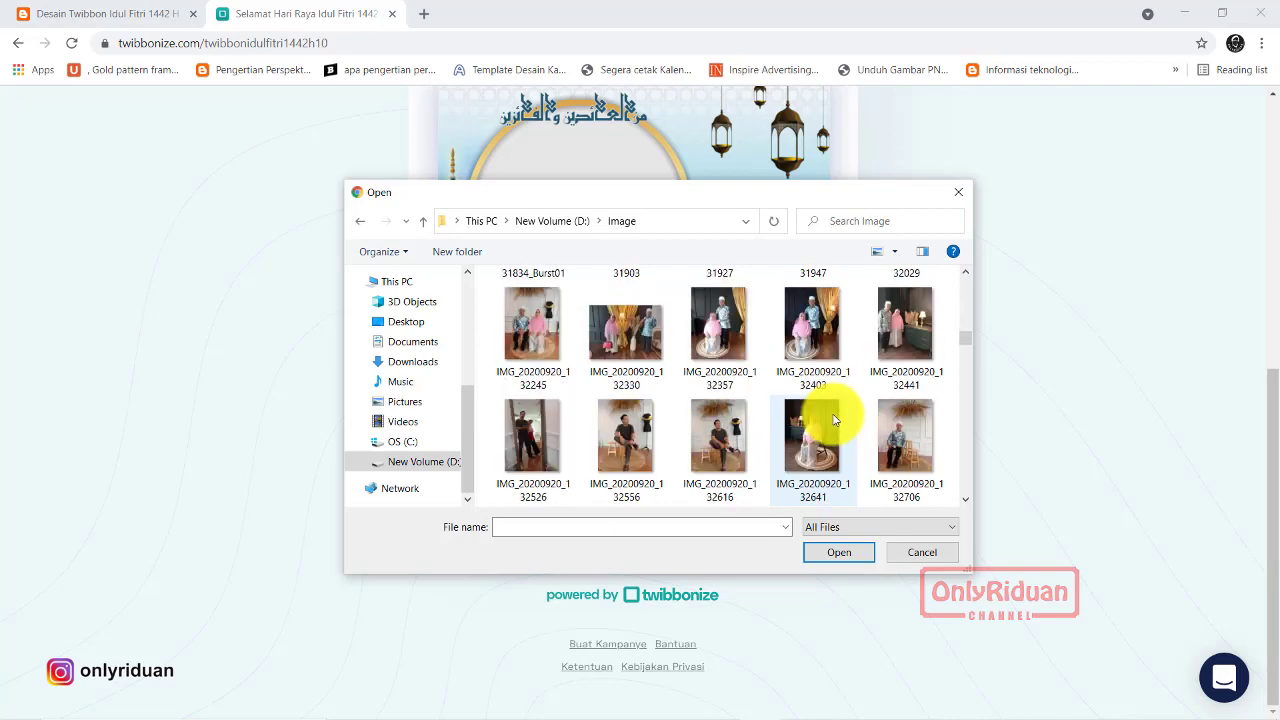
{"action": "scroll", "coordinate": [833, 420], "scroll_direction": "down", "scroll_amount": 3}
{"action": "scroll", "coordinate": [835, 420], "scroll_direction": "down", "scroll_amount": 3}
{"action": "scroll", "coordinate": [838, 421], "scroll_direction": "down", "scroll_amount": 3}
{"action": "scroll", "coordinate": [838, 421], "scroll_direction": "down", "scroll_amount": 2}
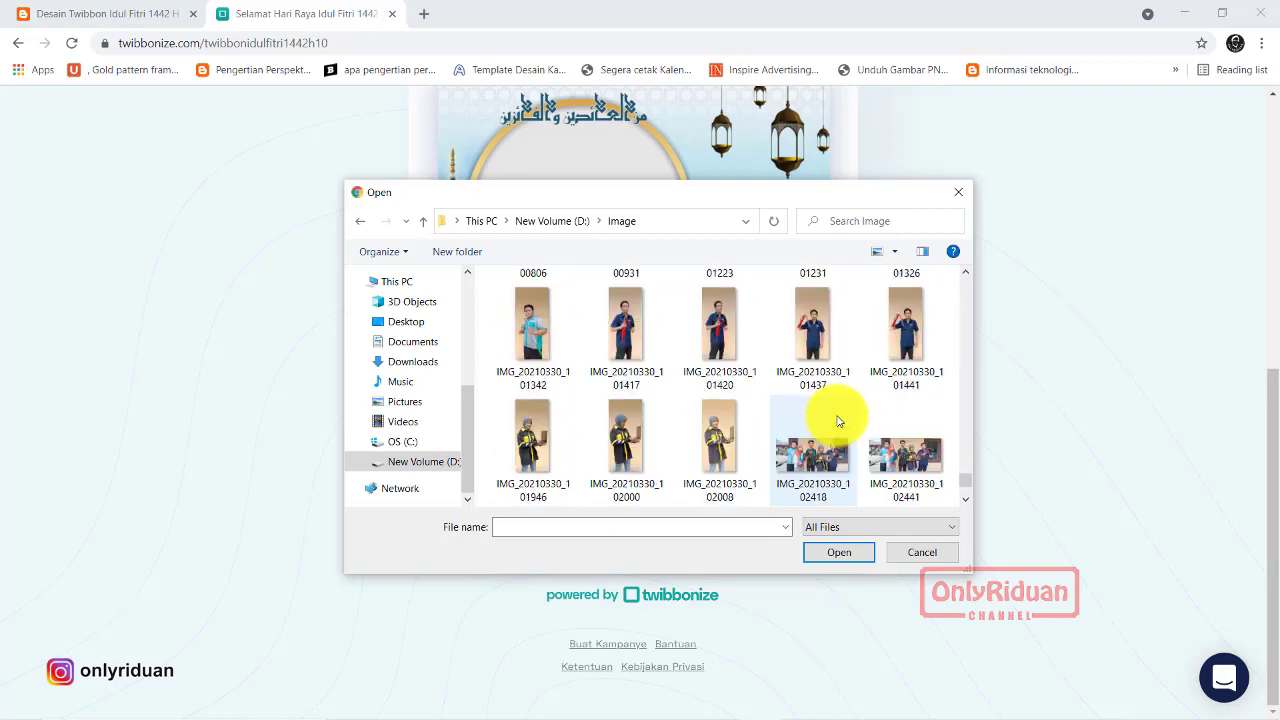
{"action": "scroll", "coordinate": [838, 421], "scroll_direction": "down", "scroll_amount": 1}
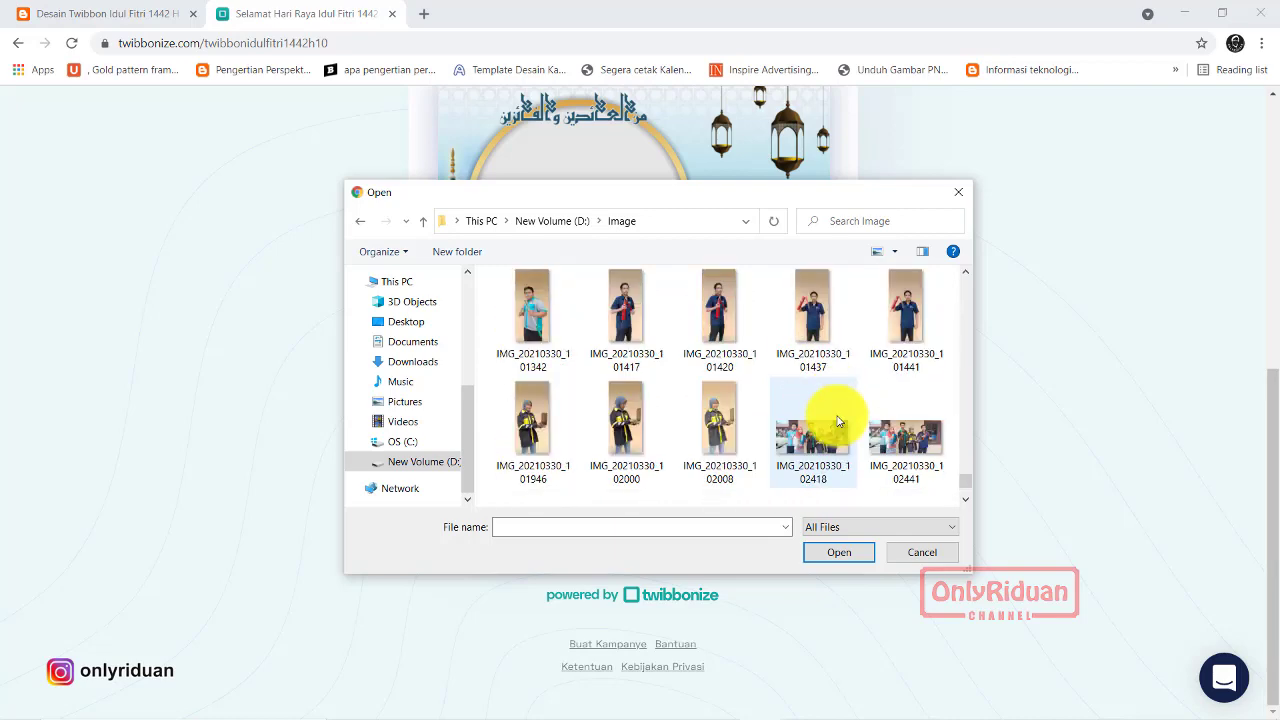
{"action": "left_click", "coordinate": [722, 427]}
Step: Load the photo and drag it until the girl's face is centred in the twibbon circle
{"action": "left_click", "coordinate": [840, 553]}
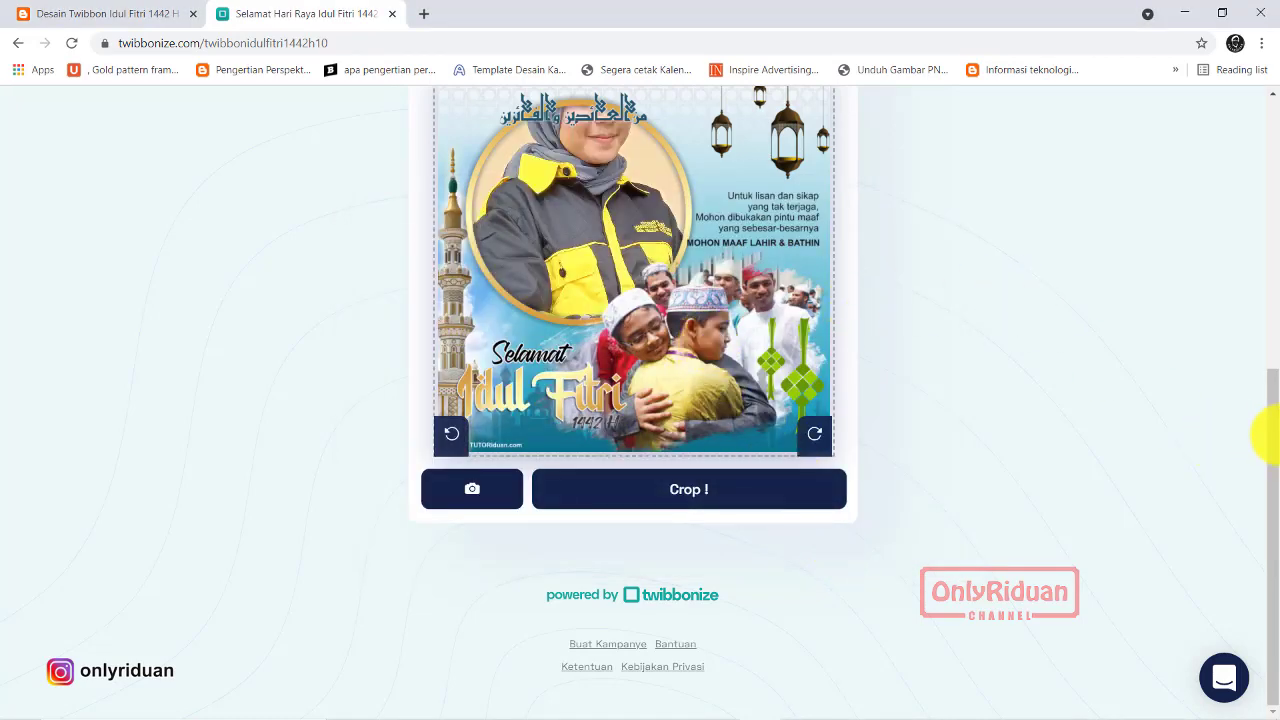
{"action": "left_click_drag", "start_coordinate": [1266, 420], "coordinate": [1262, 343]}
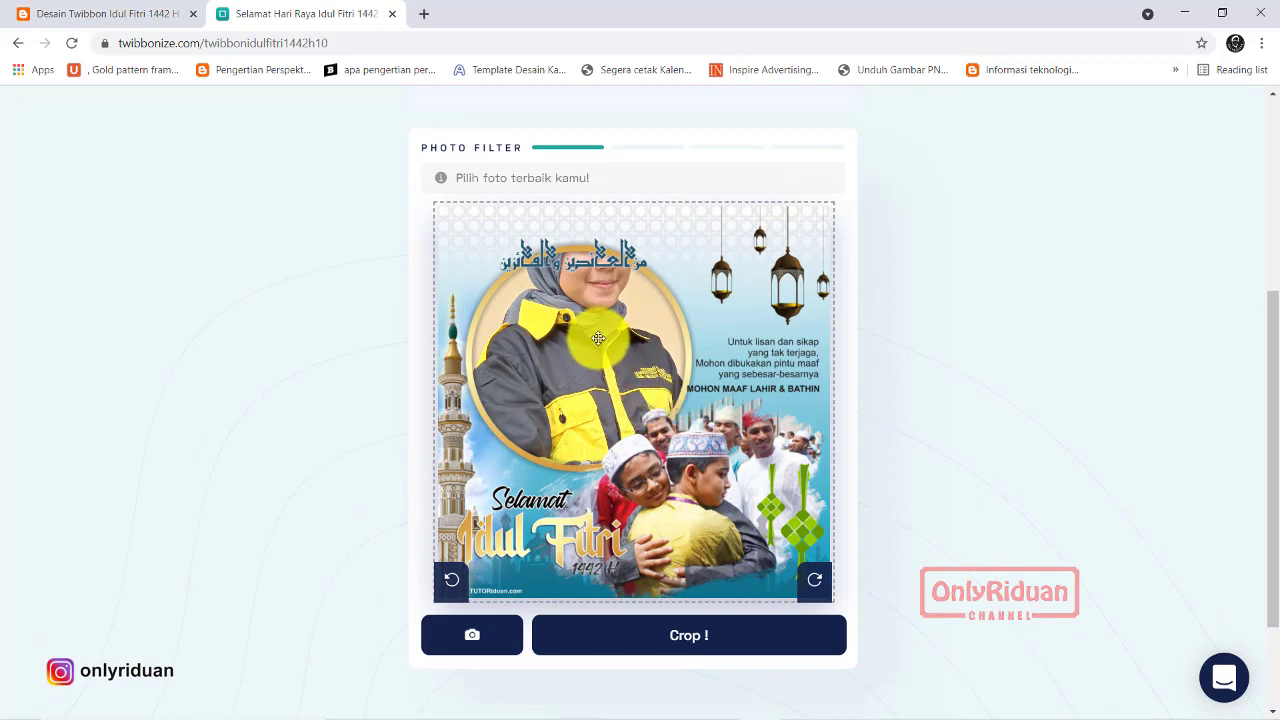
{"action": "mouse_move", "coordinate": [598, 338]}
{"action": "left_mouse_down"}
{"action": "mouse_move", "coordinate": [593, 427]}
{"action": "mouse_move", "coordinate": [600, 411]}
{"action": "left_mouse_up"}
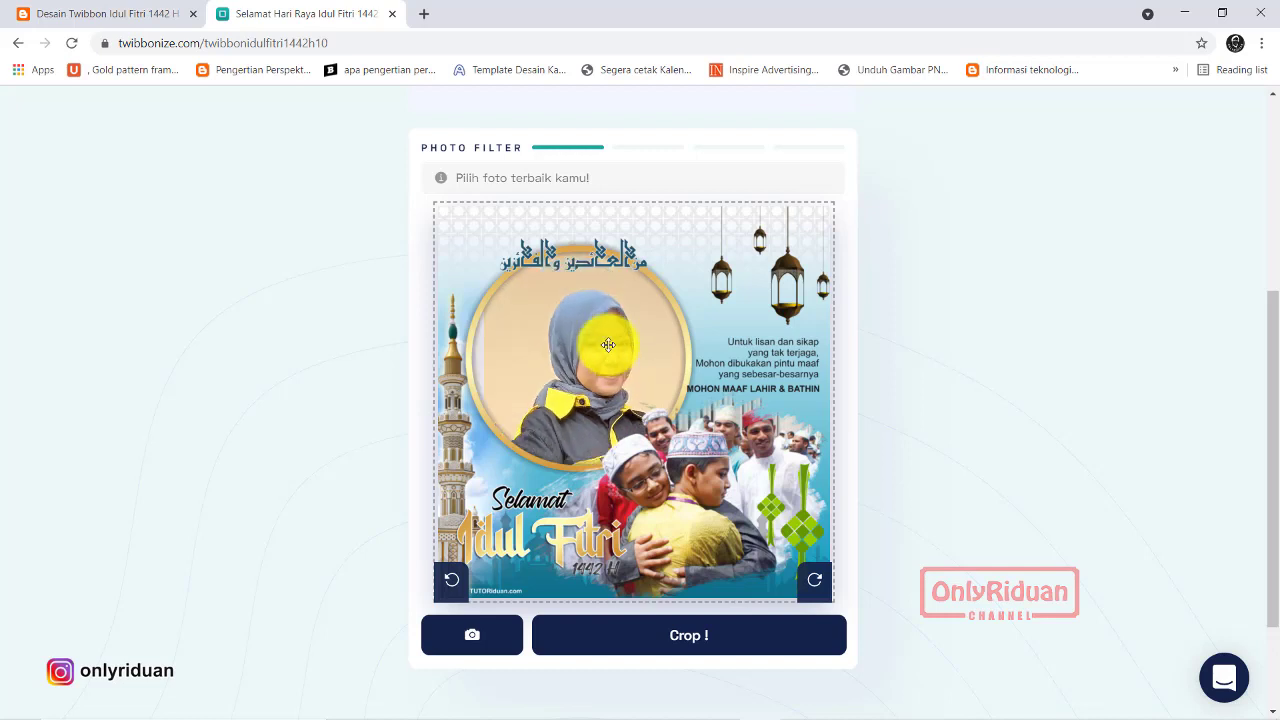
{"action": "left_click_drag", "start_coordinate": [608, 345], "coordinate": [590, 362]}
{"action": "scroll", "coordinate": [590, 362], "scroll_direction": "down", "scroll_amount": 1}
{"action": "scroll", "coordinate": [590, 361], "scroll_direction": "down", "scroll_amount": 1}
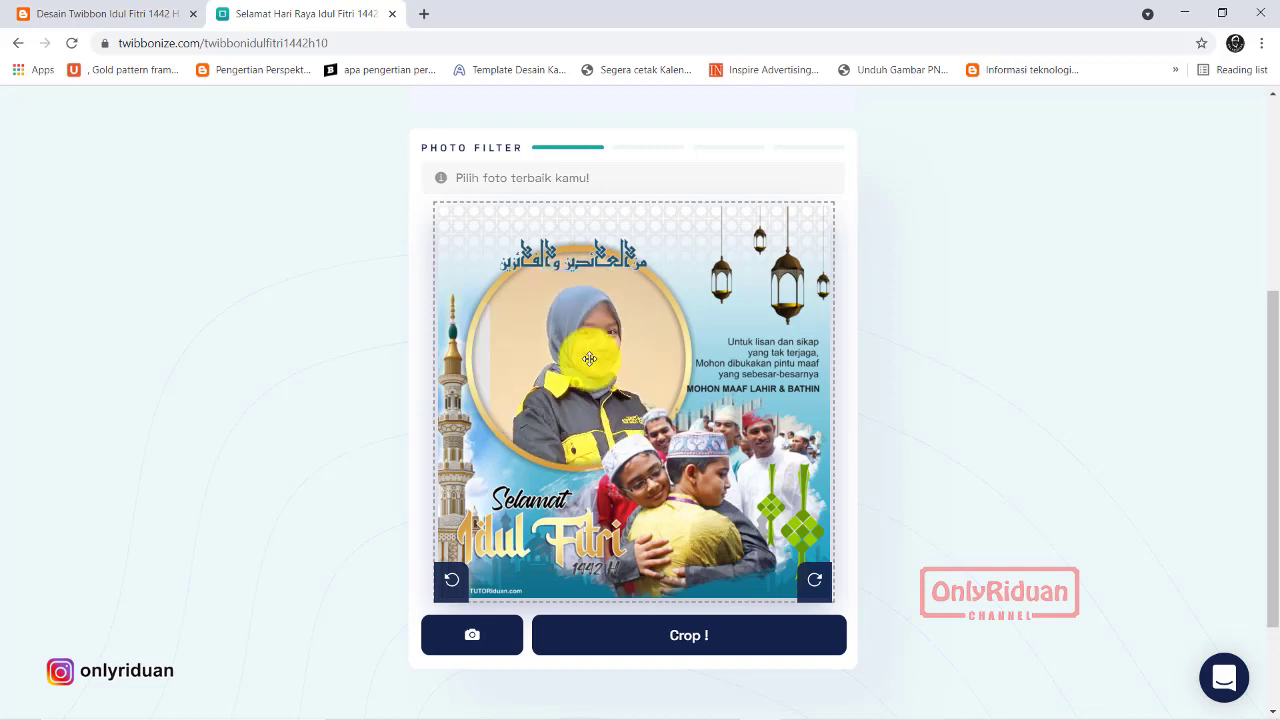
{"action": "scroll", "coordinate": [590, 360], "scroll_direction": "down", "scroll_amount": 1}
{"action": "left_click_drag", "start_coordinate": [591, 360], "coordinate": [582, 358]}
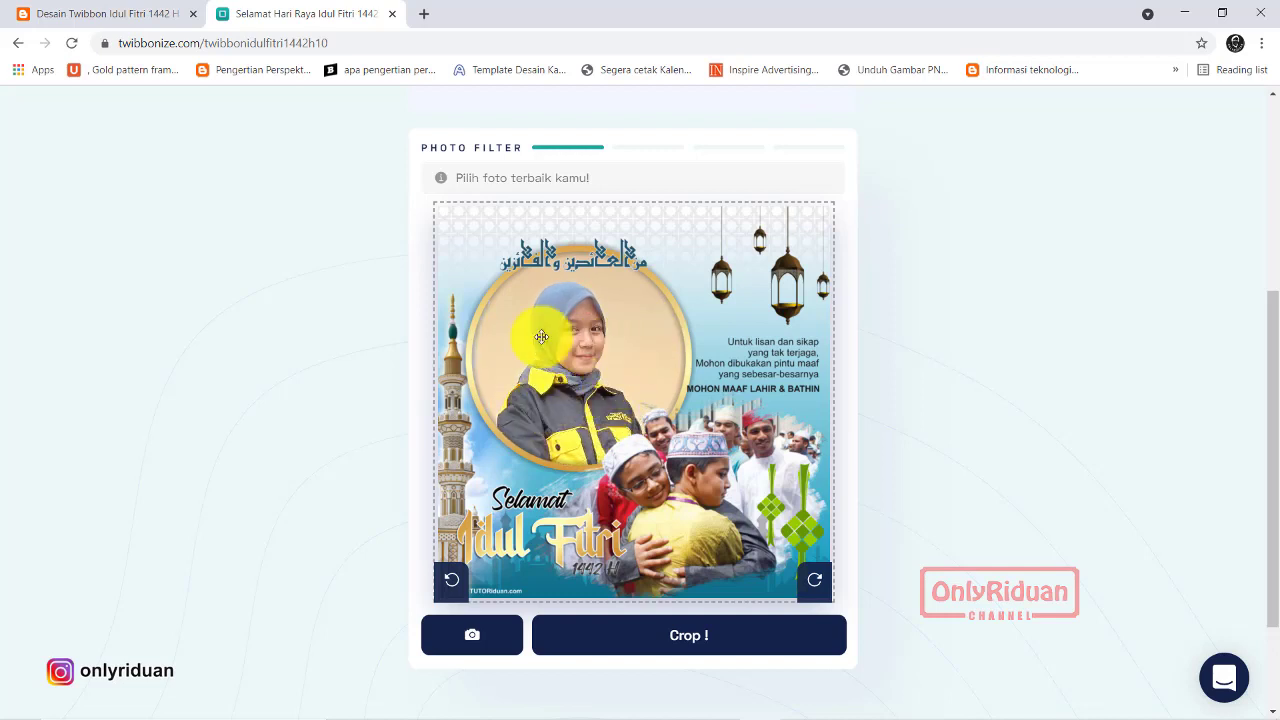
{"action": "left_click_drag", "start_coordinate": [541, 337], "coordinate": [545, 327]}
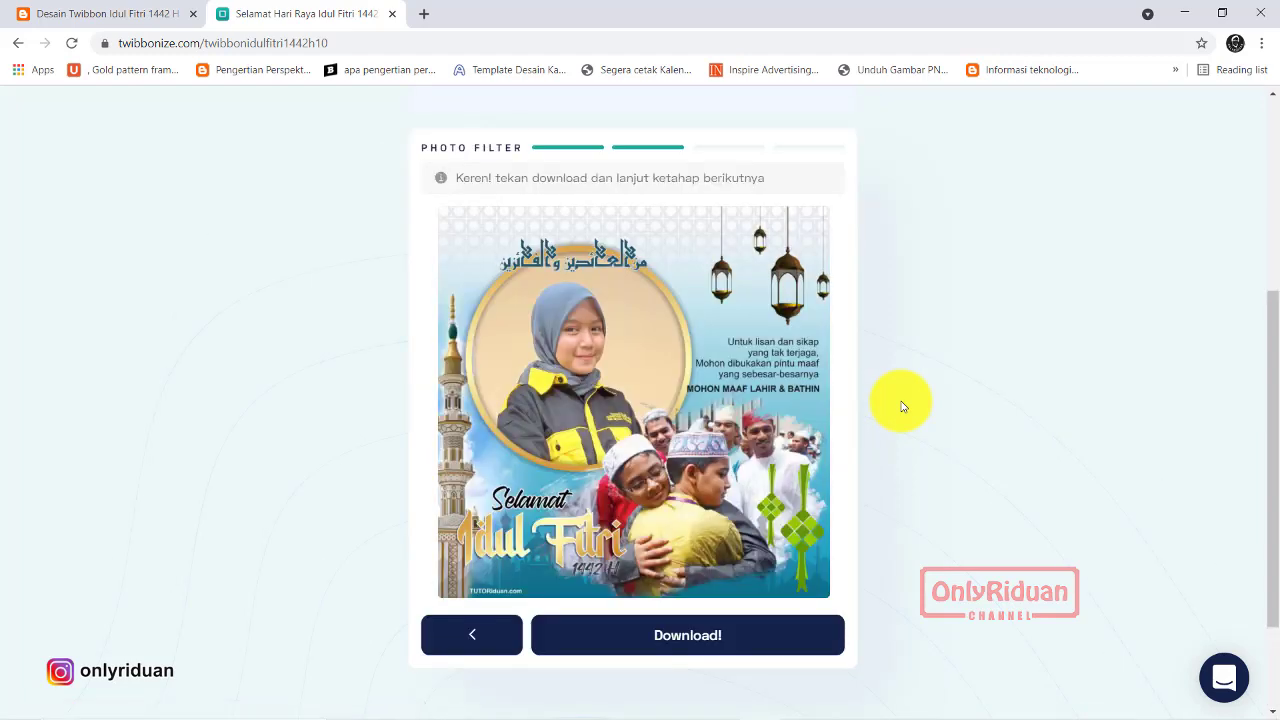
Step: Download the finished twibbon as a JPG and open the downloaded file
{"action": "scroll", "coordinate": [650, 473], "scroll_direction": "down", "scroll_amount": 2}
{"action": "left_click", "coordinate": [650, 473]}
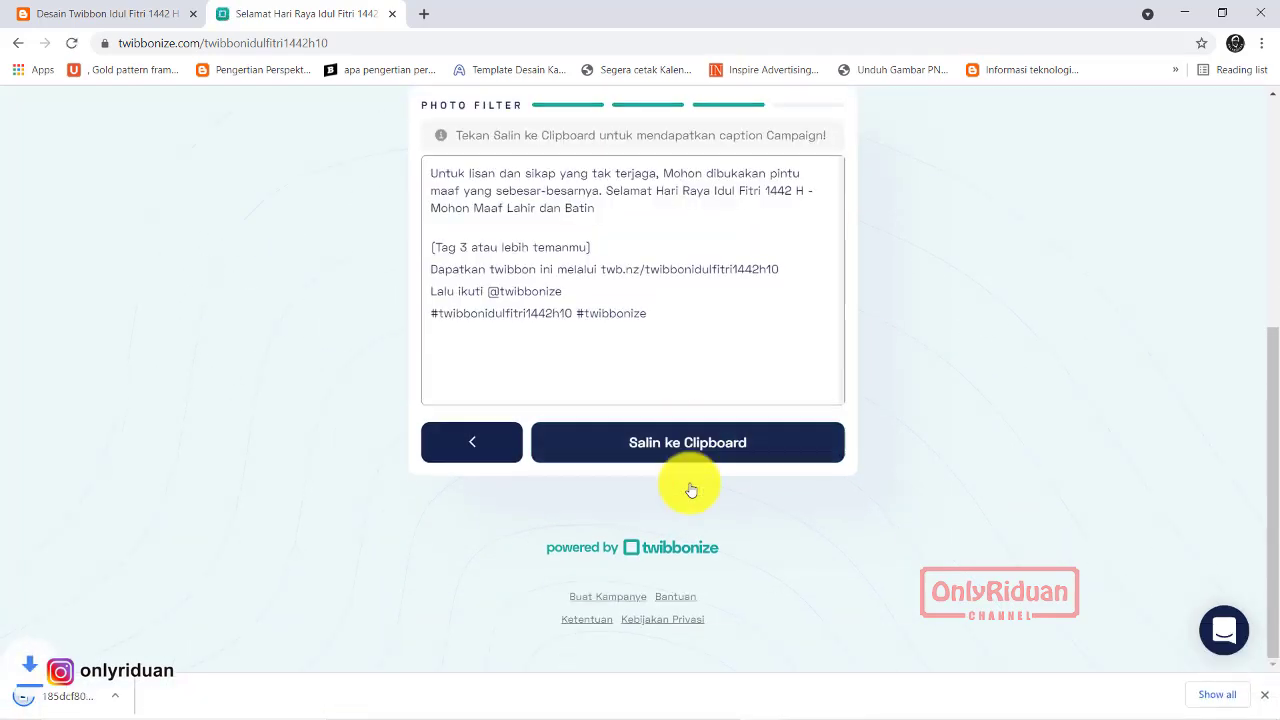
{"action": "left_click", "coordinate": [100, 703]}
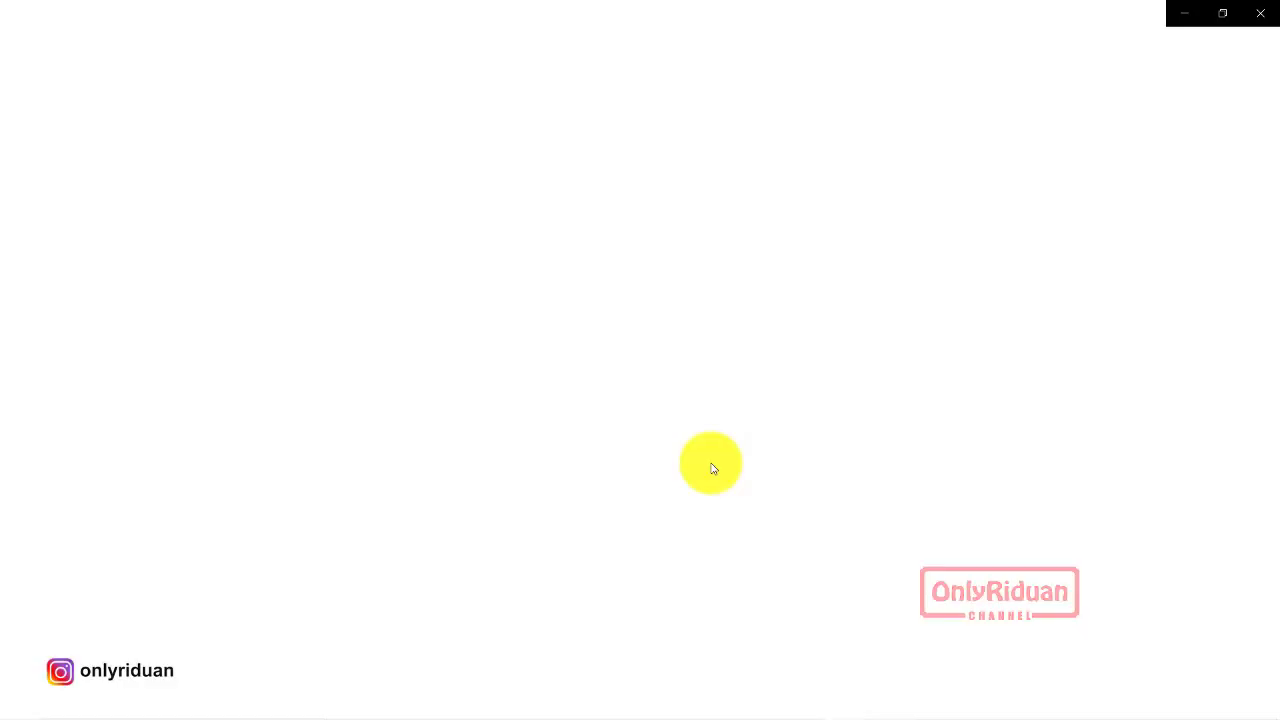